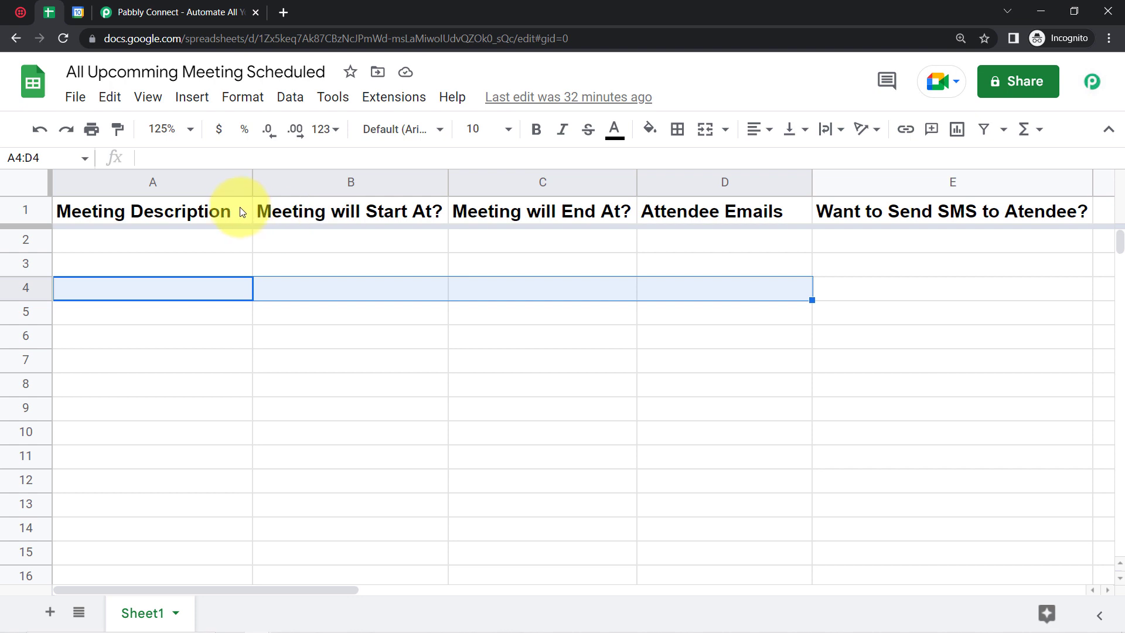
Step: Review the January 10 appointment in Google Calendar, including its Google Meet call and time
left_click(79, 18)
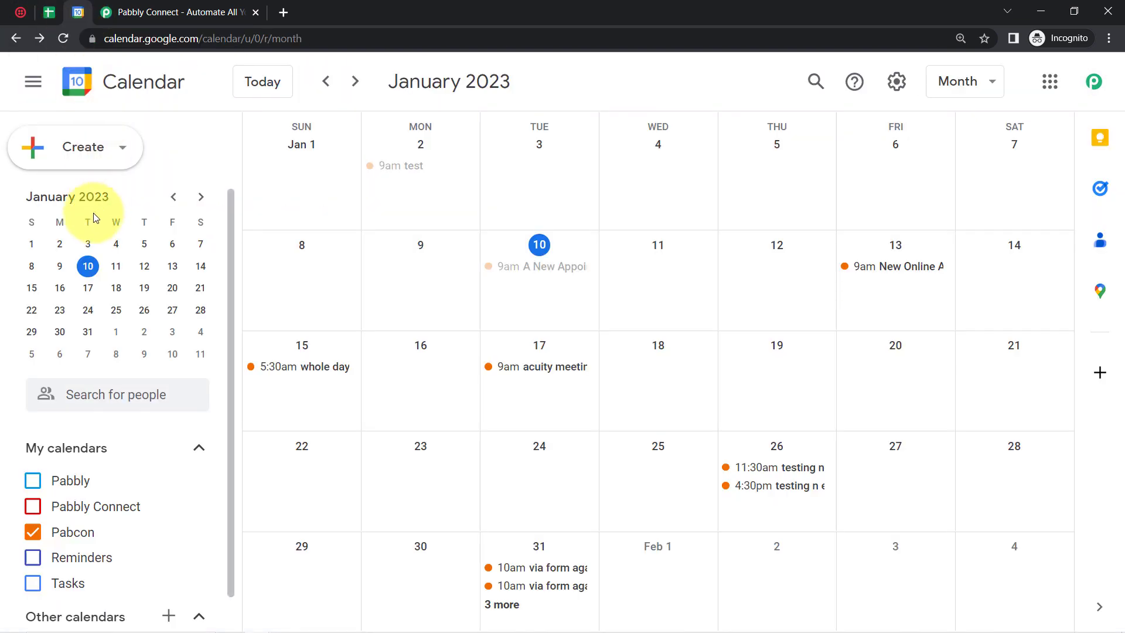
left_click(542, 273)
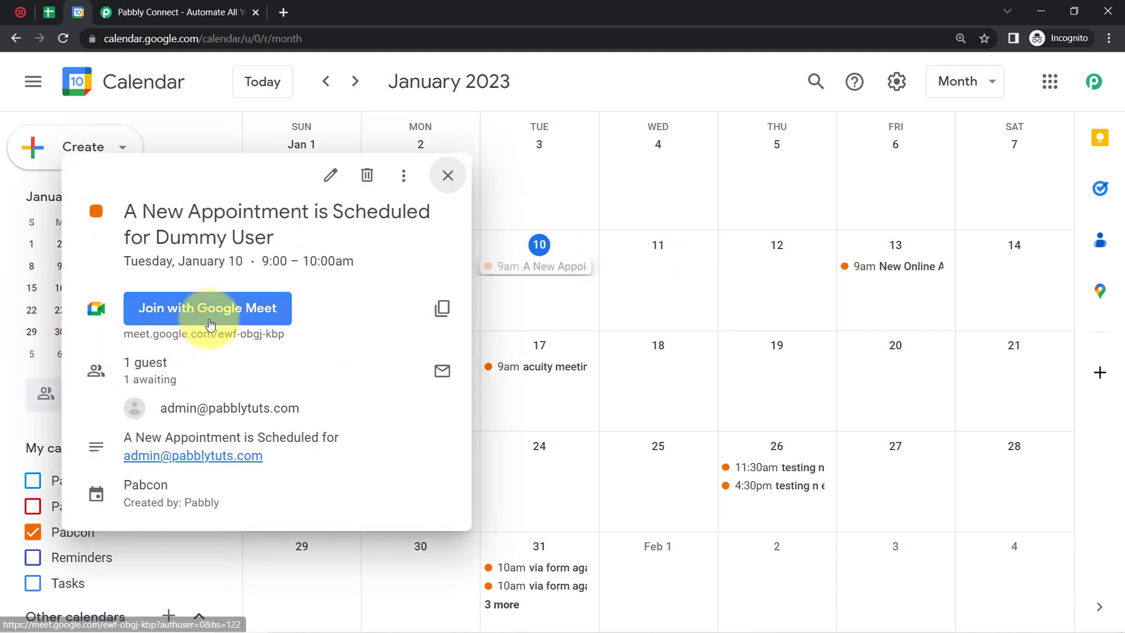
left_click(210, 321)
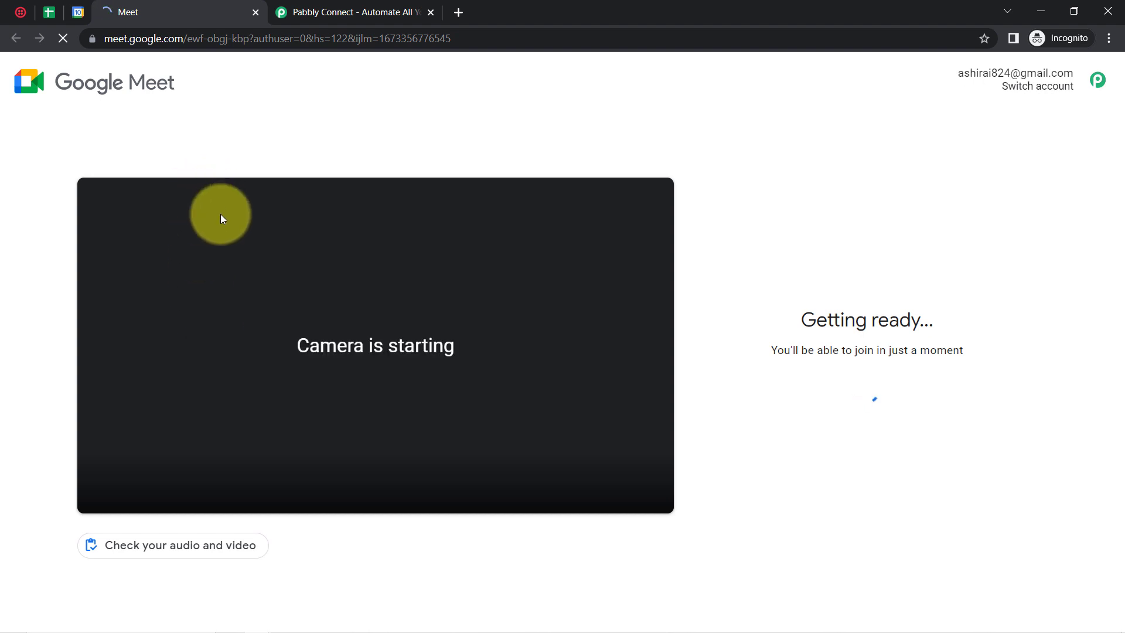
left_click(72, 13)
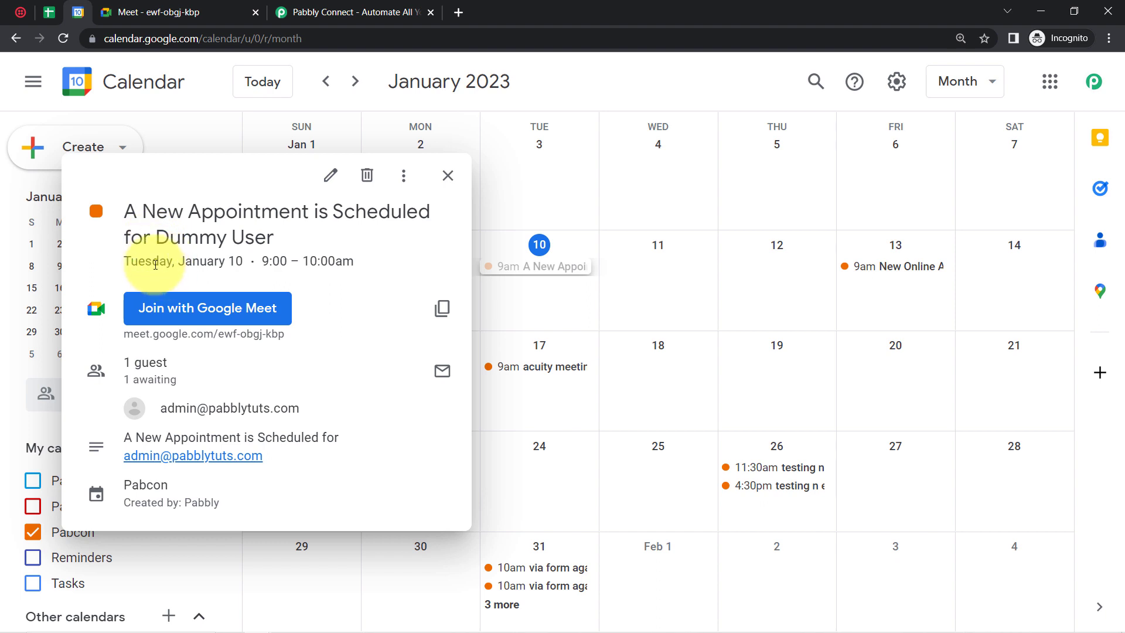
left_click_drag(151, 261, 402, 261)
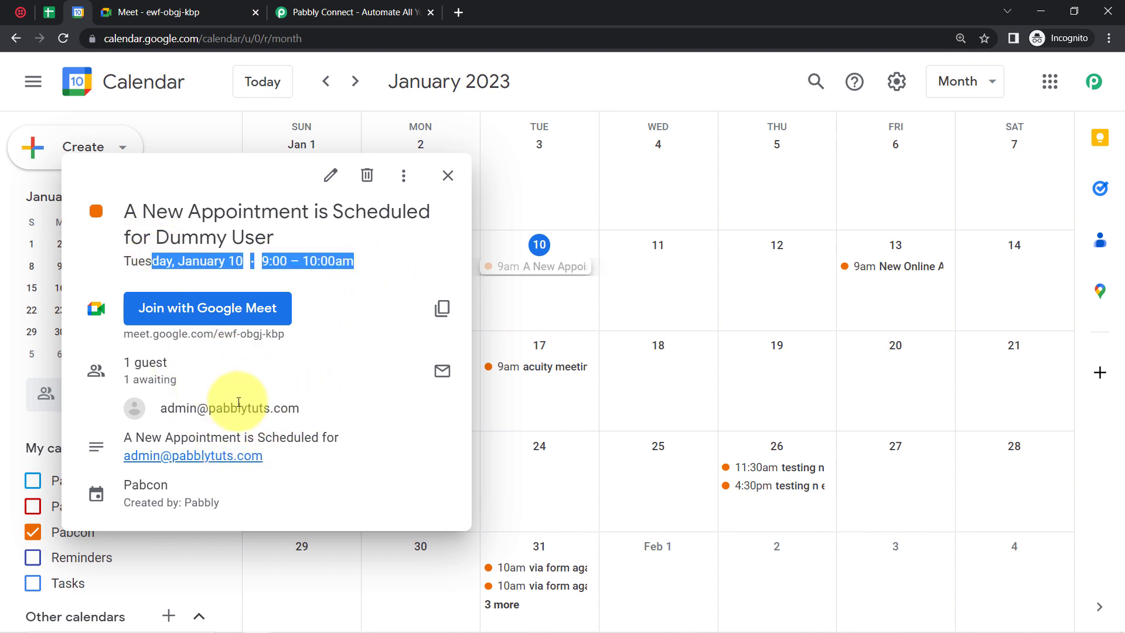
left_click(256, 13)
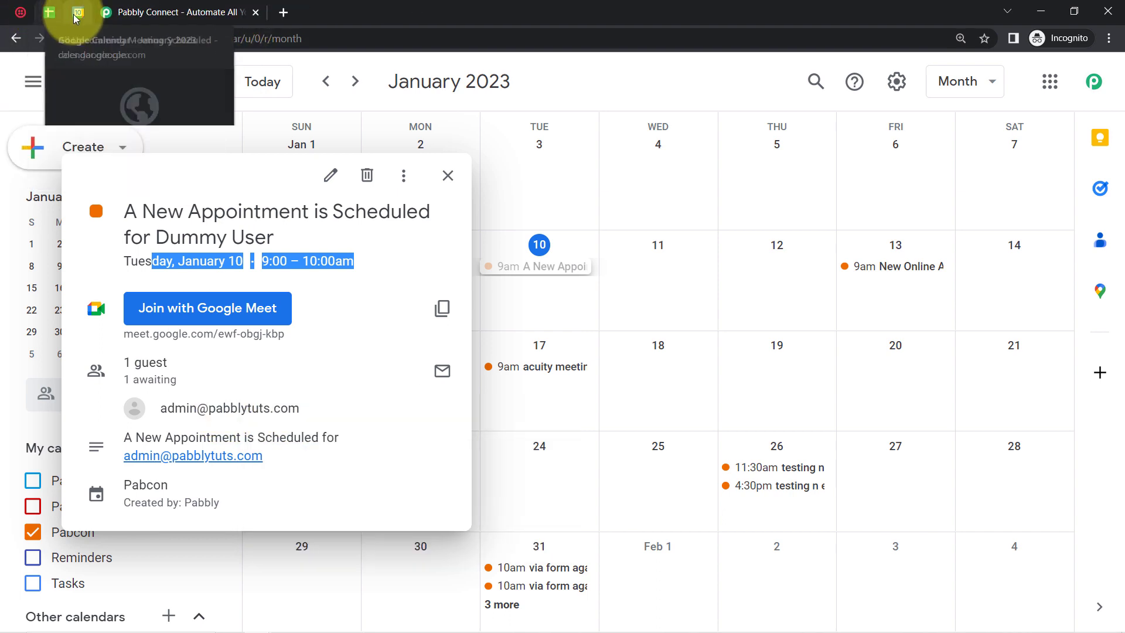
left_click(51, 17)
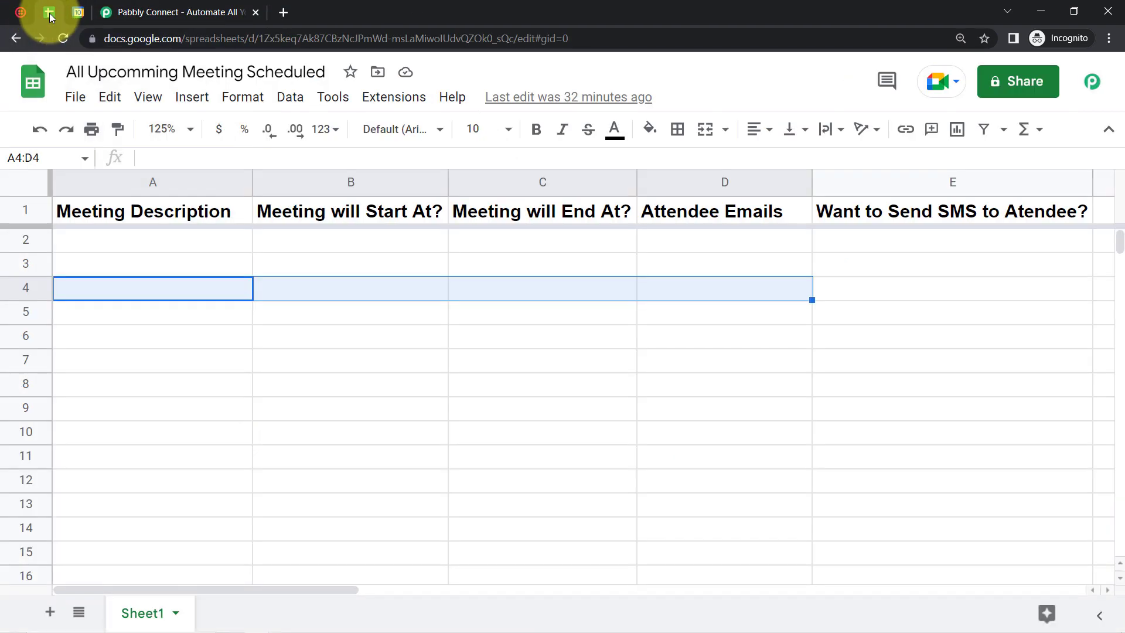
Step: Go to the Pabbly Connect homepage and sign in to the Pabbly account
left_click(117, 13)
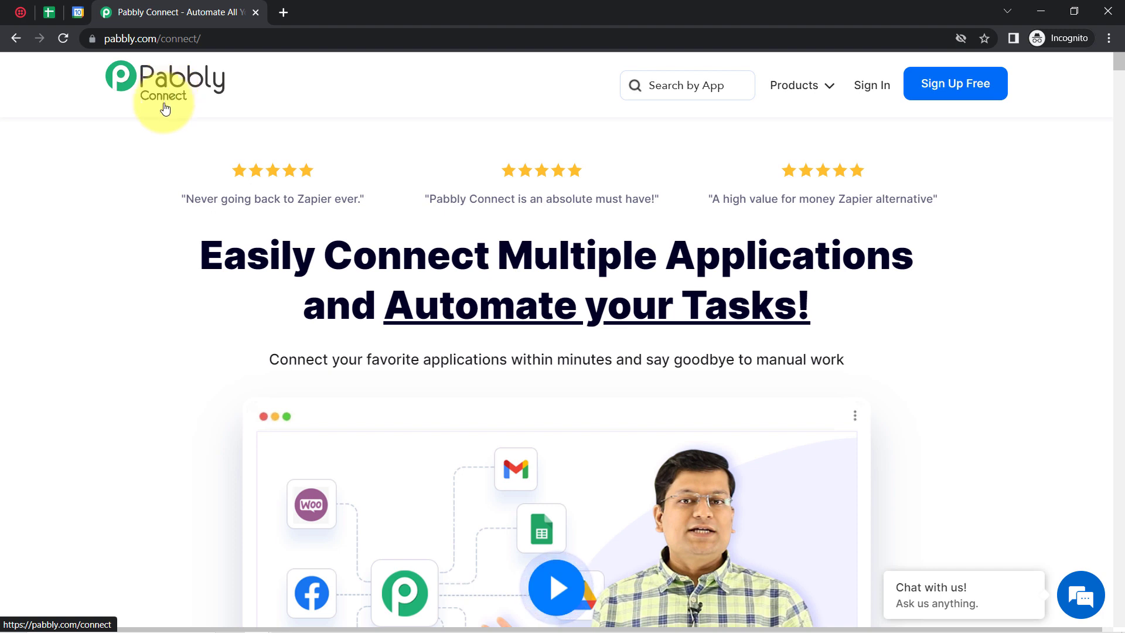
left_click_drag(281, 258, 891, 254)
left_click_drag(385, 306, 798, 311)
left_click(369, 195)
left_click(113, 38)
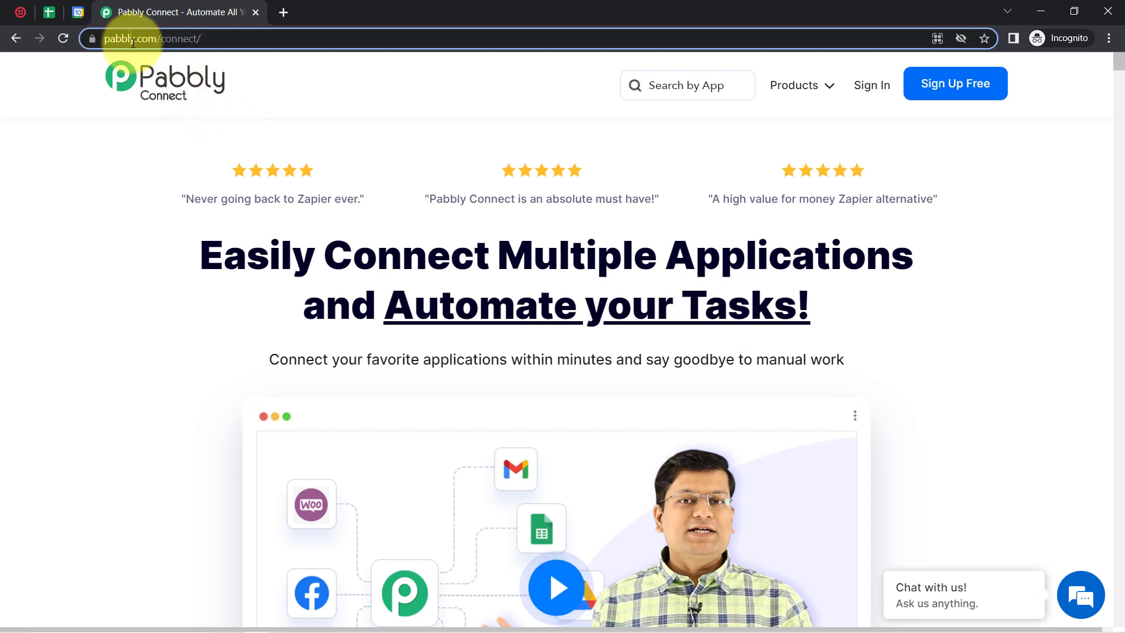
double_click(215, 40)
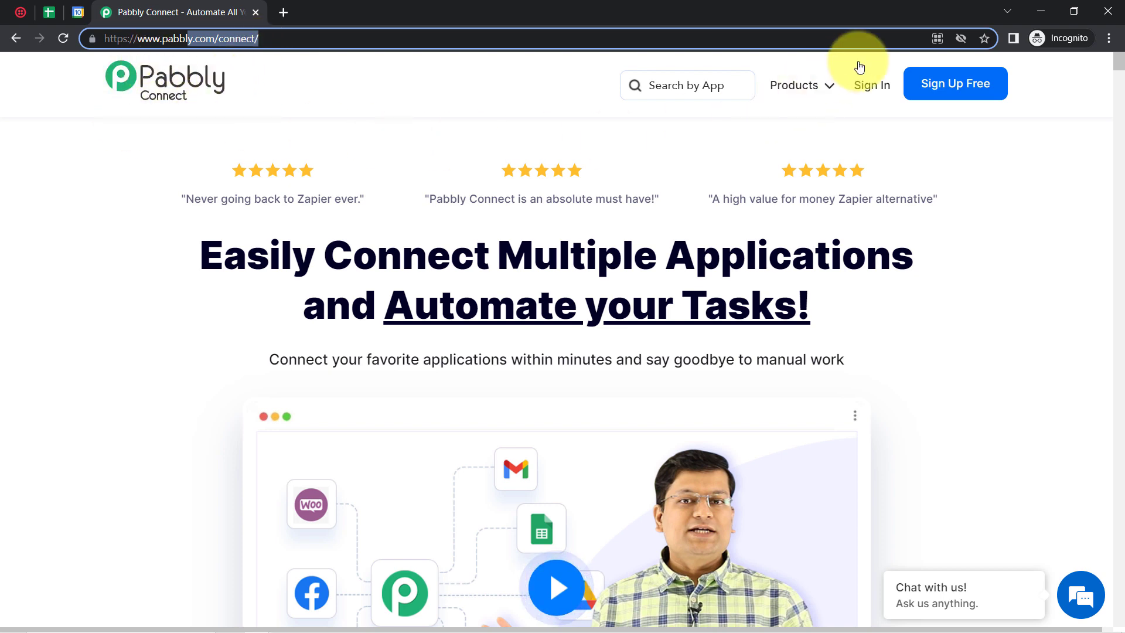
left_click(873, 88)
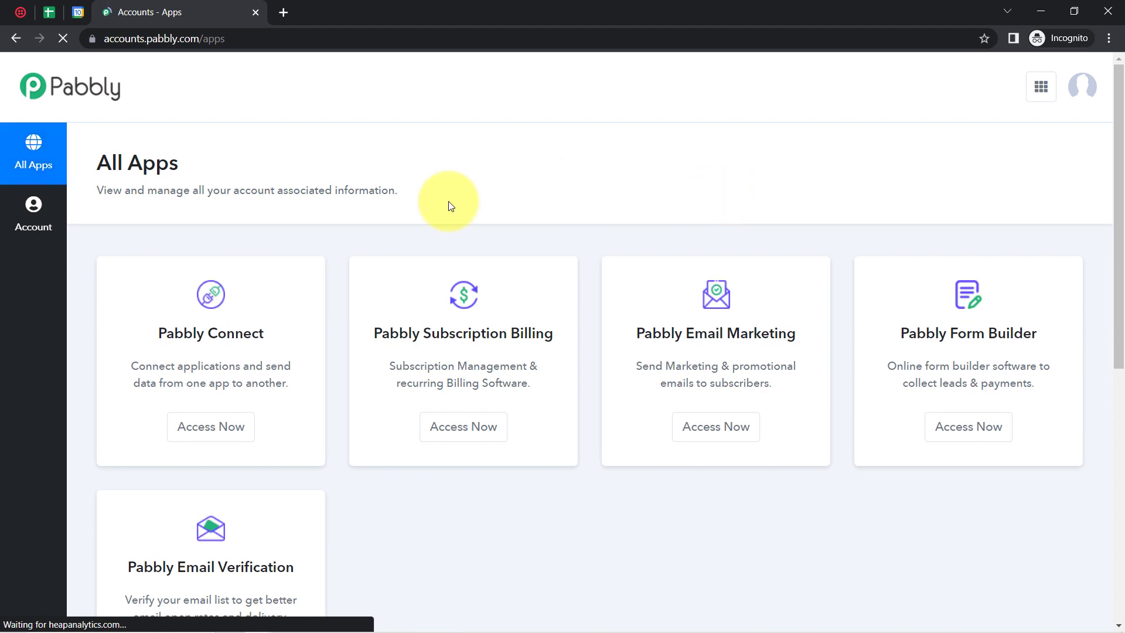
Step: Open Pabbly Connect from the All Apps list to reach its dashboard
left_click(189, 428)
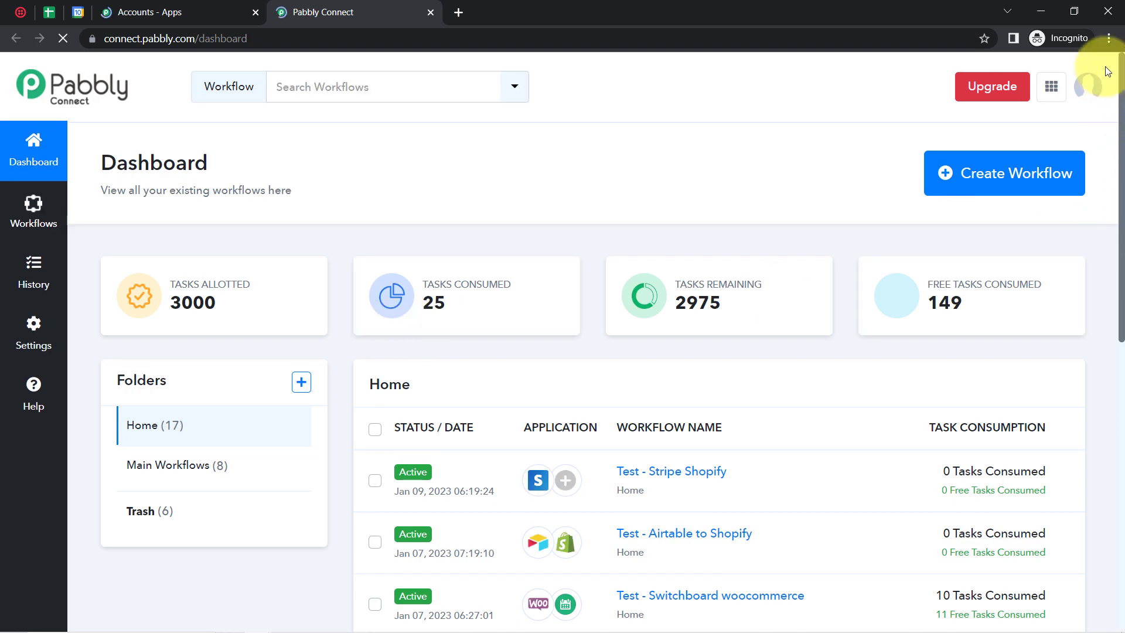
left_click_drag(81, 164, 378, 190)
left_click(378, 190)
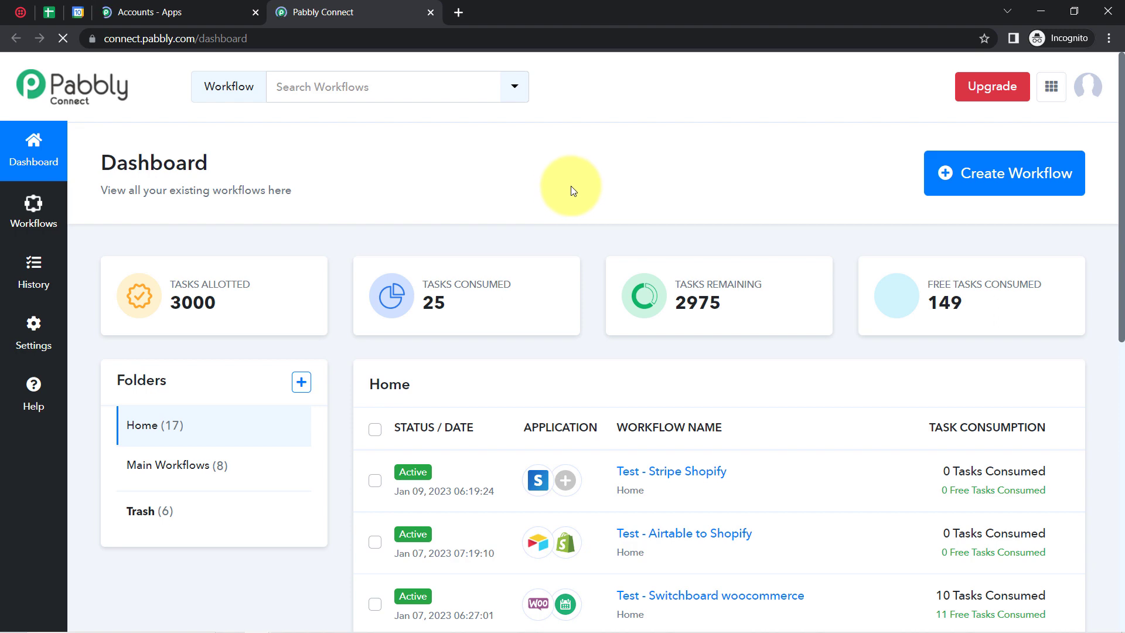
Step: Create a workflow named 'Schedule Meeting in Google Meet from Google Sheets and Send Alerts on SMS'
left_click(955, 175)
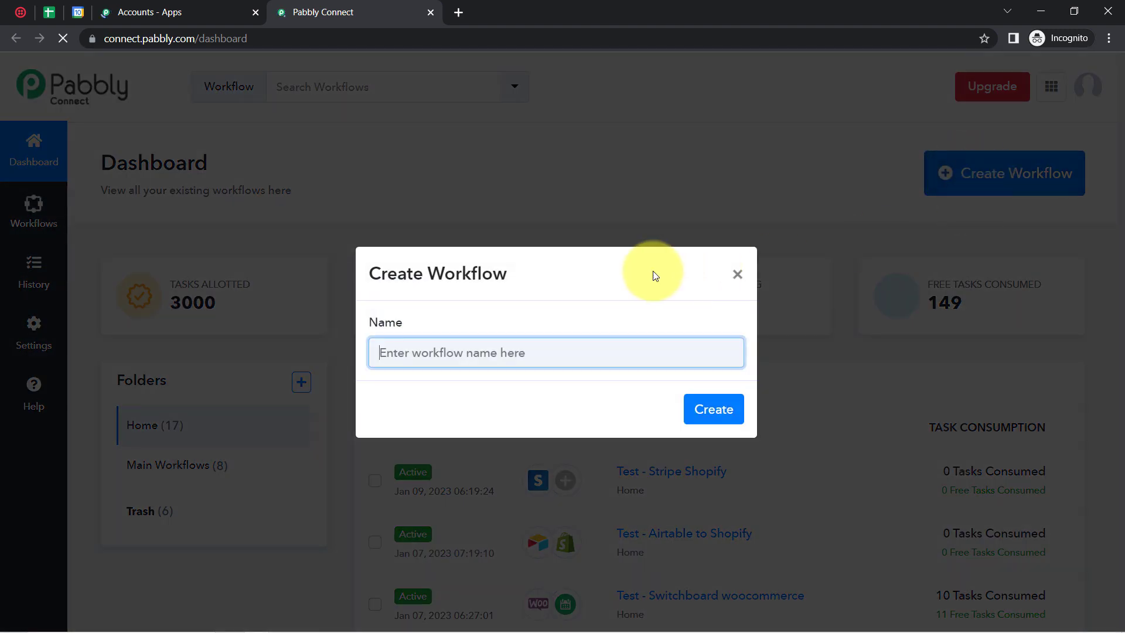
left_click_drag(397, 276, 511, 280)
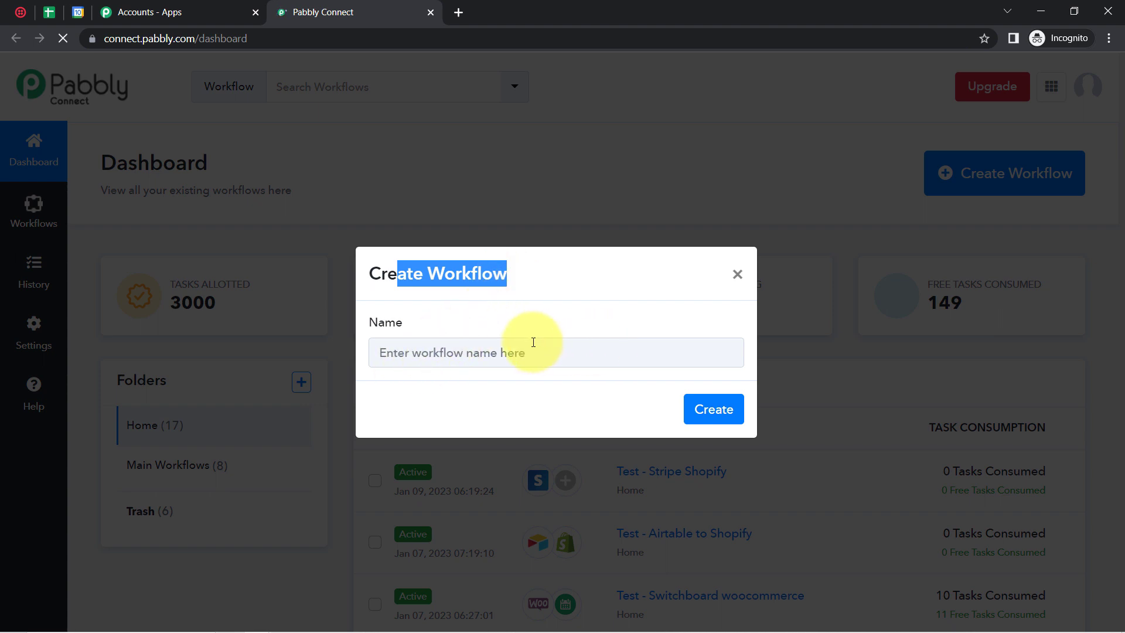
left_click(564, 353)
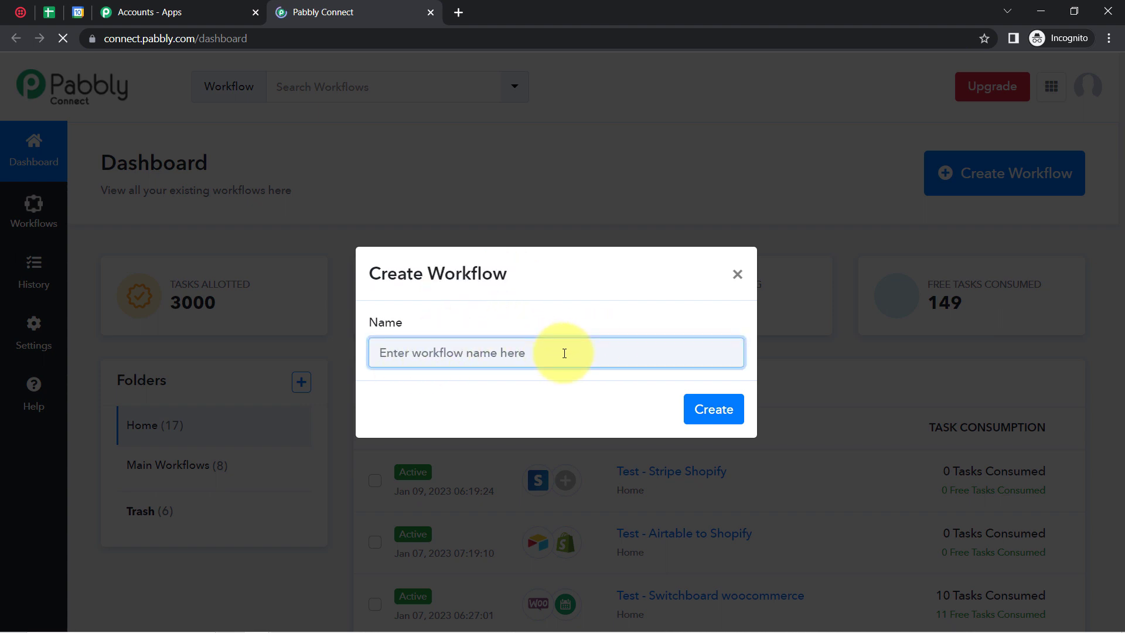
type("Schedule Meeting in Google Meet from Google Sheets and Send Alerts on SMS")
left_click_drag(525, 353, 379, 354)
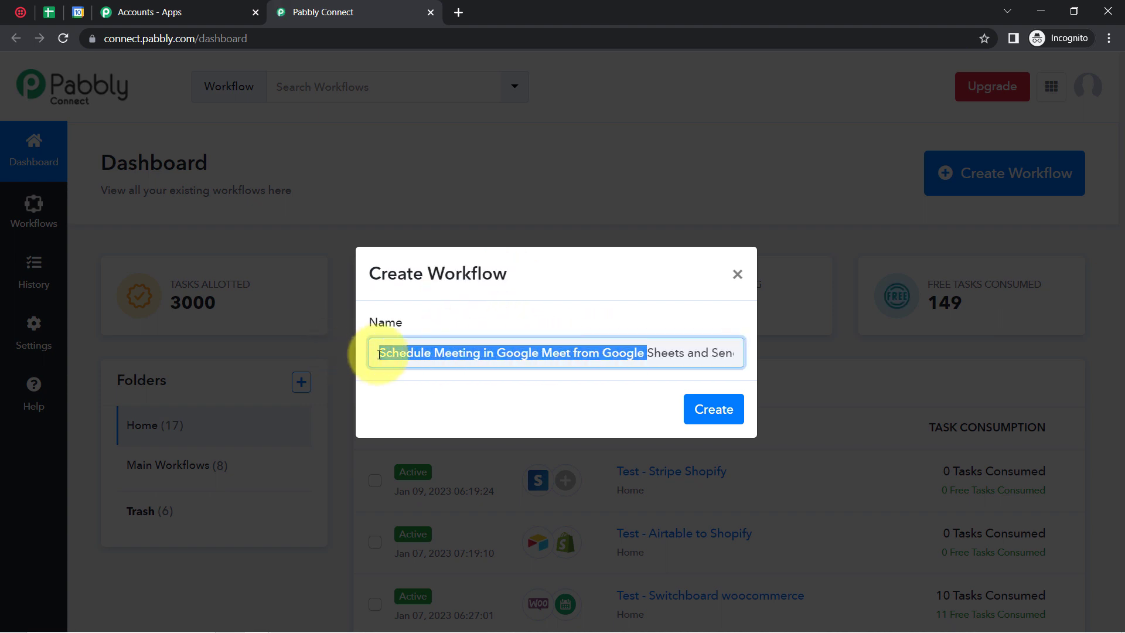
left_click(378, 353)
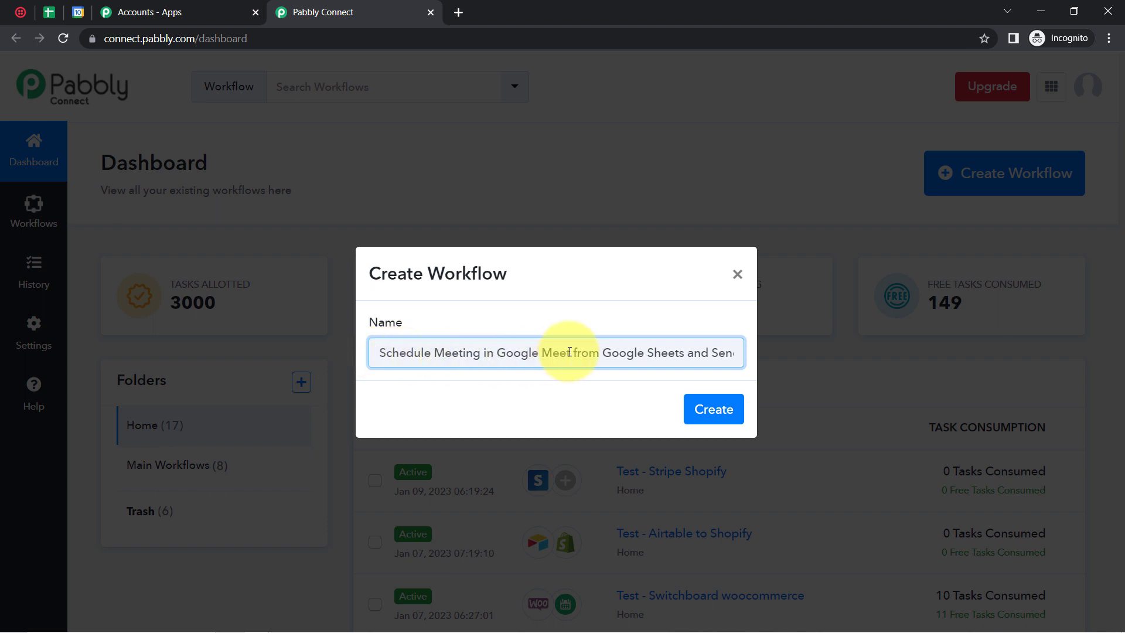
left_click_drag(607, 351, 772, 366)
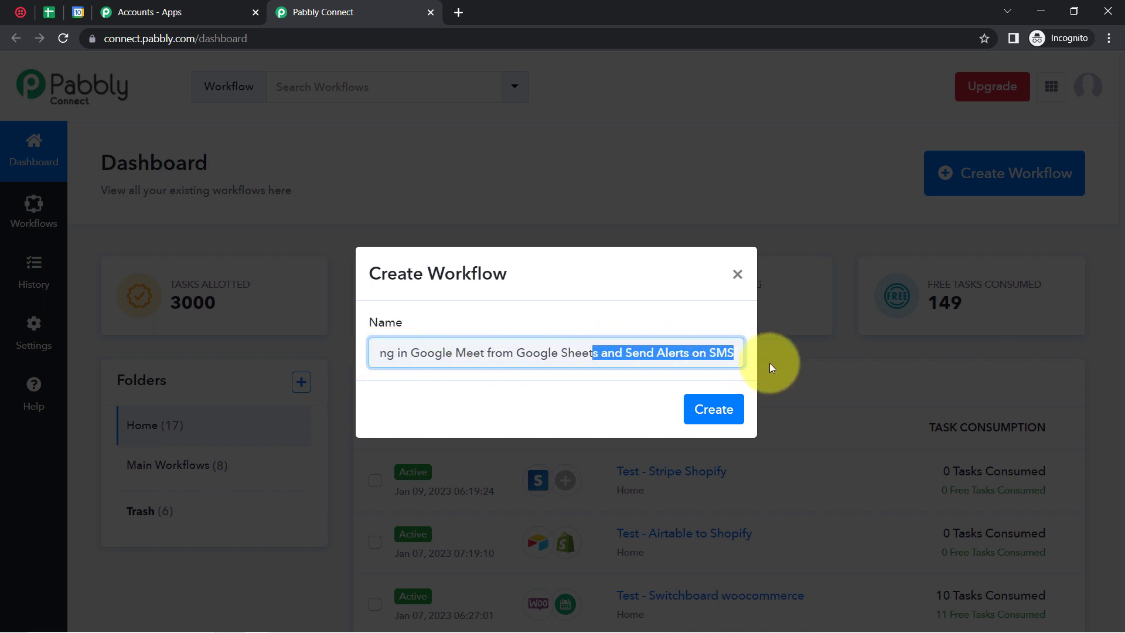
left_click(719, 409)
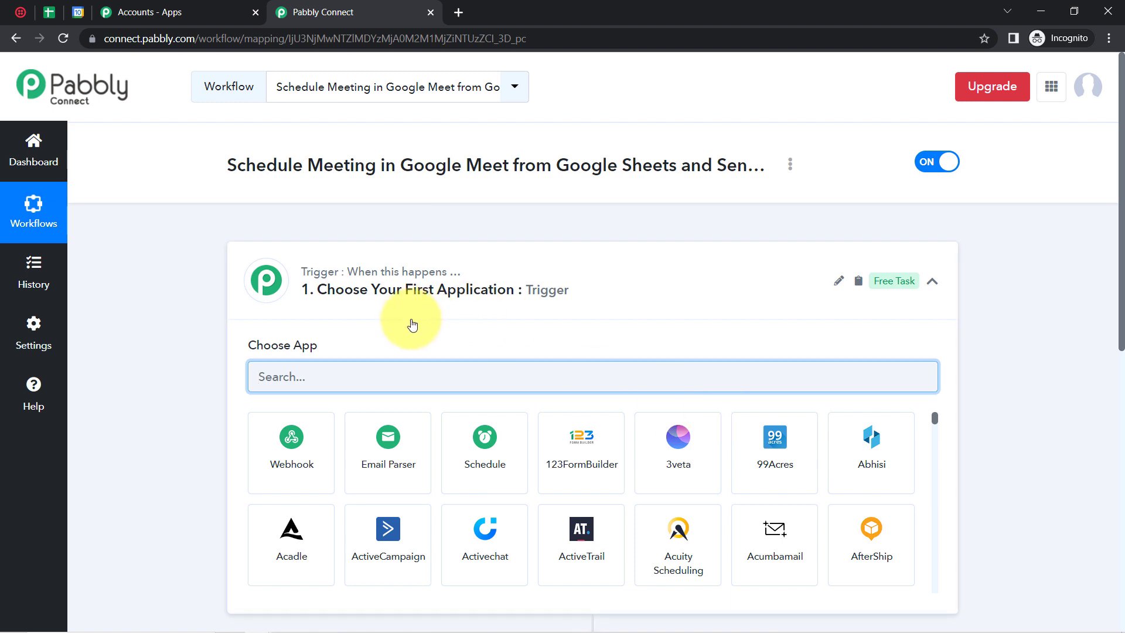
Step: Set the trigger app to Google Sheets with event New or Updated Spreadsheet Row
left_click(359, 301)
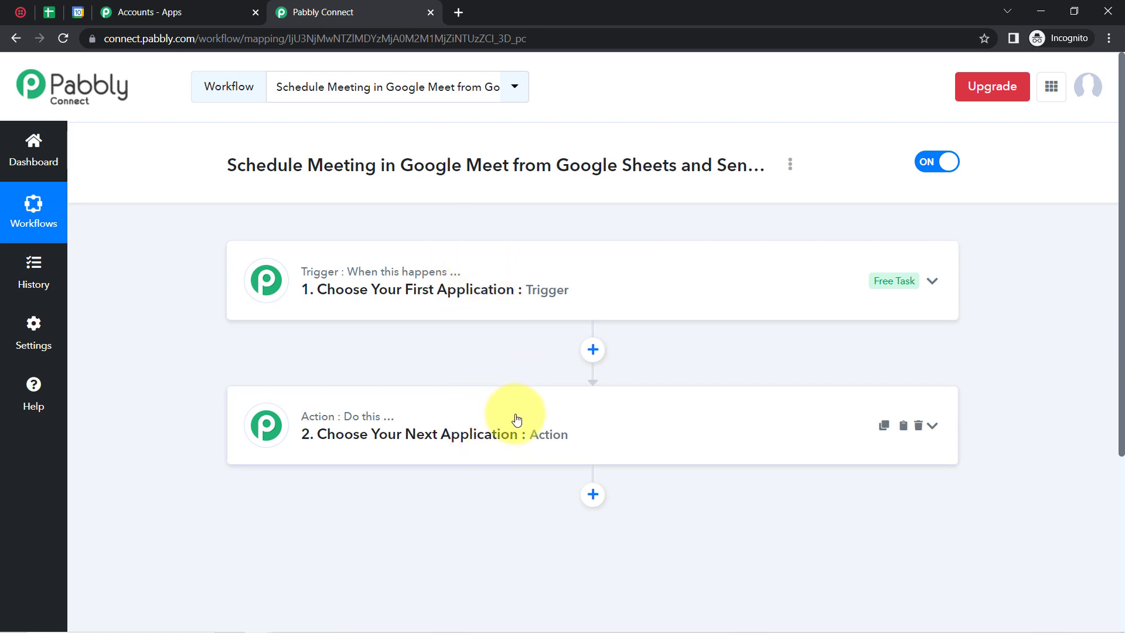
left_click_drag(288, 165, 659, 164)
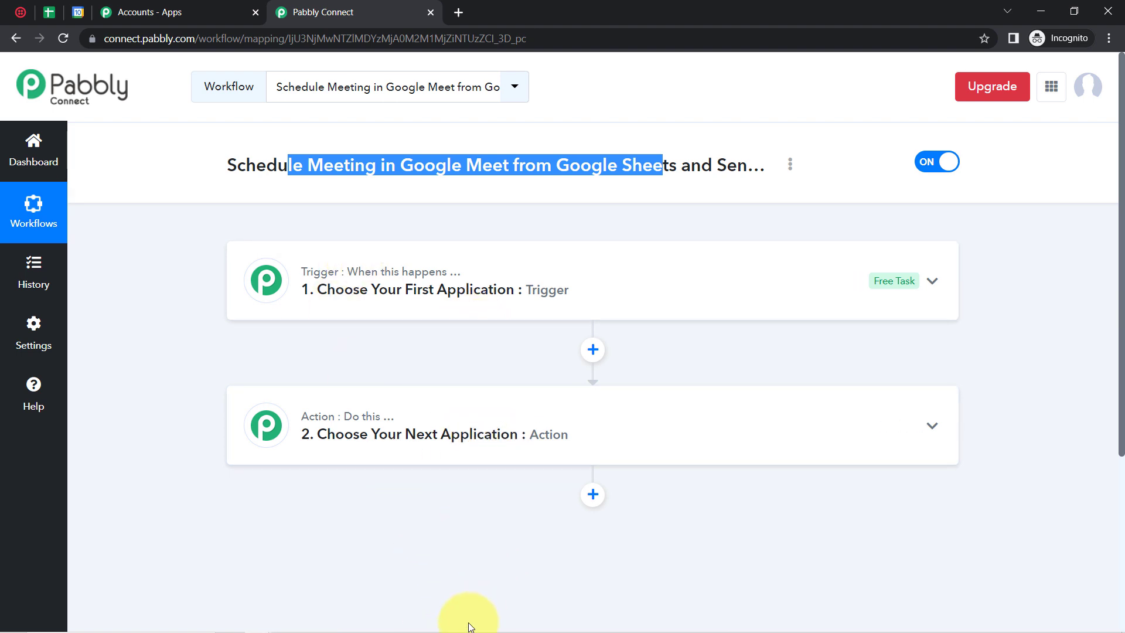
left_click(448, 305)
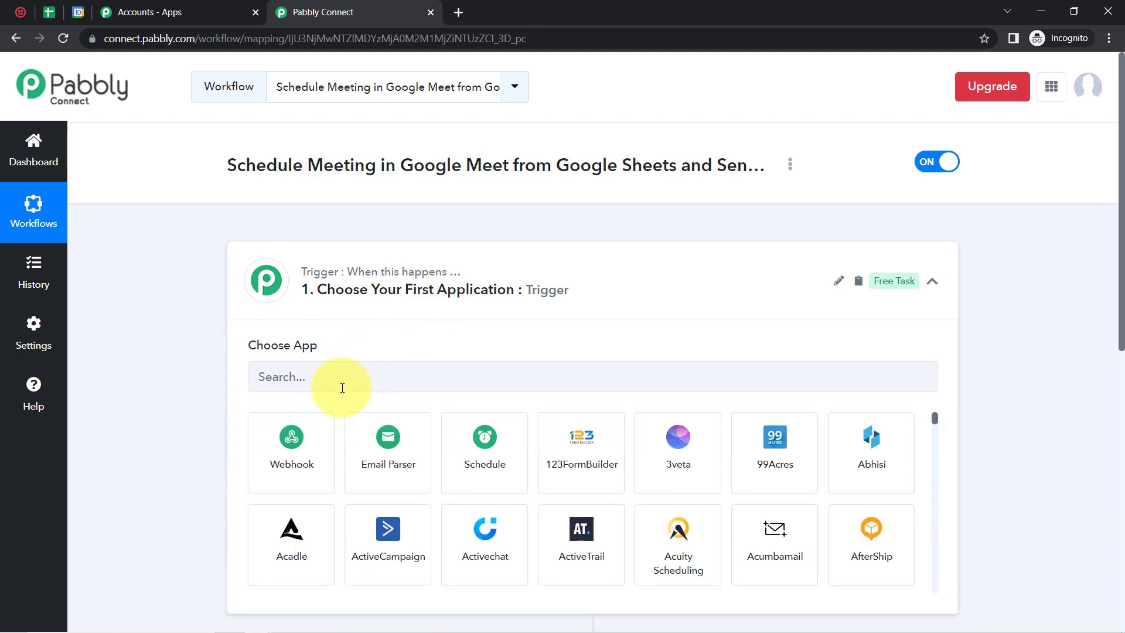
left_click(342, 387)
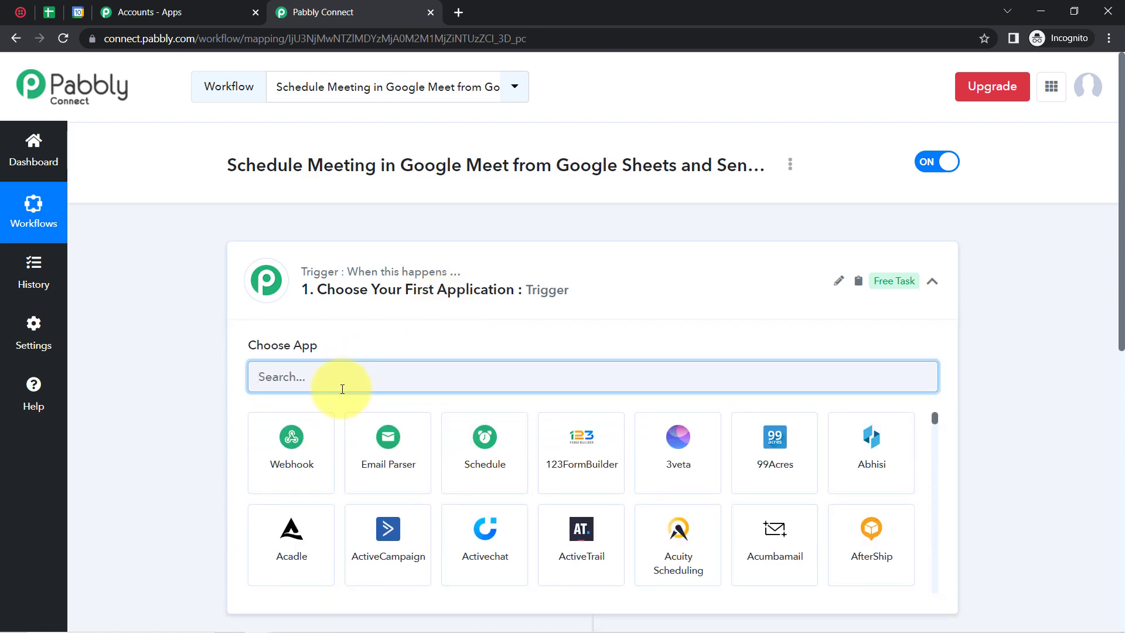
type("google")
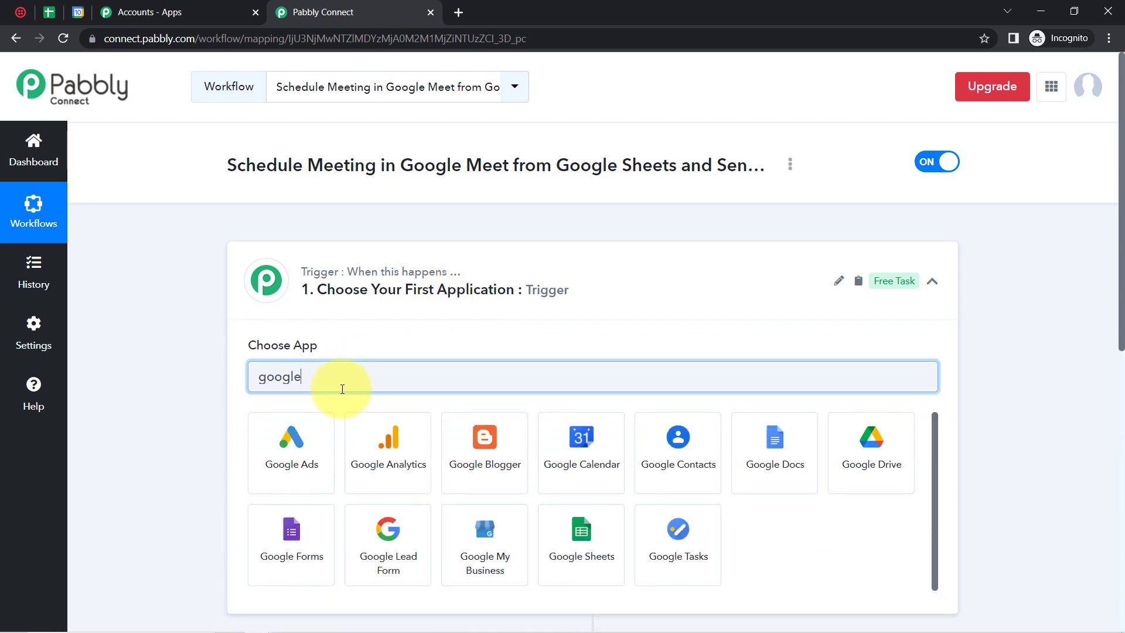
type(" sh")
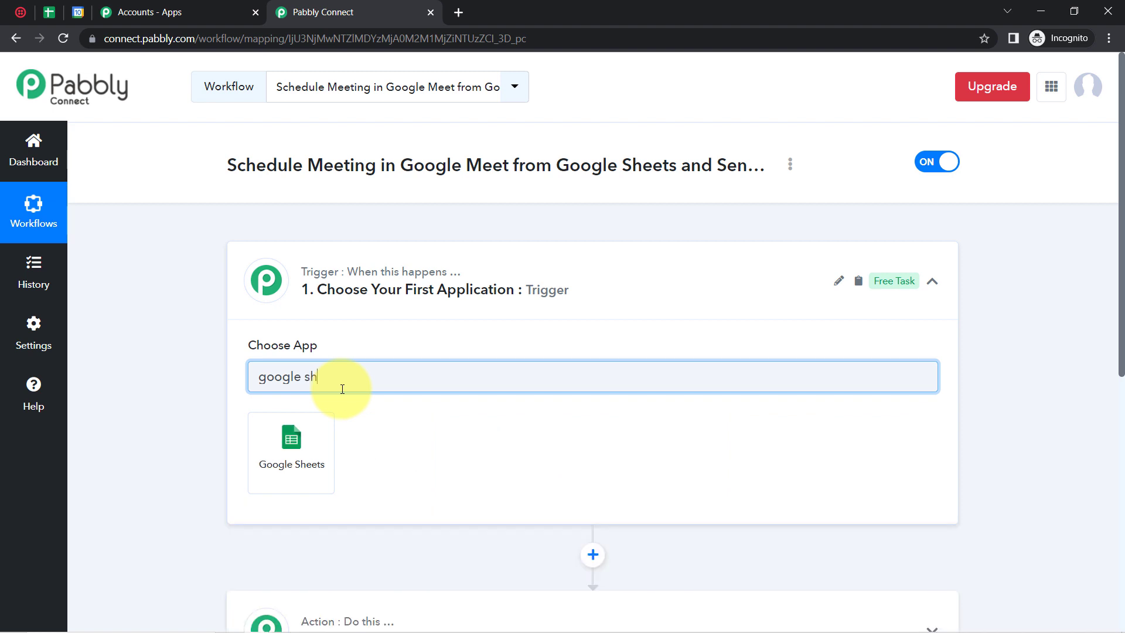
left_click(290, 450)
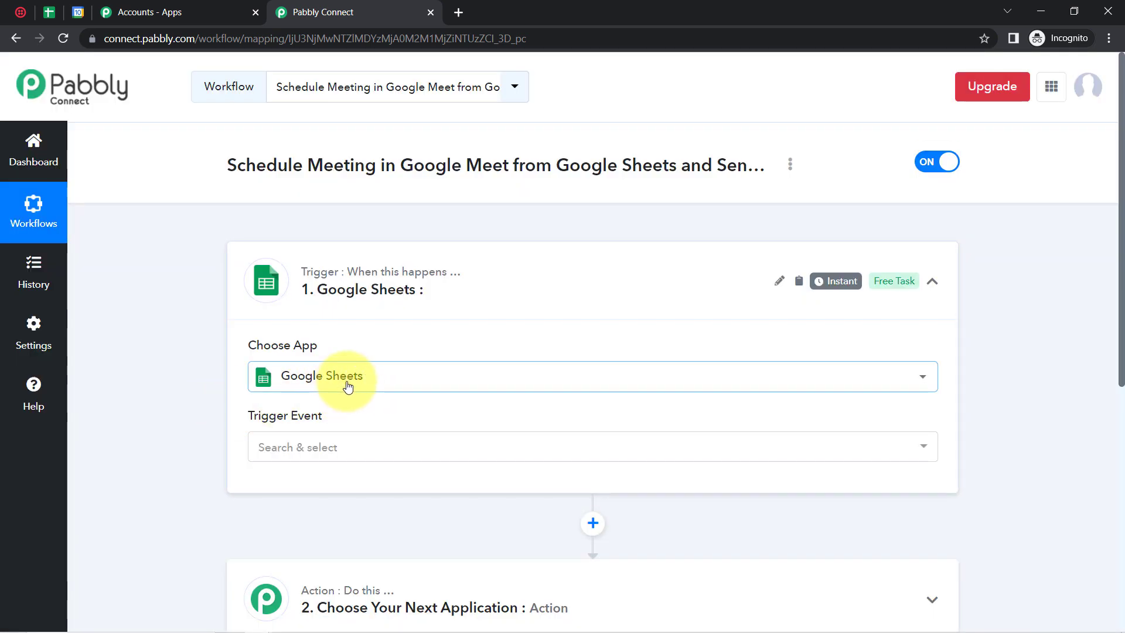
left_click(296, 451)
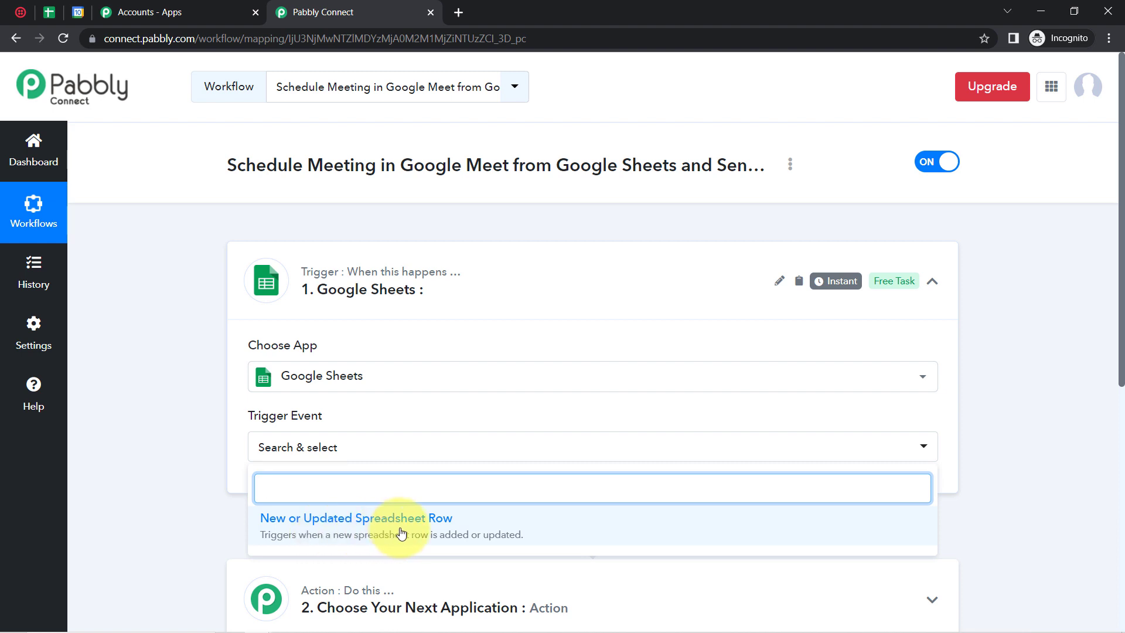
left_click(401, 531)
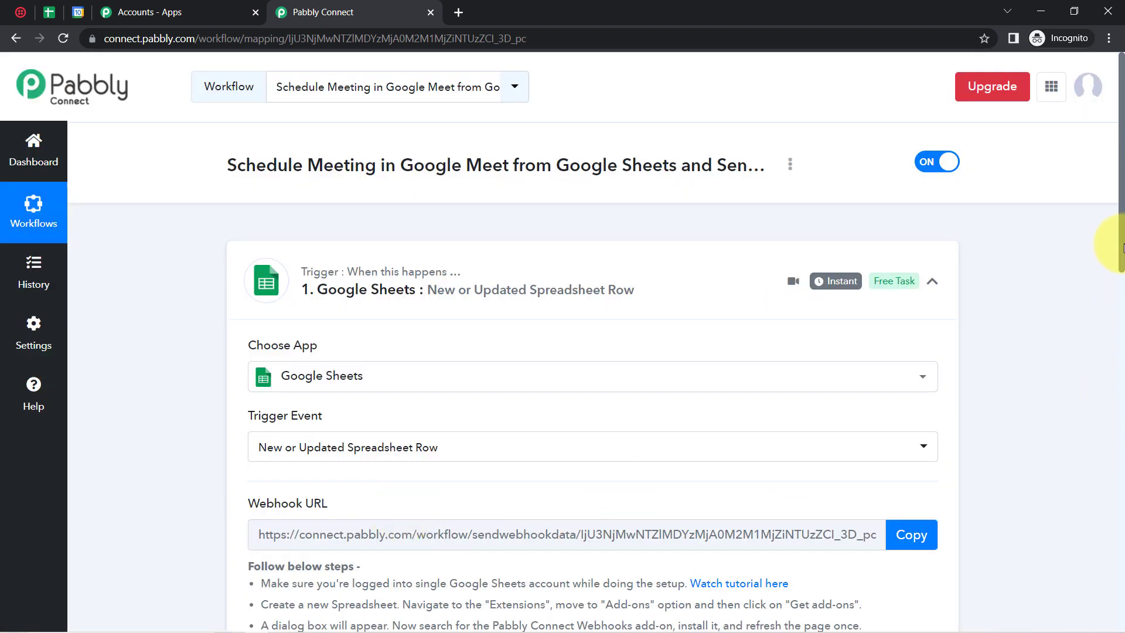
Step: Review the Google Sheets setup steps and copy the trigger's Webhook URL
left_click_drag(1121, 253, 1121, 347)
left_click(293, 192)
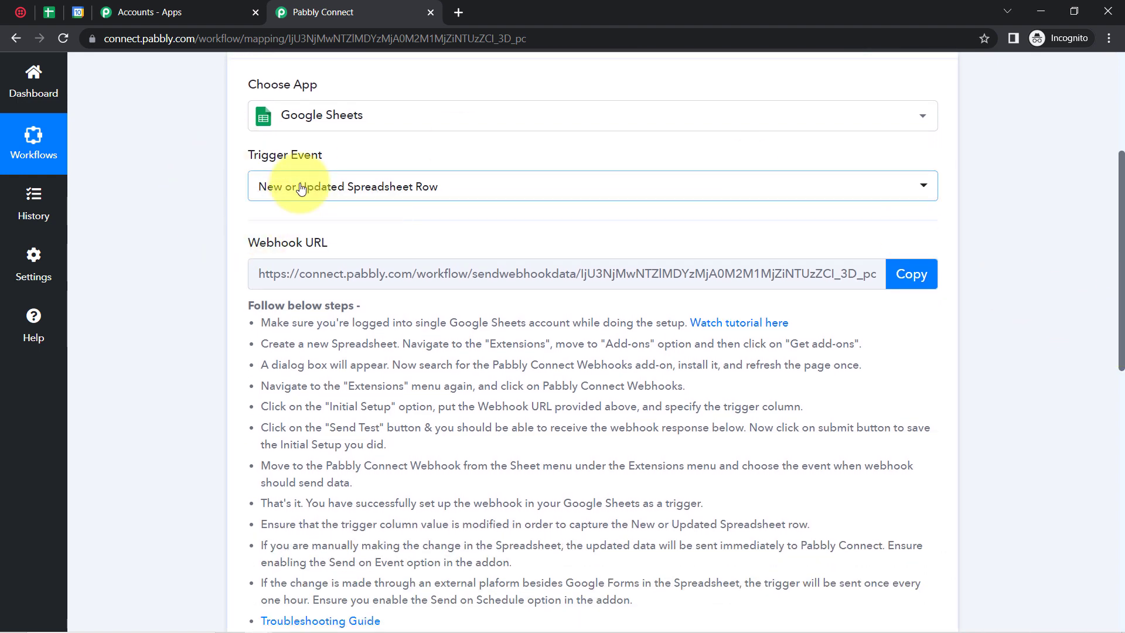
left_click_drag(260, 242, 323, 241)
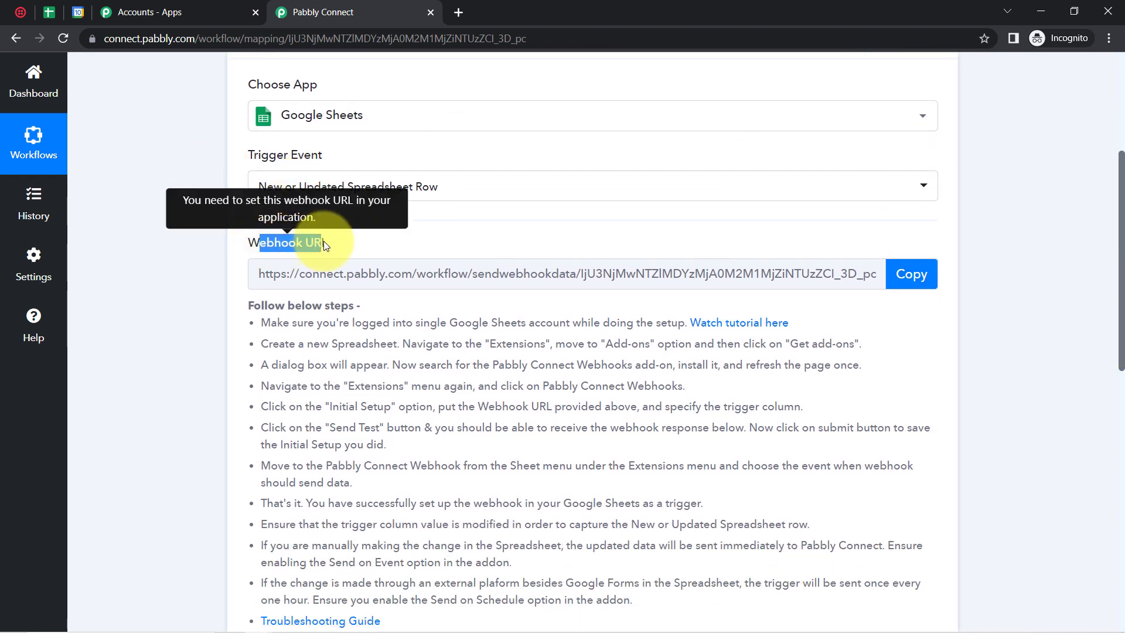
left_click_drag(287, 305, 529, 581)
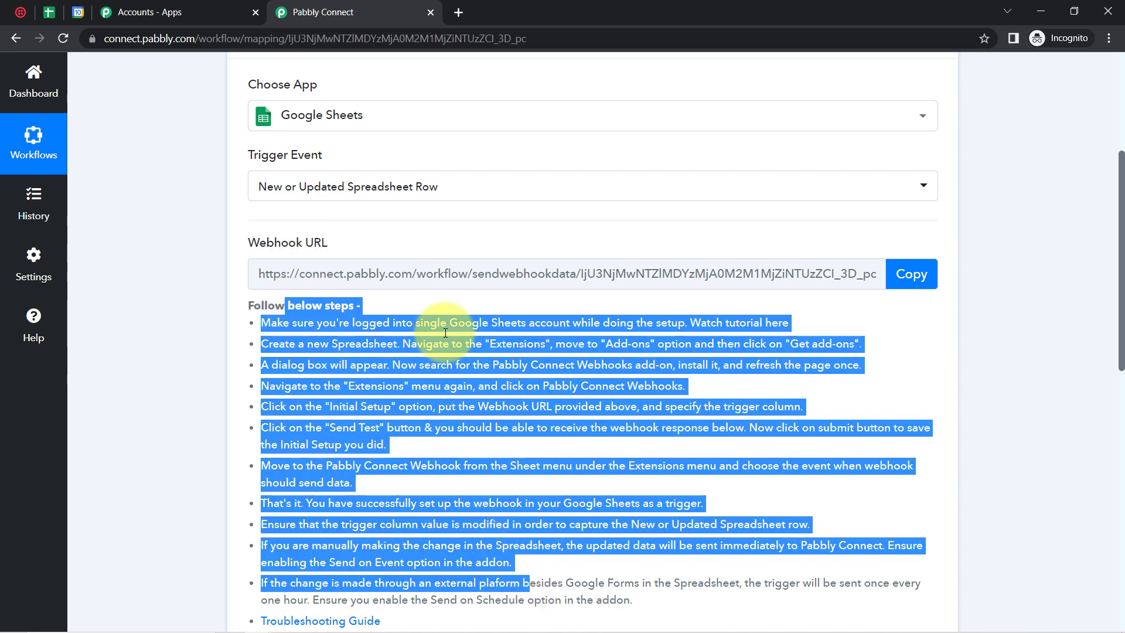
left_click(50, 10)
left_click(291, 5)
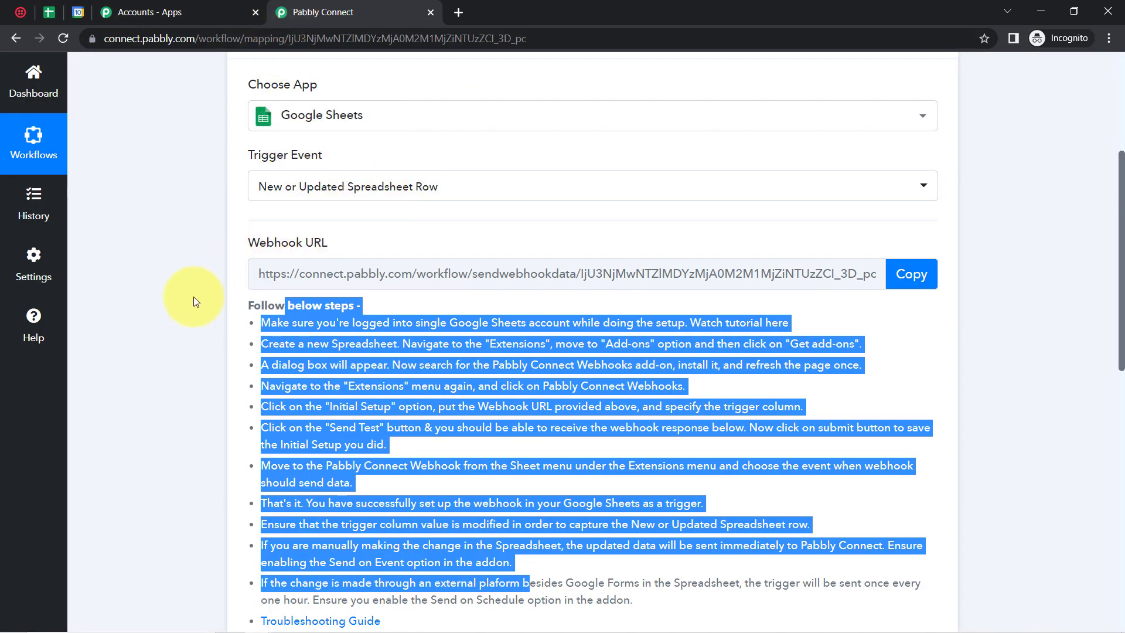
left_click(239, 300)
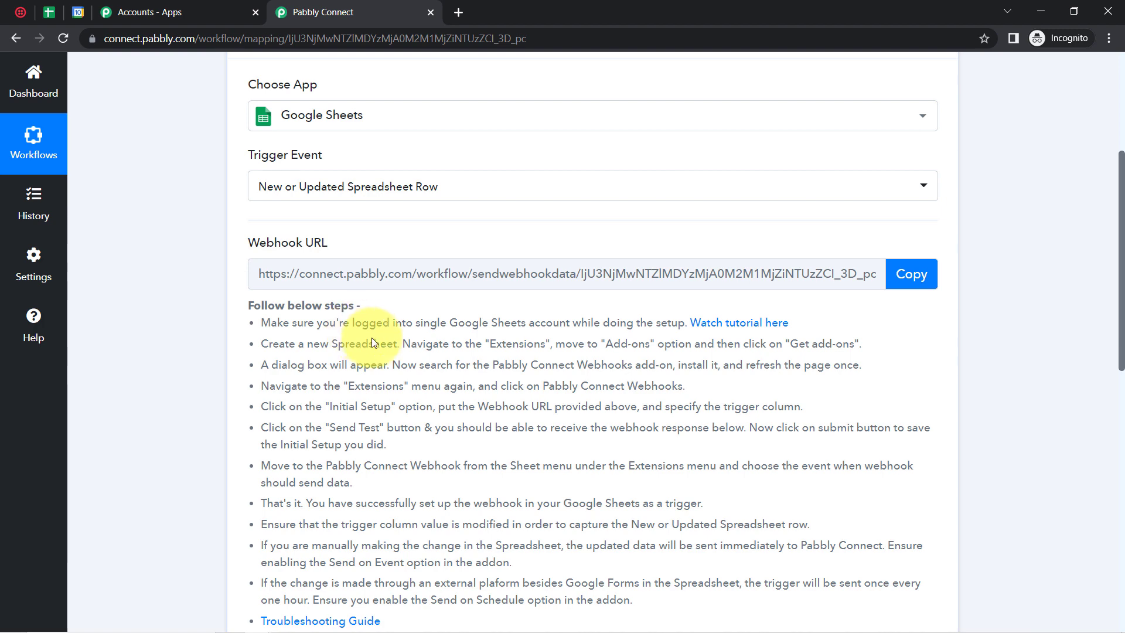
left_click_drag(288, 306, 443, 563)
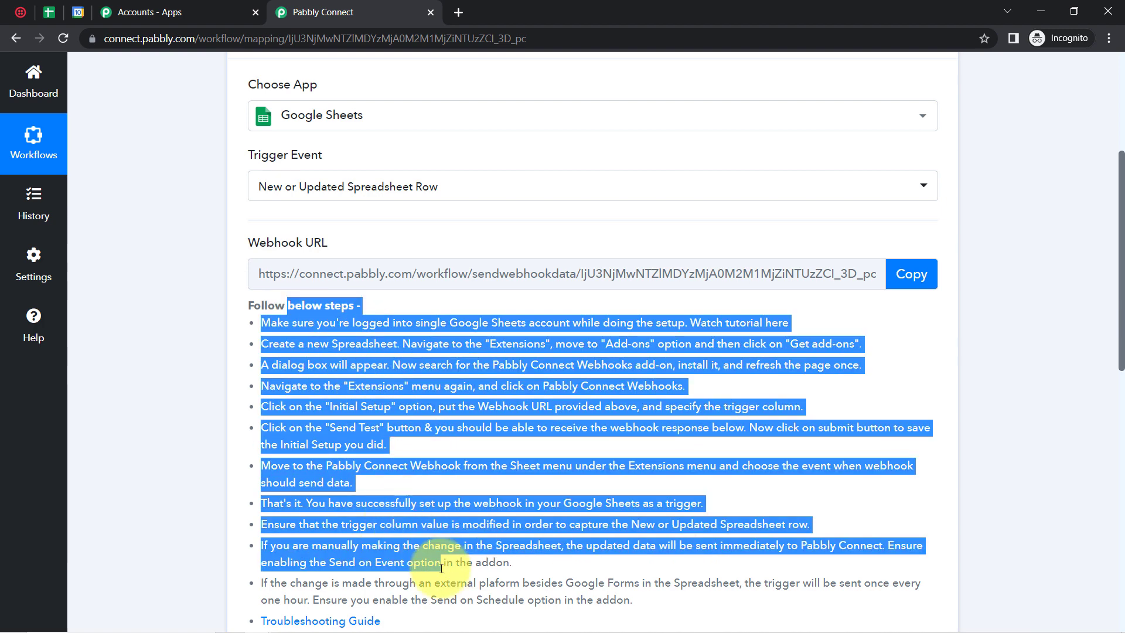
left_click(406, 451)
left_click(910, 274)
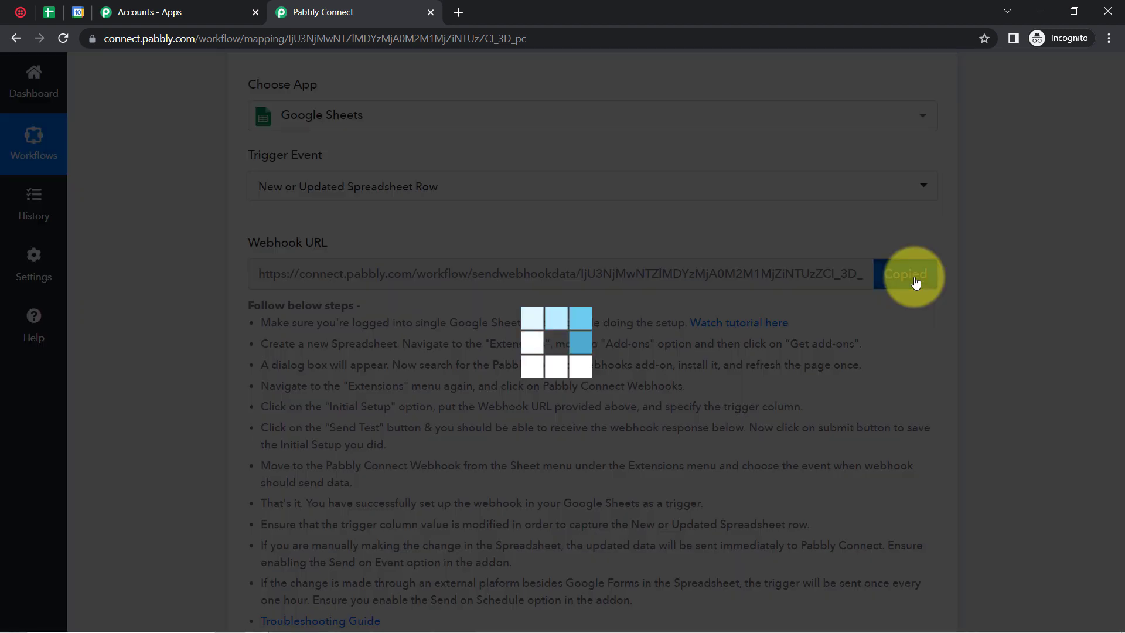
Step: Look up the Pabbly Connect Webhooks add-on in the Google Workspace Marketplace, then close it
left_click(50, 13)
left_click(389, 100)
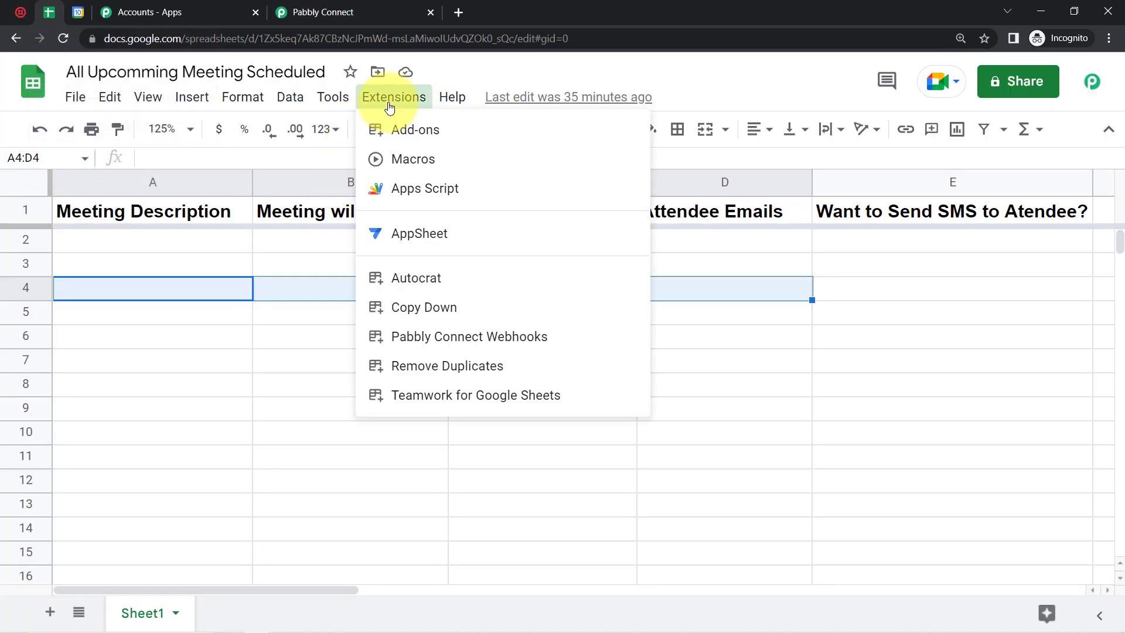
mouse_move(473, 132)
left_click(684, 136)
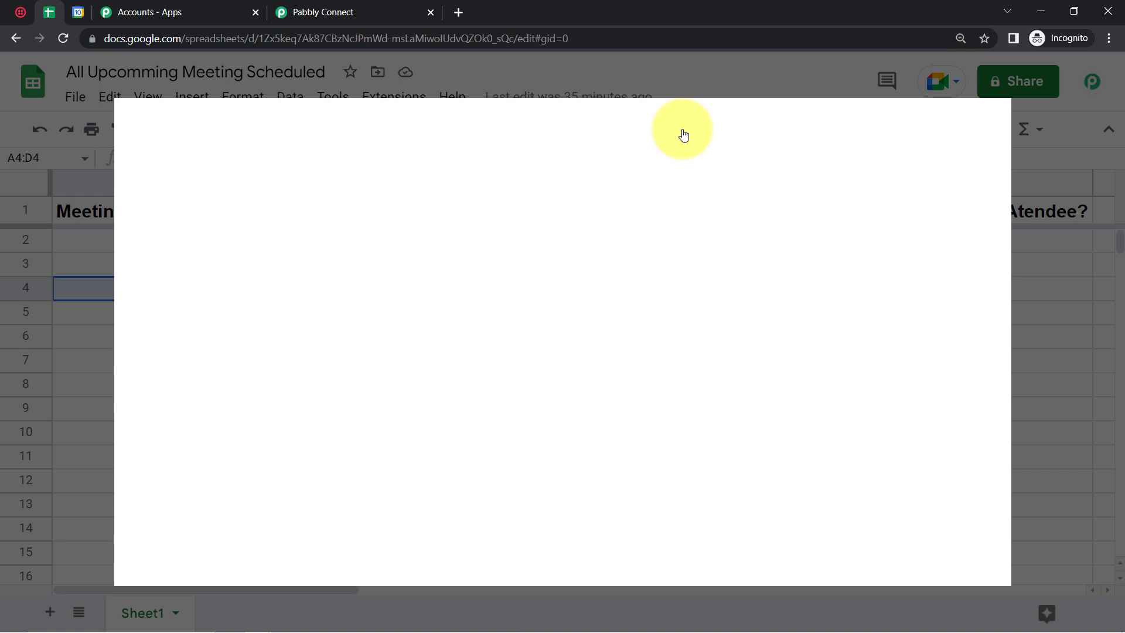
left_click(627, 138)
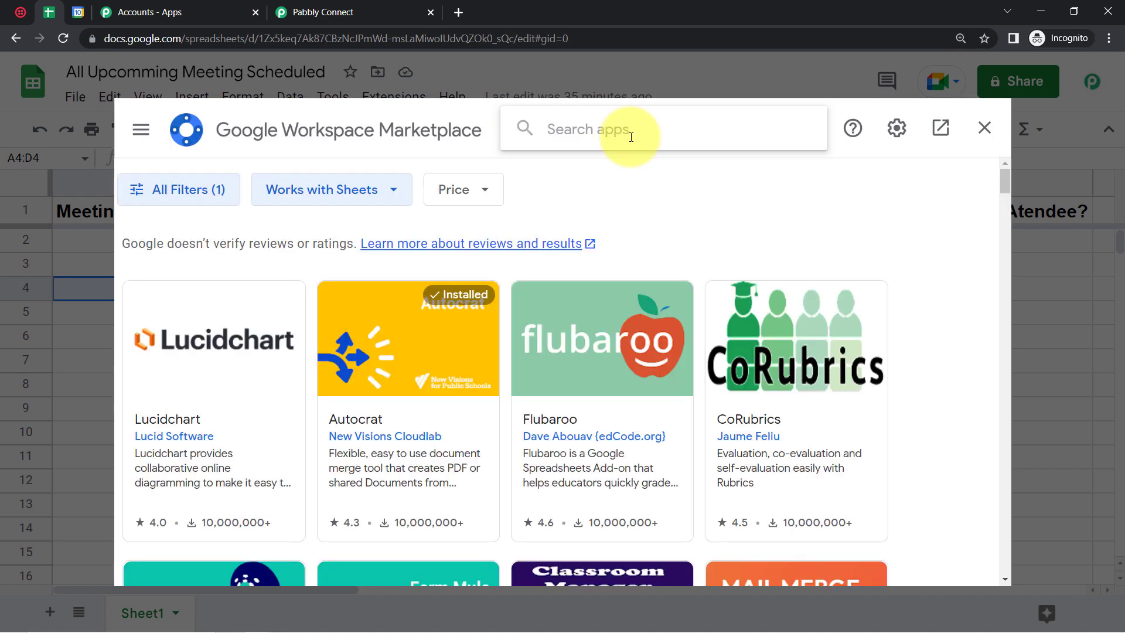
type("pabbly c")
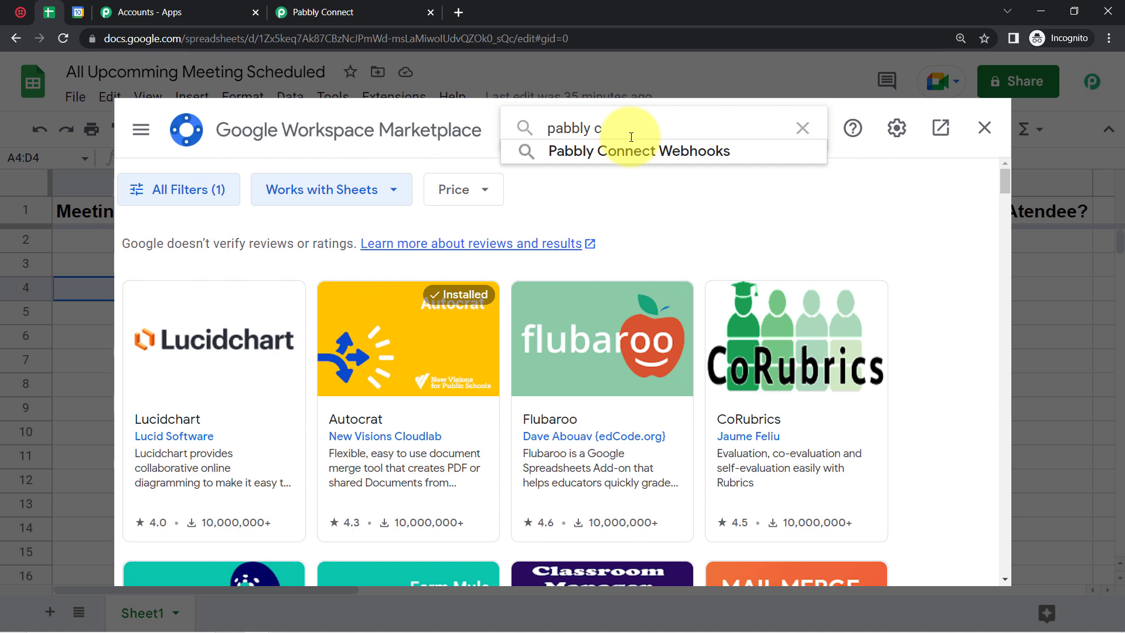
left_click(630, 152)
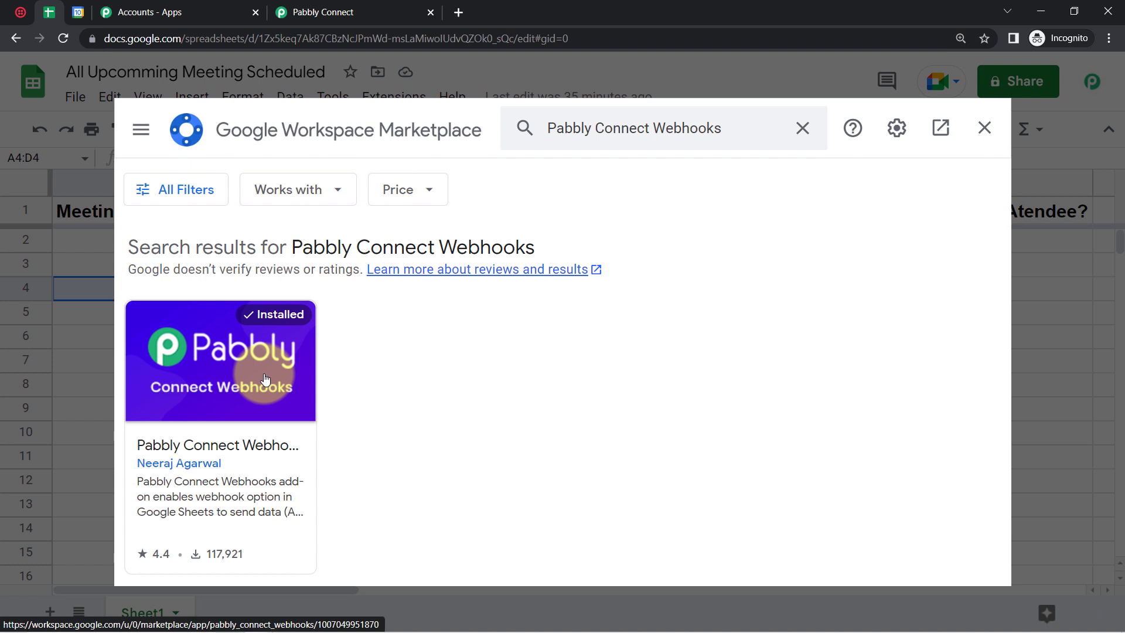
left_click(985, 129)
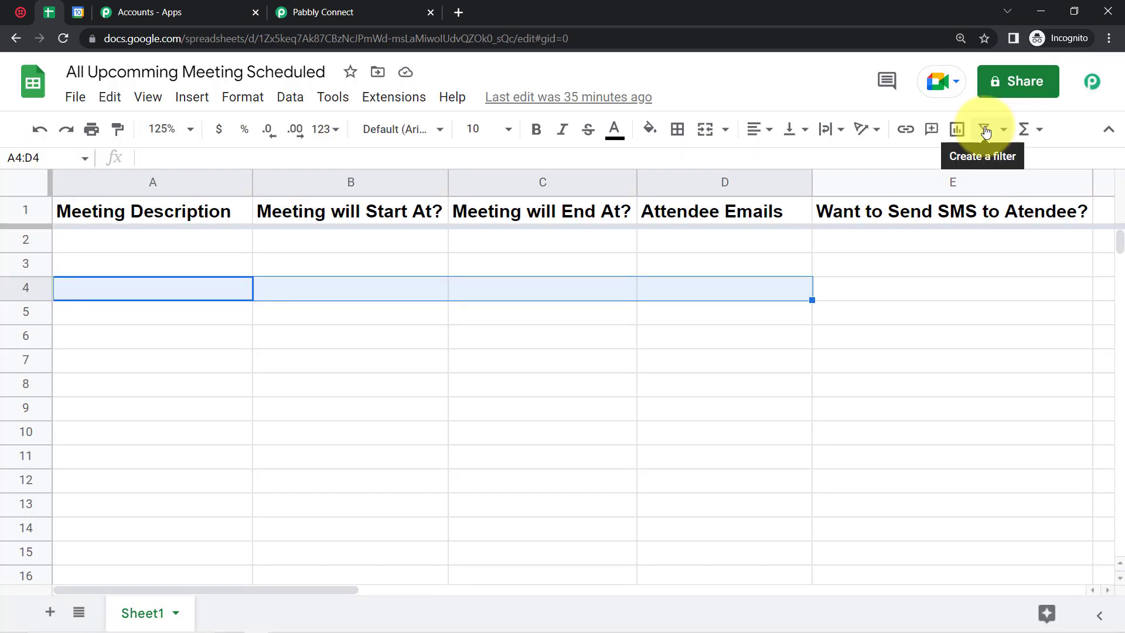
Step: Select B2 and open Extensions > Pabbly Connect Webhooks > Initial Setup
left_click(364, 387)
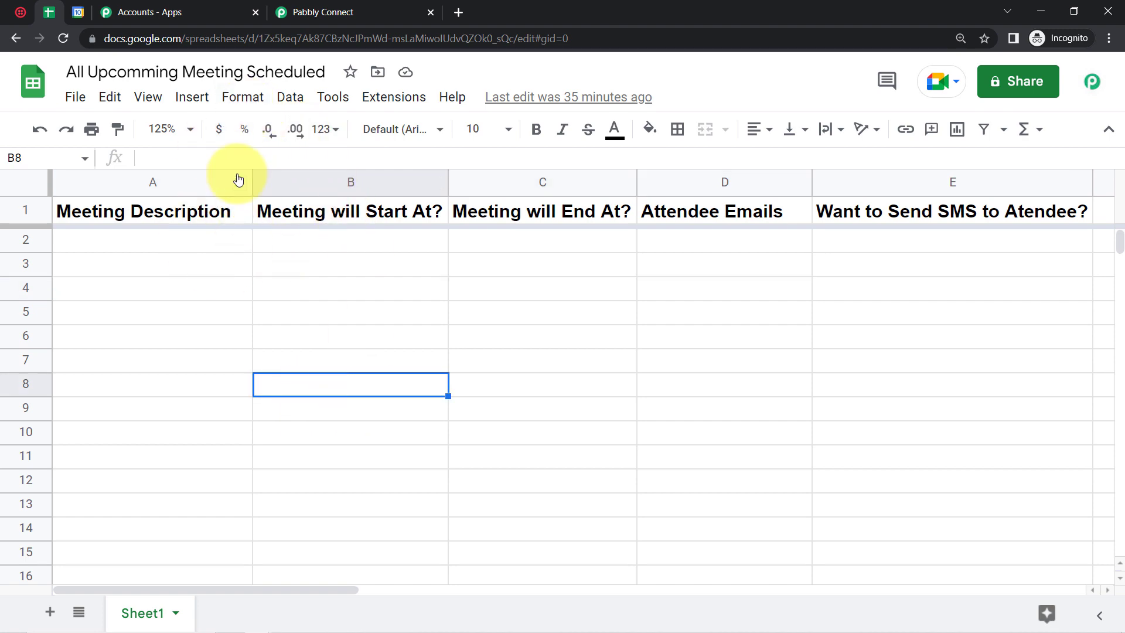
left_click(327, 12)
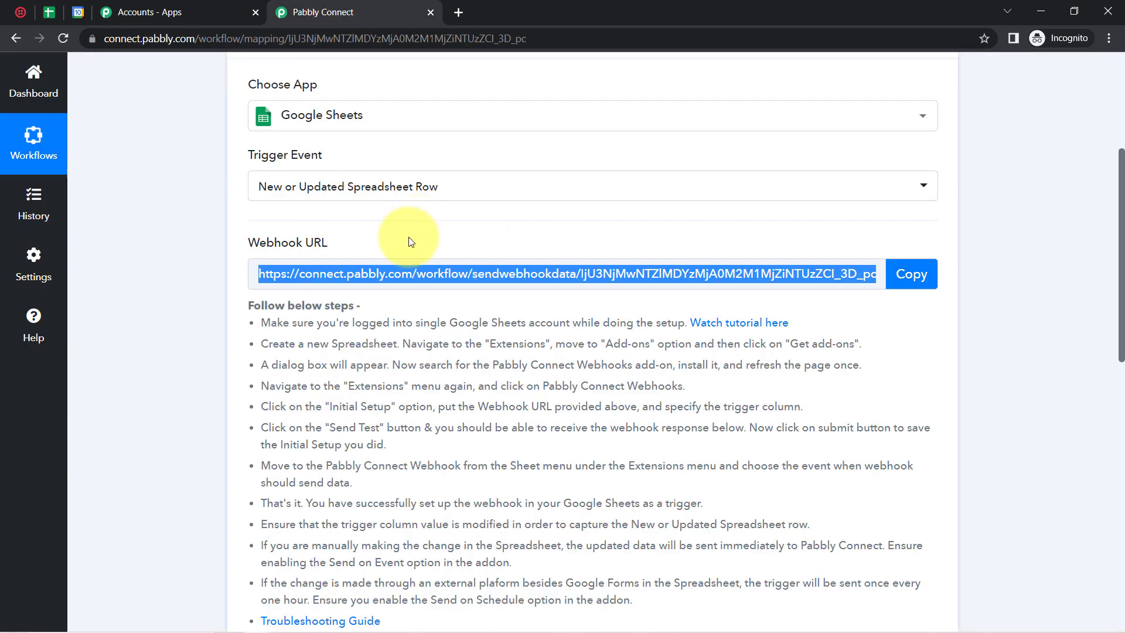
left_click(46, 12)
left_click(366, 239)
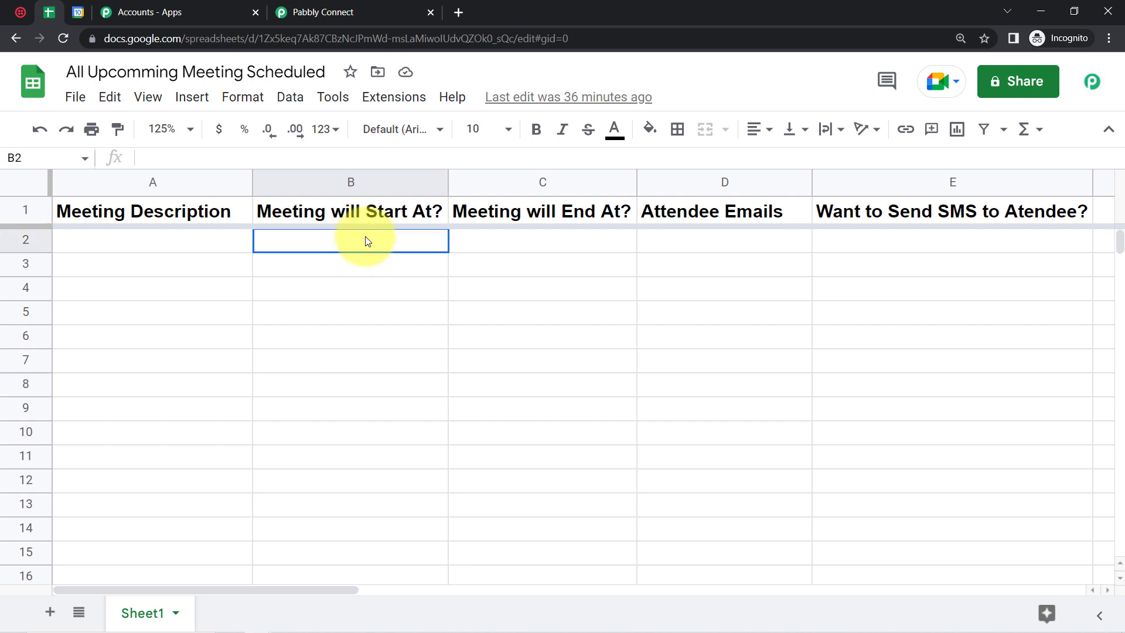
left_click(393, 105)
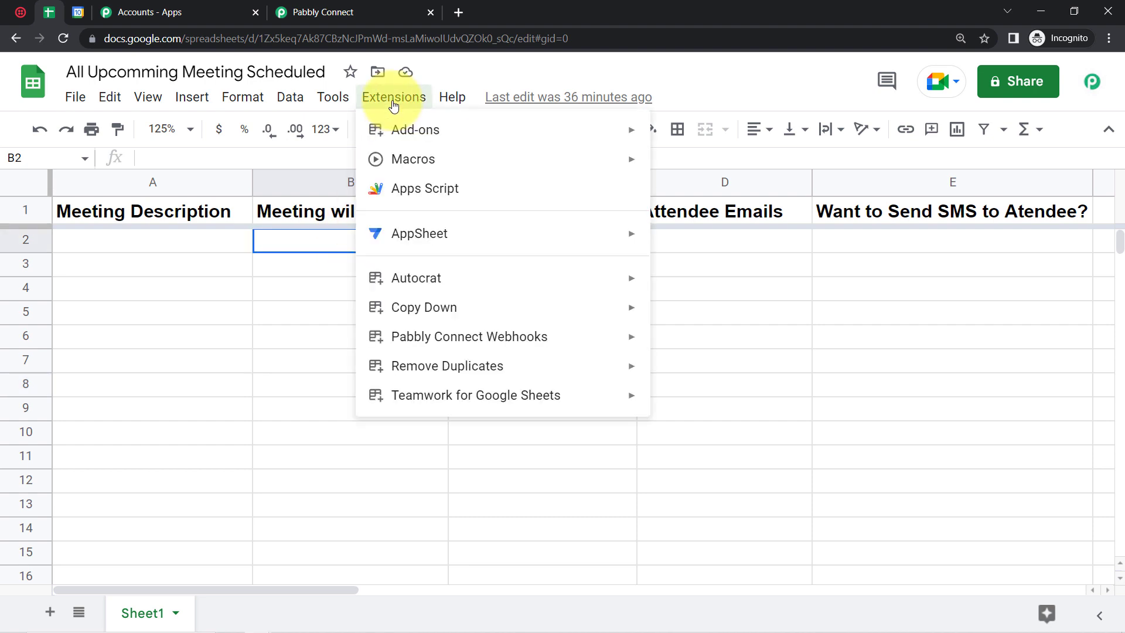
mouse_move(472, 349)
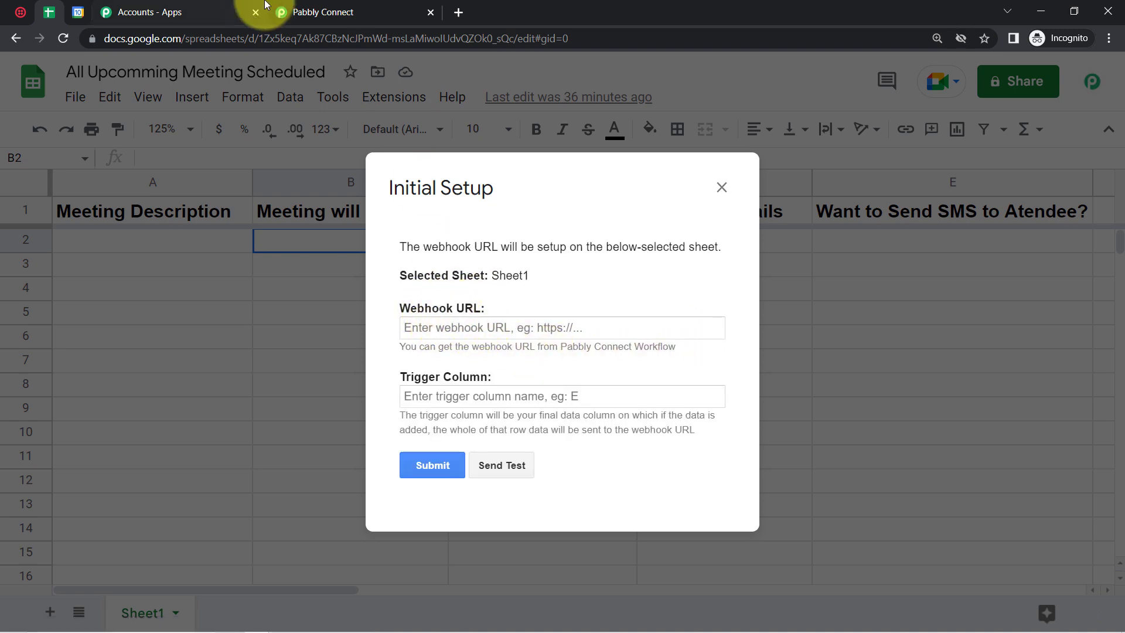
Step: Paste the copied Pabbly webhook URL into the setup dialog's Webhook URL field
left_click(317, 12)
left_click(916, 273)
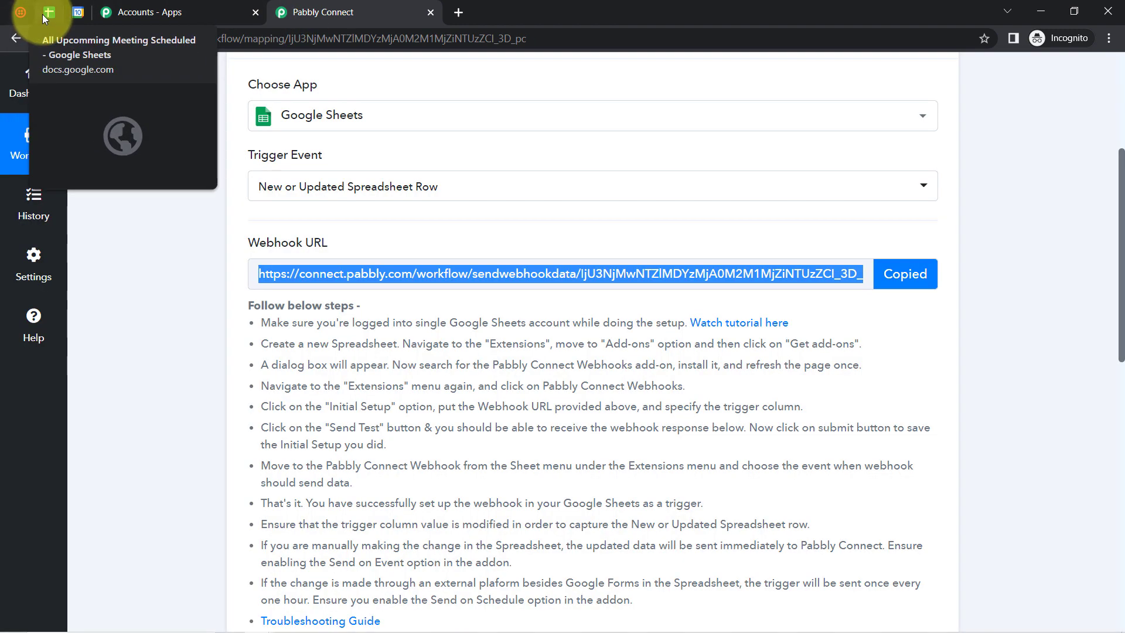
left_click(49, 11)
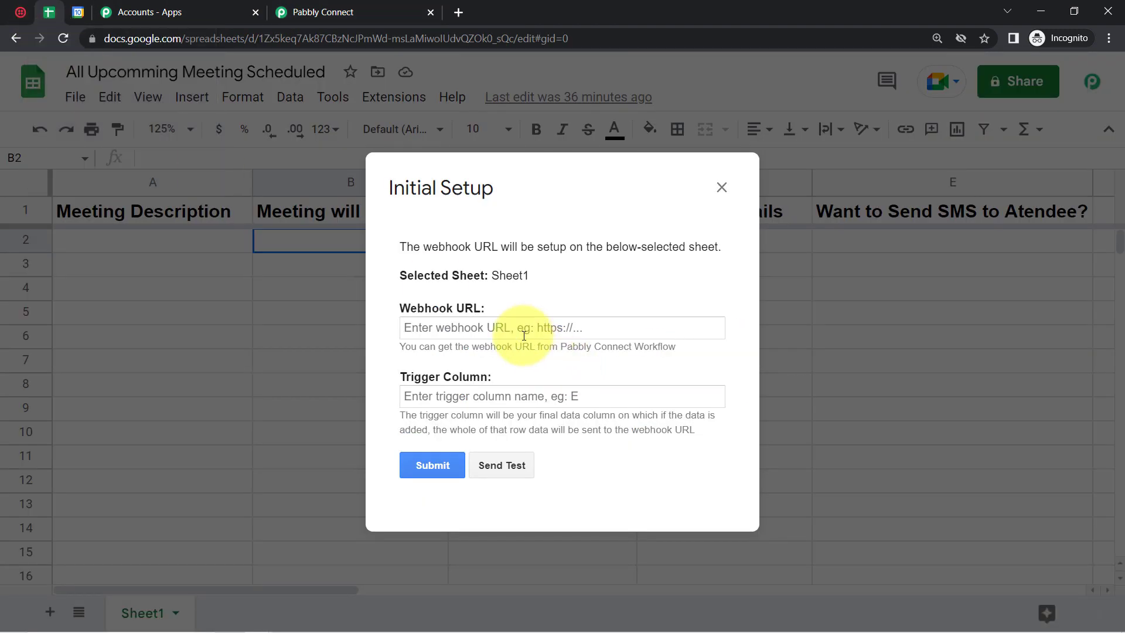
left_click(452, 328)
key("ctrl+v")
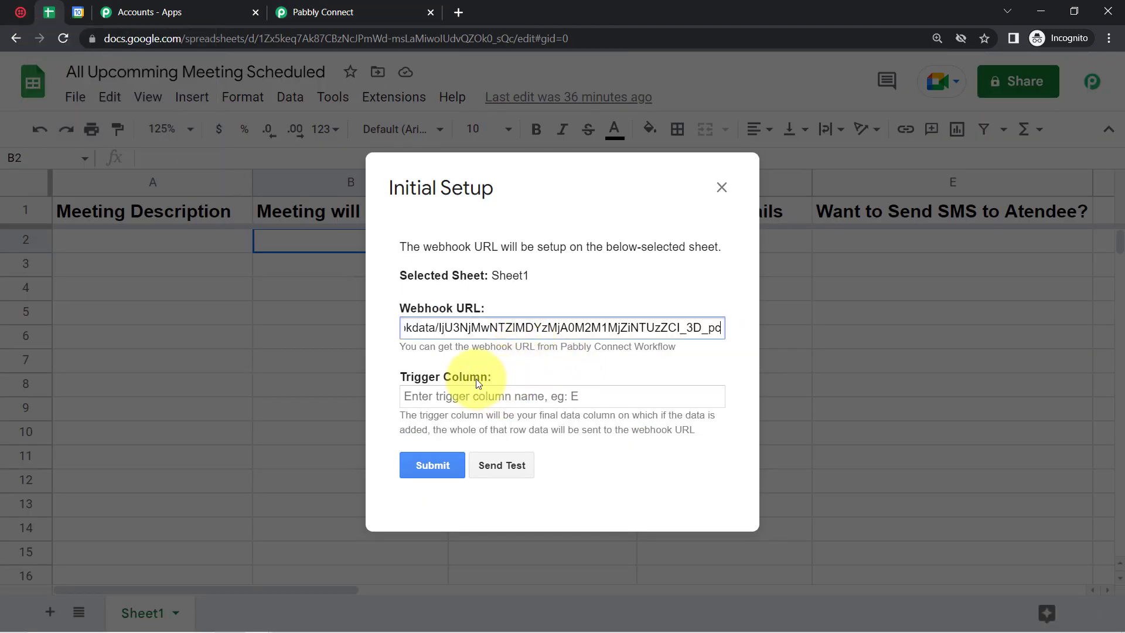
left_click_drag(426, 416, 697, 429)
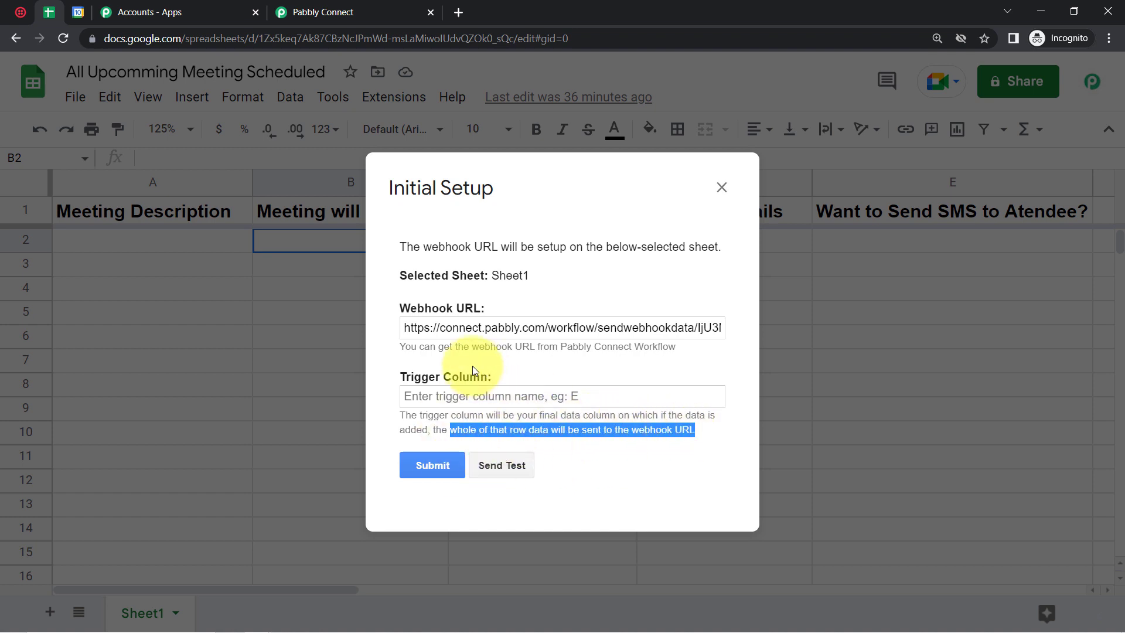
left_click_drag(419, 375, 473, 377)
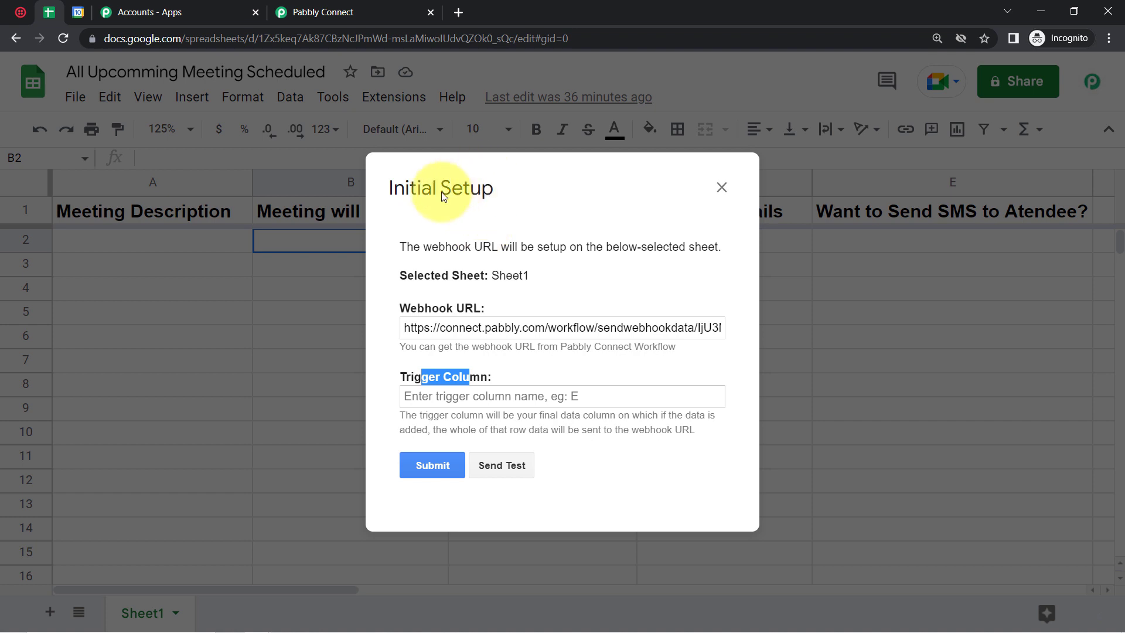
left_click_drag(490, 188, 384, 221)
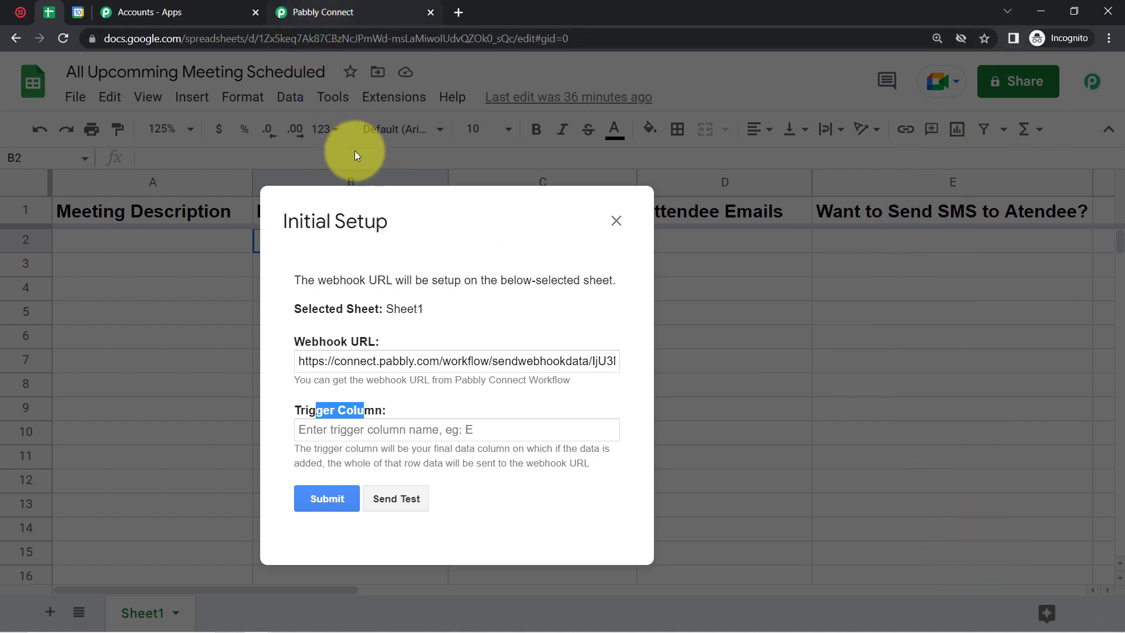
left_click_drag(367, 230, 389, 196)
Step: Set Trigger Column to E, send a test that reports no data, and close the dialog
left_click(344, 397)
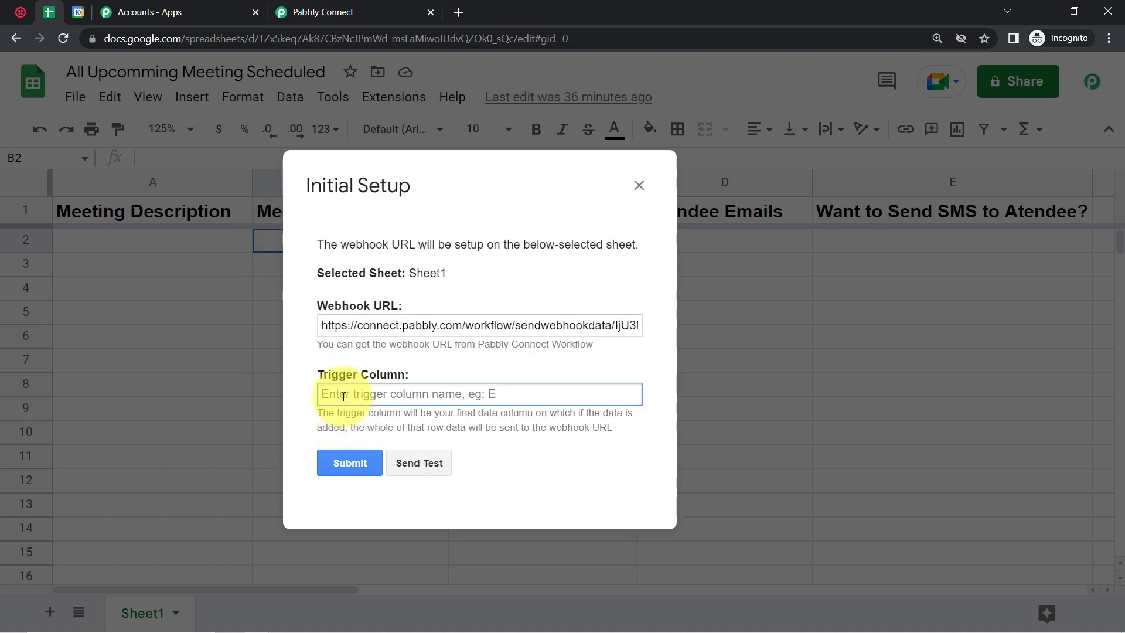
type("E")
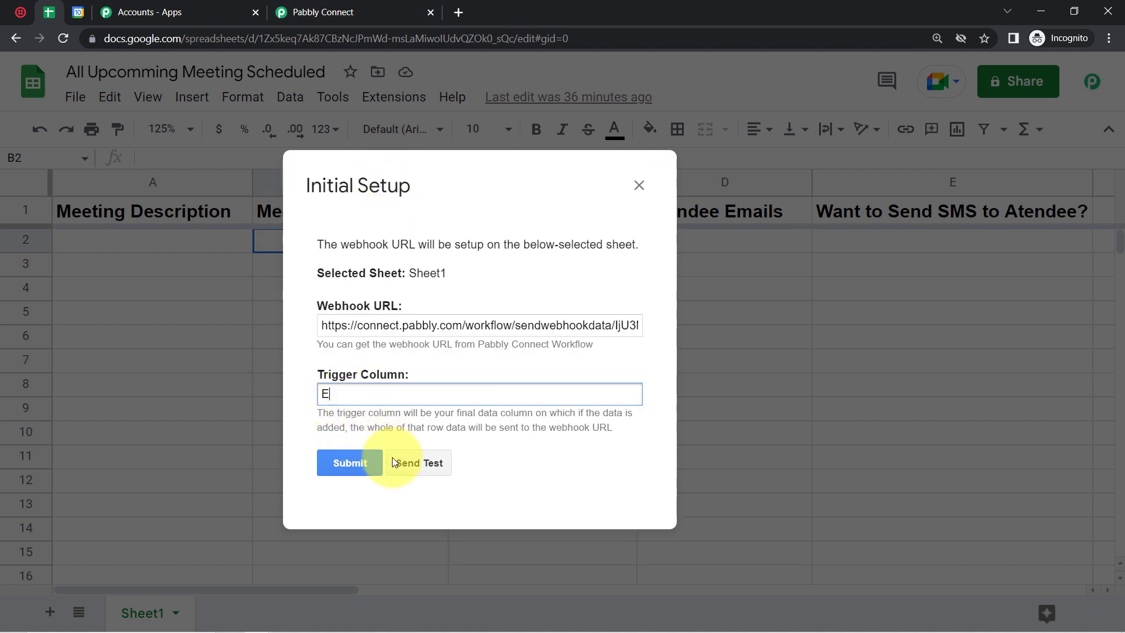
left_click(398, 459)
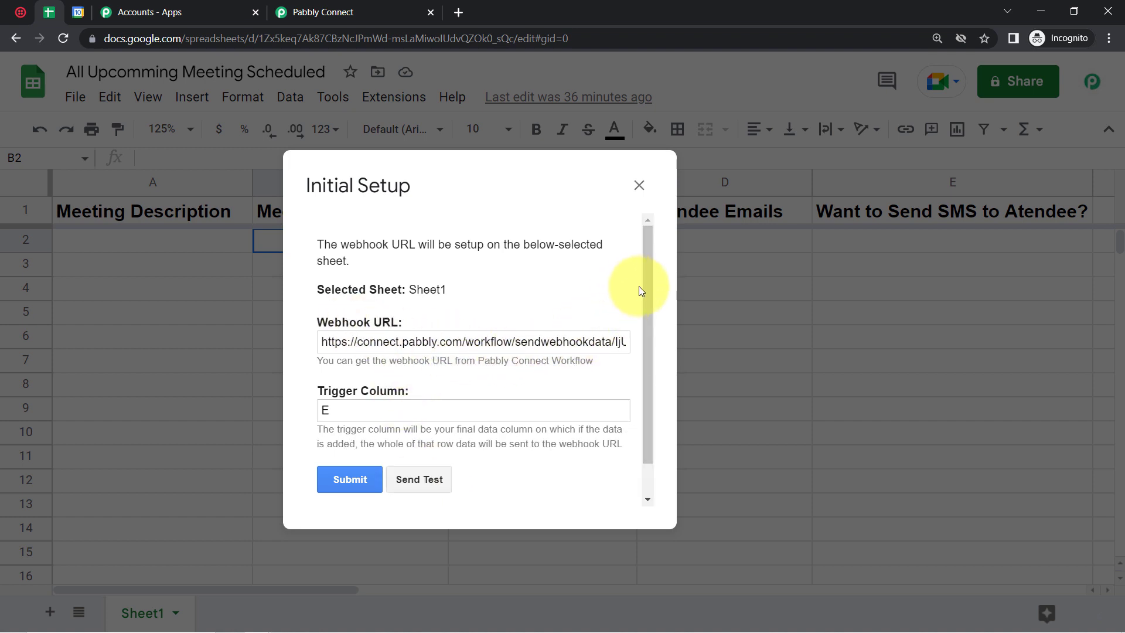
left_click_drag(651, 289, 653, 371)
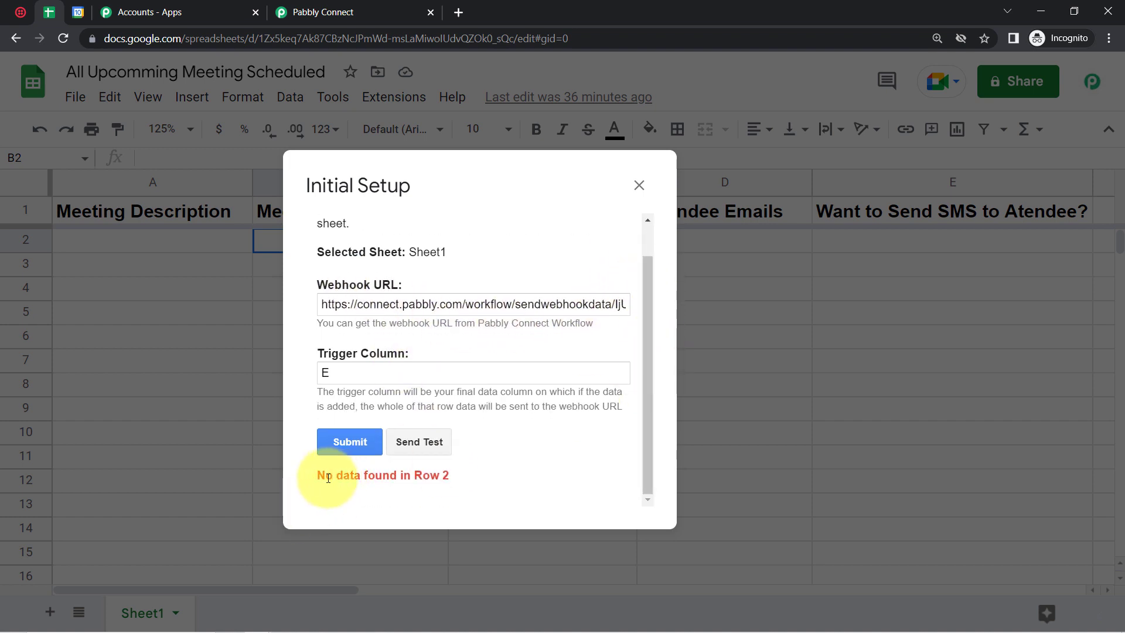
left_click_drag(325, 475, 443, 479)
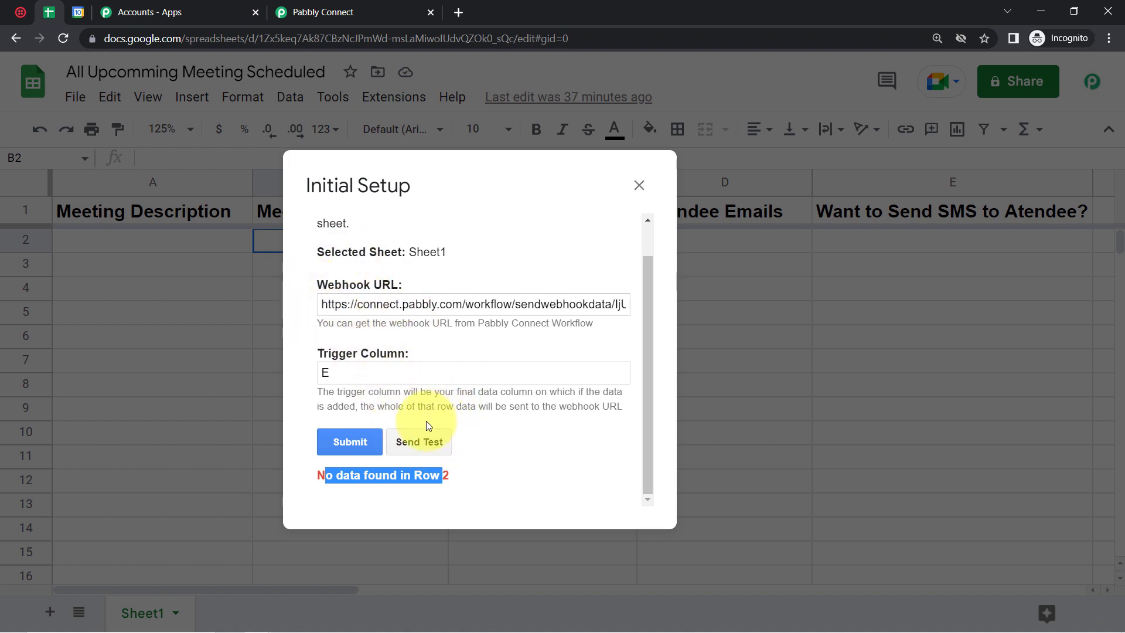
left_click(639, 187)
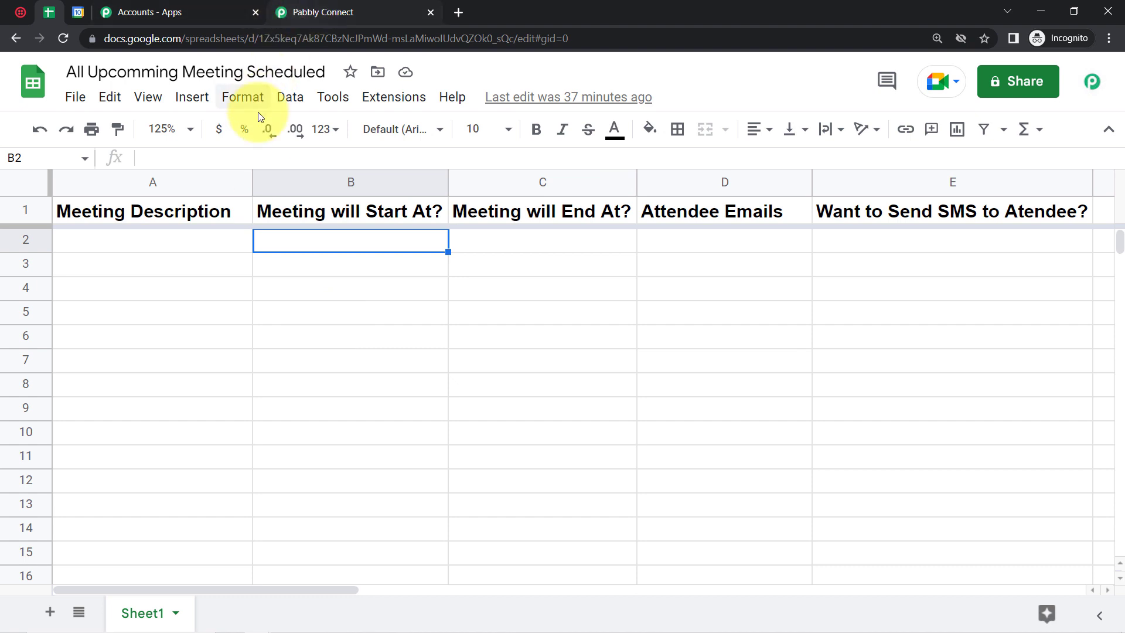
Step: Enter 'Meeting with ABC Company for the partnership' in A2, fixing the Compmay typo
left_click(399, 343)
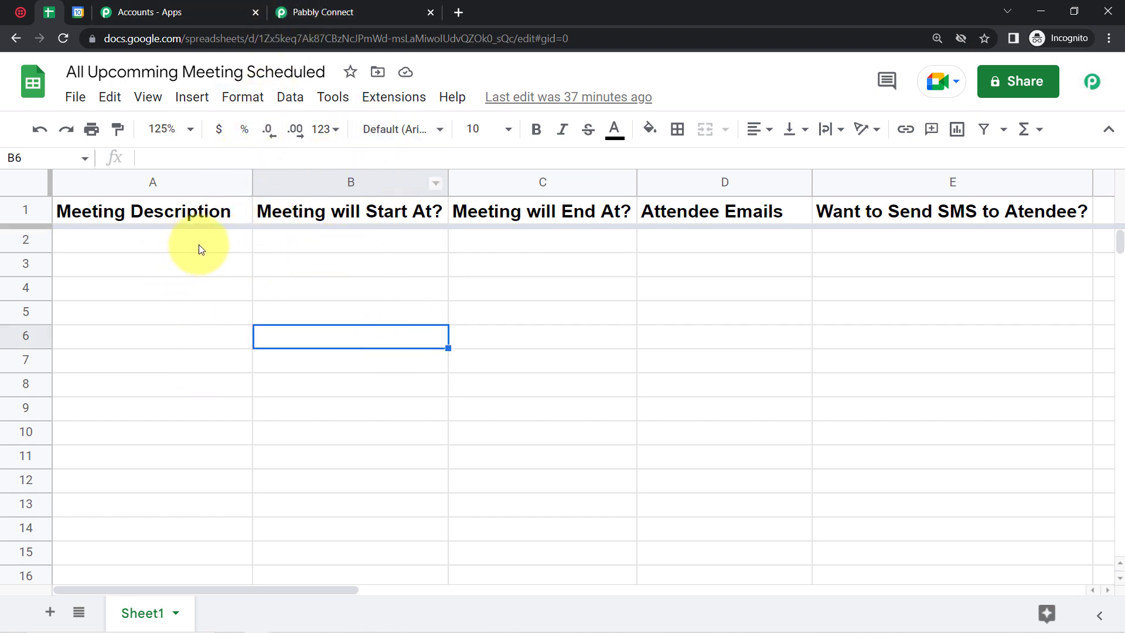
left_click_drag(198, 244, 959, 246)
double_click(177, 239)
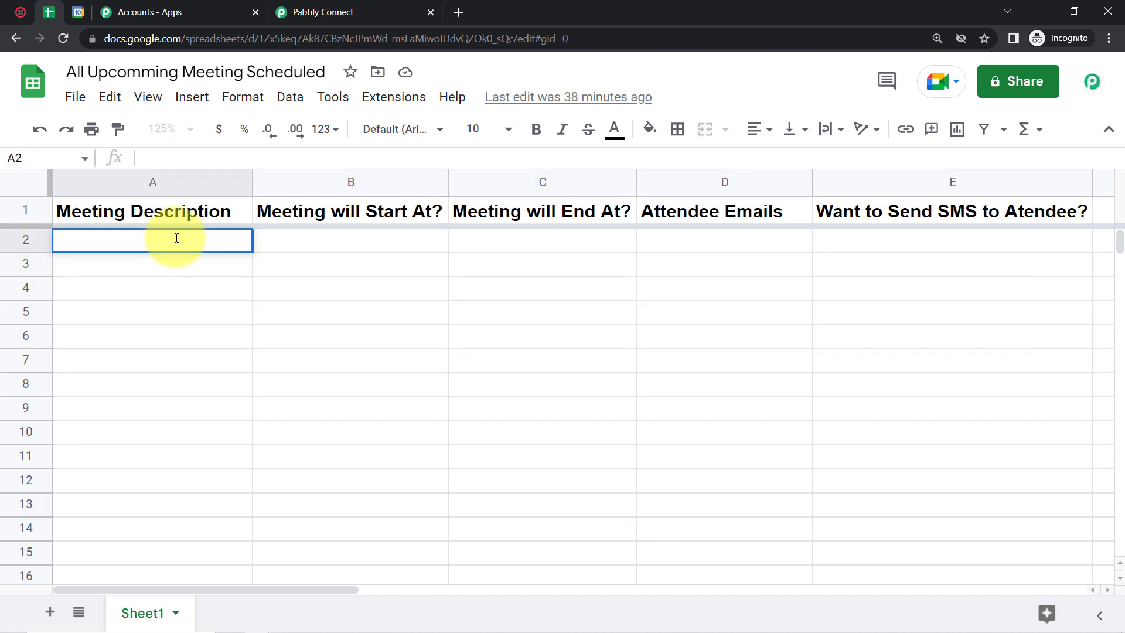
type("Meeting with ABC C")
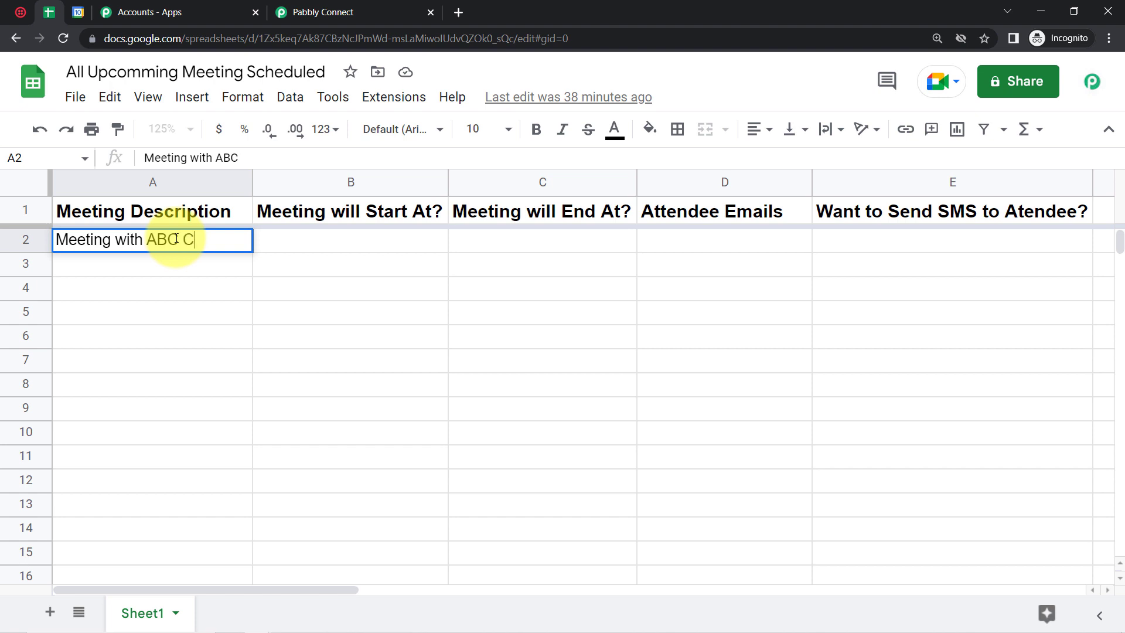
type("ompmay for th")
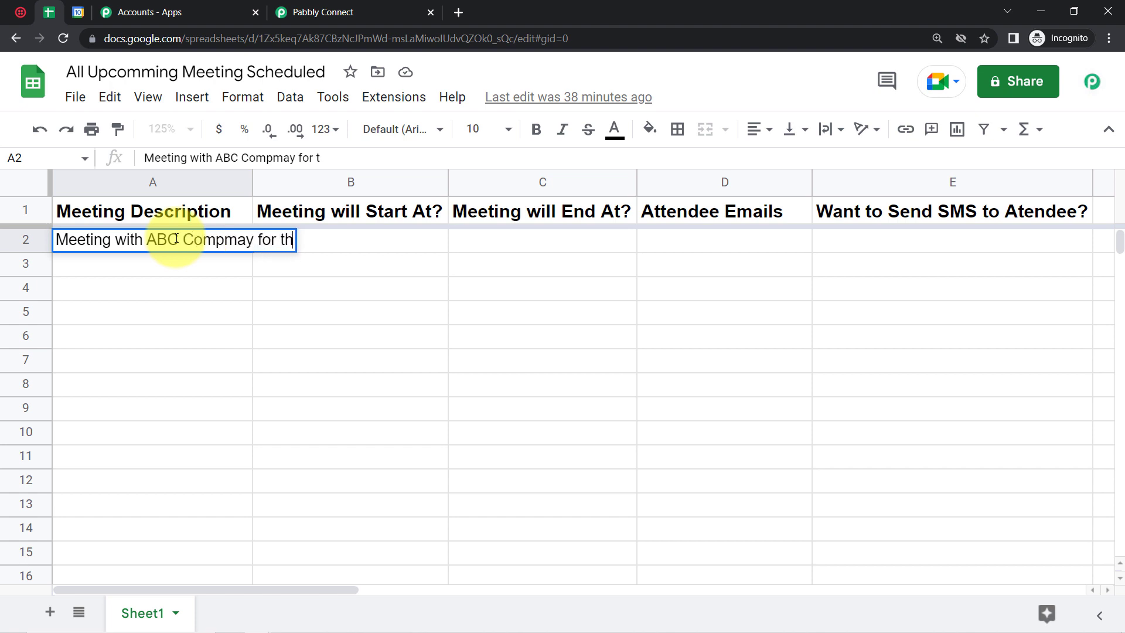
type("e partnersh")
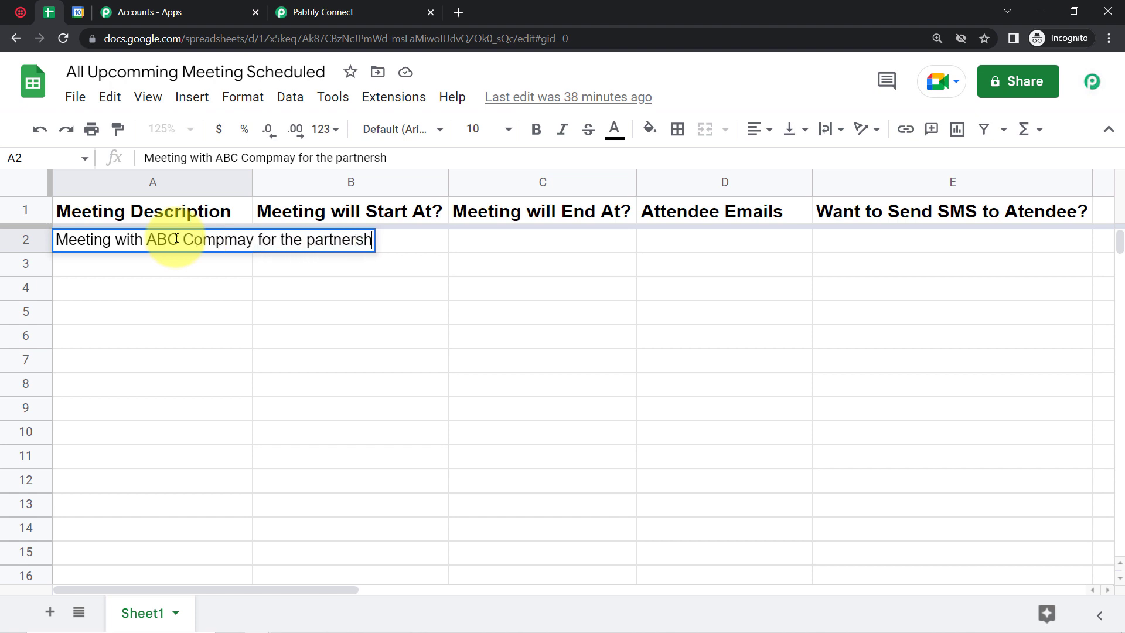
type("ip")
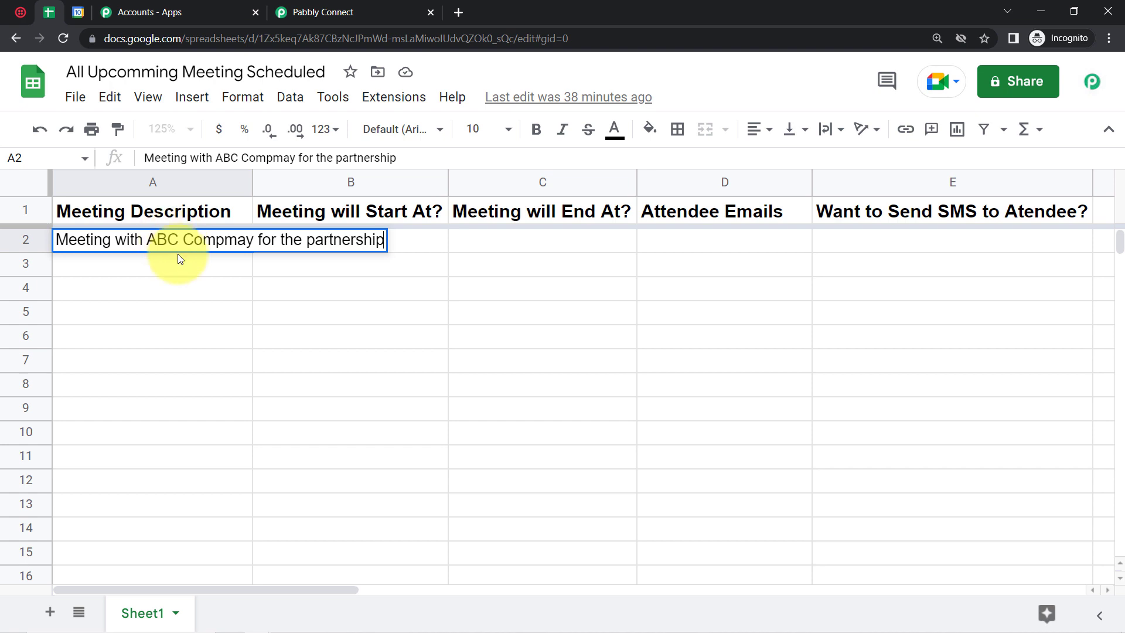
left_click(229, 239)
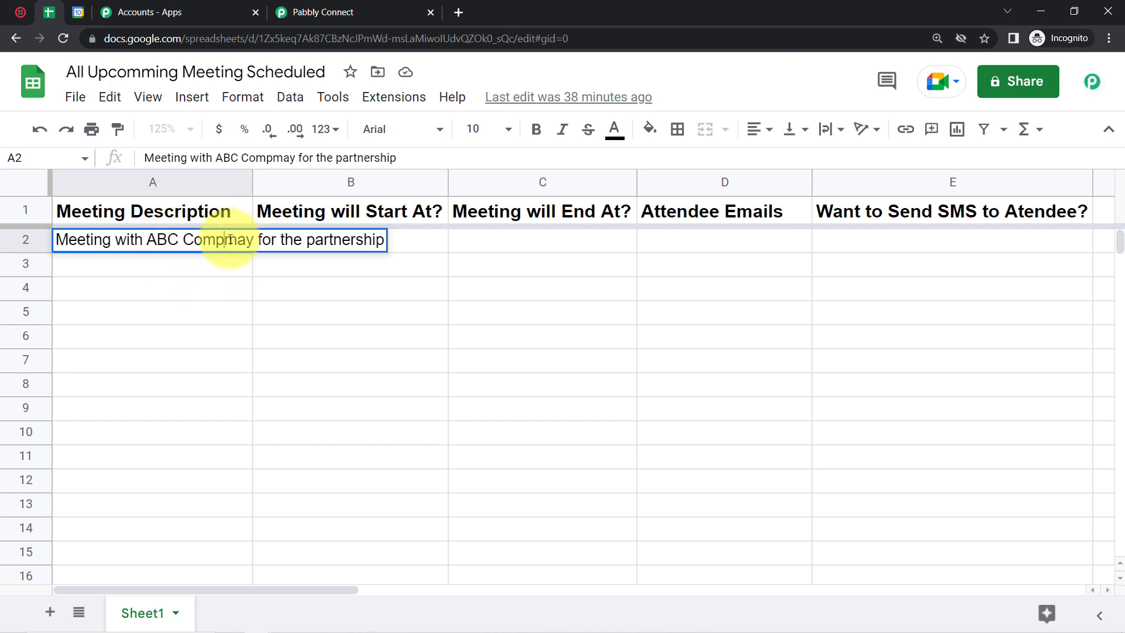
key("Delete")
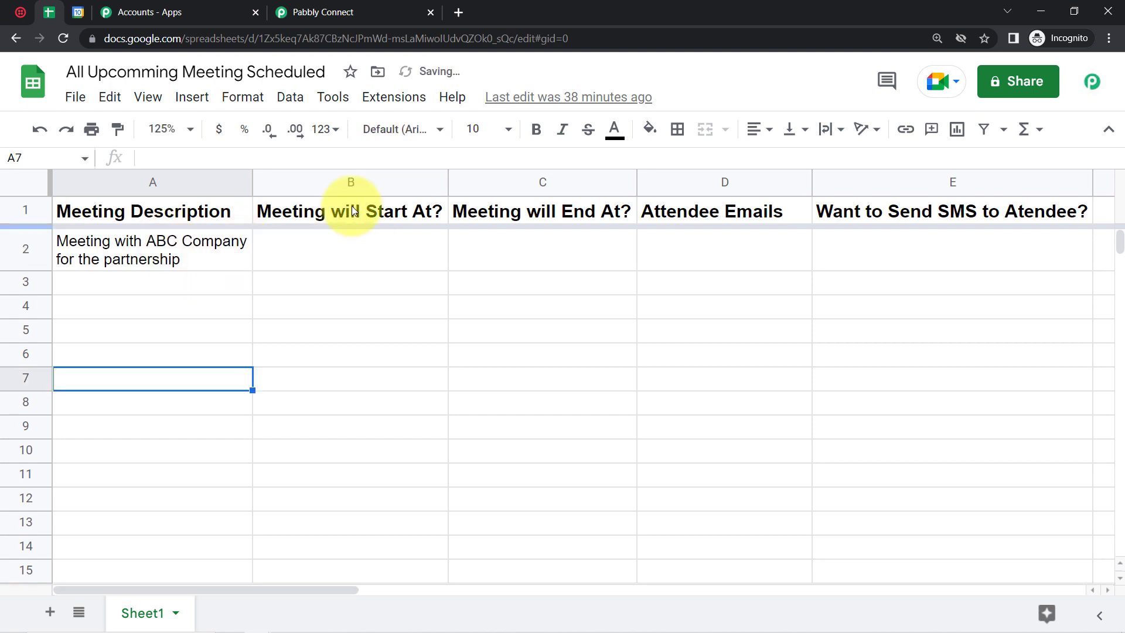
left_click(313, 217)
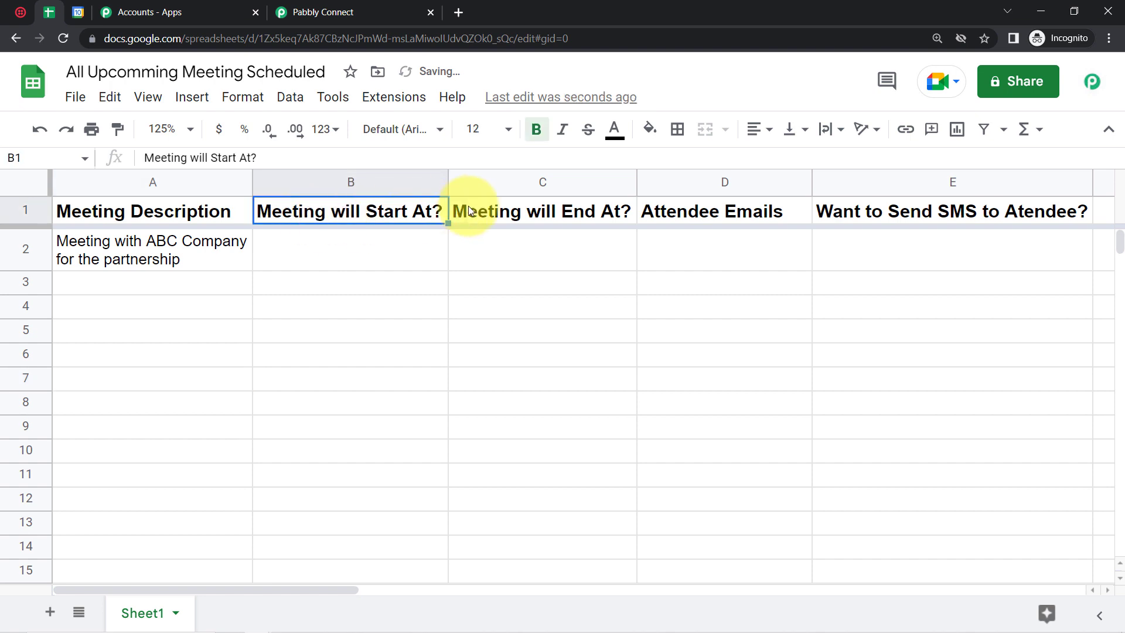
Step: Enter the attendee's email in D2 and Yes in E2, then select B2
left_click(573, 212)
left_click(727, 211)
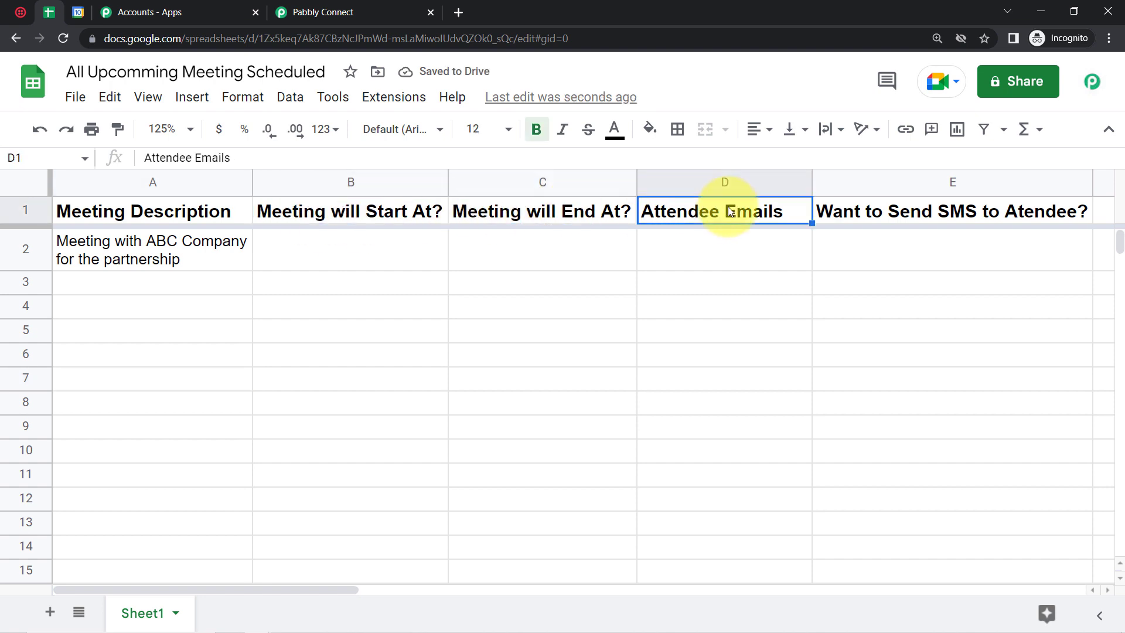
left_click(899, 213)
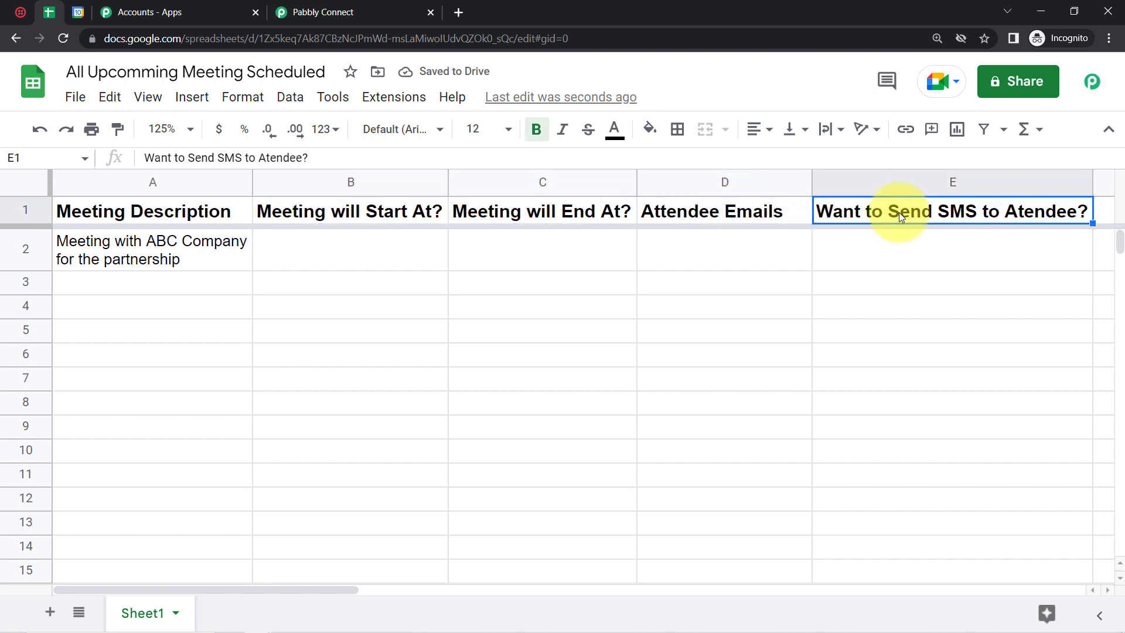
double_click(705, 242)
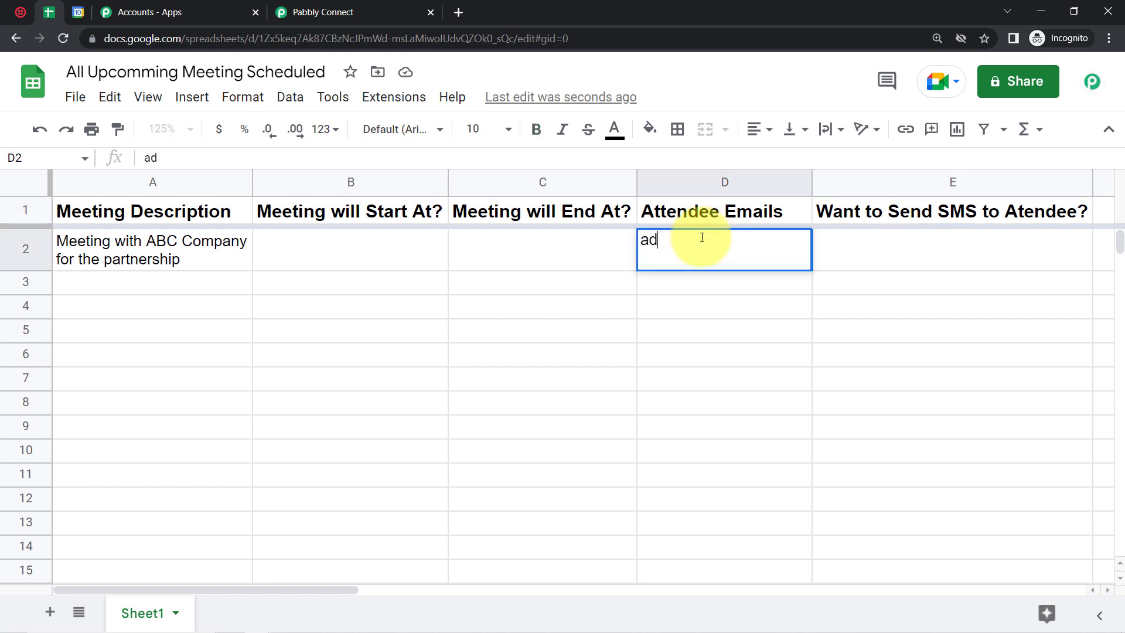
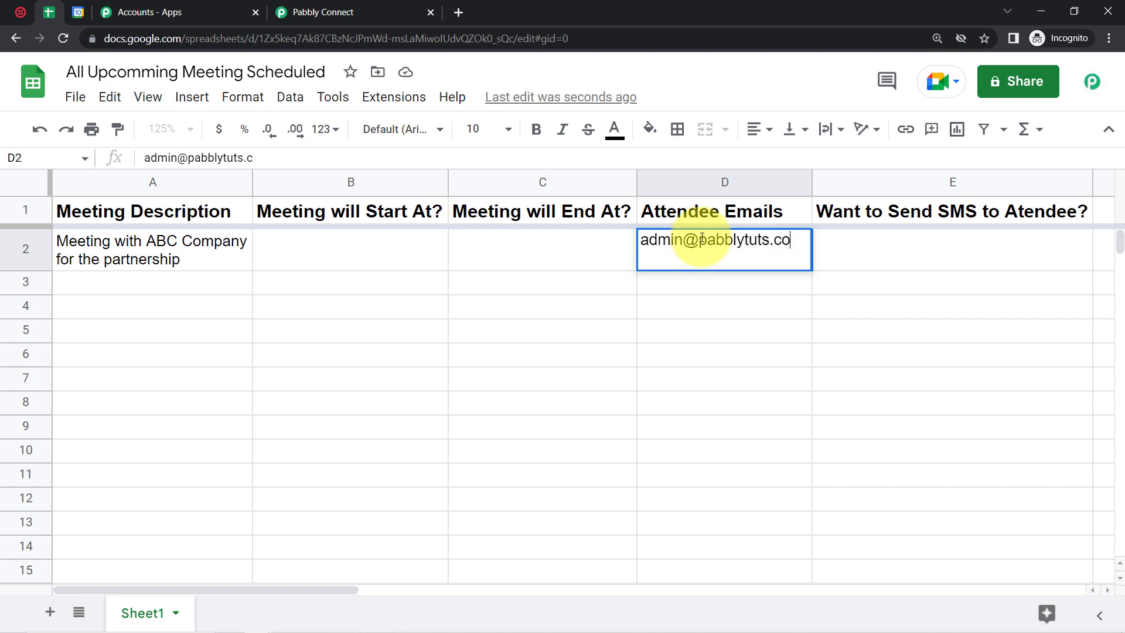
left_click(923, 250)
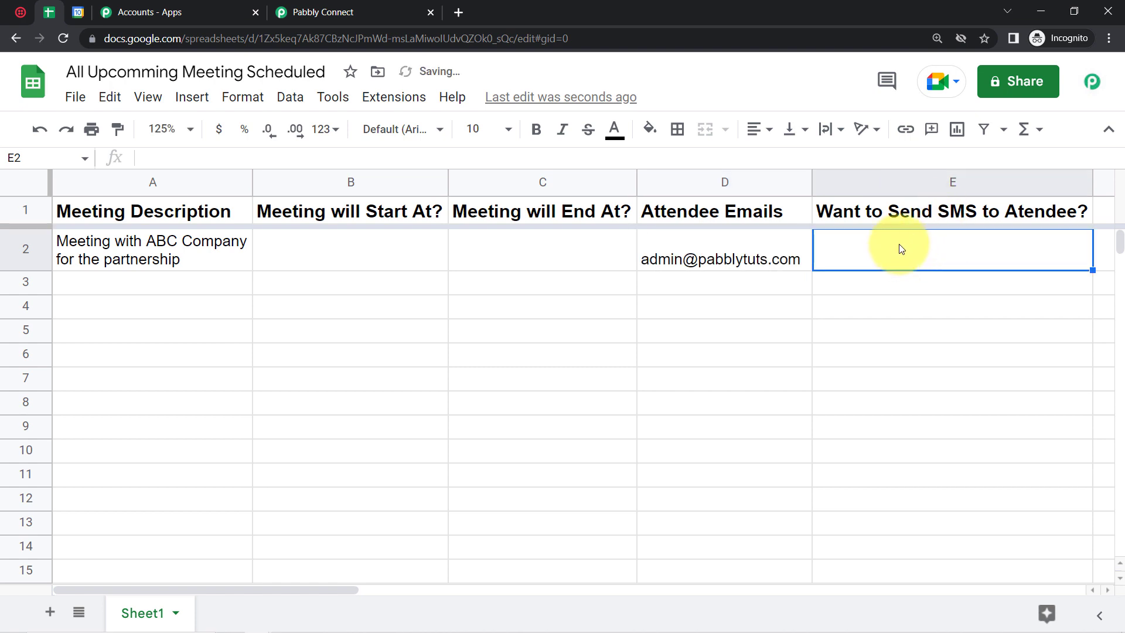
type("Yes")
key("Return")
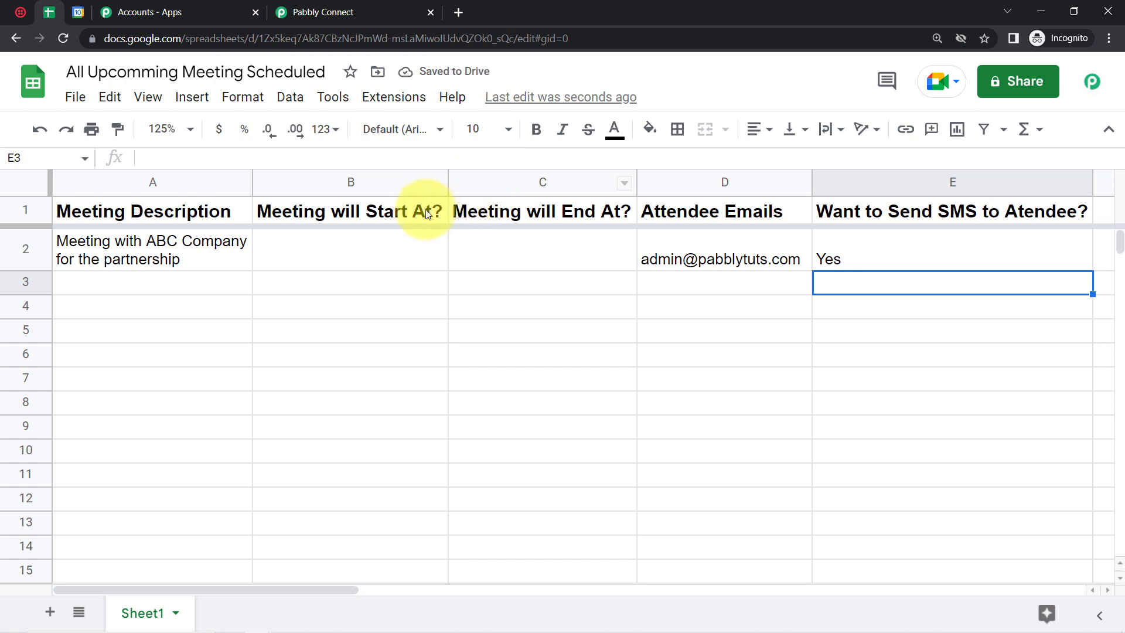
left_click(379, 215)
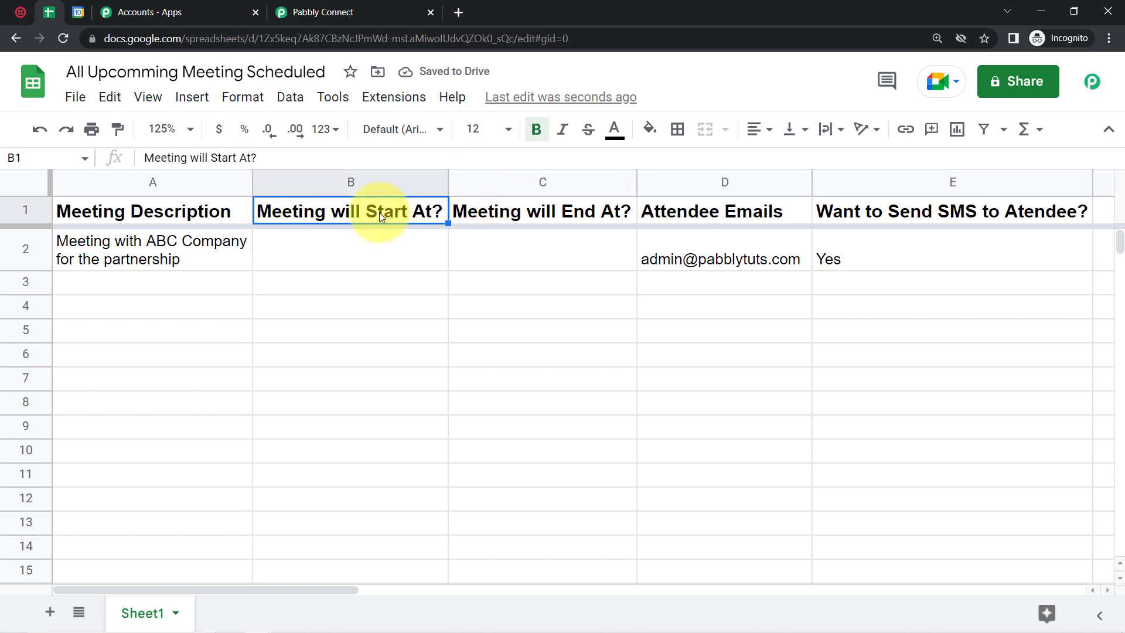
left_click(503, 213)
left_click(384, 270)
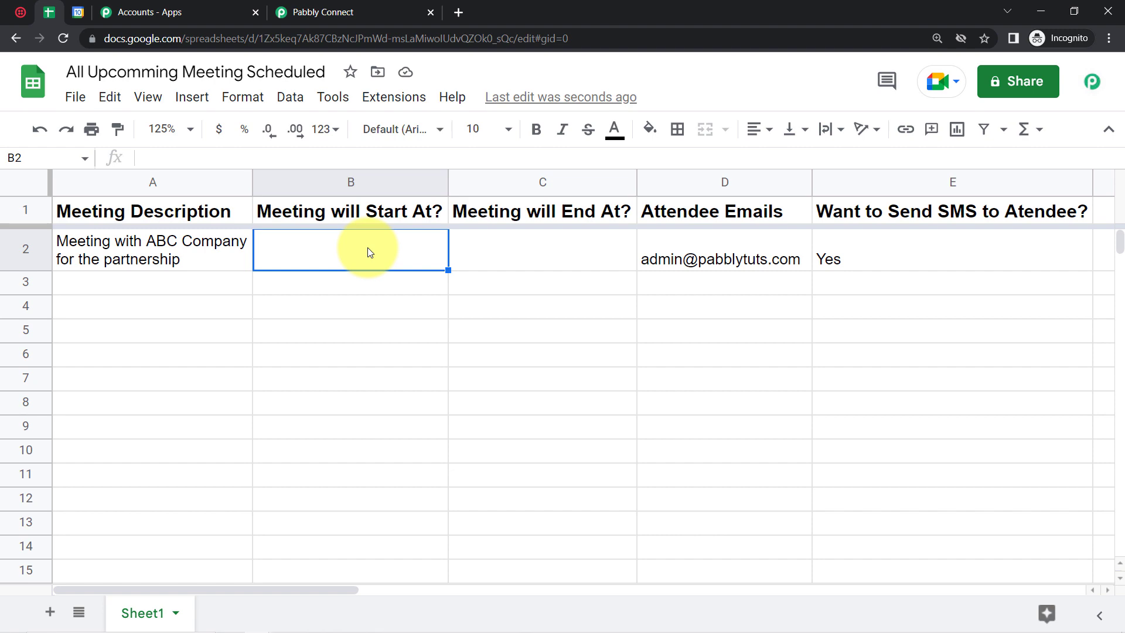
Step: Add a Google Meet 'Schedule a Meeting' action and connect a new Google account
left_click(323, 12)
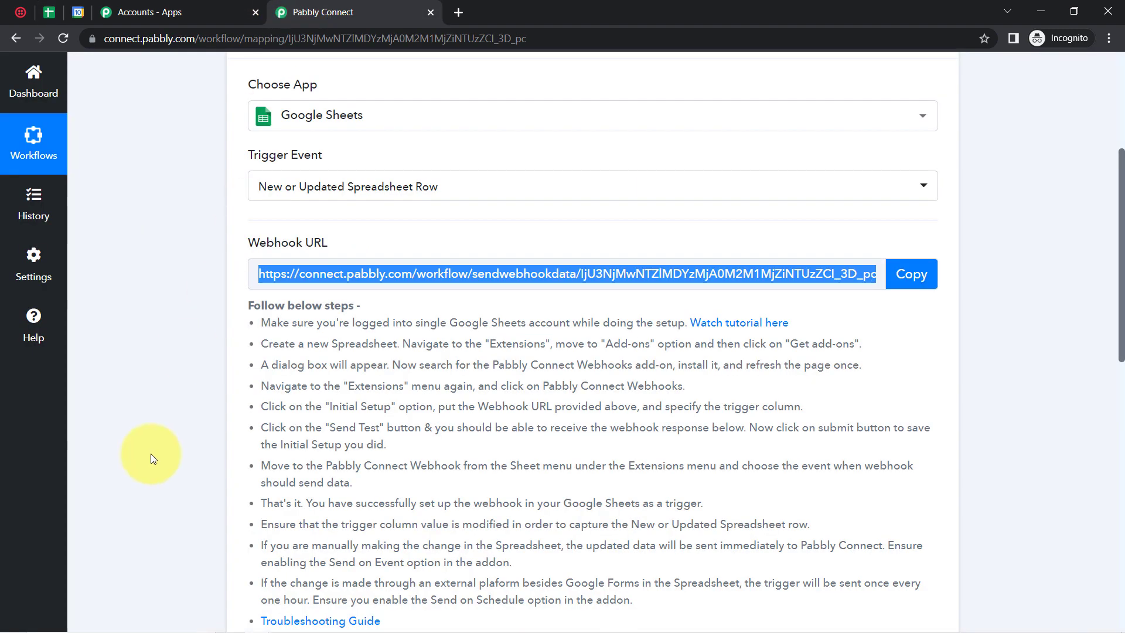
scroll(150, 455, "down", 10)
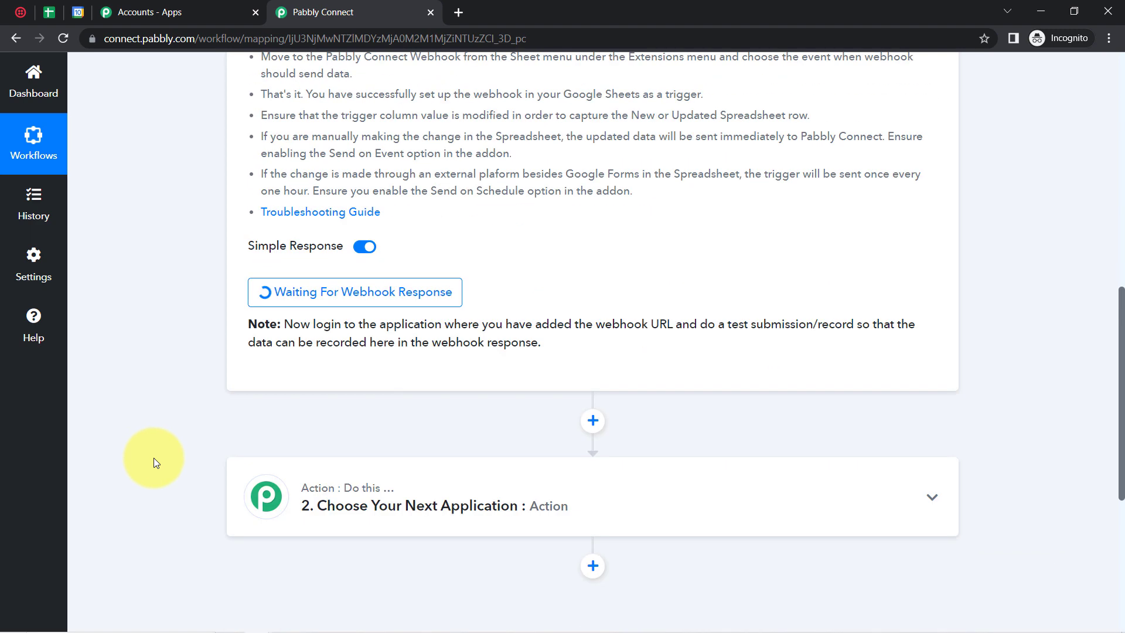
left_click(322, 245)
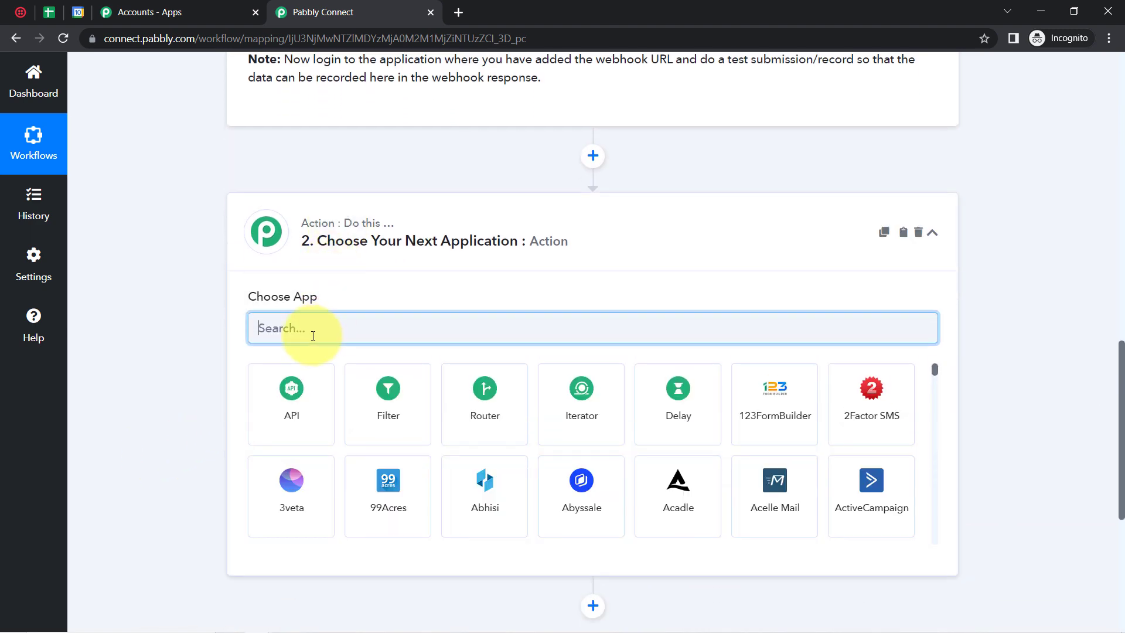
type("google mee")
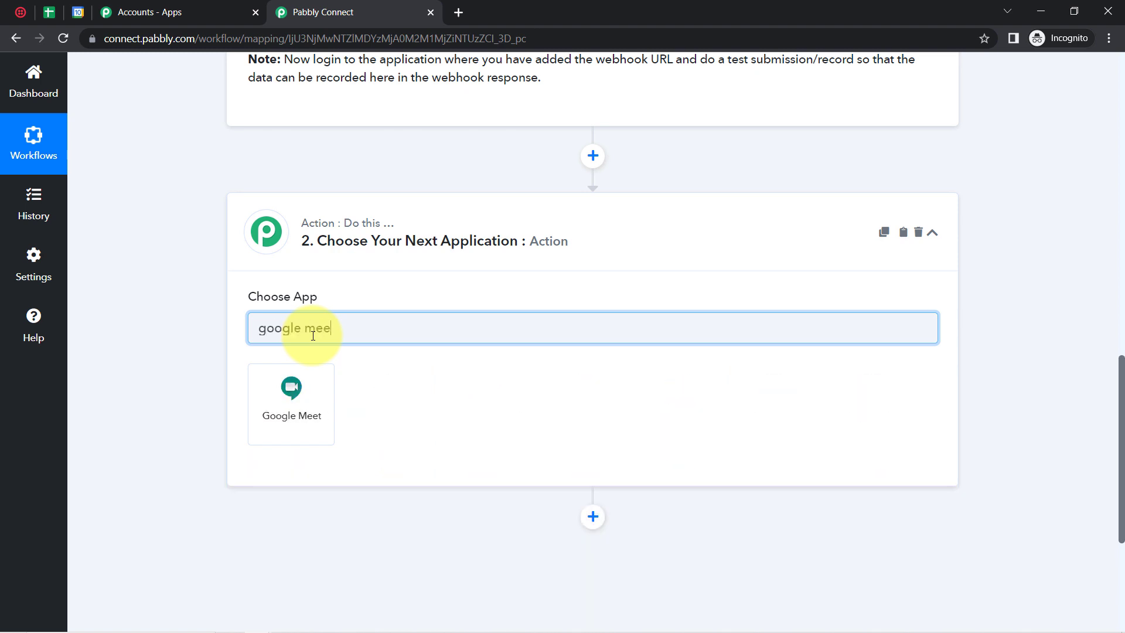
left_click(312, 372)
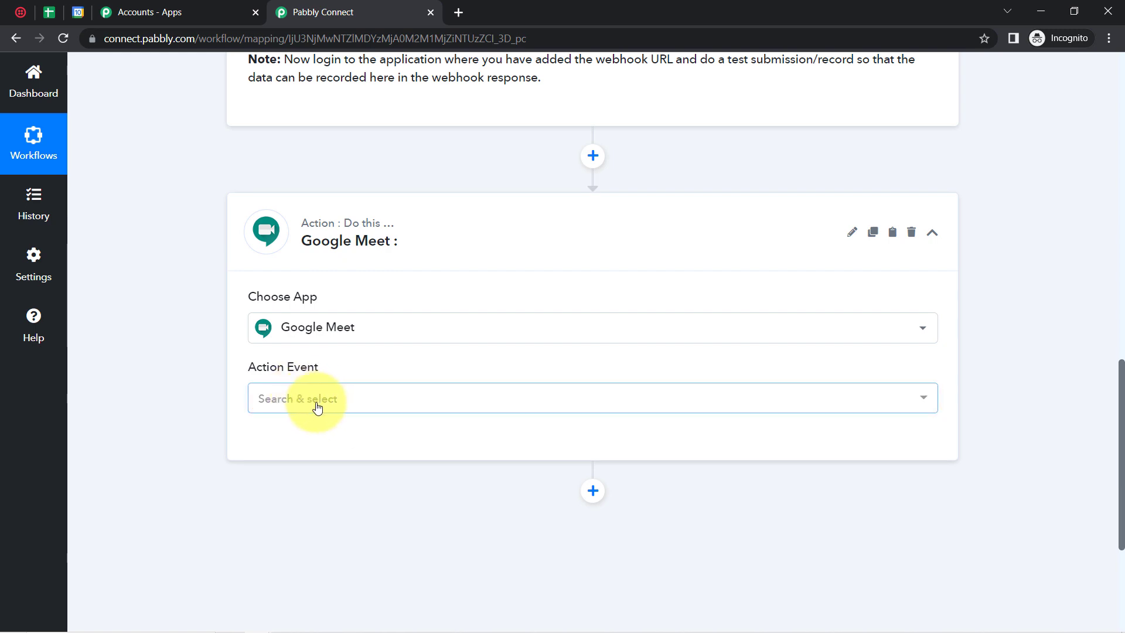
left_click(290, 410)
left_click(290, 469)
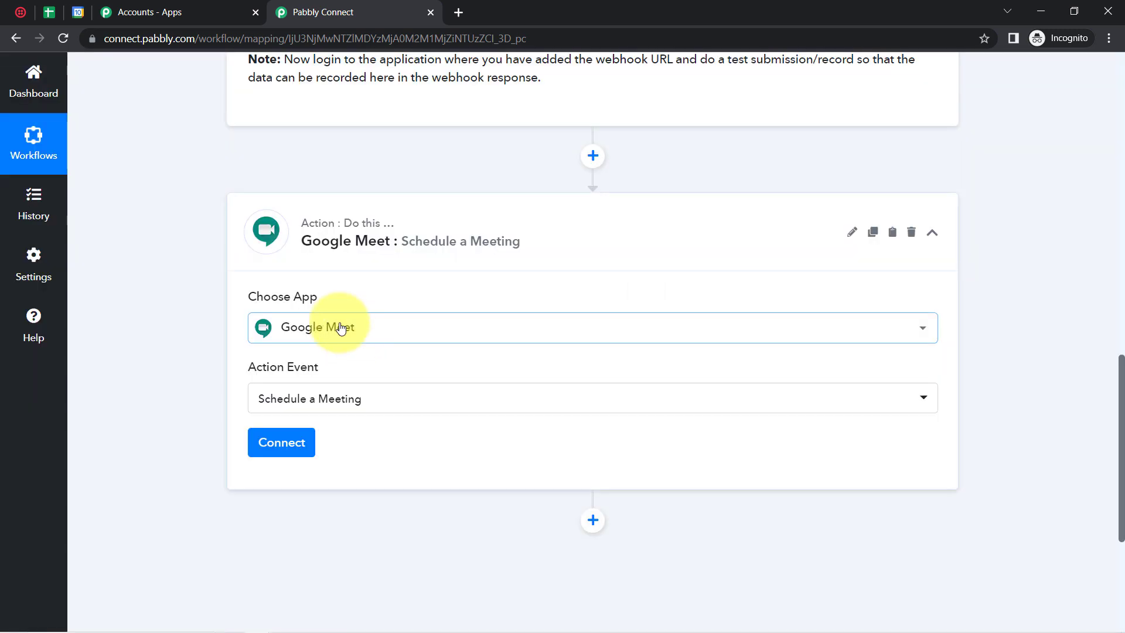
left_click(280, 444)
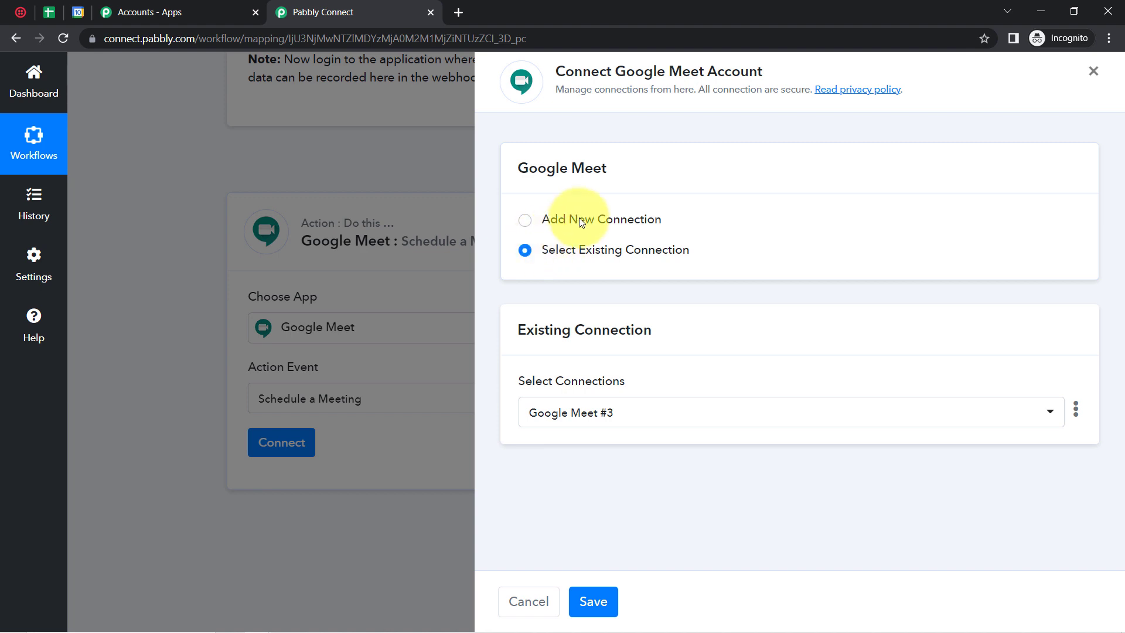
left_click(580, 218)
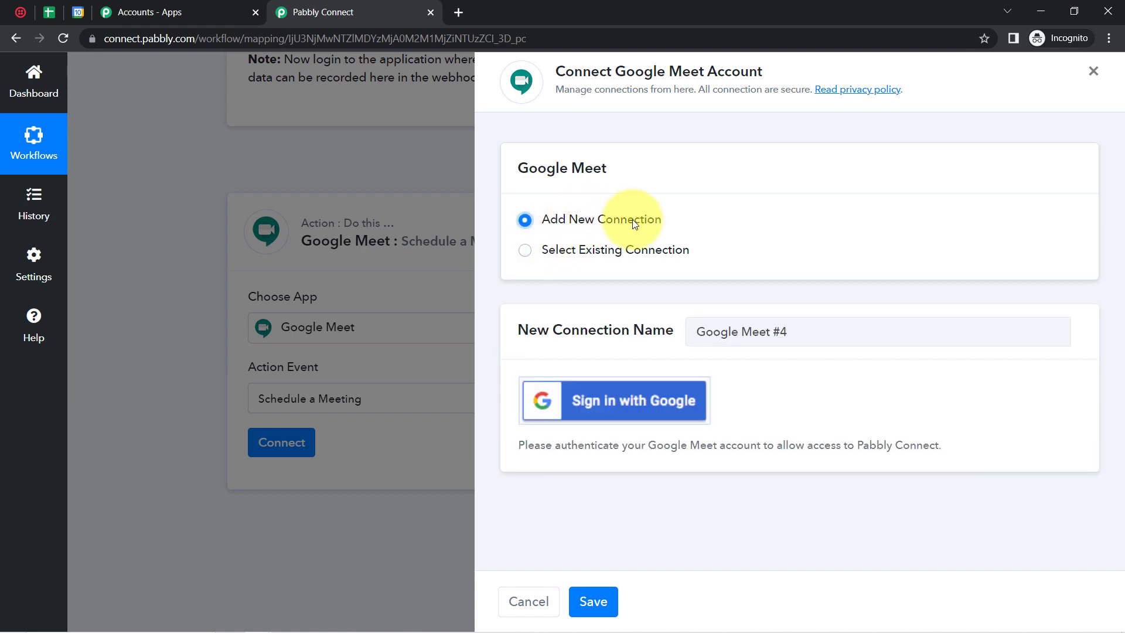
left_click(629, 413)
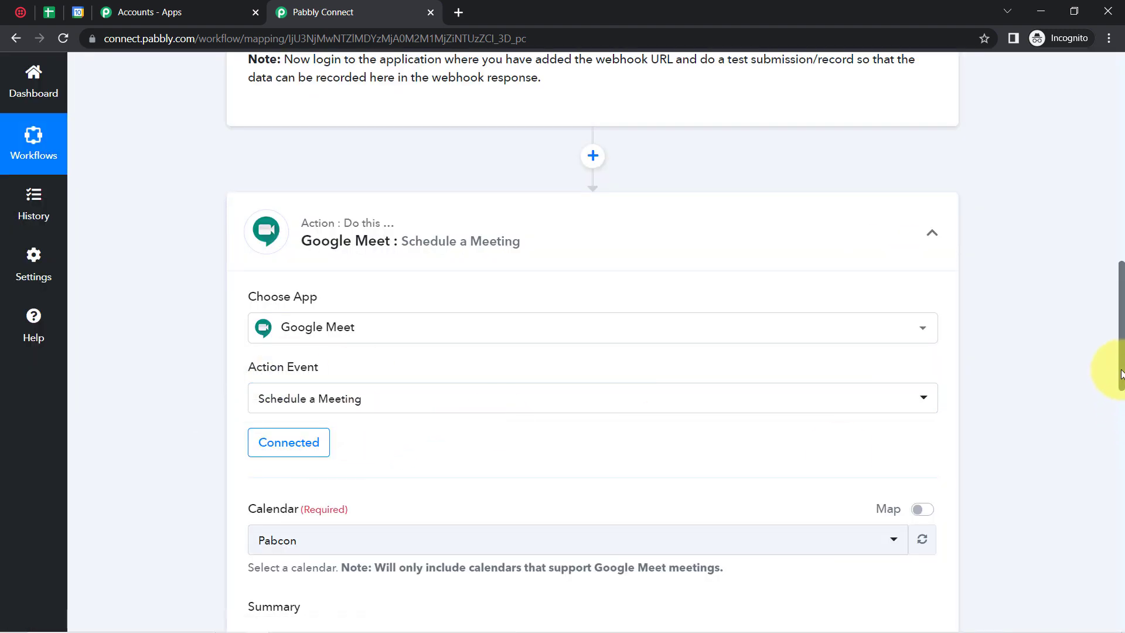
Step: Check the required Start and End fields and select the example format YYYY-MM-DDTHH:mm:ssZ
left_click_drag(1121, 387, 1116, 510)
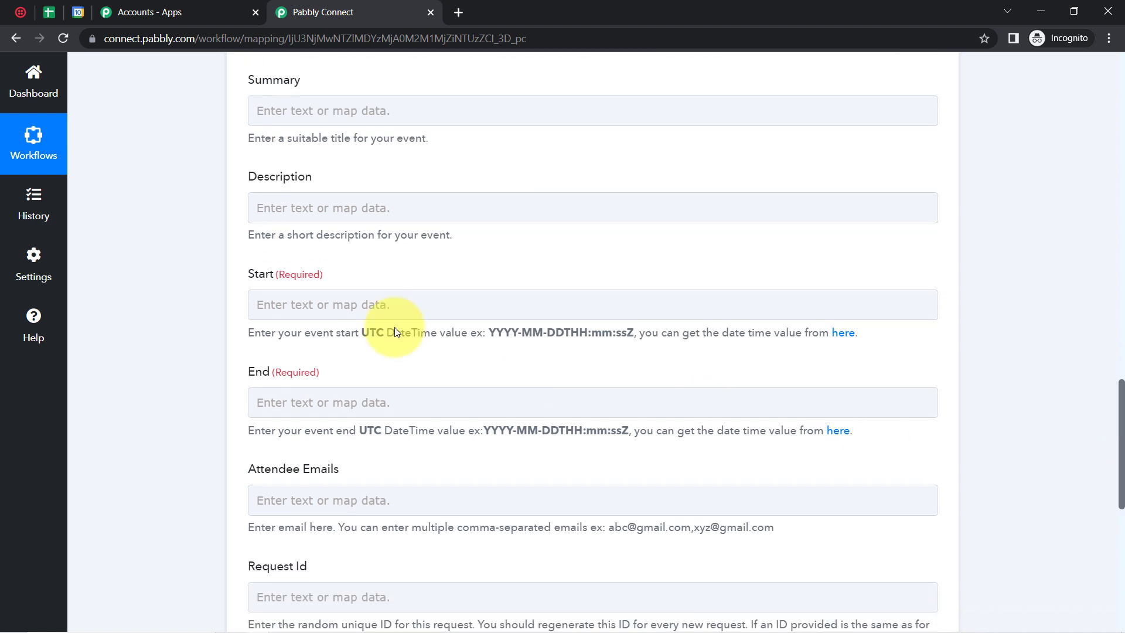
left_click_drag(263, 265, 252, 276)
left_click_drag(256, 372, 281, 372)
left_click_drag(290, 275, 314, 274)
left_click_drag(287, 372, 310, 373)
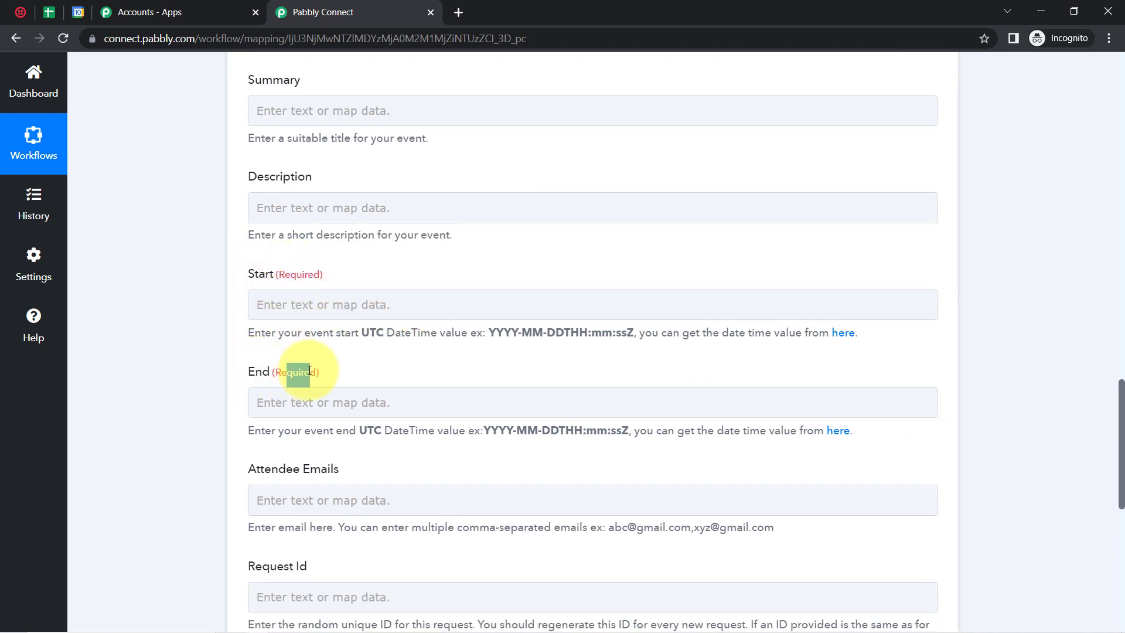
left_click_drag(359, 330, 415, 339)
left_click(427, 343)
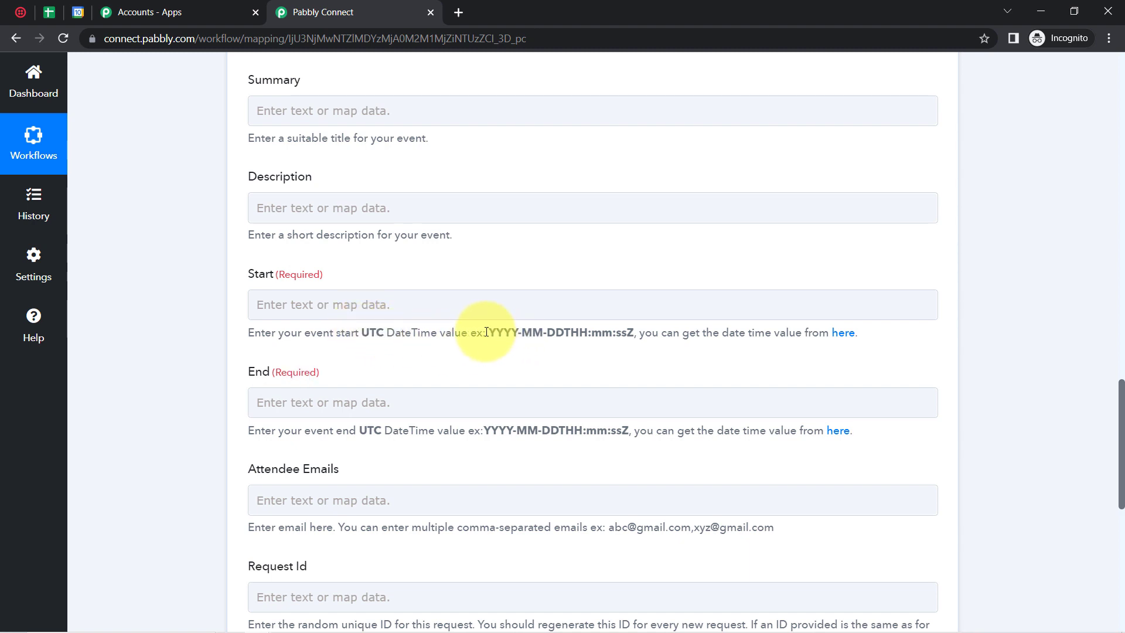
left_click_drag(491, 332, 622, 344)
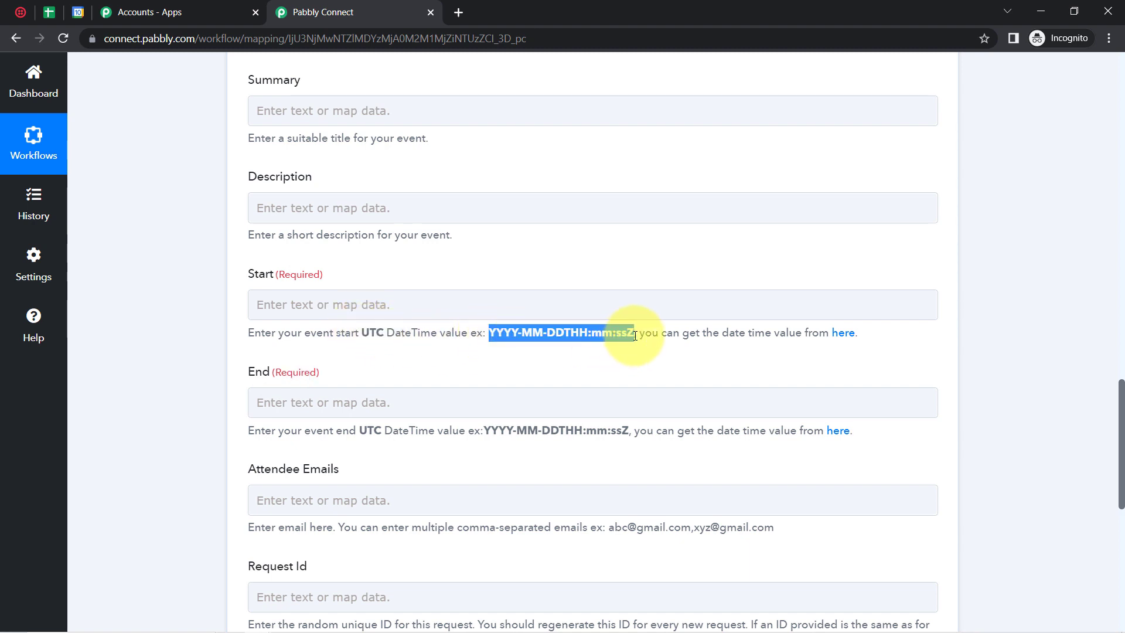
Step: Paste the YYYY-MM-DDTHH:mm:ssZ format into cells B2 and C2
left_click(49, 12)
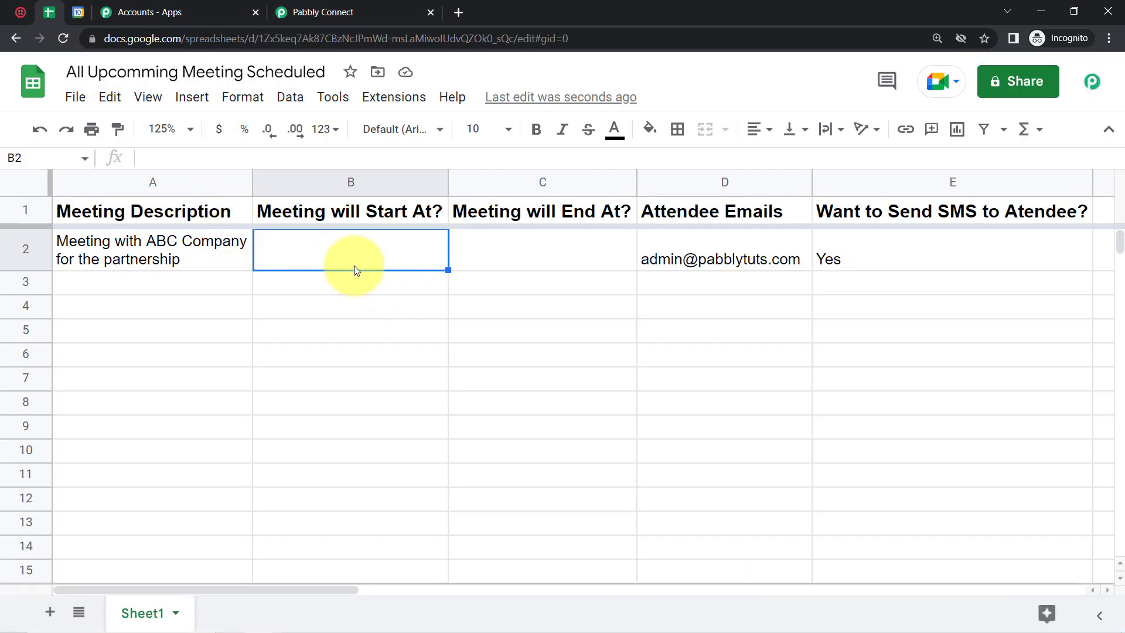
type("YYYY-MM-DDTHH:mm:ssZ")
left_click(526, 247)
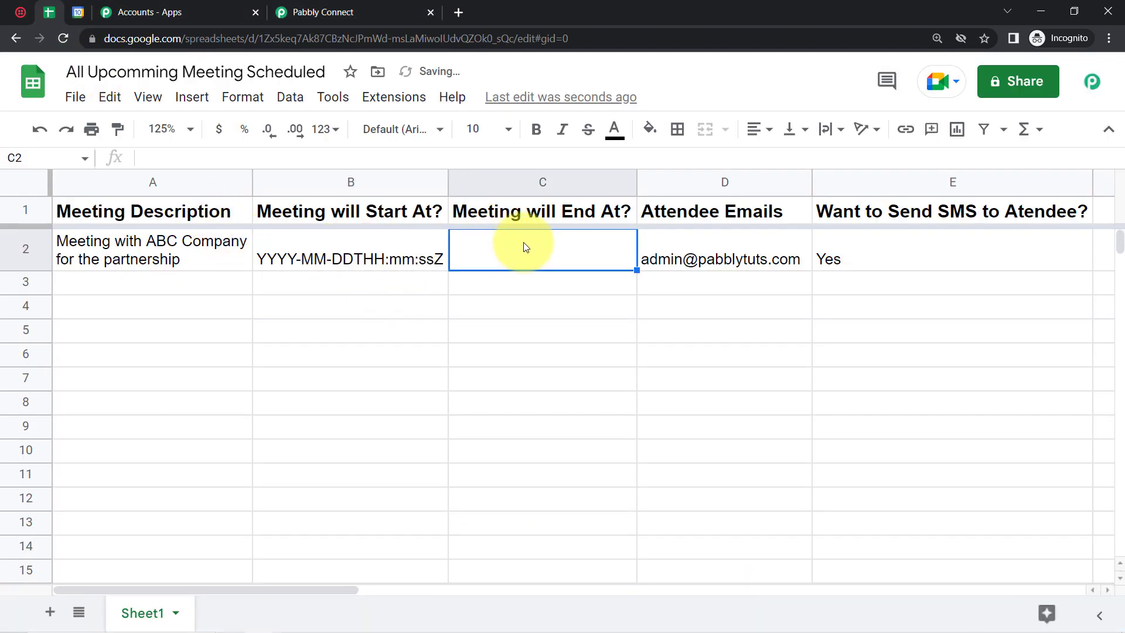
type("YYYY-MM-DDTHH:mm:ssZ")
left_click(398, 302)
Step: Replace B2's placeholders to make the start time 2023-01-11T09:00:00Z
left_click(360, 242)
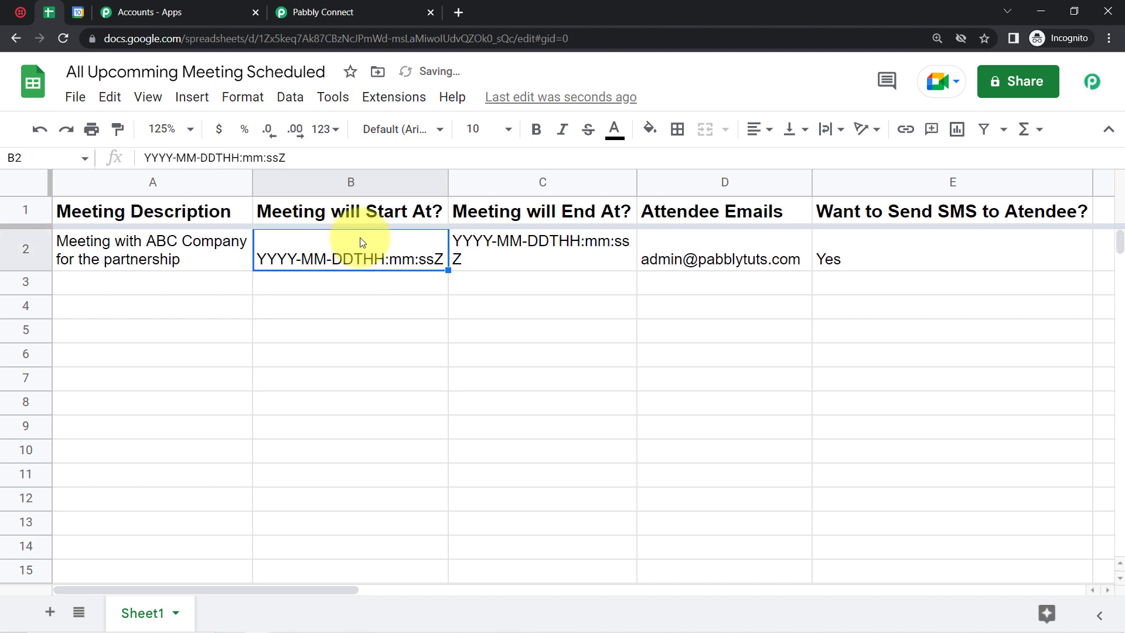
double_click(295, 248)
left_click_drag(296, 241, 256, 242)
type("2023")
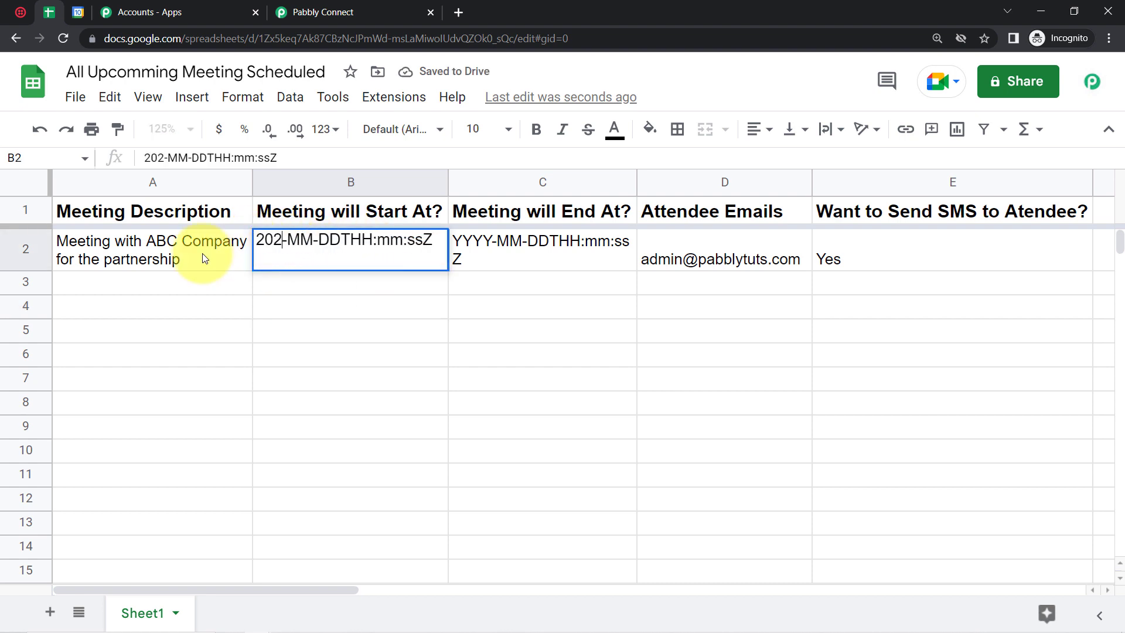
key("Delete")
key("Delete")
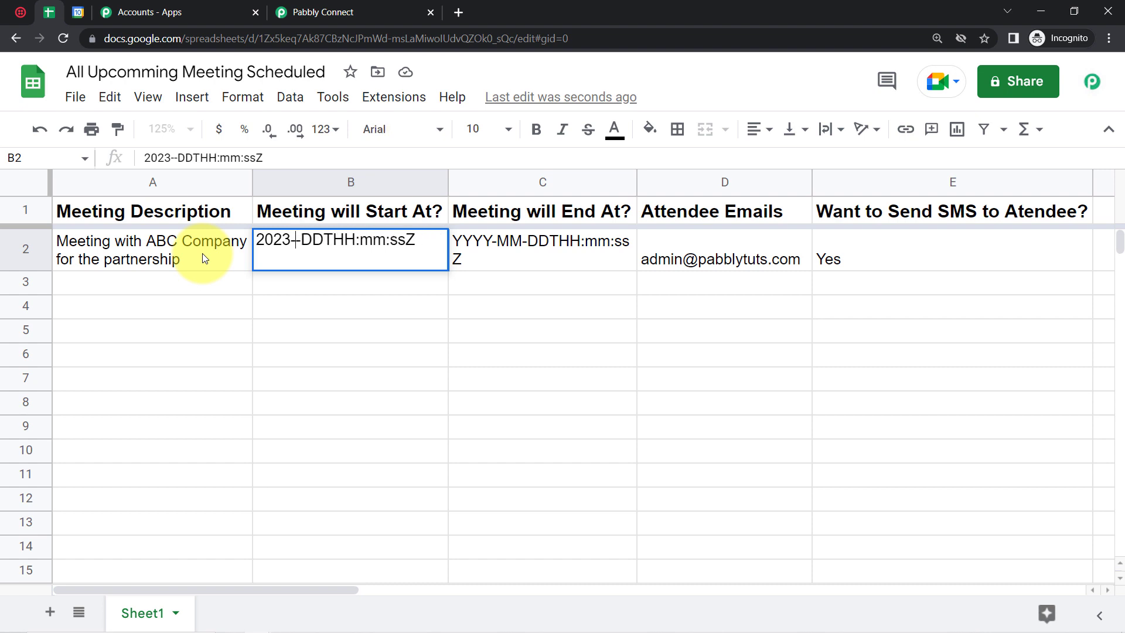
type("01")
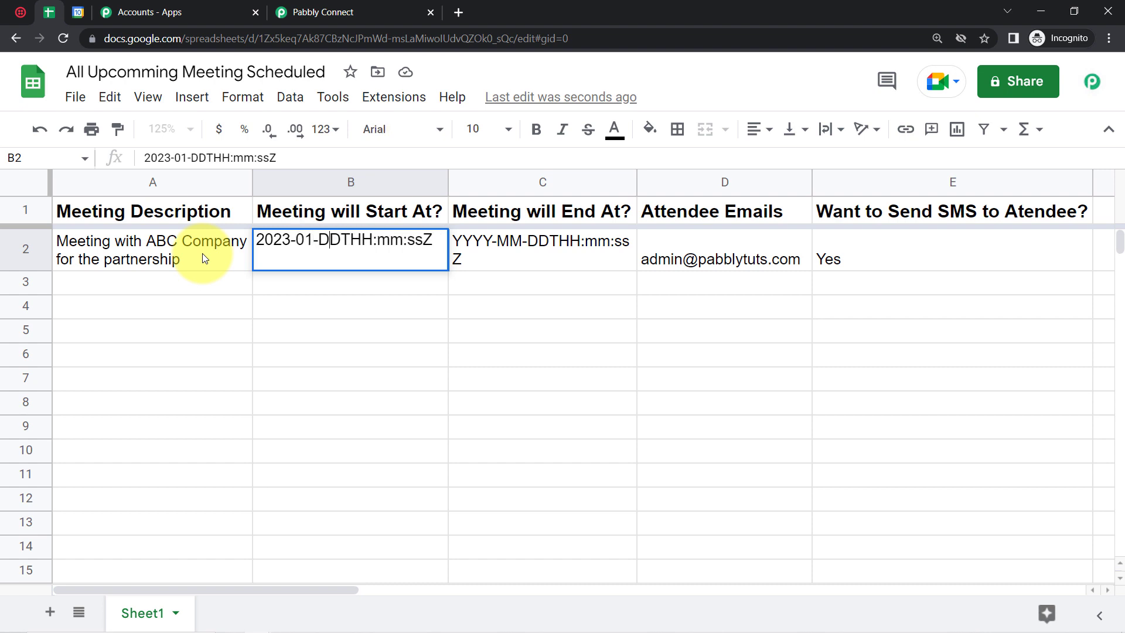
key("BackSpace")
key("Delete")
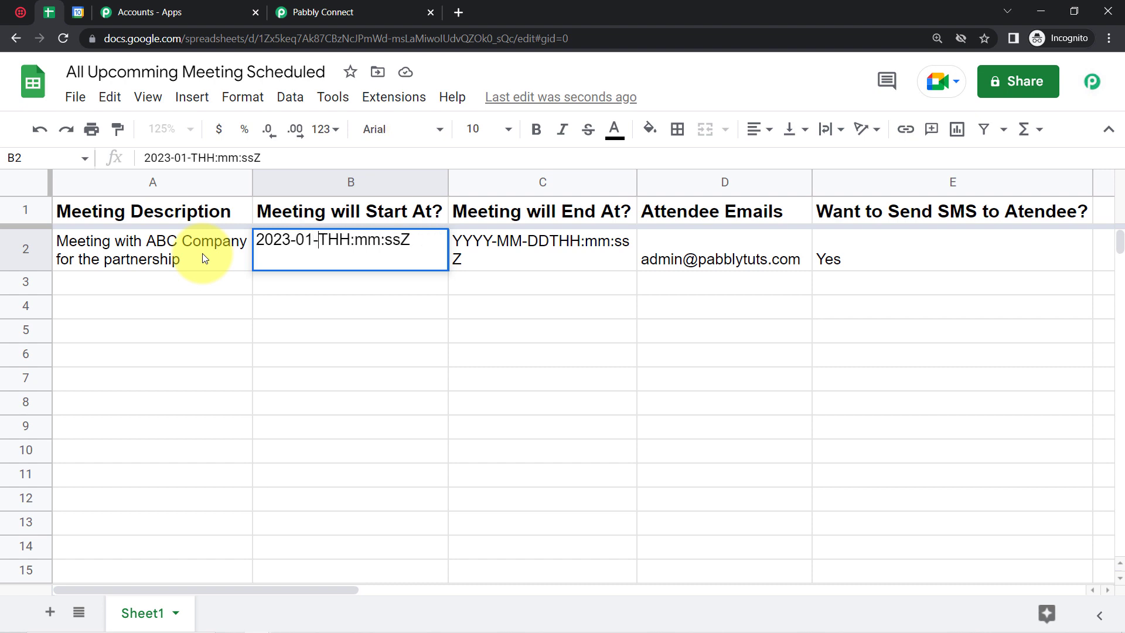
type("11")
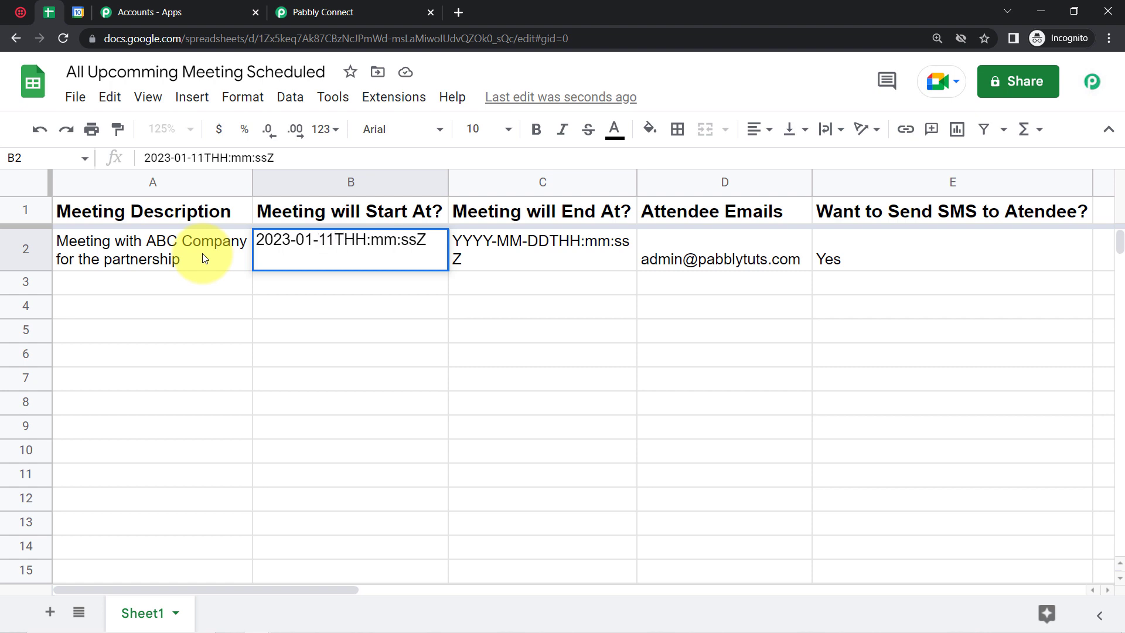
key("Delete")
key("Delete")
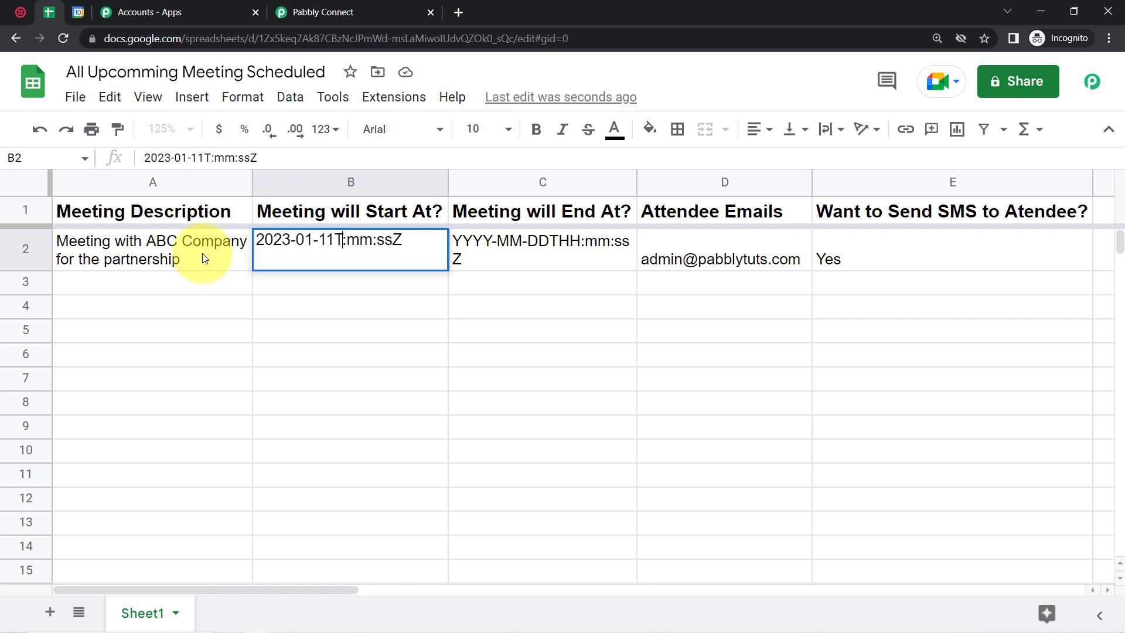
type("09")
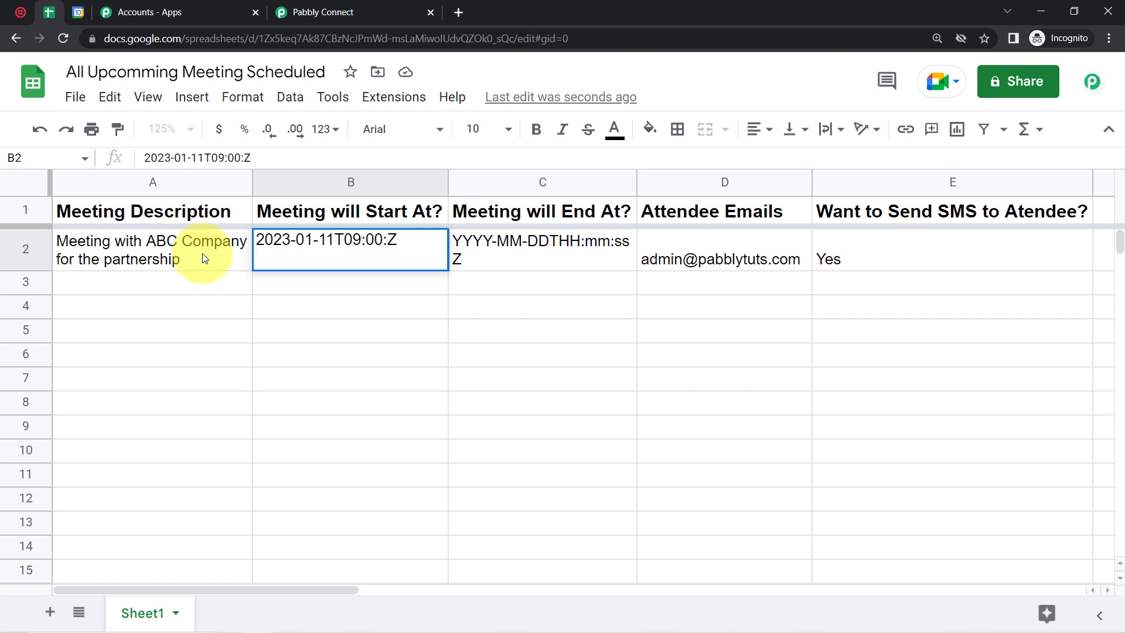
left_click(329, 359)
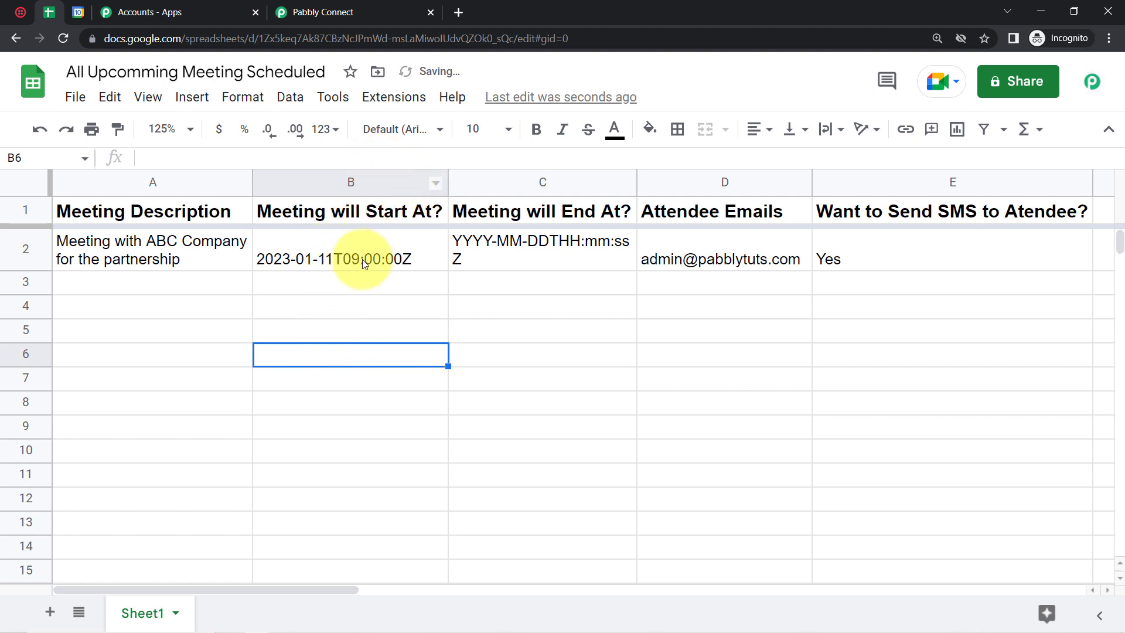
Step: Recheck the required format in Pabbly Connect and reopen B2 for editing
left_click(386, 7)
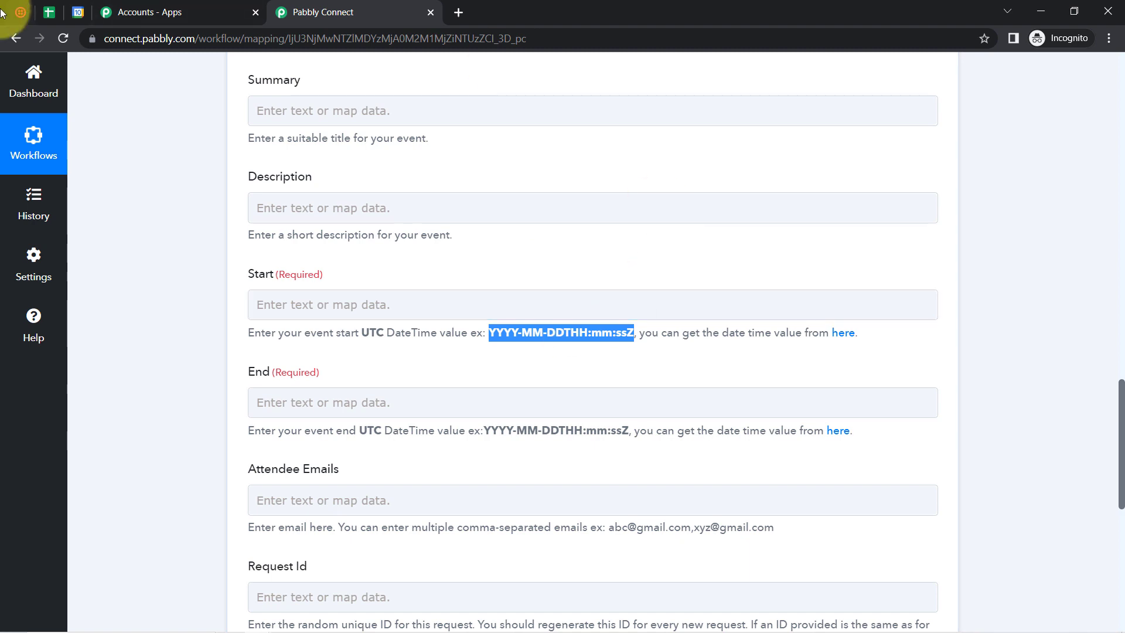
left_click(51, 13)
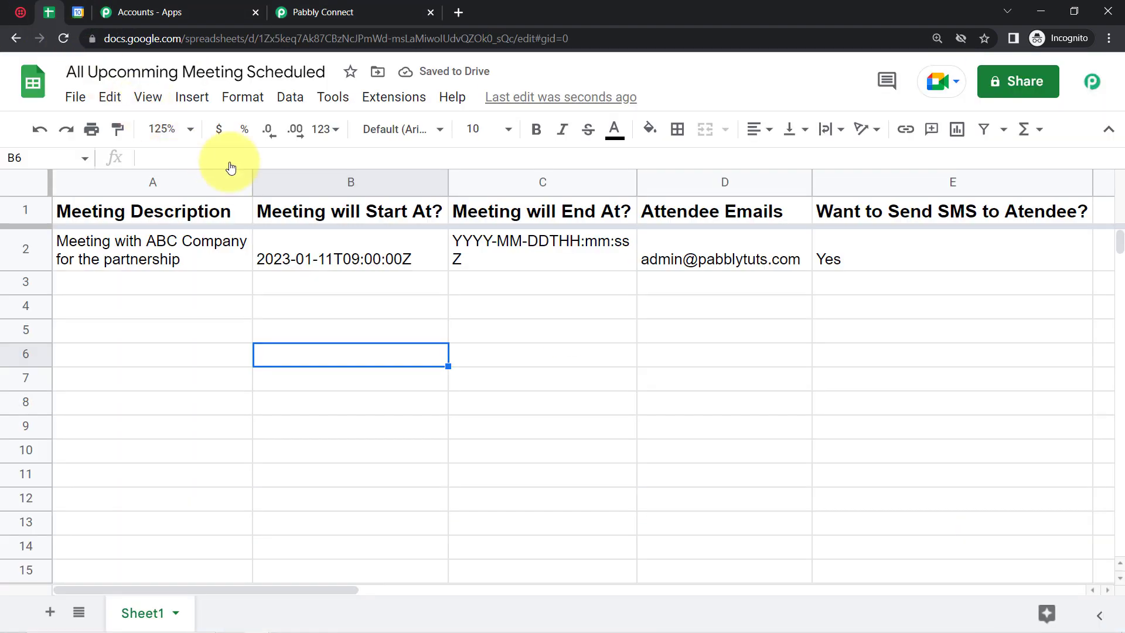
double_click(332, 258)
Step: Copy B2's start time into C2 and change the hour to make 2023-01-11T10:00:00Z
key("ctrl+a")
key("ctrl+c")
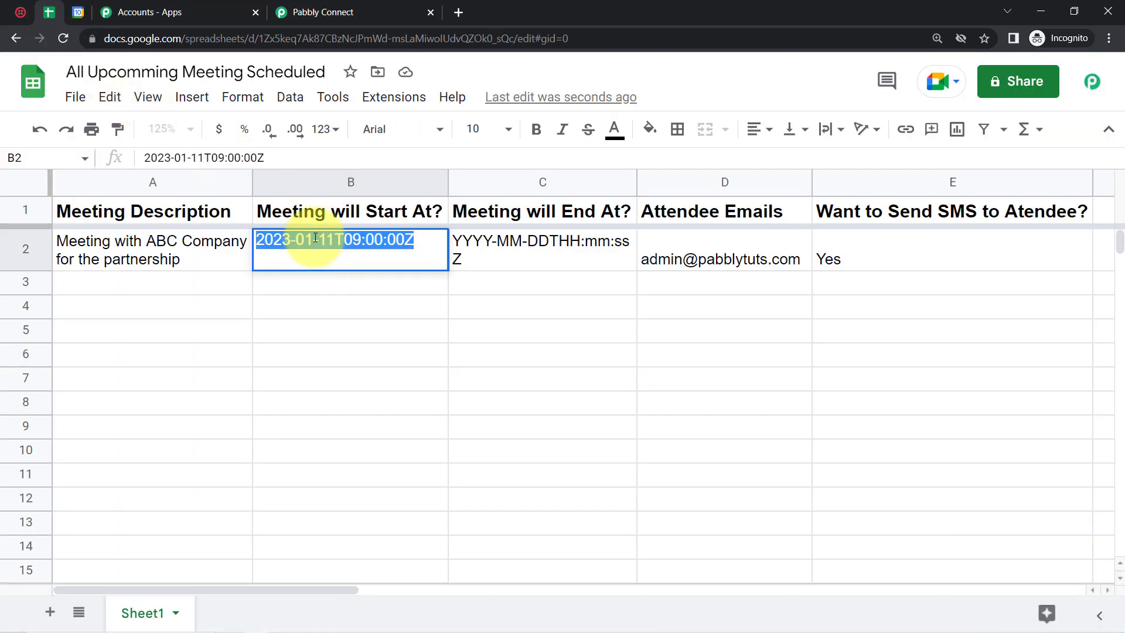
double_click(524, 242)
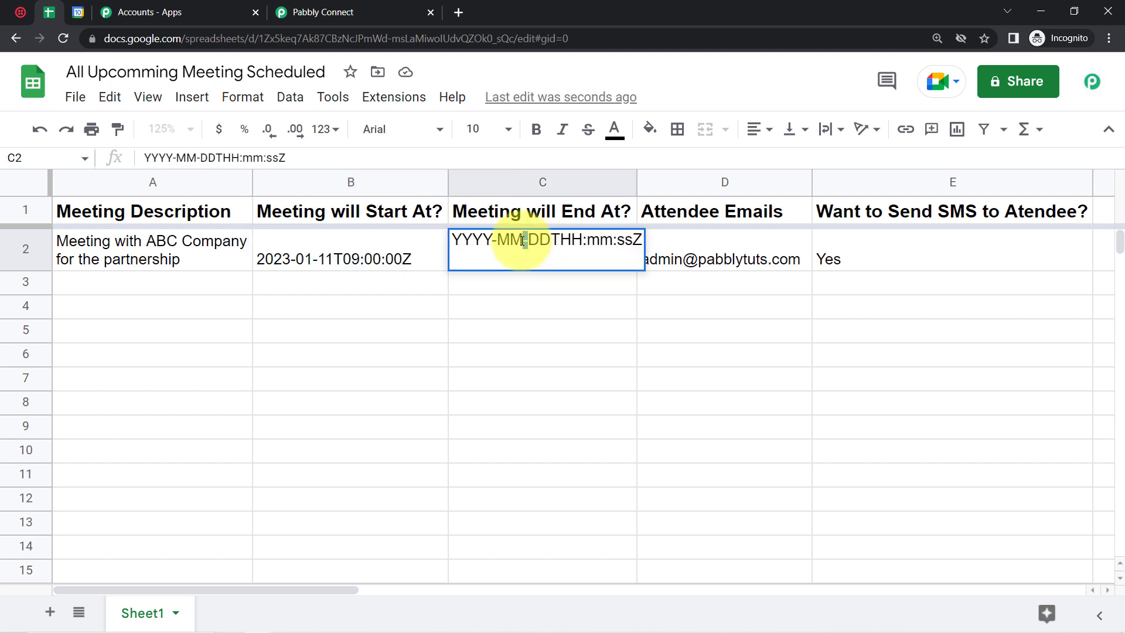
key("ctrl+a")
key("ctrl+v")
left_click(523, 329)
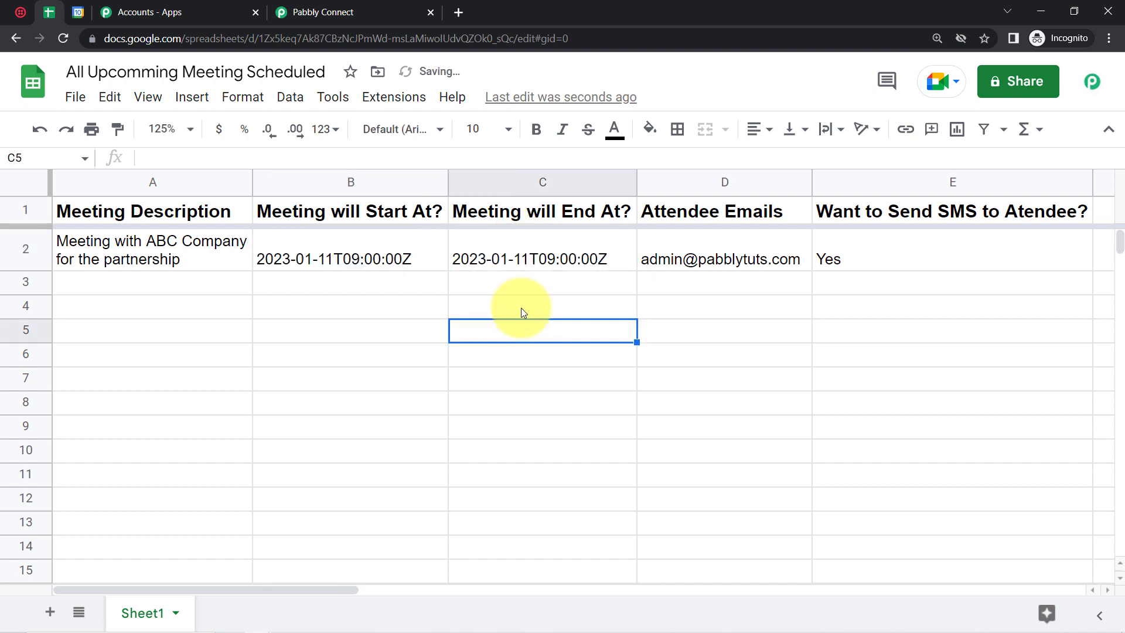
double_click(552, 262)
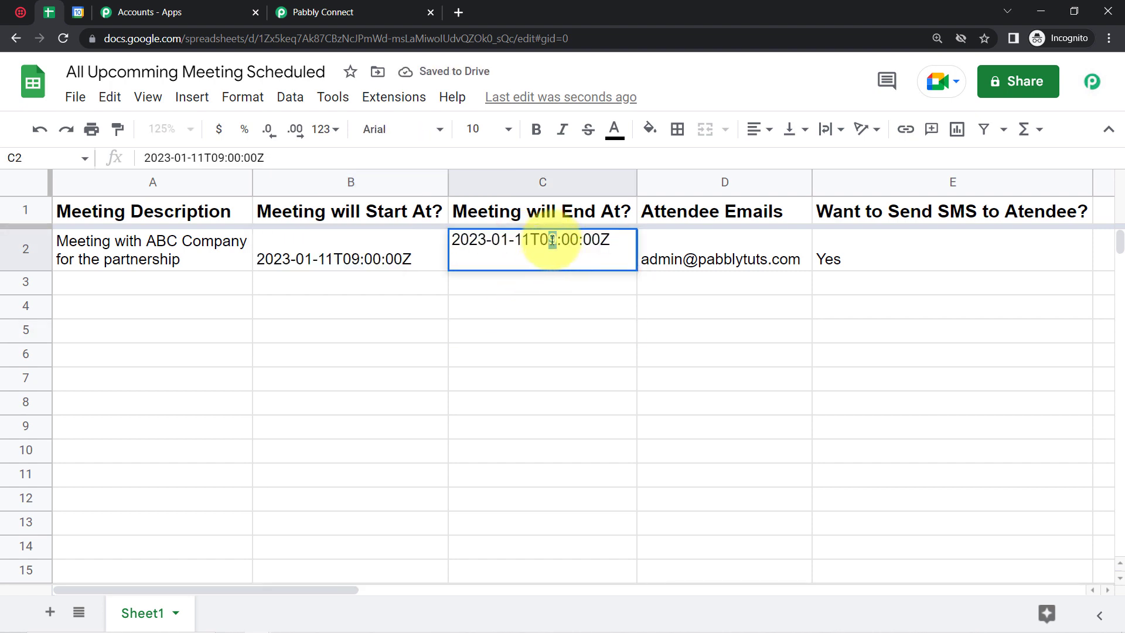
key("BackSpace")
key("BackSpace")
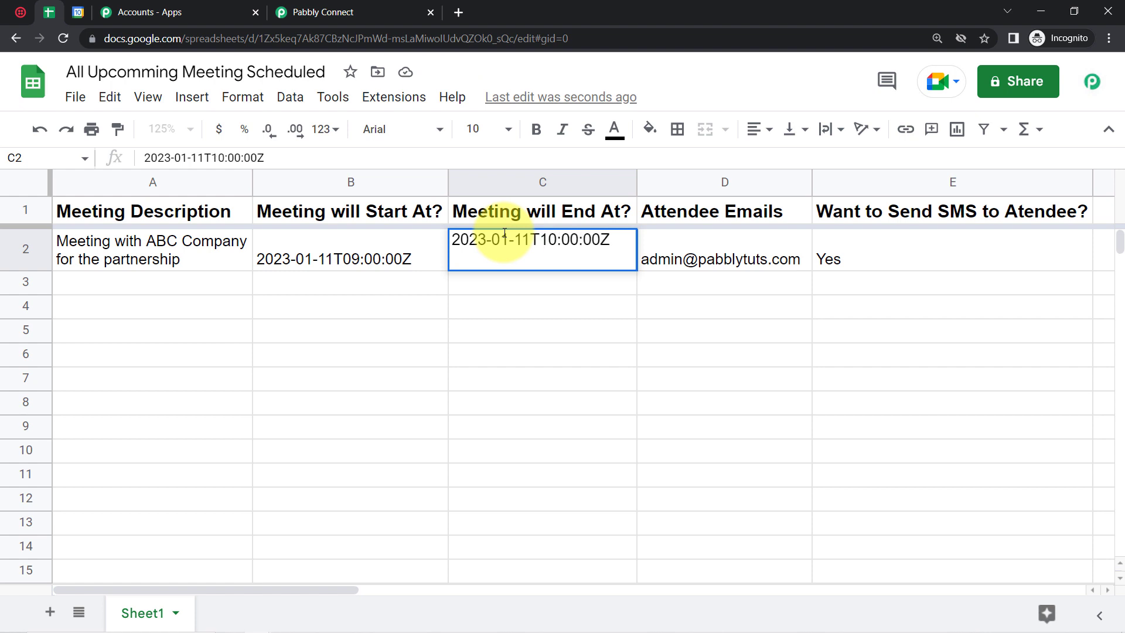
type("10")
left_click(403, 305)
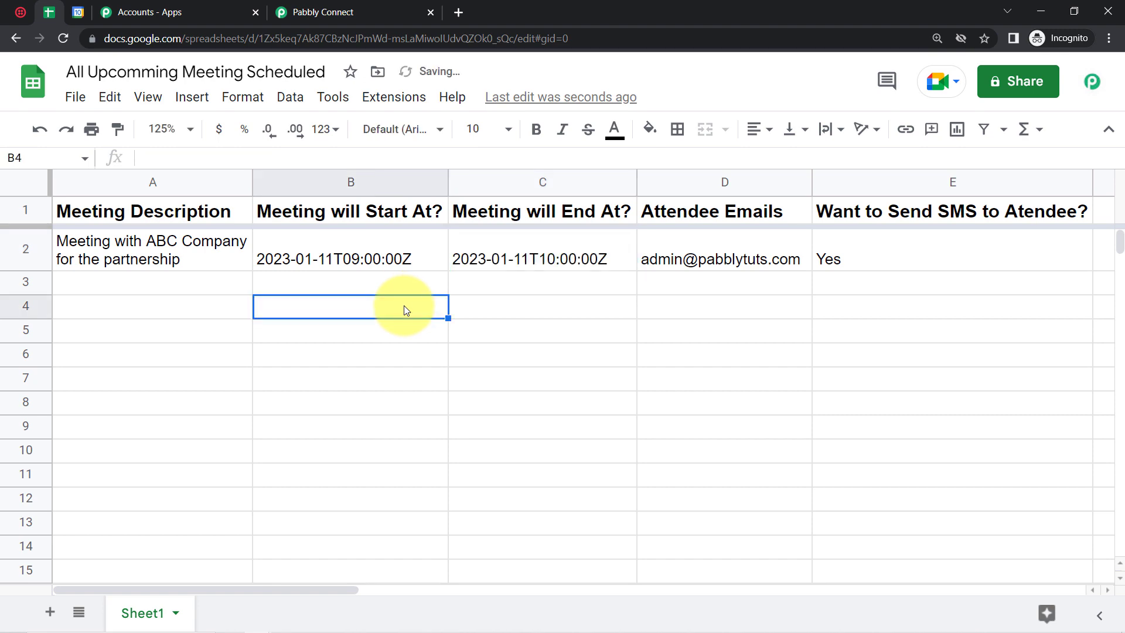
Step: Copy the workflow's webhook URL from Pabbly Connect and return to the spreadsheet
left_click(357, 5)
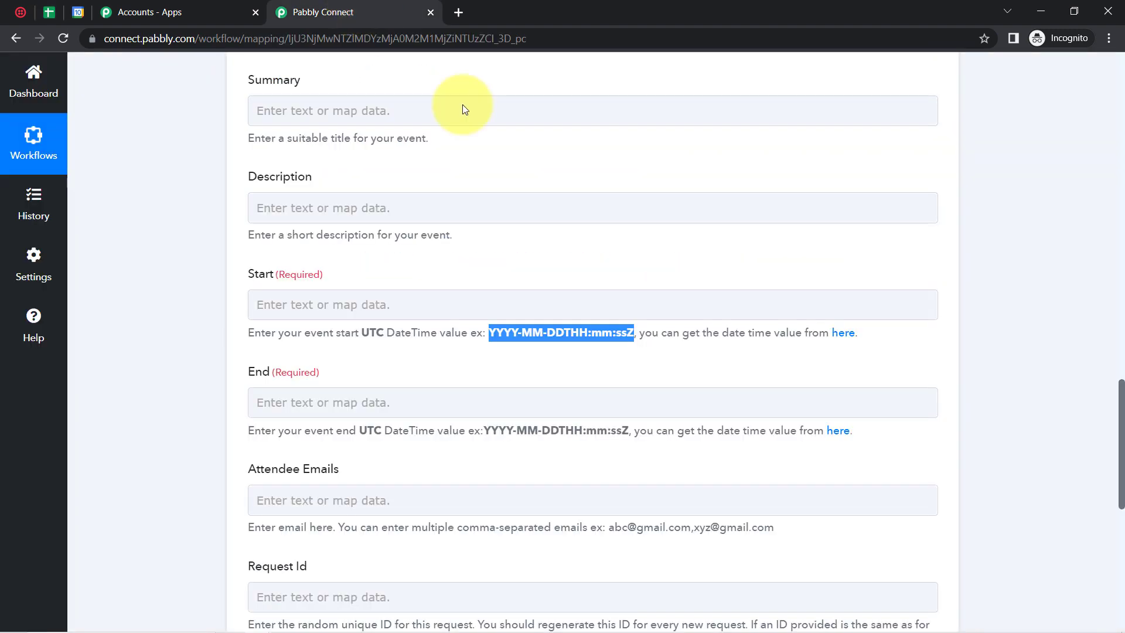
left_click_drag(1120, 448, 1017, 194)
left_click(911, 192)
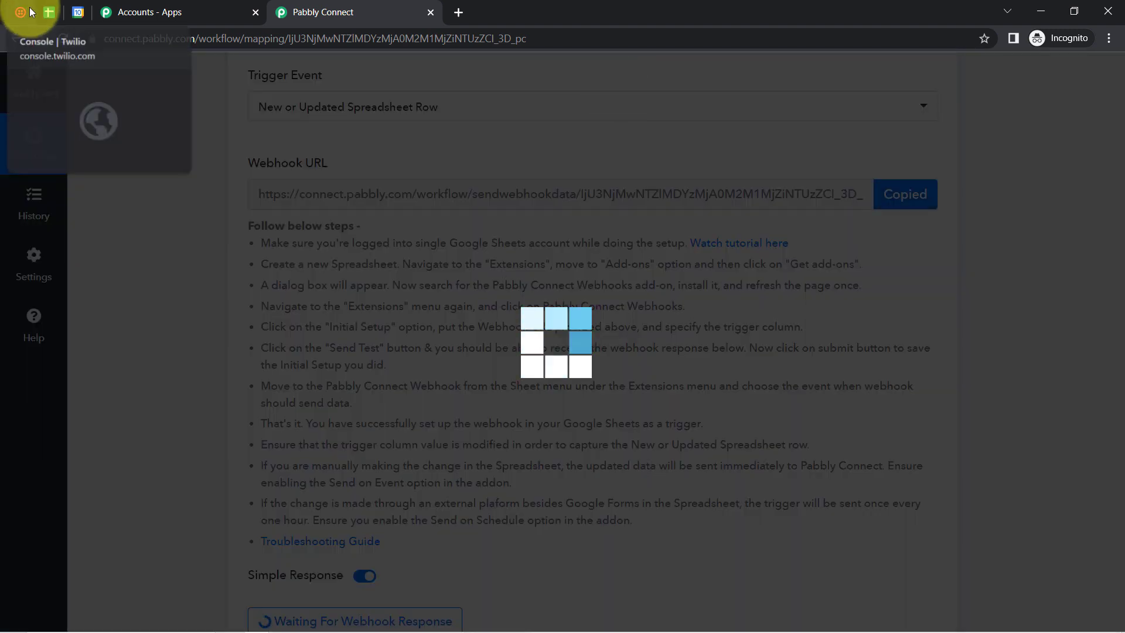
left_click(50, 13)
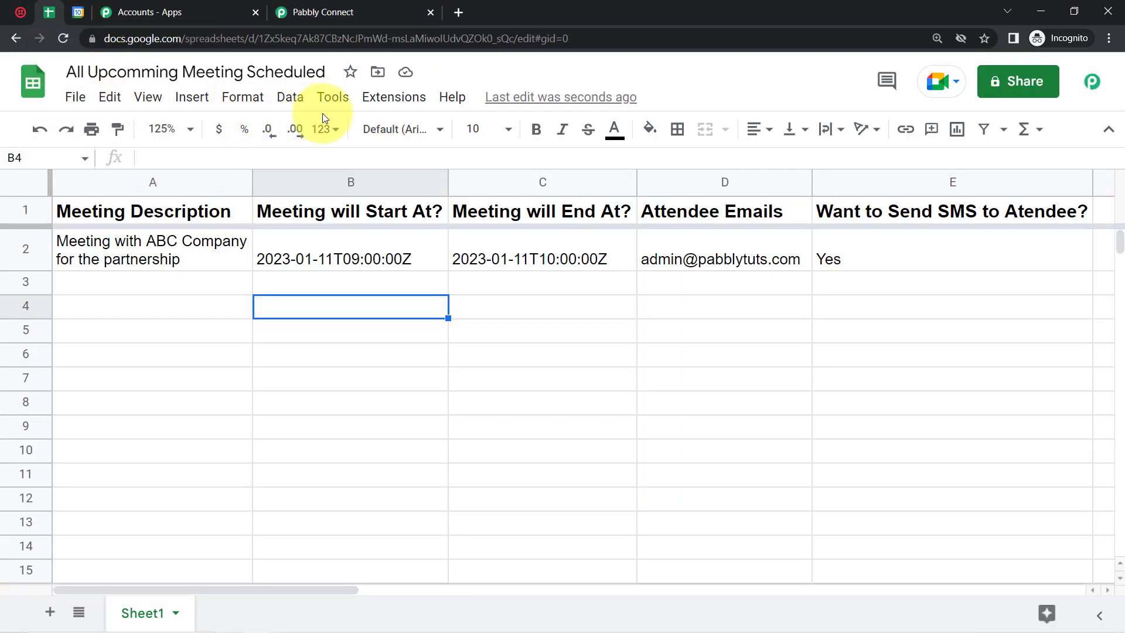
Step: Start the Pabbly Connect add-on's Initial Setup and paste the webhook URL
left_click(375, 104)
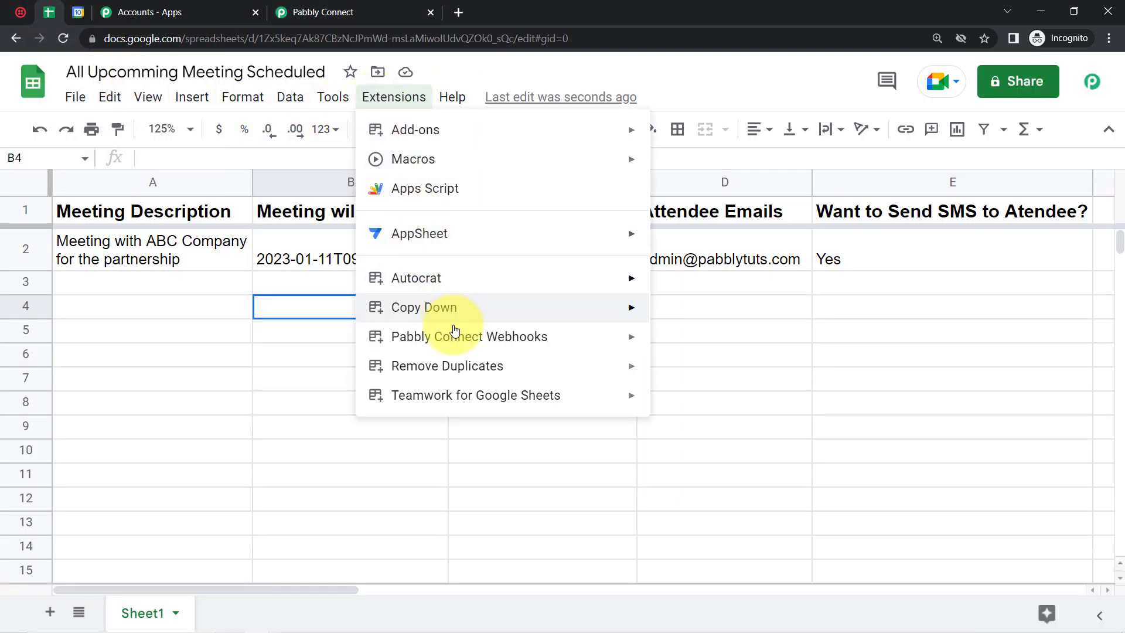
mouse_move(475, 345)
left_click(730, 343)
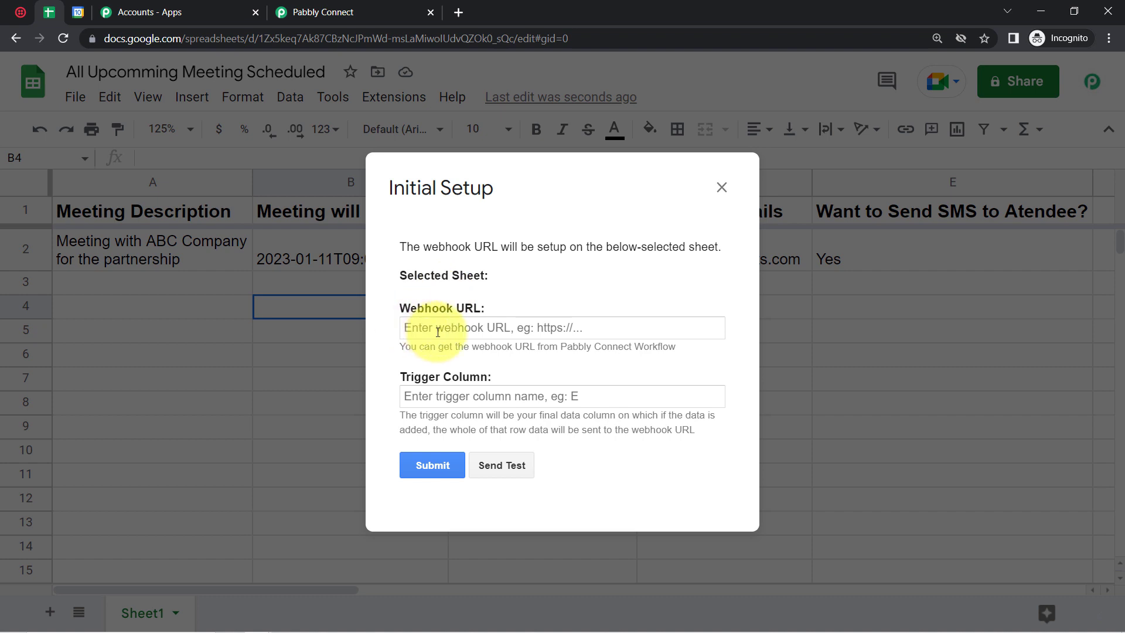
left_click(438, 330)
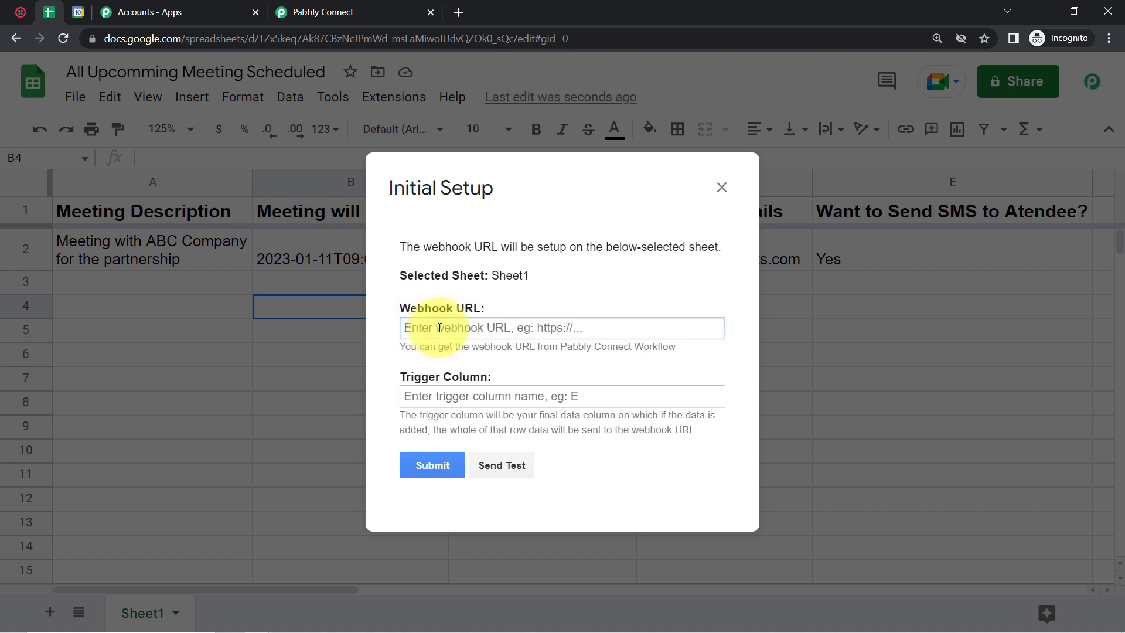
key("ctrl+v")
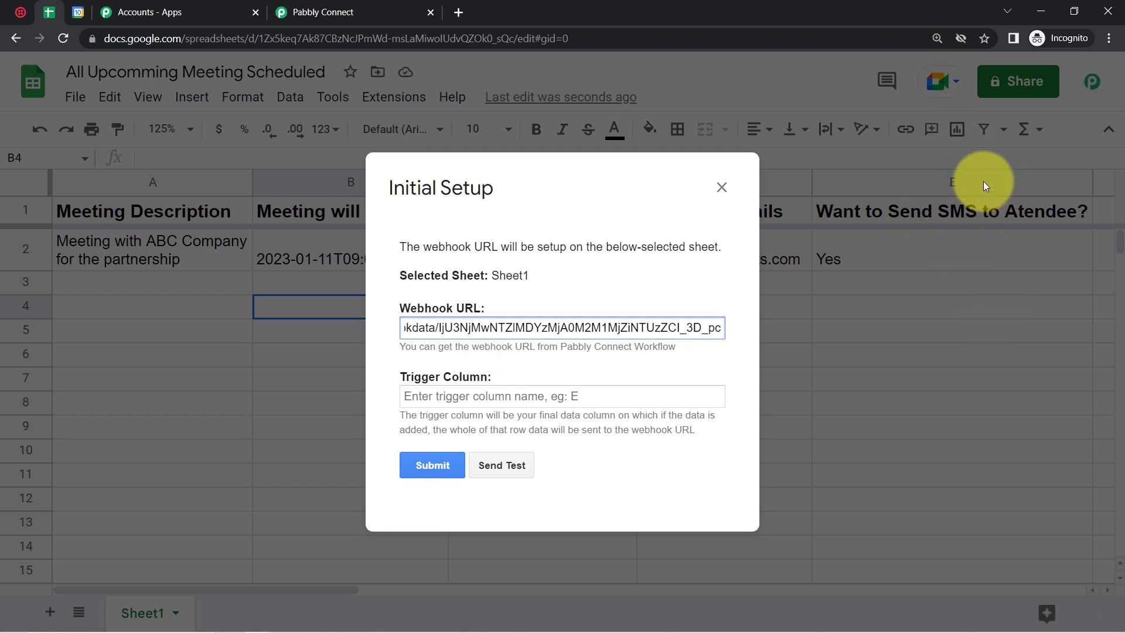
Step: Set the trigger column to E and send a test row successfully to Pabbly Connect
left_click(592, 399)
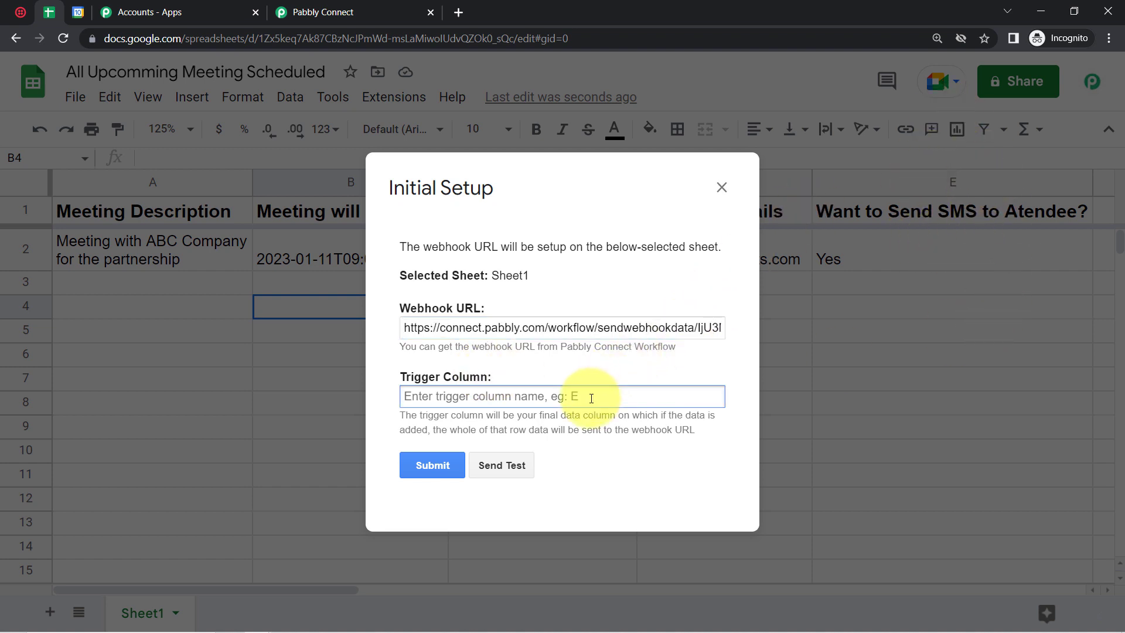
type("@")
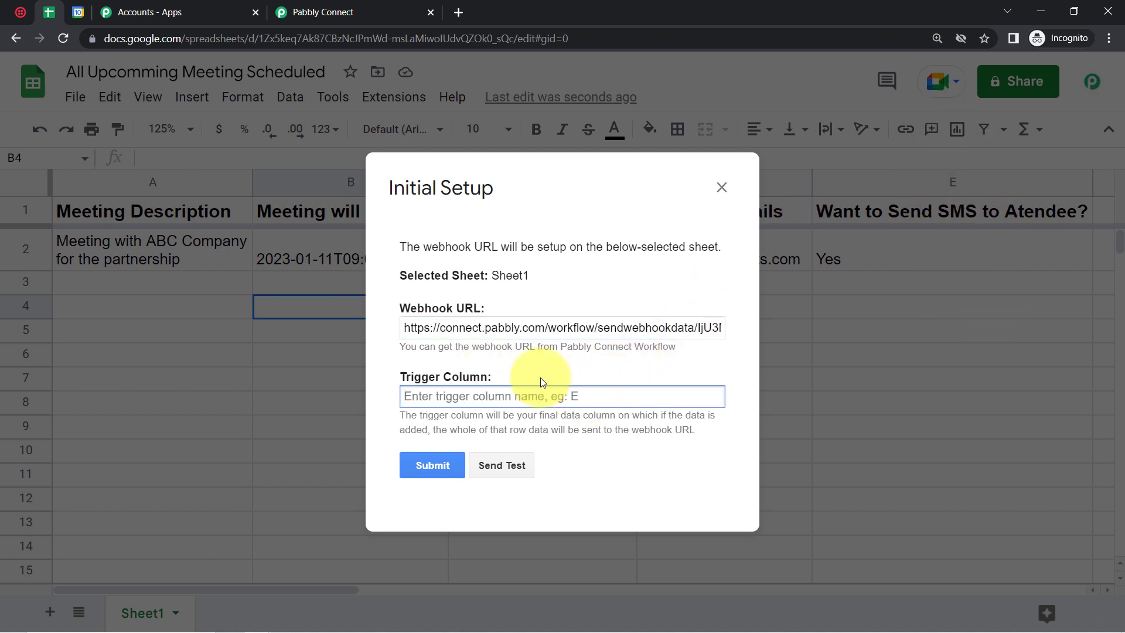
type("E")
left_click(497, 468)
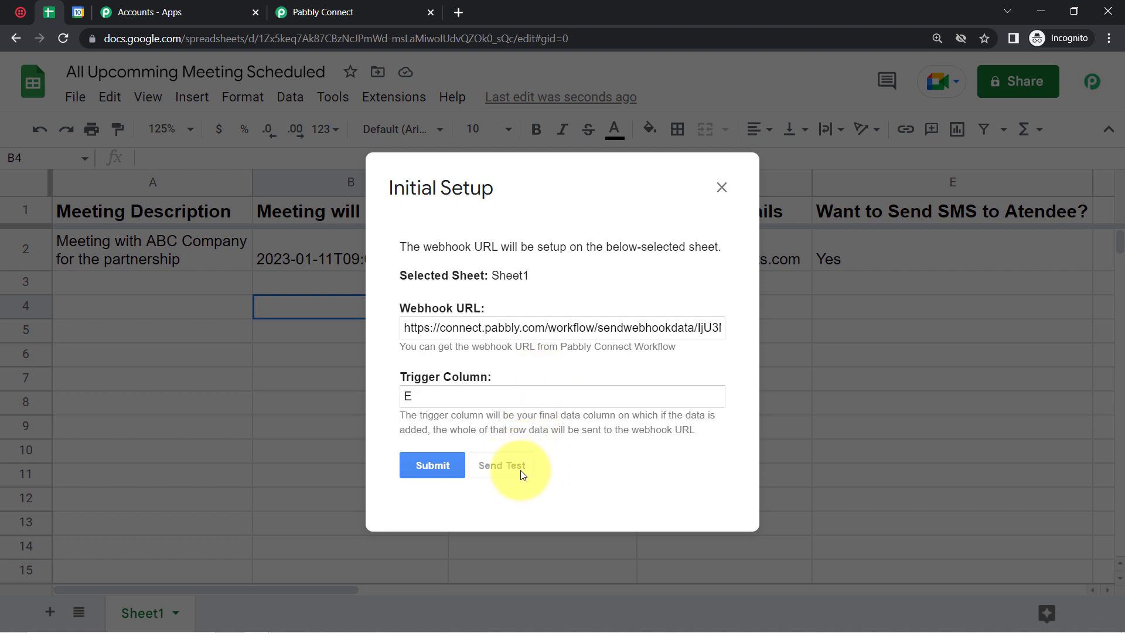
left_click_drag(728, 330, 733, 412)
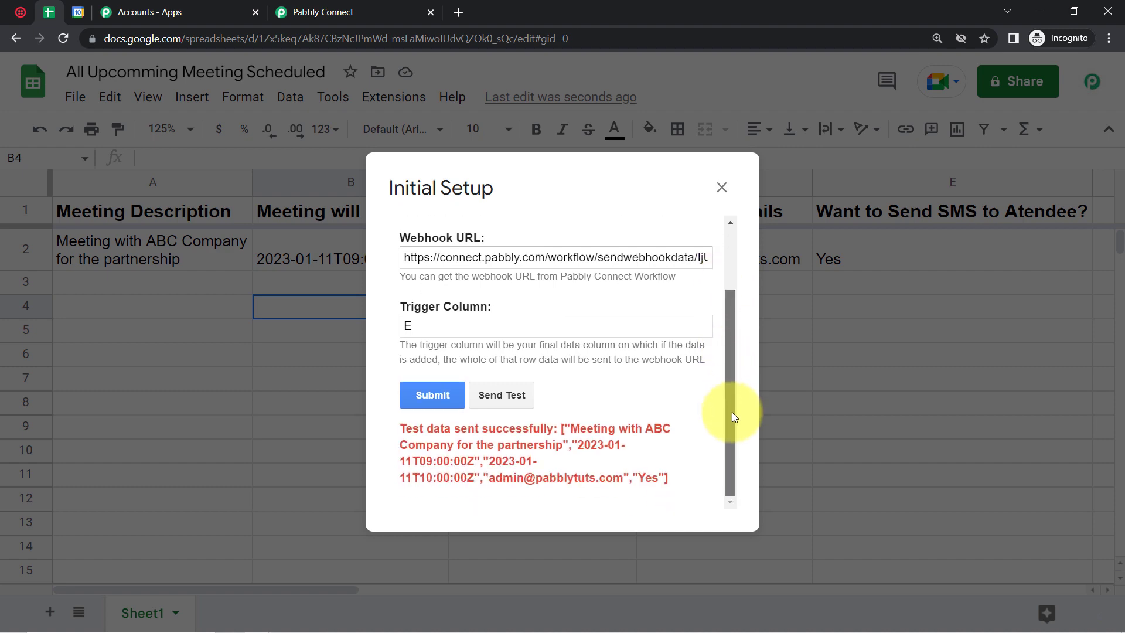
left_click_drag(463, 427, 596, 479)
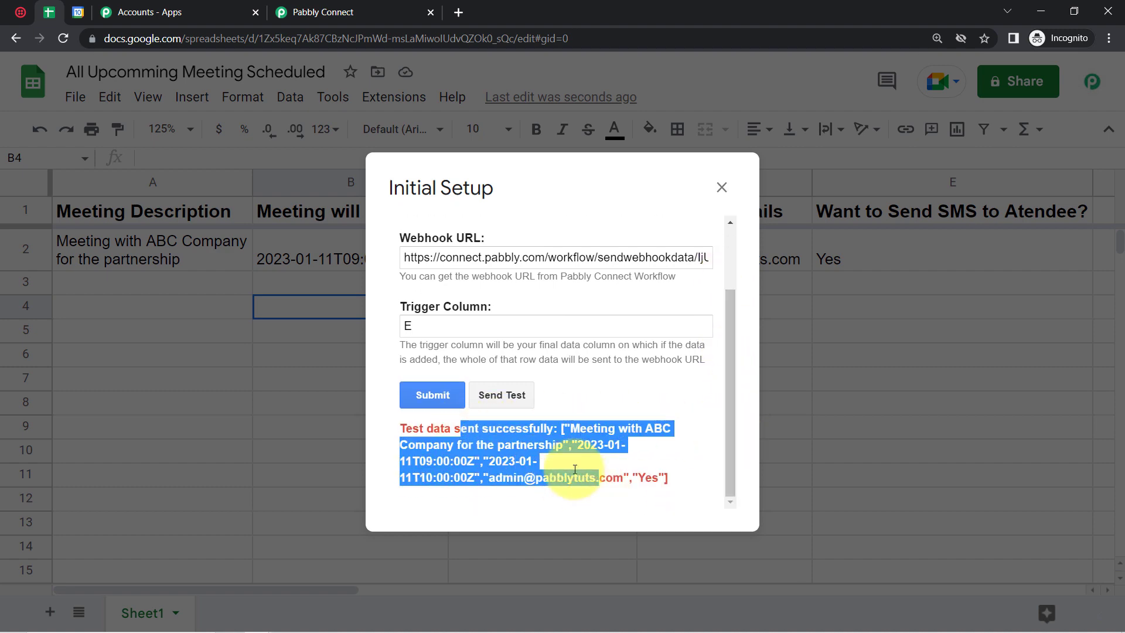
left_click(316, 12)
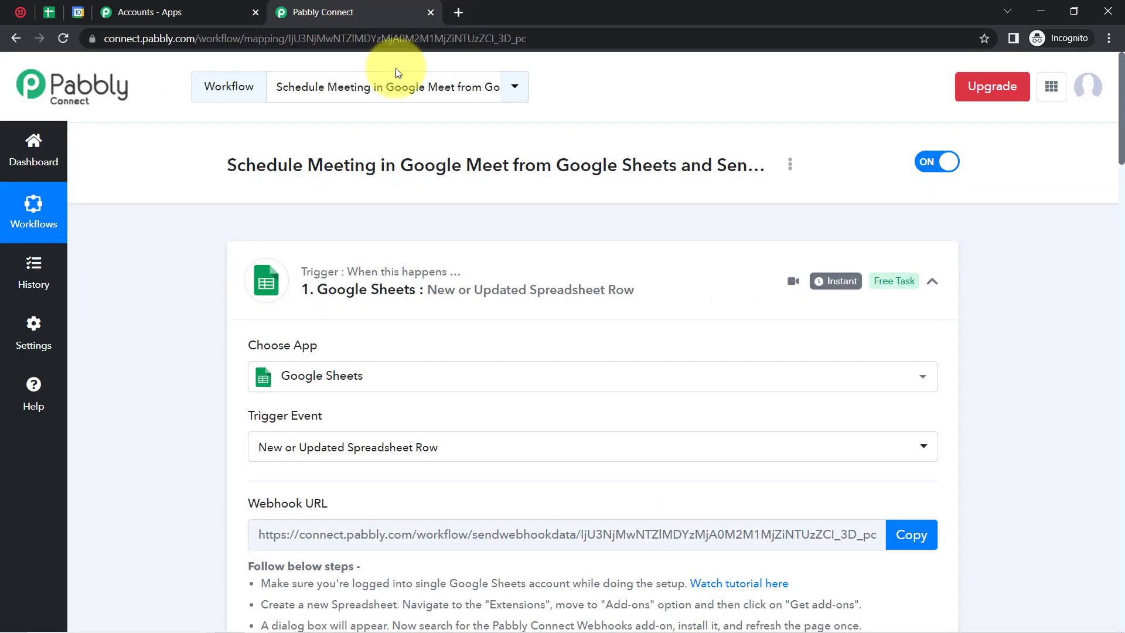
Step: Review the captured SheetID and SpreadsheetName fields in Response Received, then return to the sheet
left_click_drag(1122, 107, 1122, 266)
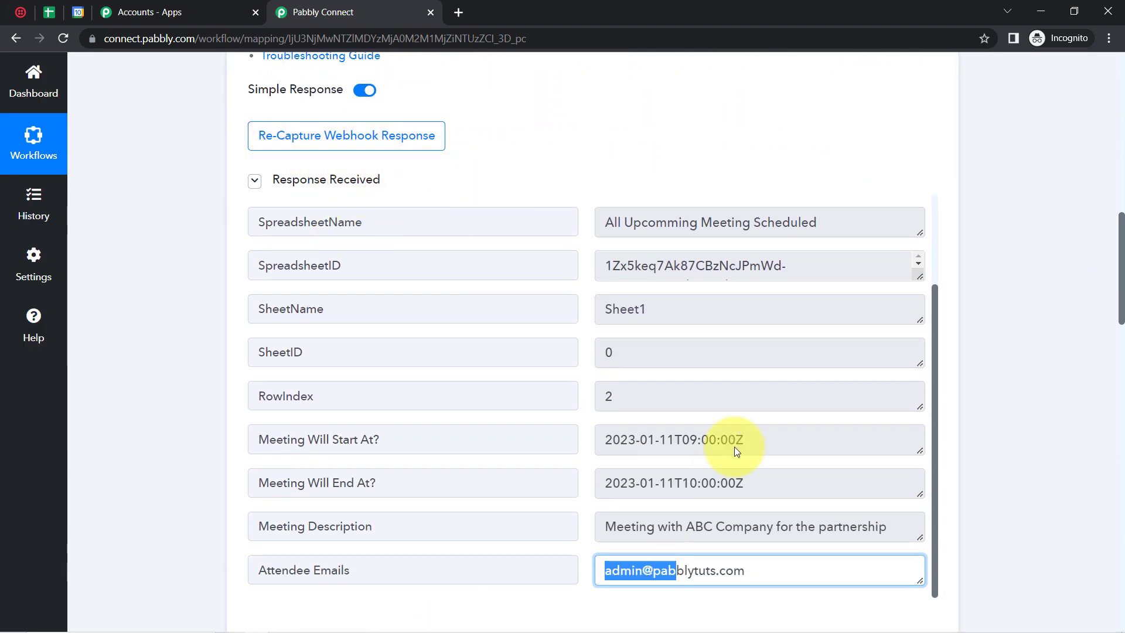
left_click(672, 353)
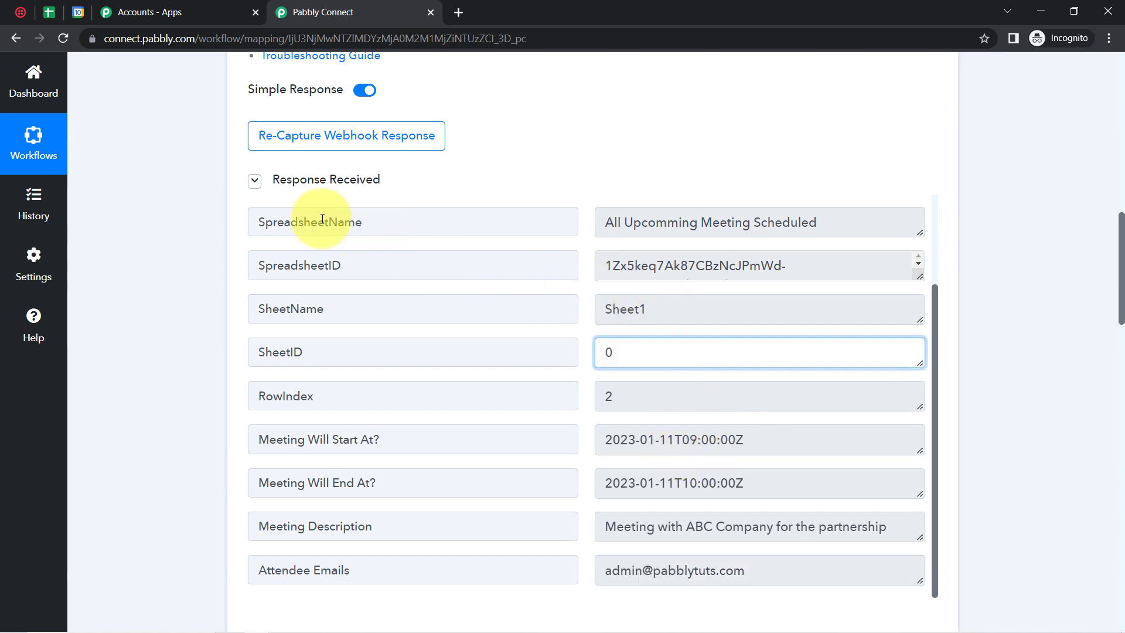
left_click_drag(309, 222, 413, 224)
left_click_drag(634, 222, 782, 211)
left_click(48, 21)
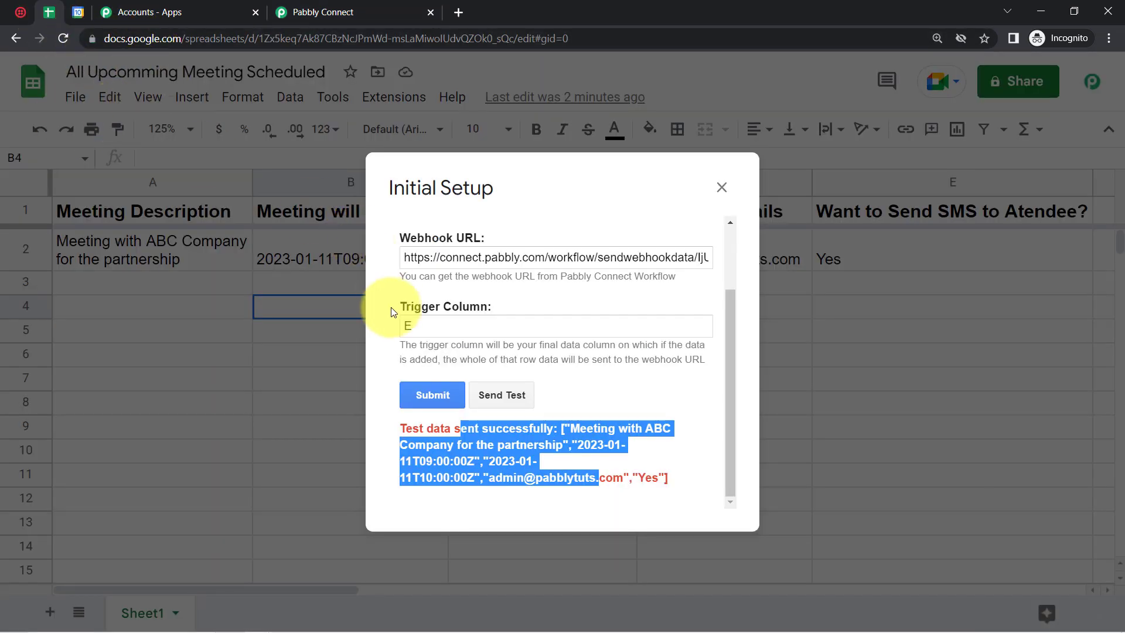
Step: Submit the trigger column E webhook setup and close the Initial Setup dialog
left_click(434, 395)
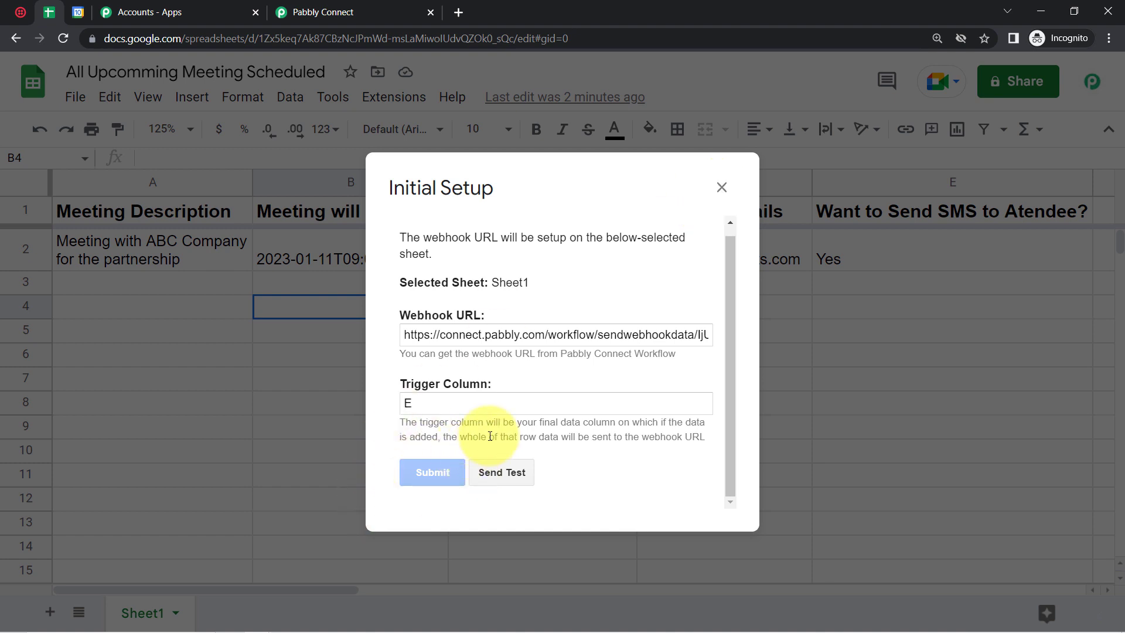
left_click(720, 188)
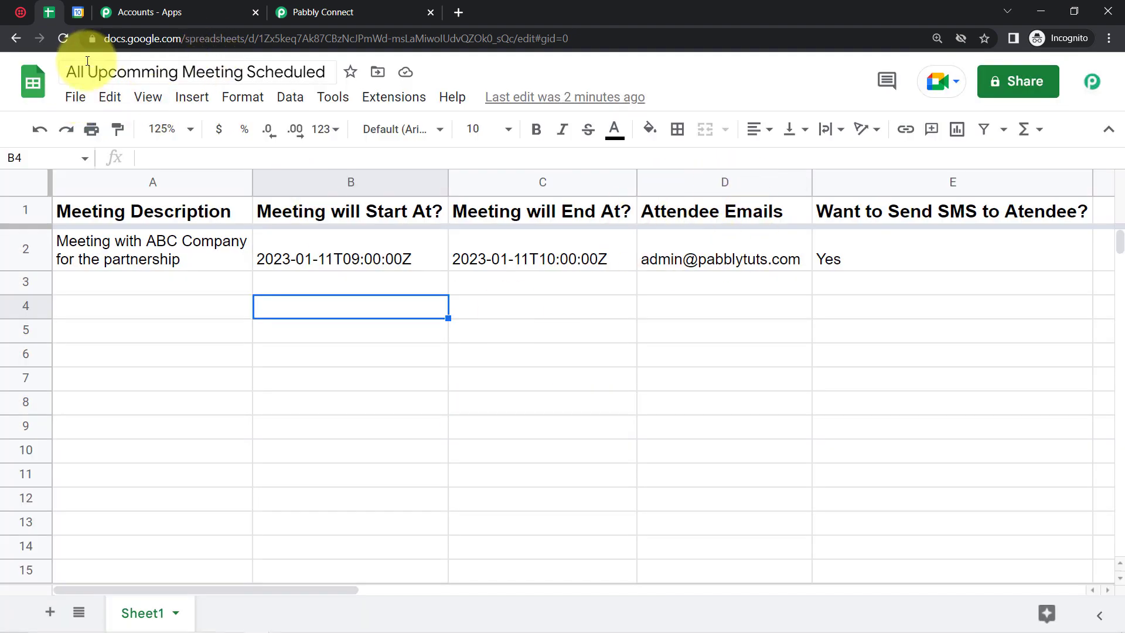
left_click_drag(88, 61, 289, 91)
Step: Check the captured Sheet1, row index, 09:00 and 10:00 times, description and attendee values
left_click(325, 13)
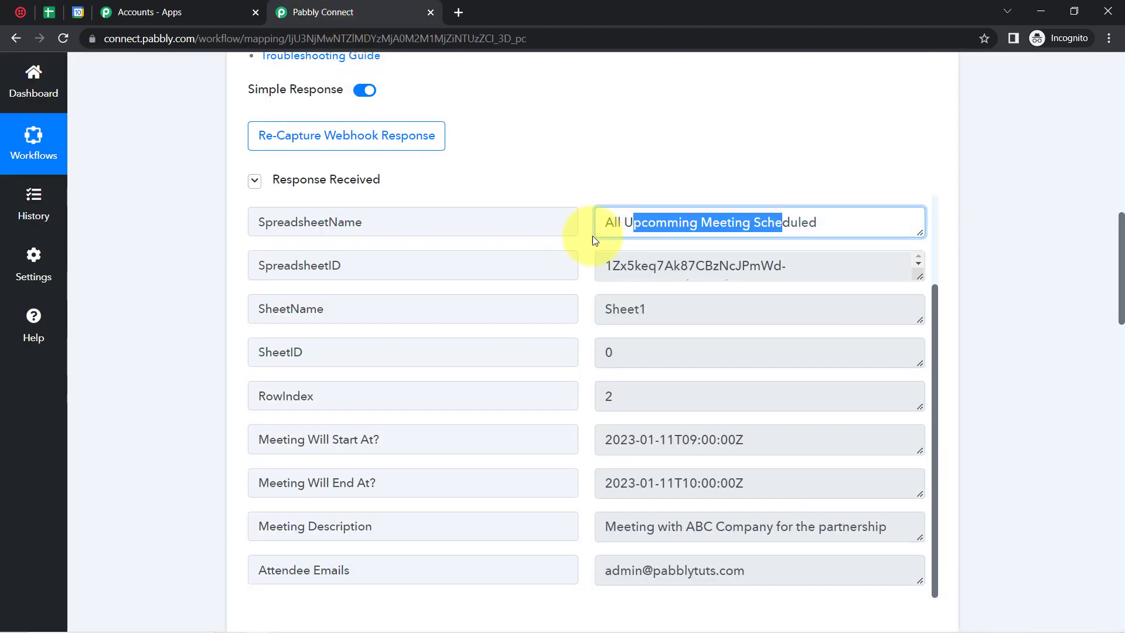
double_click(670, 316)
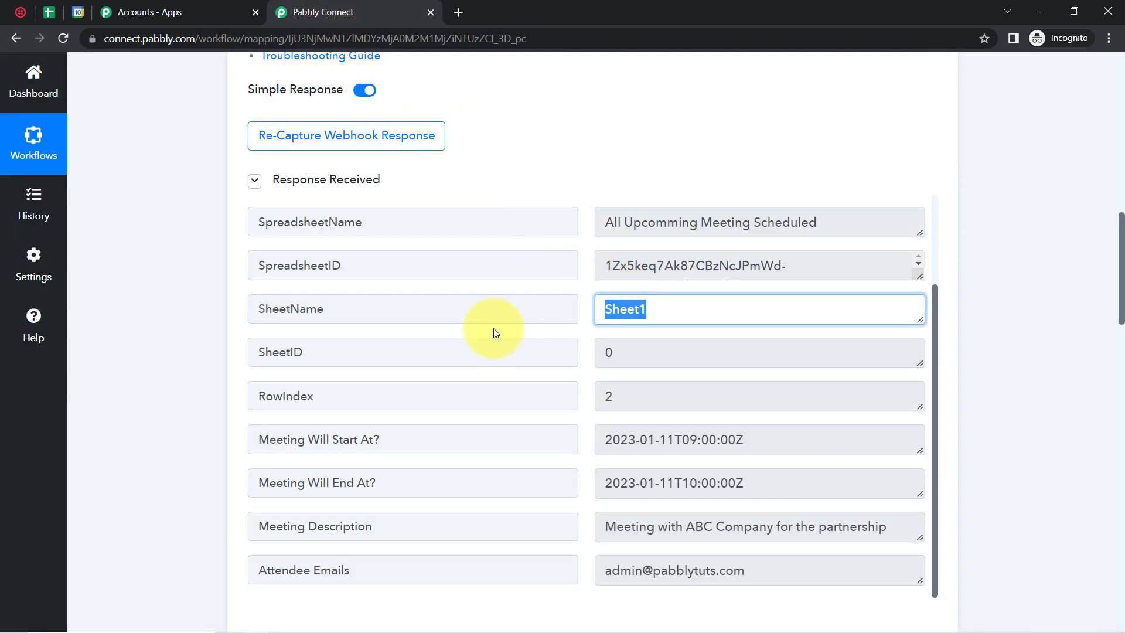
double_click(625, 393)
left_click_drag(697, 439, 620, 440)
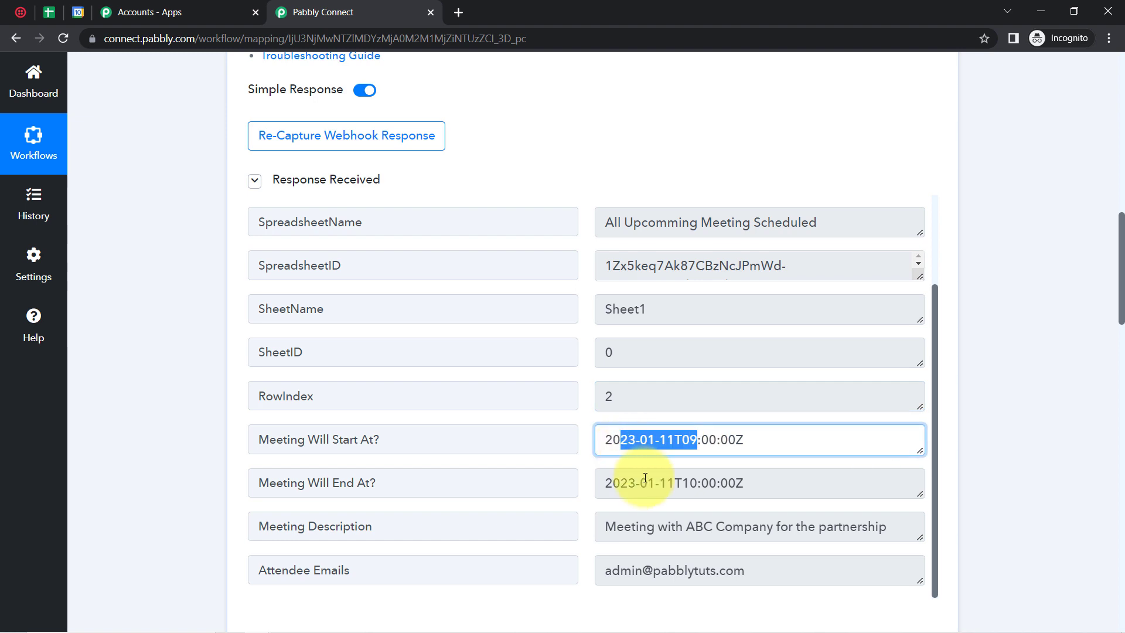
left_click_drag(697, 483, 667, 482)
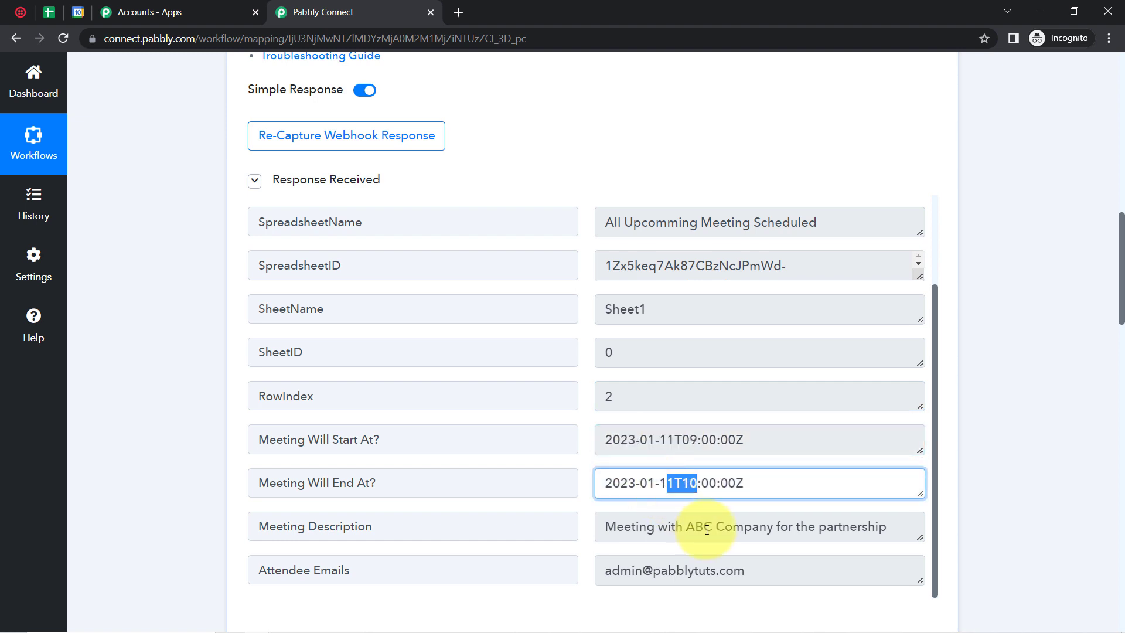
left_click_drag(706, 529, 615, 532)
left_click_drag(707, 570, 654, 571)
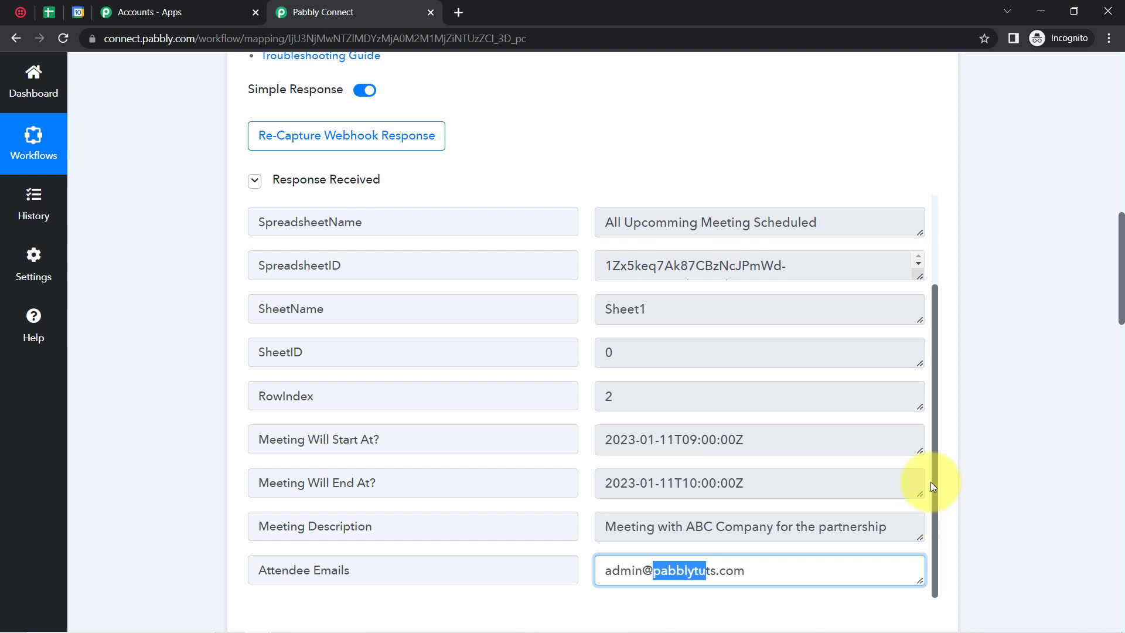
left_click_drag(933, 483, 926, 337)
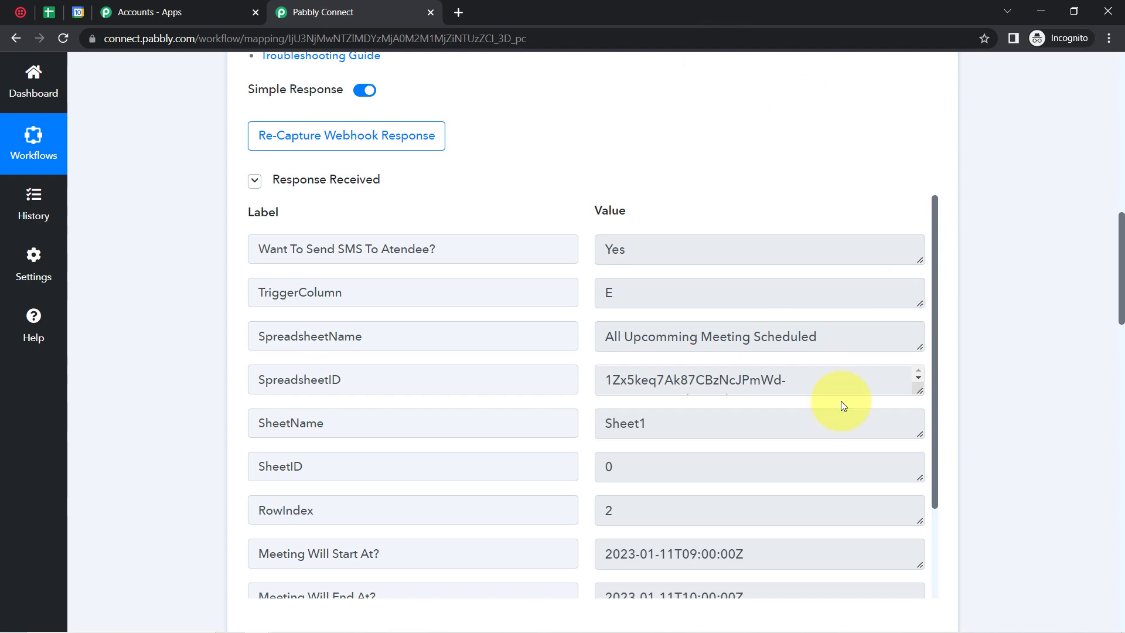
Step: Go to the Google Meet Schedule a Meeting action for calendar Pabcon and open its account connection
scroll(1122, 252, "down", 1)
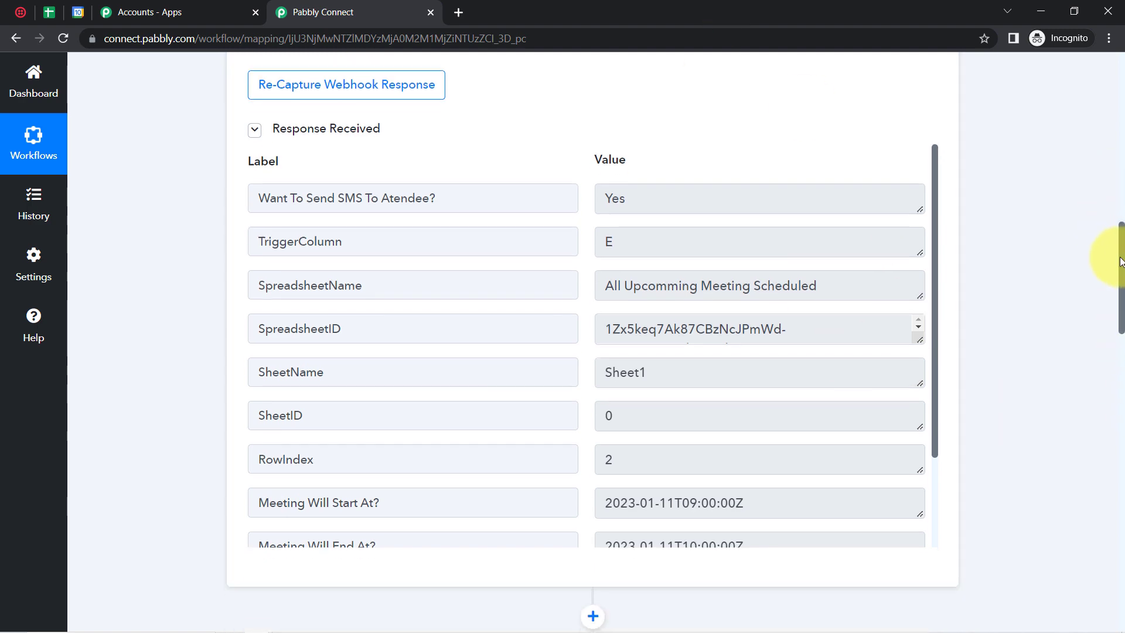
scroll(1116, 358, "down", 1)
scroll(1116, 359, "down", 10)
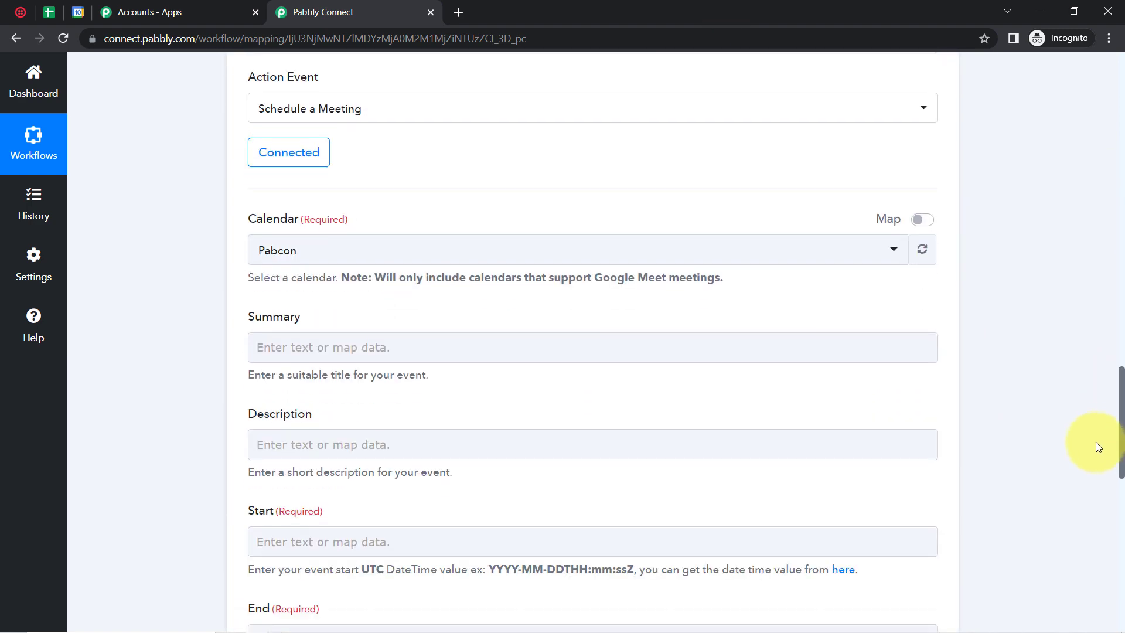
scroll(1097, 325, "up", 12)
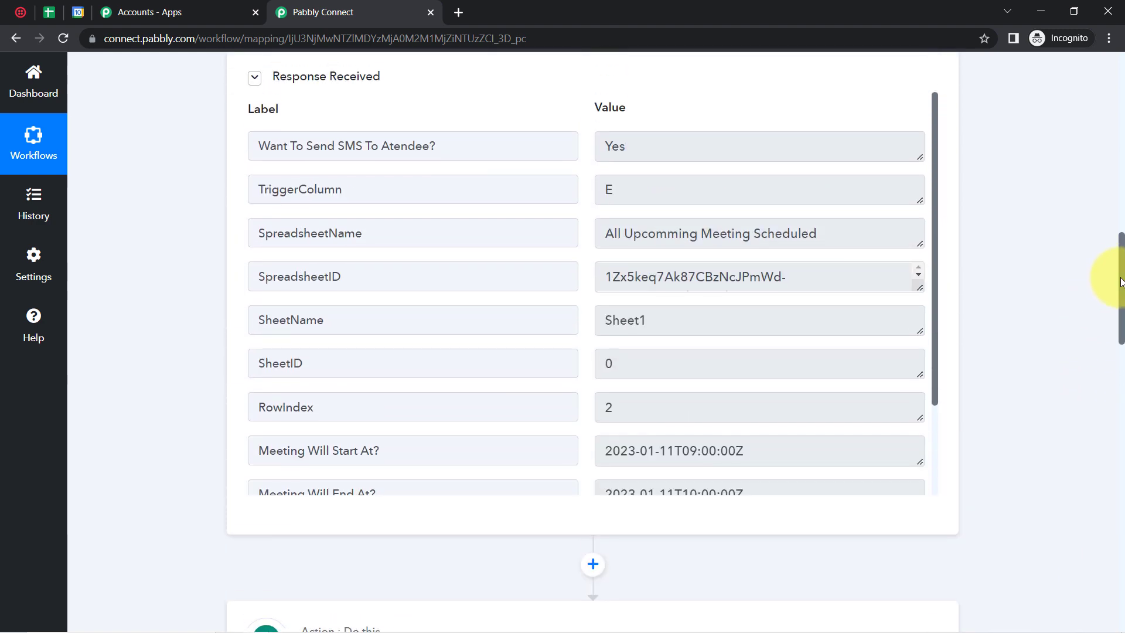
left_click_drag(1121, 282, 1055, 407)
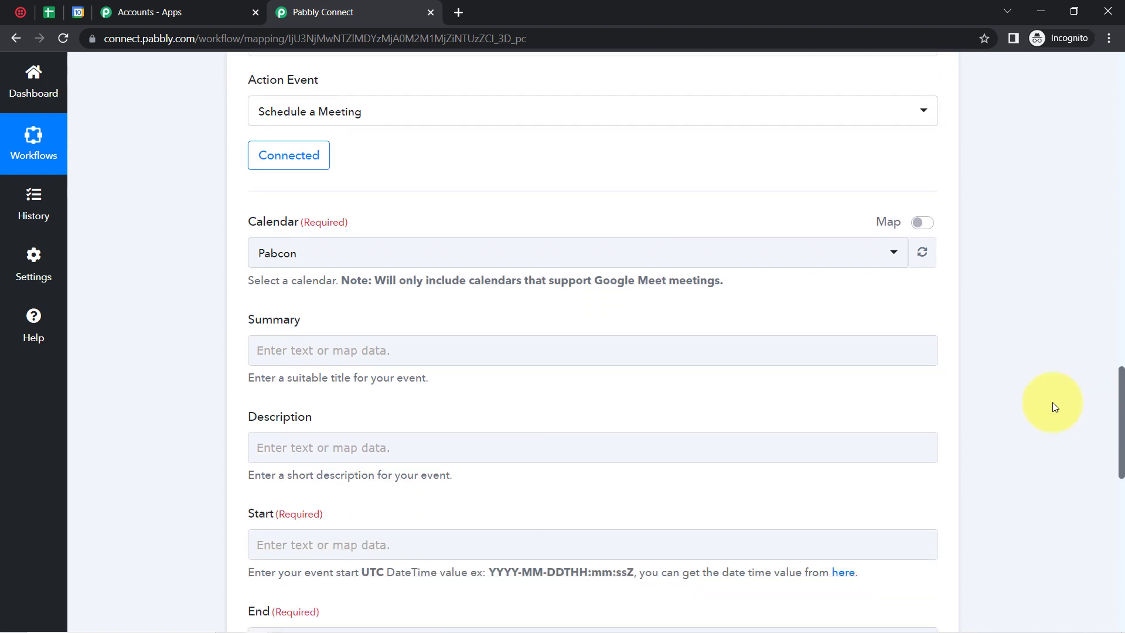
left_click(276, 346)
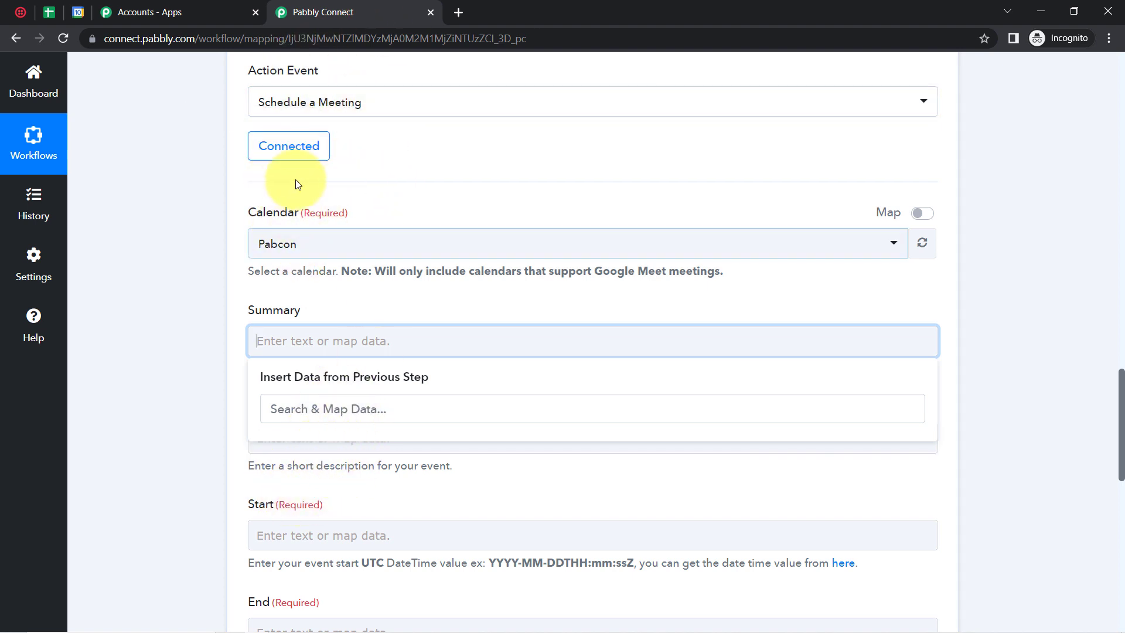
left_click(295, 147)
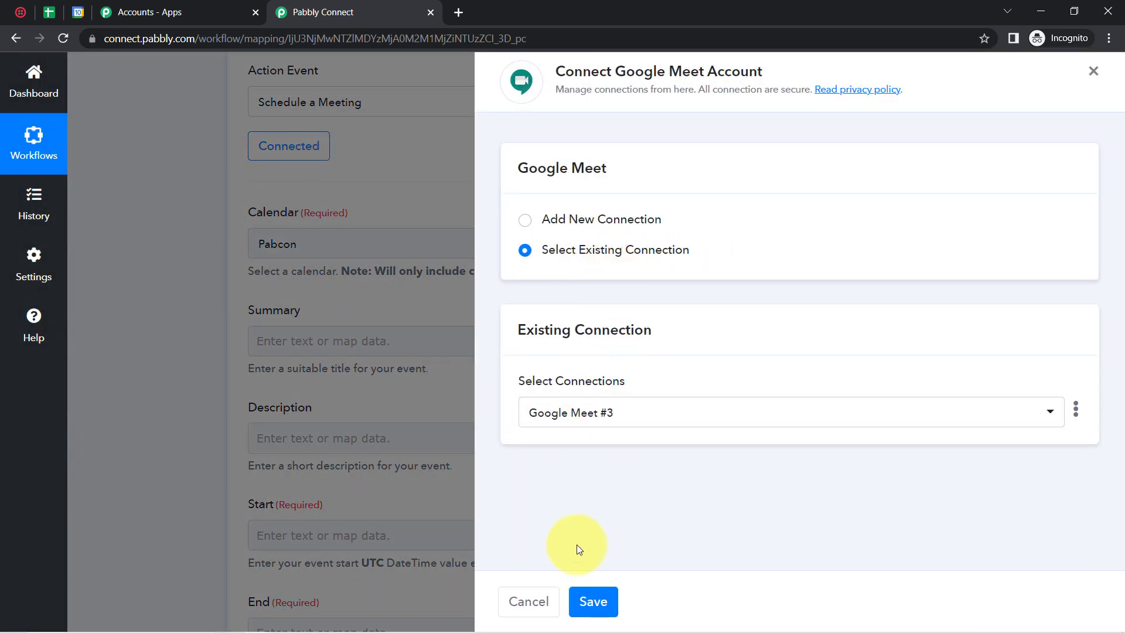
Step: Keep the existing Google Meet #3 connection and browse the sheet fields available for Summary
left_click(594, 595)
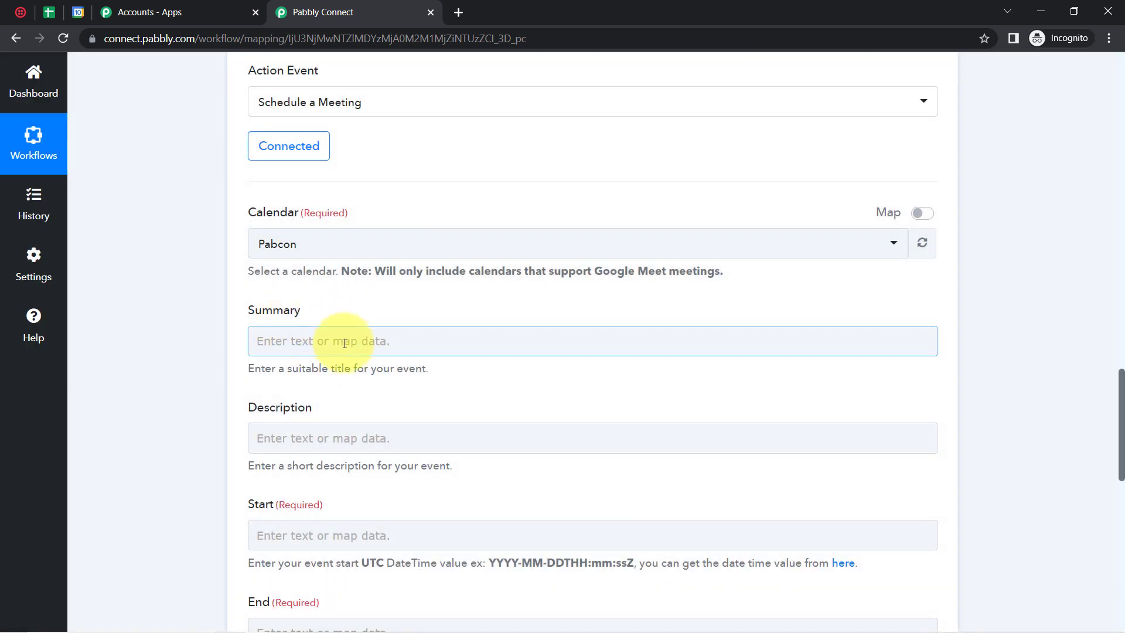
left_click(344, 343)
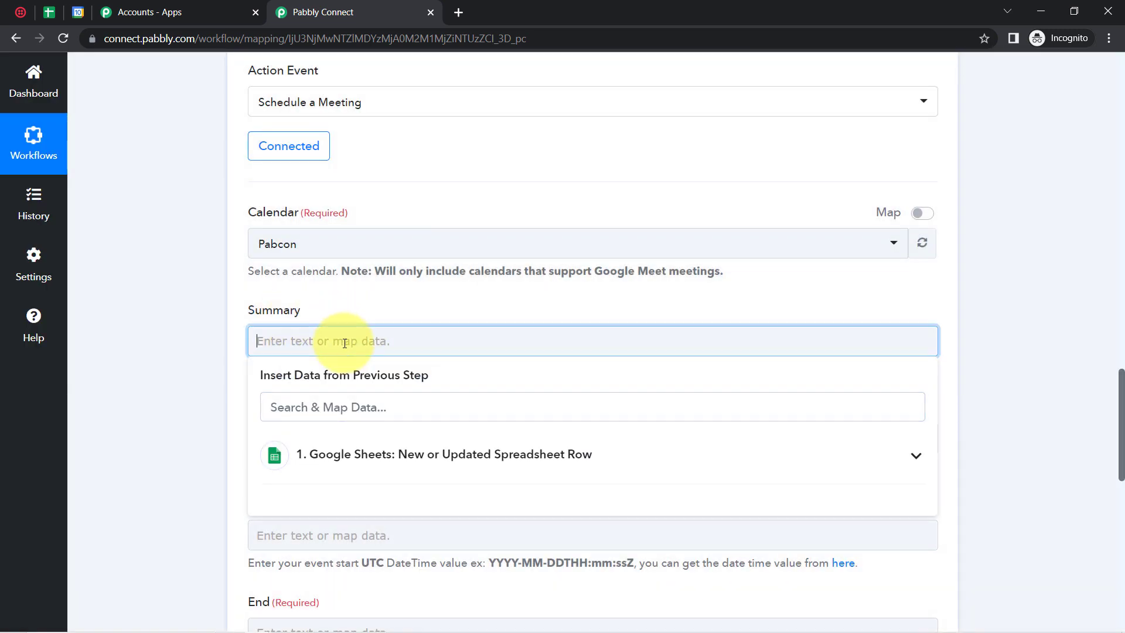
left_click(335, 463)
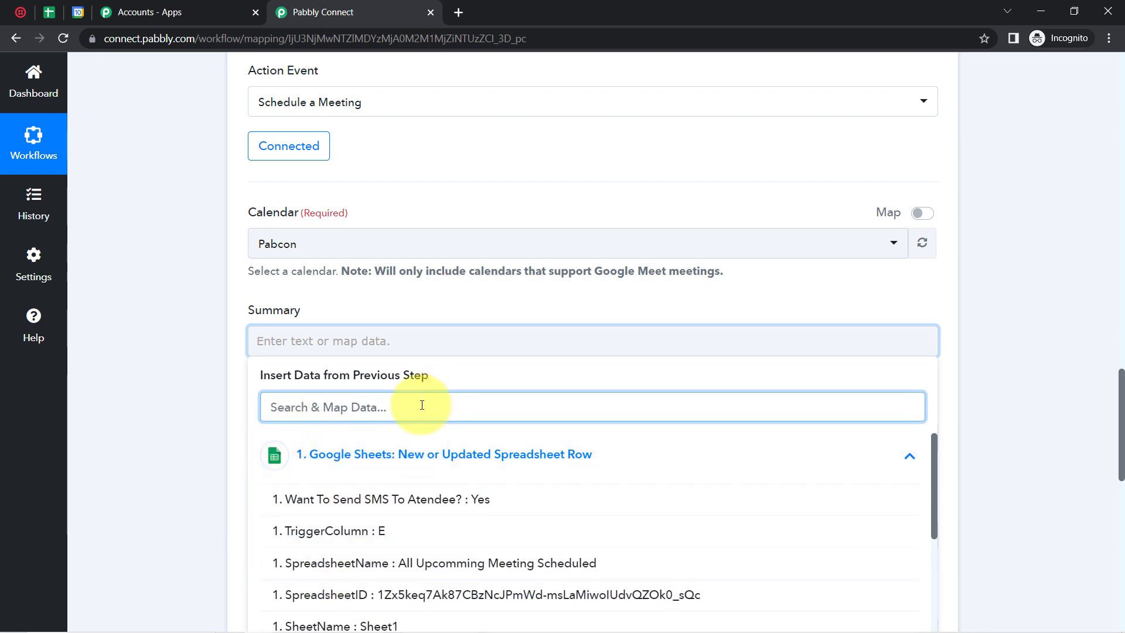
left_click(188, 412)
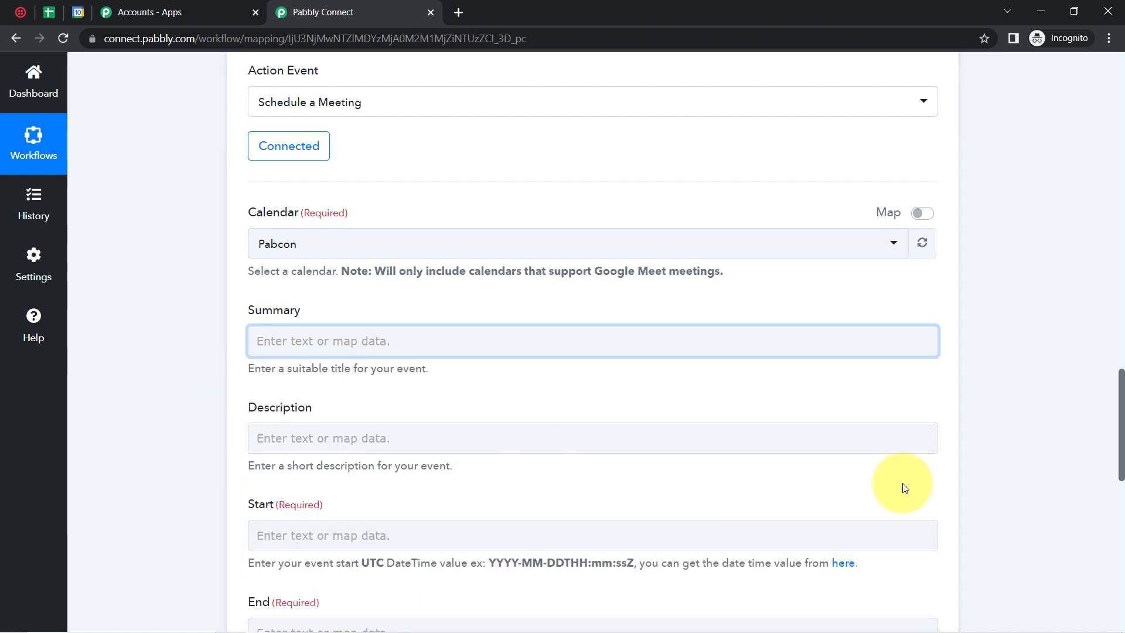
scroll(1107, 439, "down", 3)
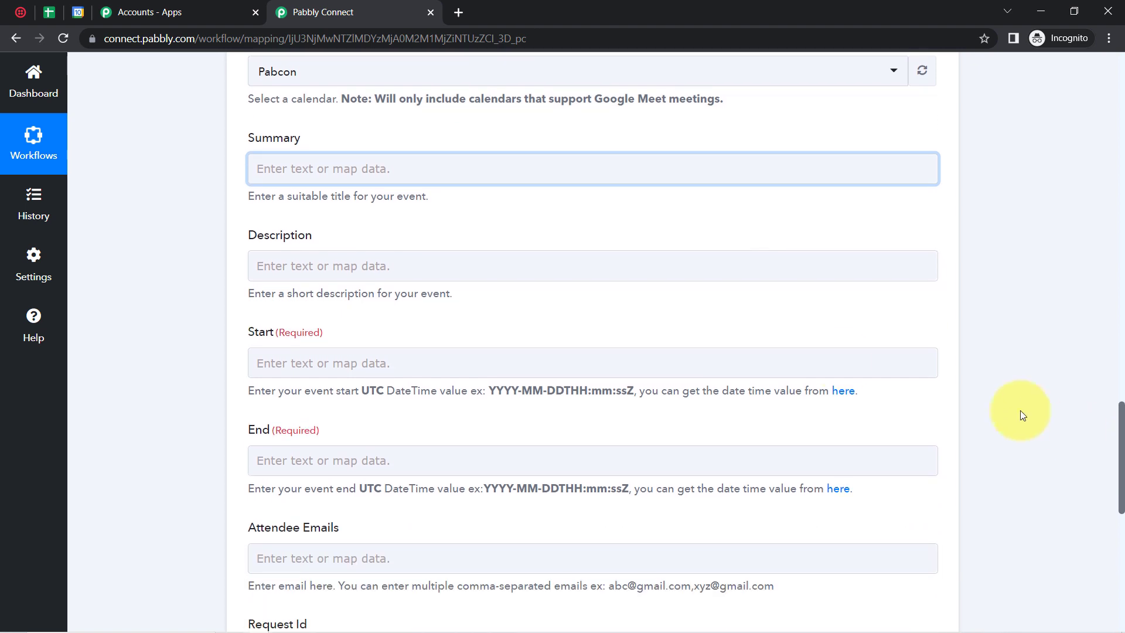
Step: Map Description to the sheet's Meeting Description value, 'Meeting with ABC Company for the partnership'
left_click_drag(253, 247, 328, 247)
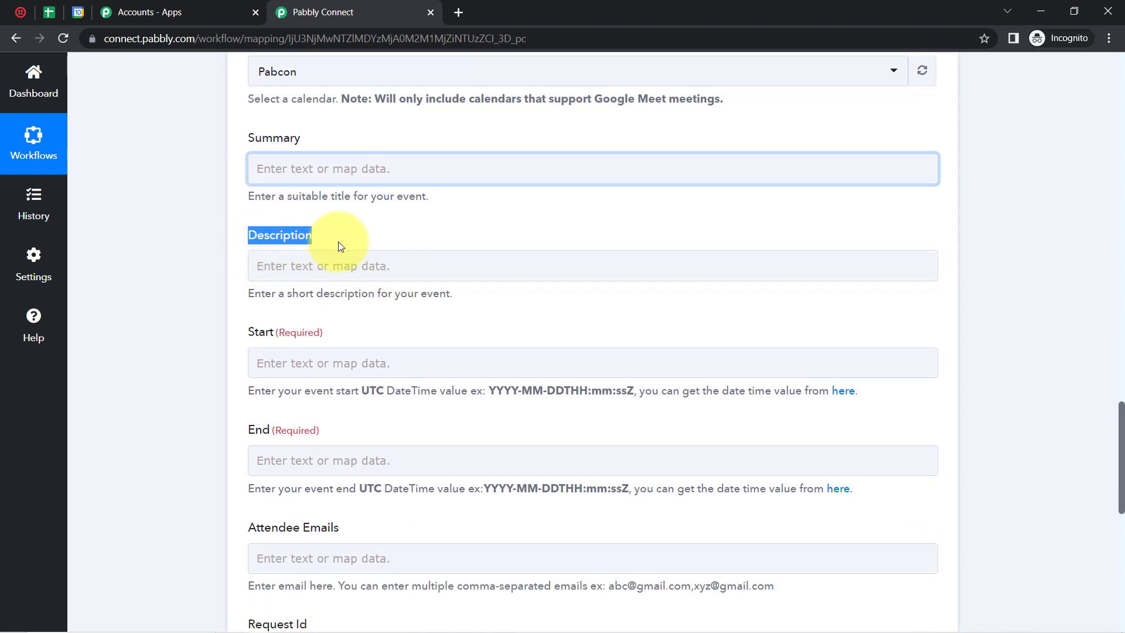
left_click(339, 265)
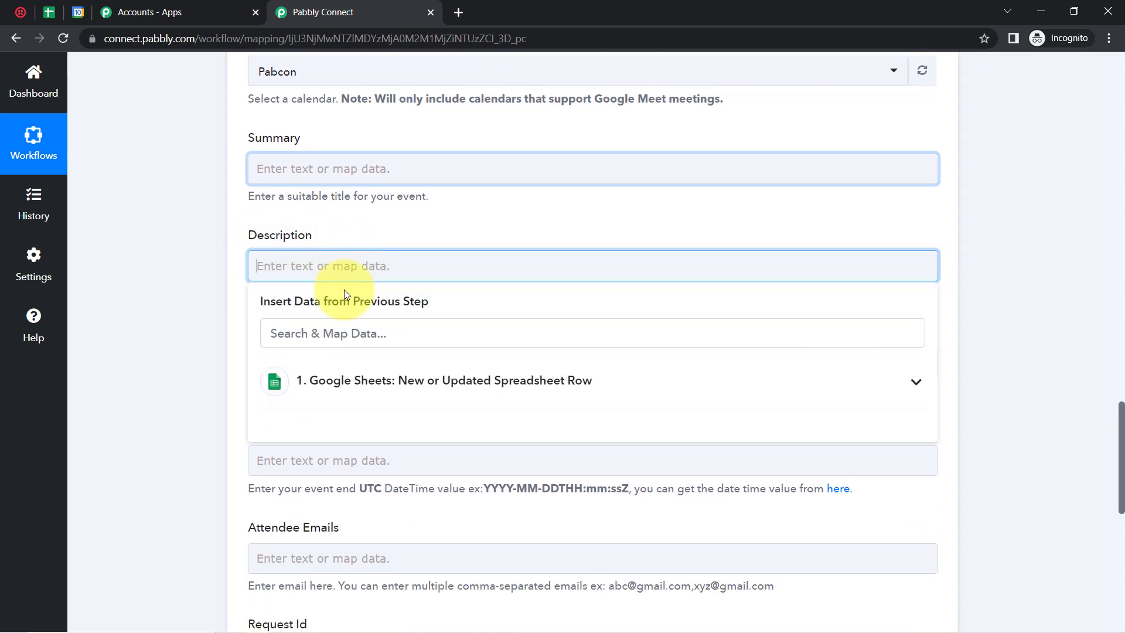
left_click(337, 375)
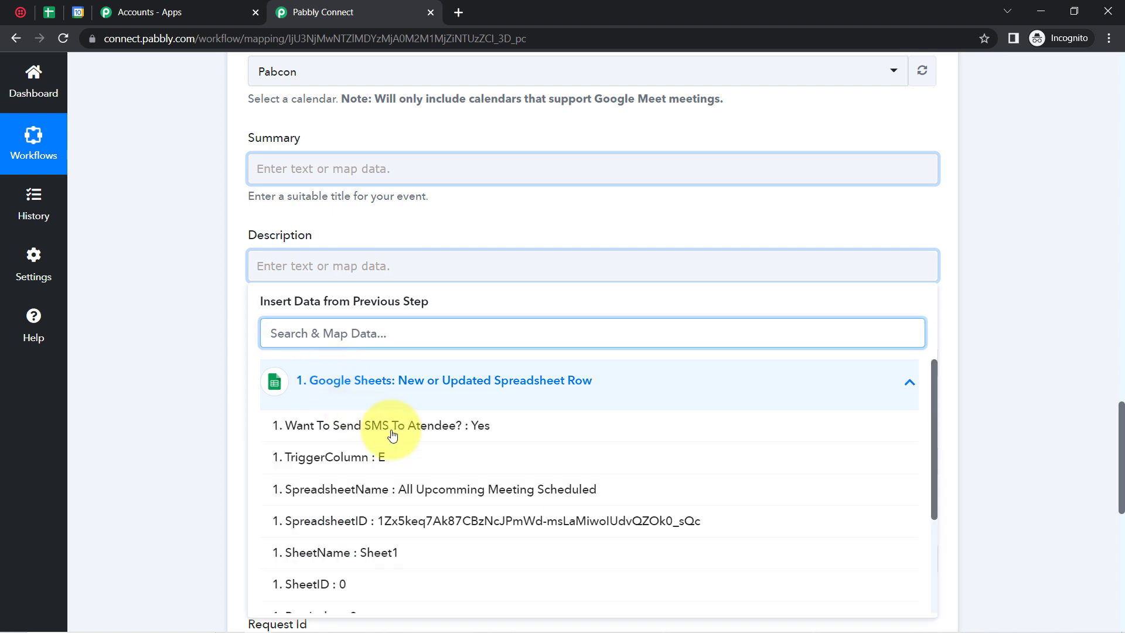
left_click_drag(933, 375, 936, 480)
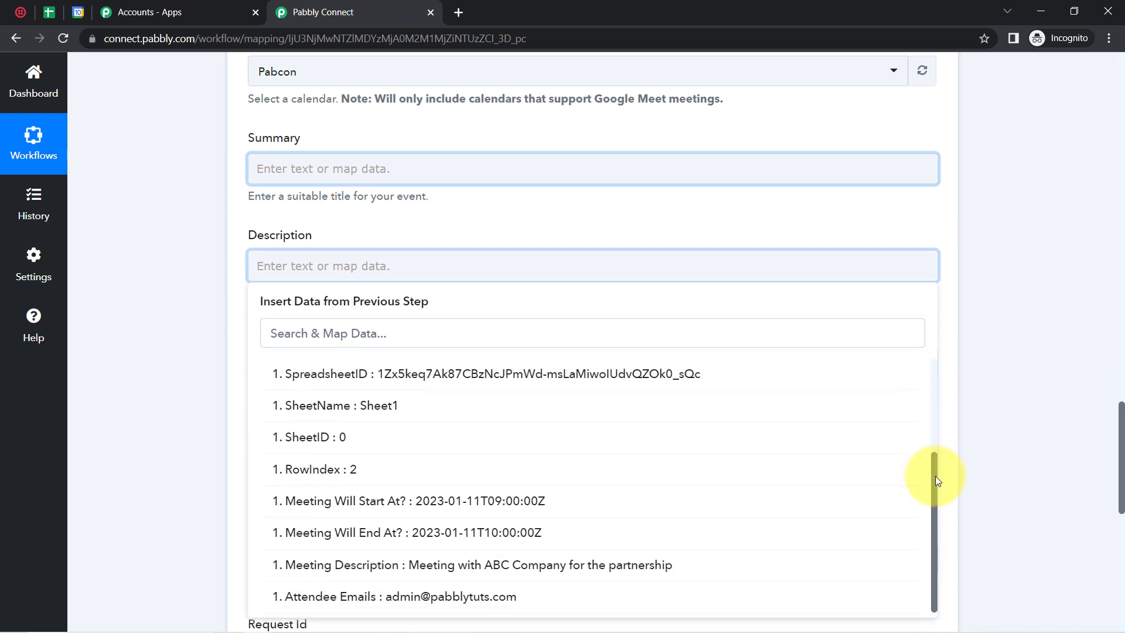
left_click(573, 571)
left_click(170, 302)
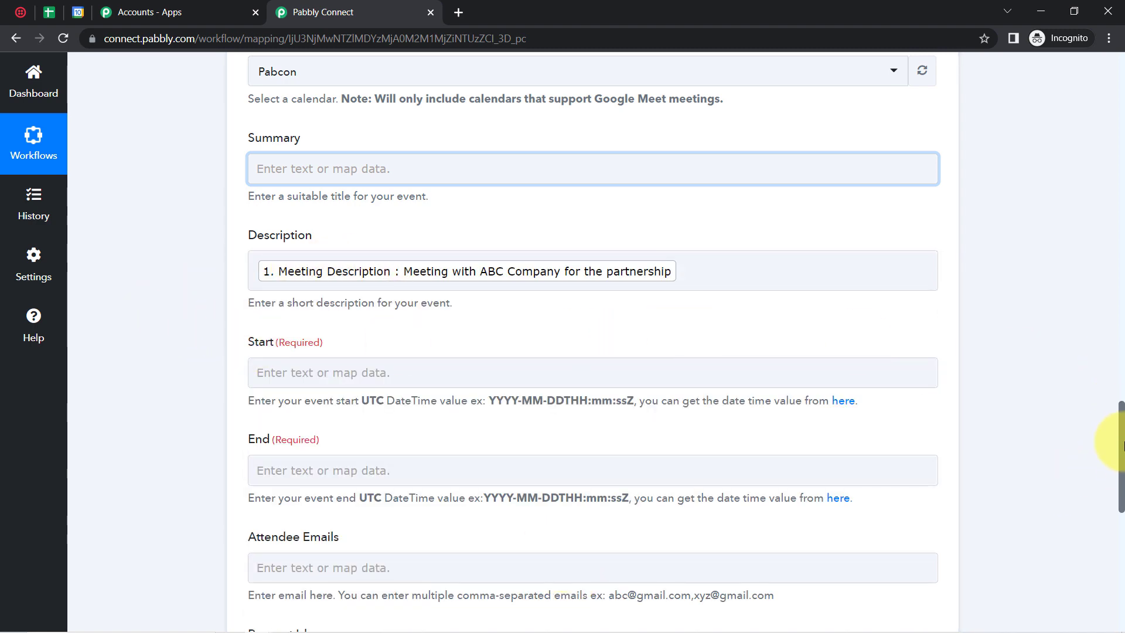
scroll(1122, 450, "down", 3)
Step: Map Start to Meeting Will Start At? and End to Meeting Will End At?
left_click(296, 176)
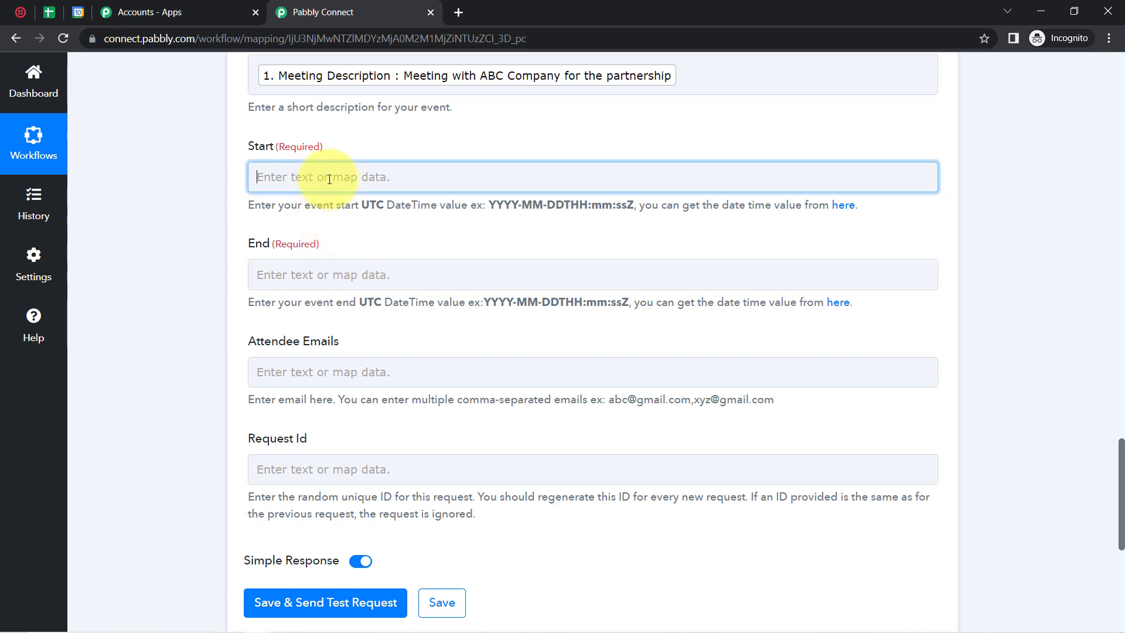
left_click(344, 287)
left_click(319, 245)
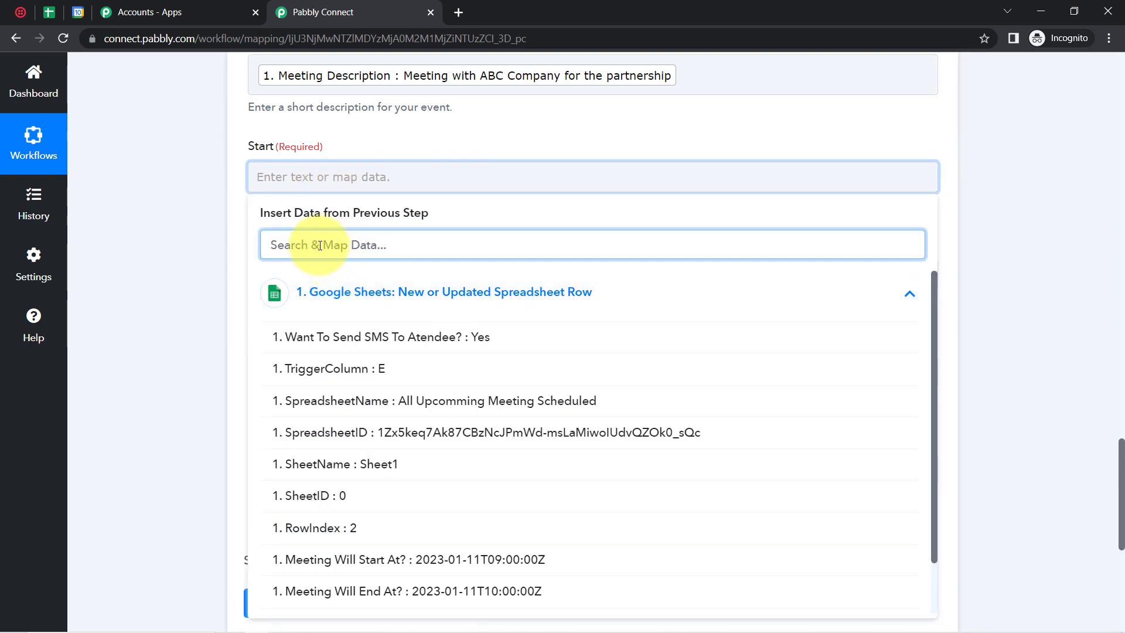
type("st")
left_click(326, 339)
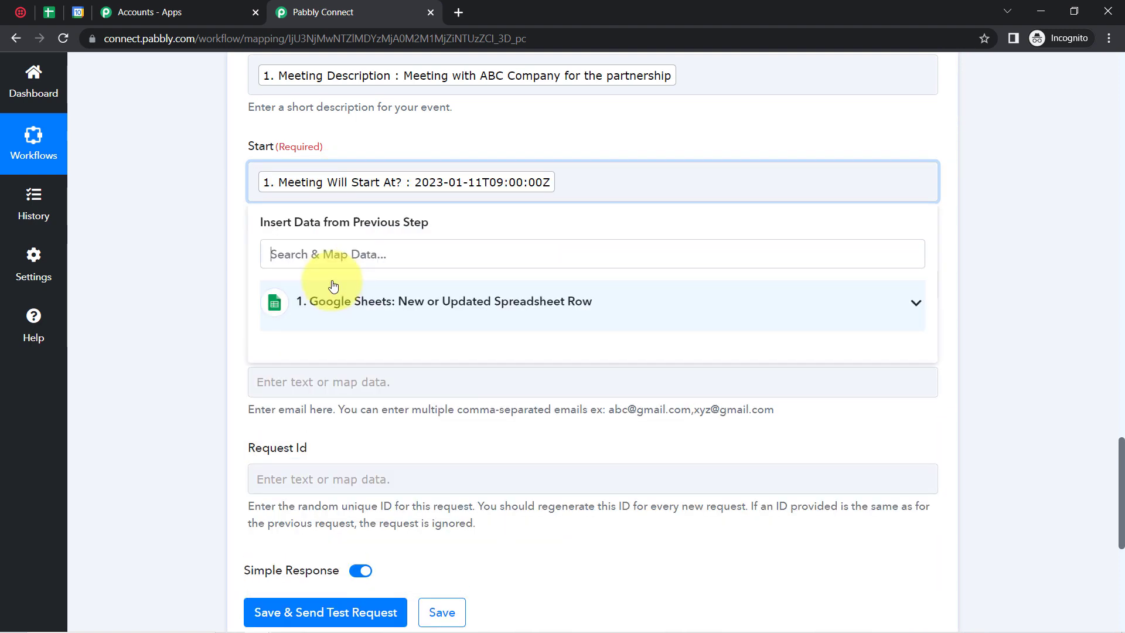
left_click(188, 329)
left_click(327, 295)
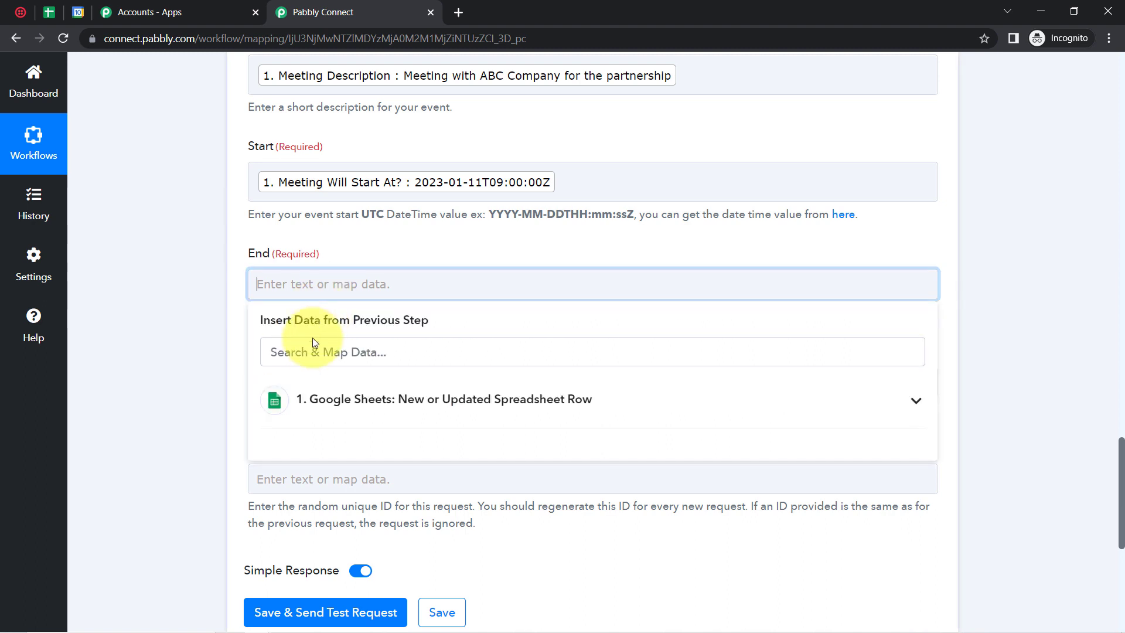
left_click(311, 346)
type("end")
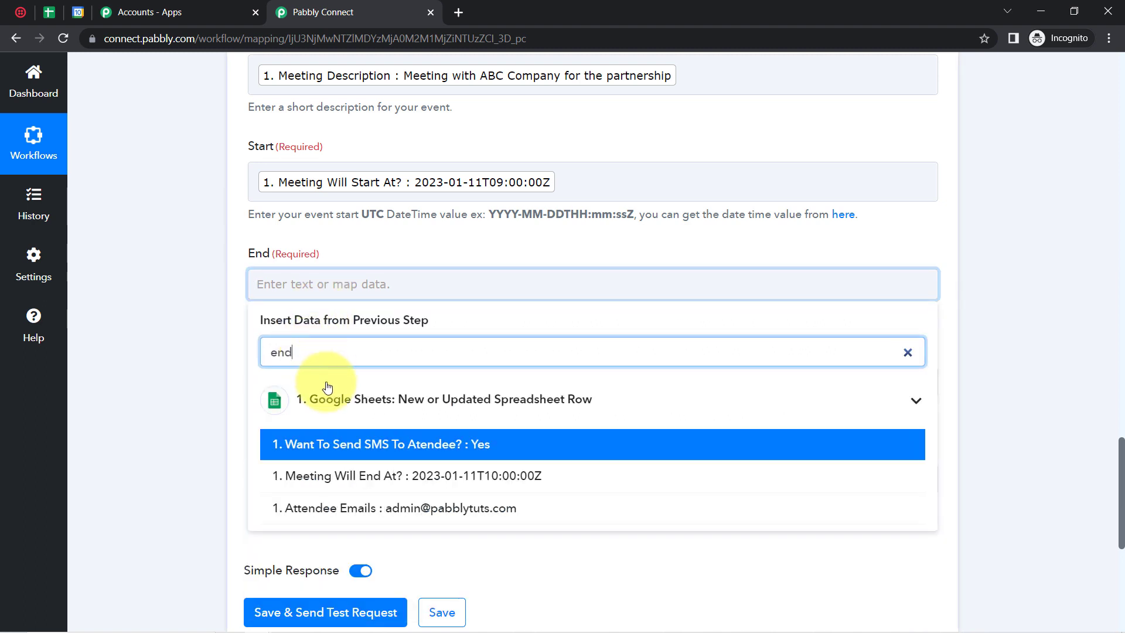
left_click(426, 475)
Step: Map the Attendee Emails field to the sheet's Attendee Emails value
left_click(298, 391)
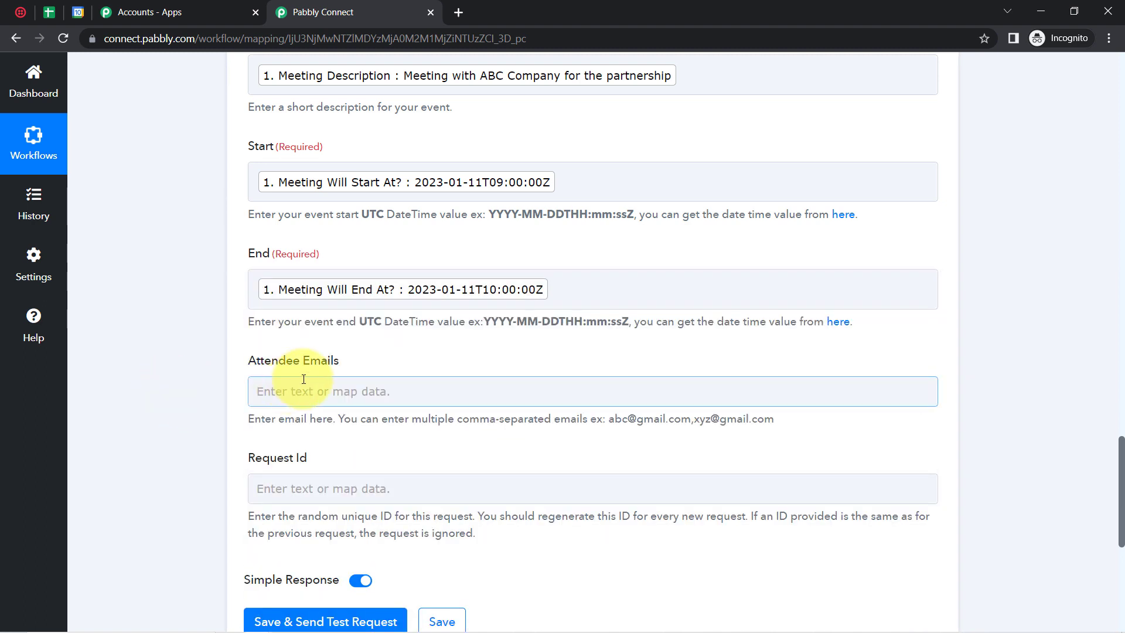
left_click(305, 457)
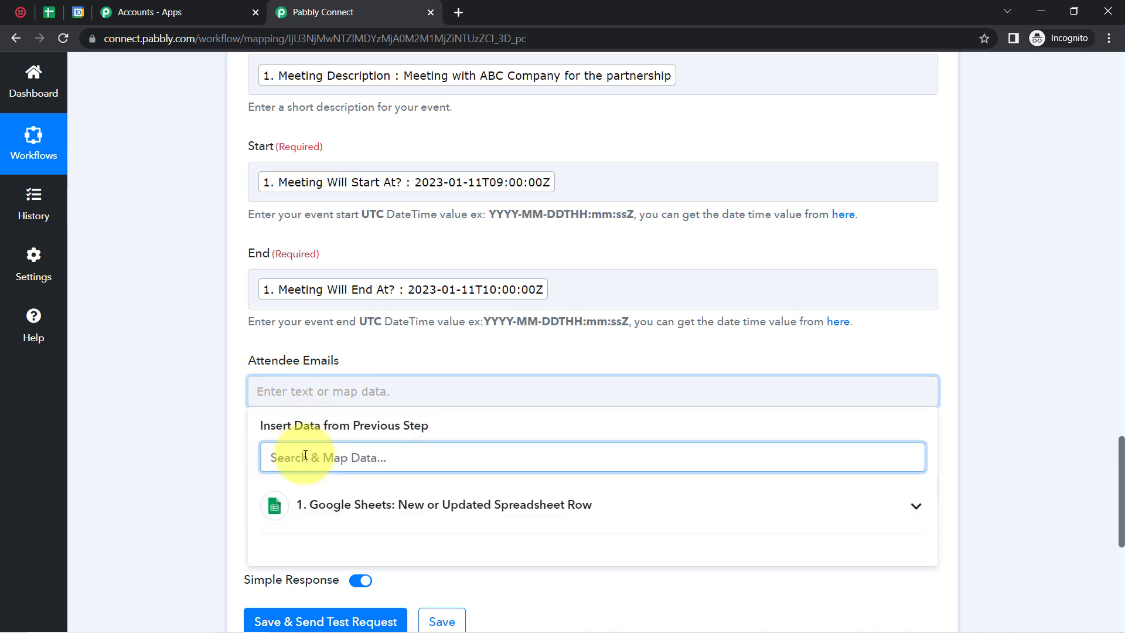
type("@")
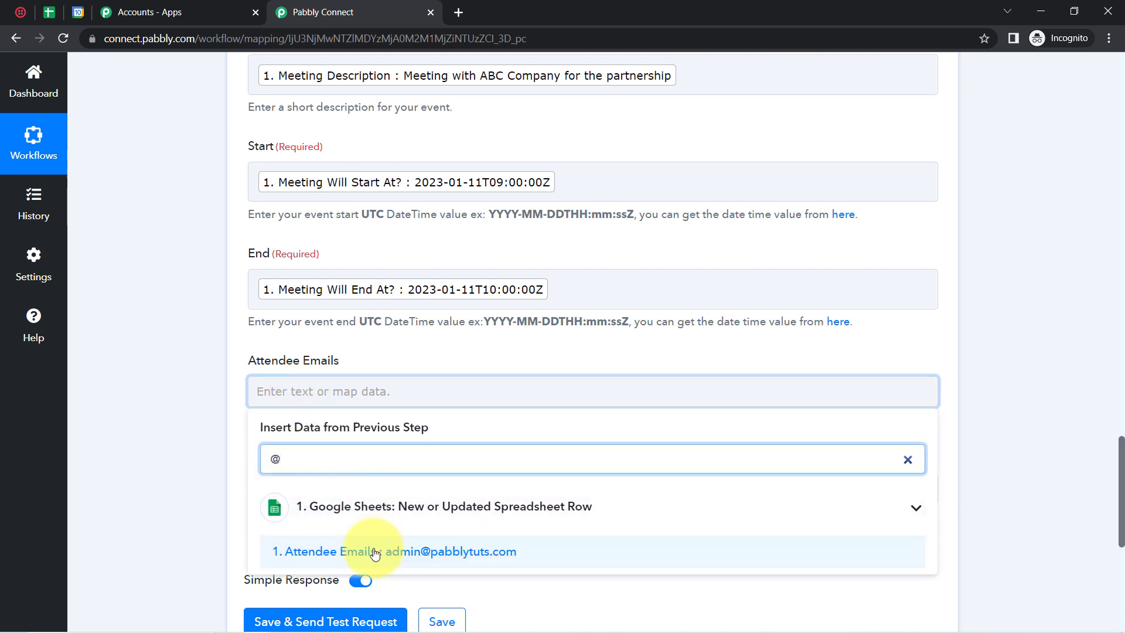
left_click(322, 553)
left_click(125, 460)
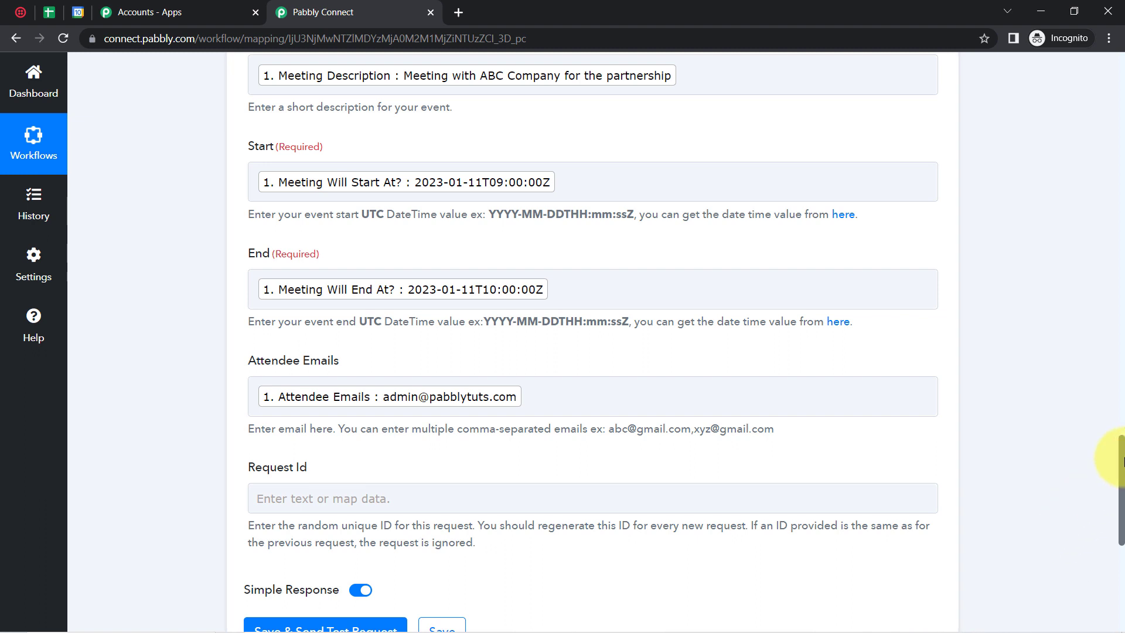
Step: Map Request Id to the sheet's Attendee Emails value as the unique ID
left_click_drag(1122, 461, 1121, 482)
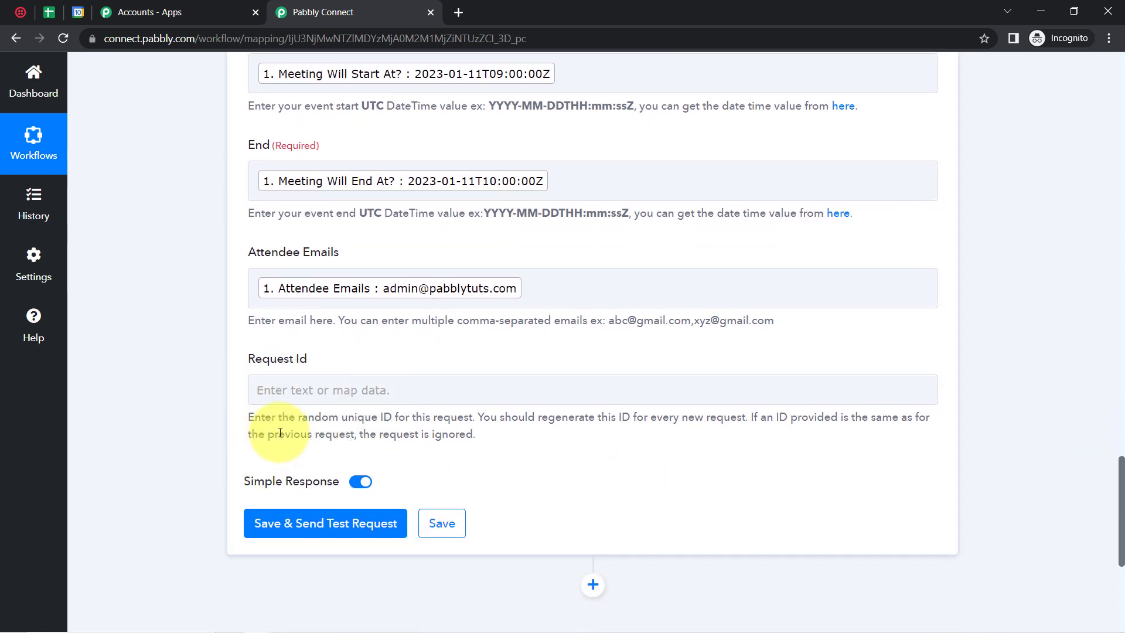
left_click_drag(289, 420, 426, 420)
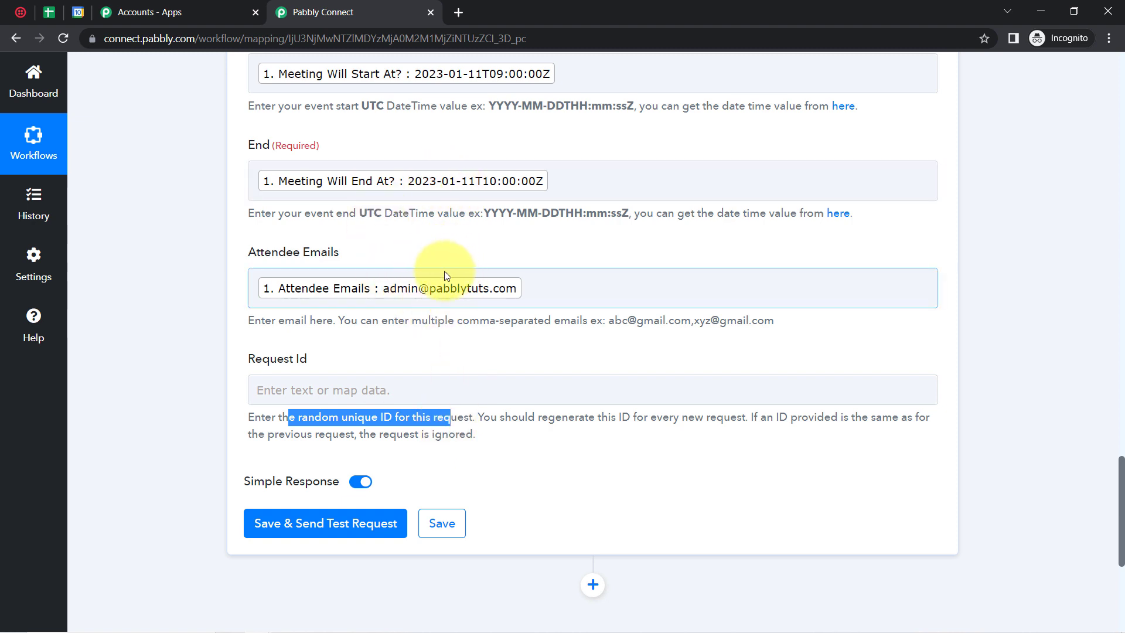
left_click(369, 390)
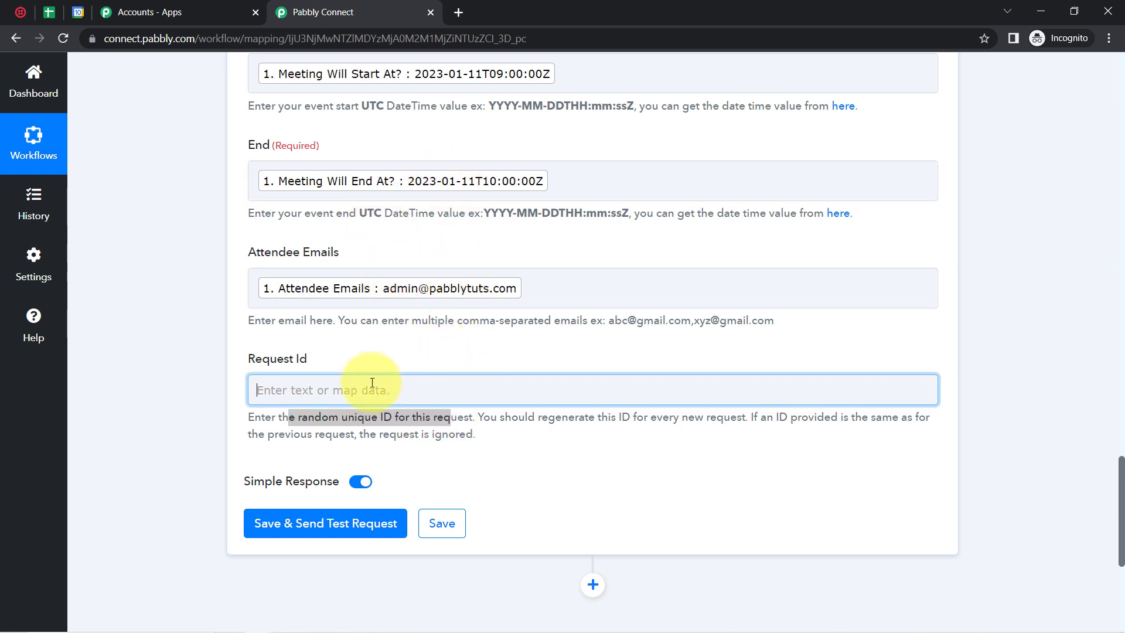
left_click(284, 456)
type("@")
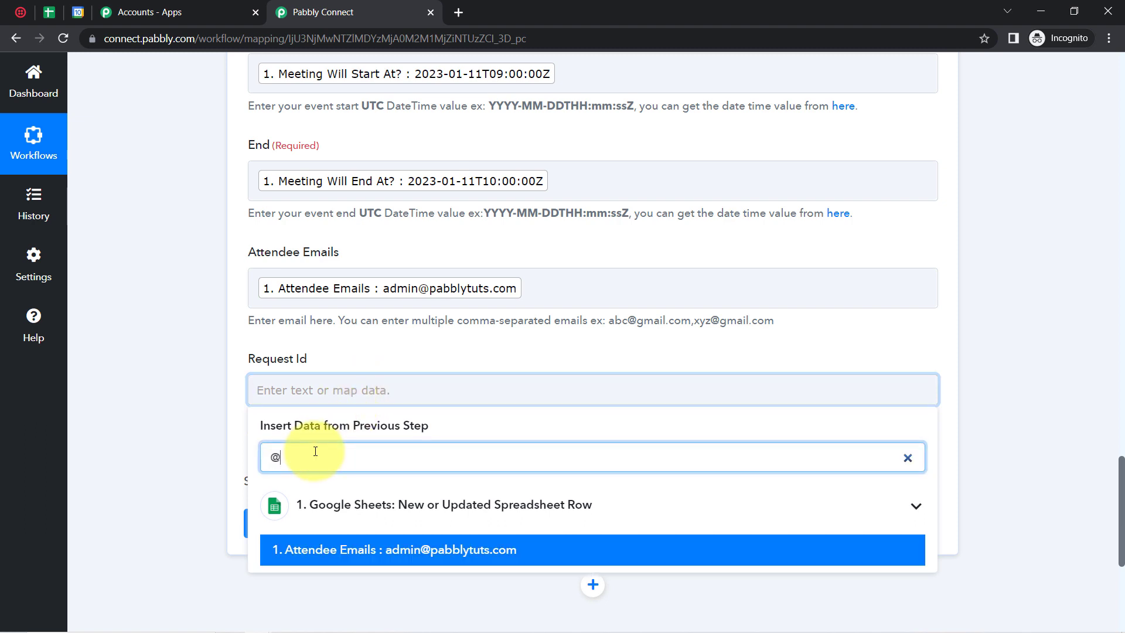
left_click(339, 549)
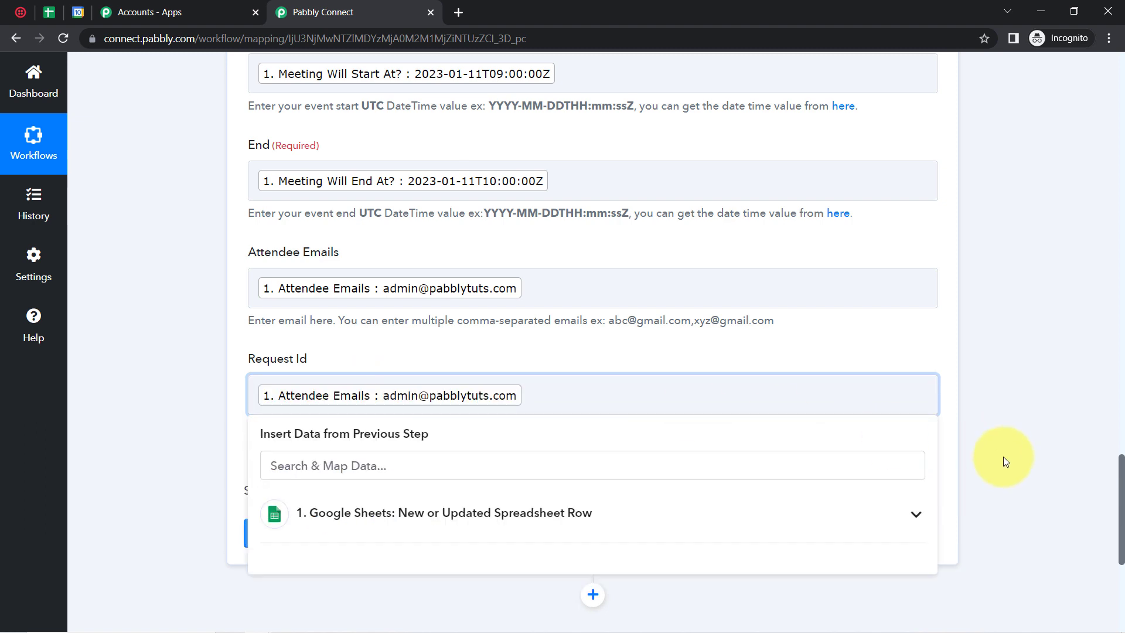
left_click(1003, 457)
left_click_drag(1122, 515, 1119, 424)
scroll(1119, 422, "up", 1)
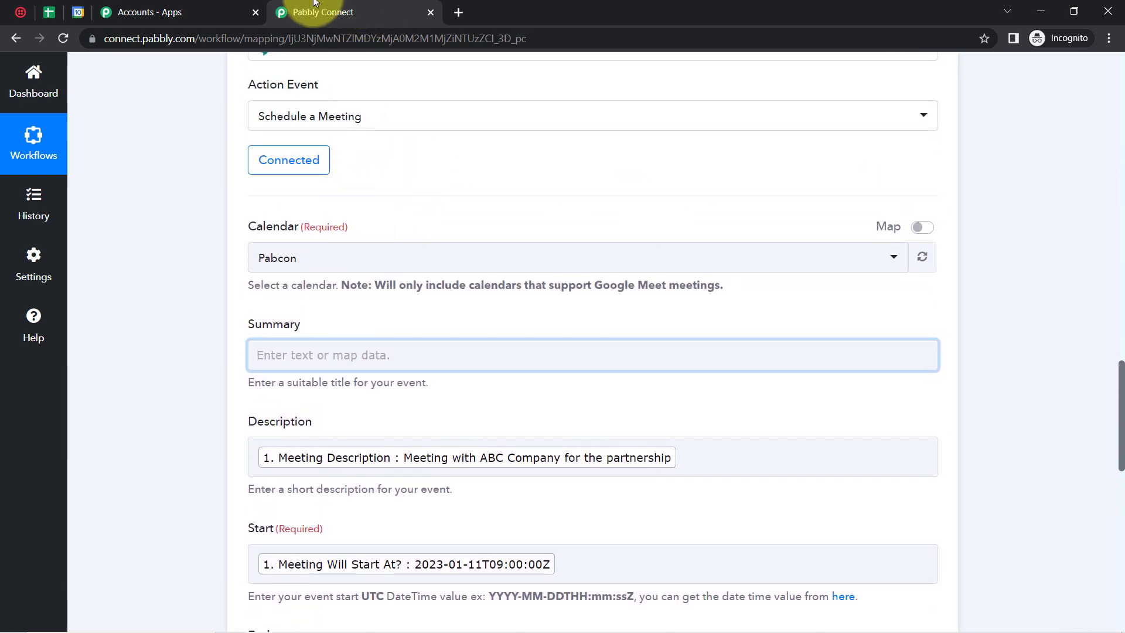
left_click(78, 12)
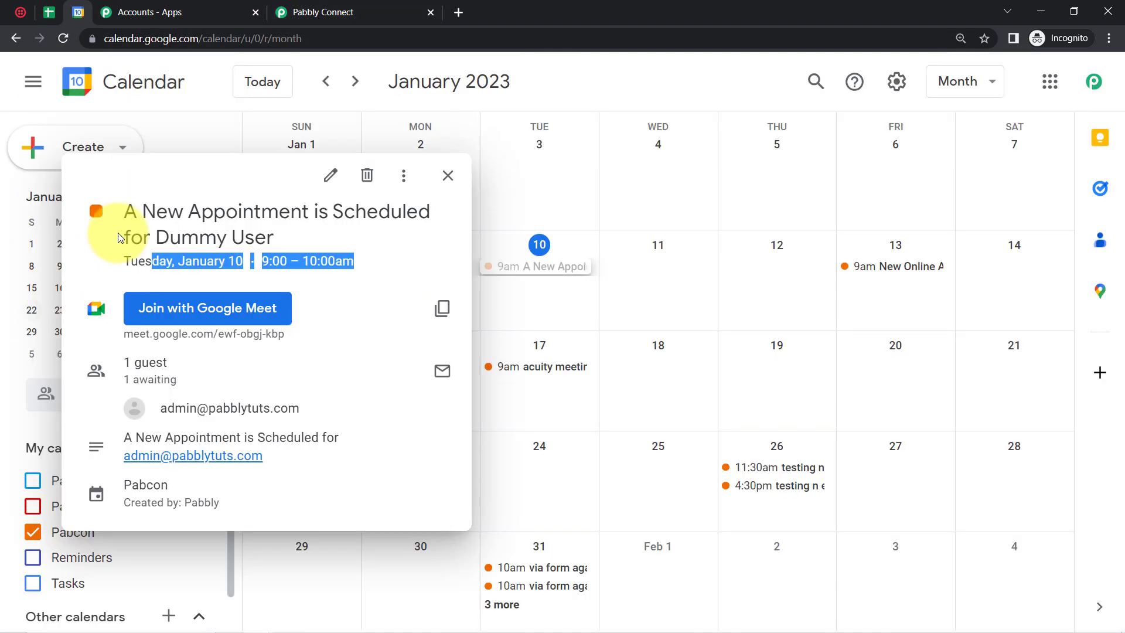
left_click(448, 177)
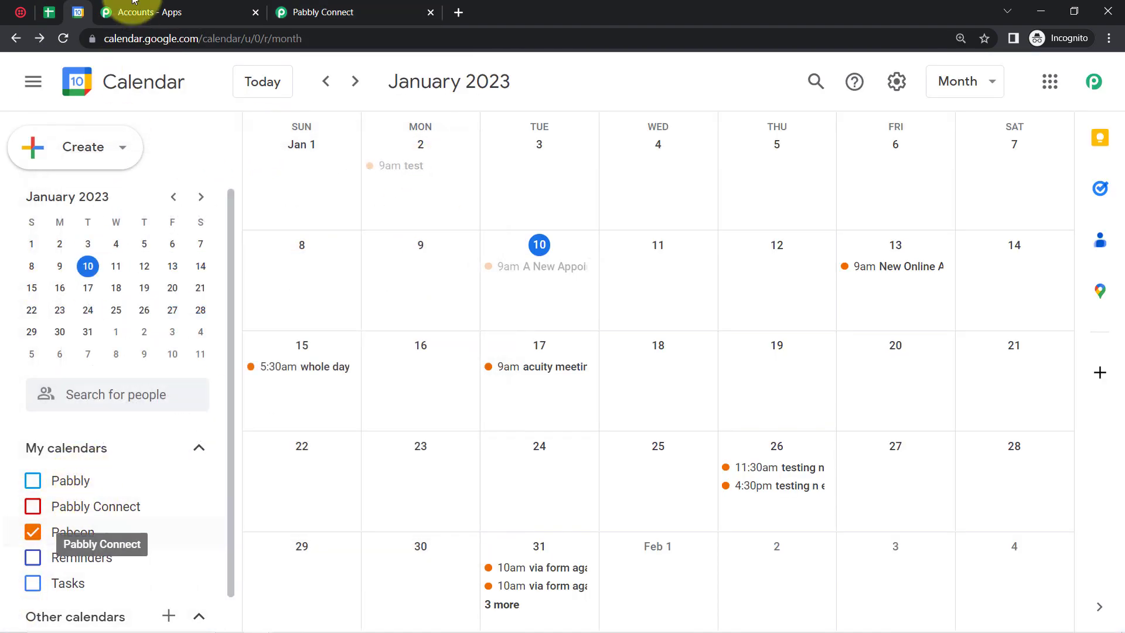
left_click(293, 8)
left_click(270, 257)
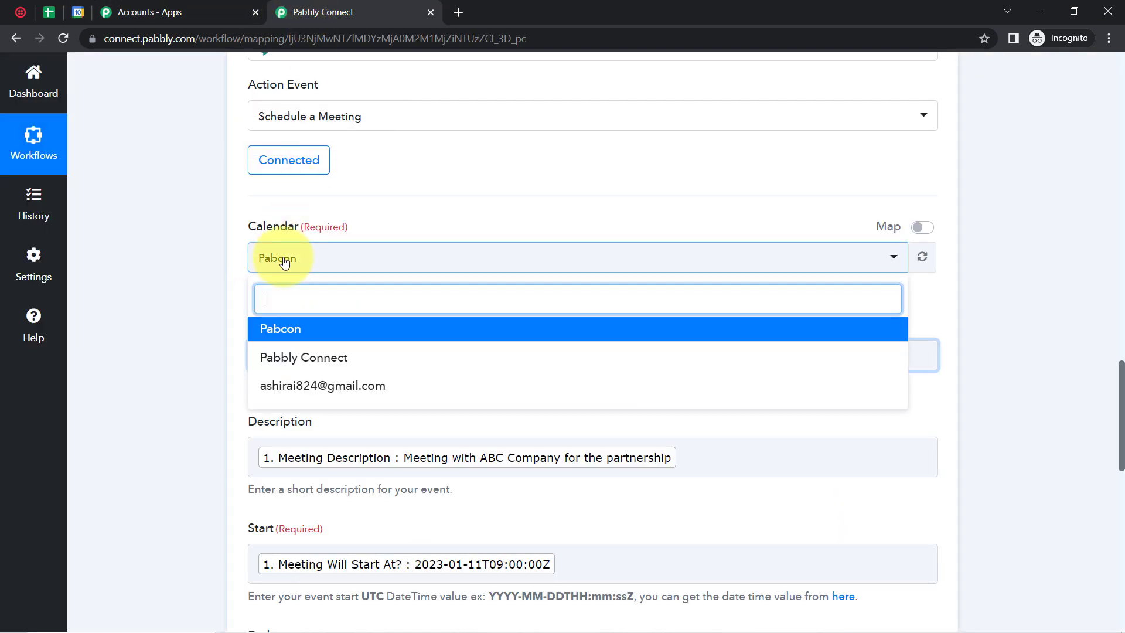
left_click(257, 273)
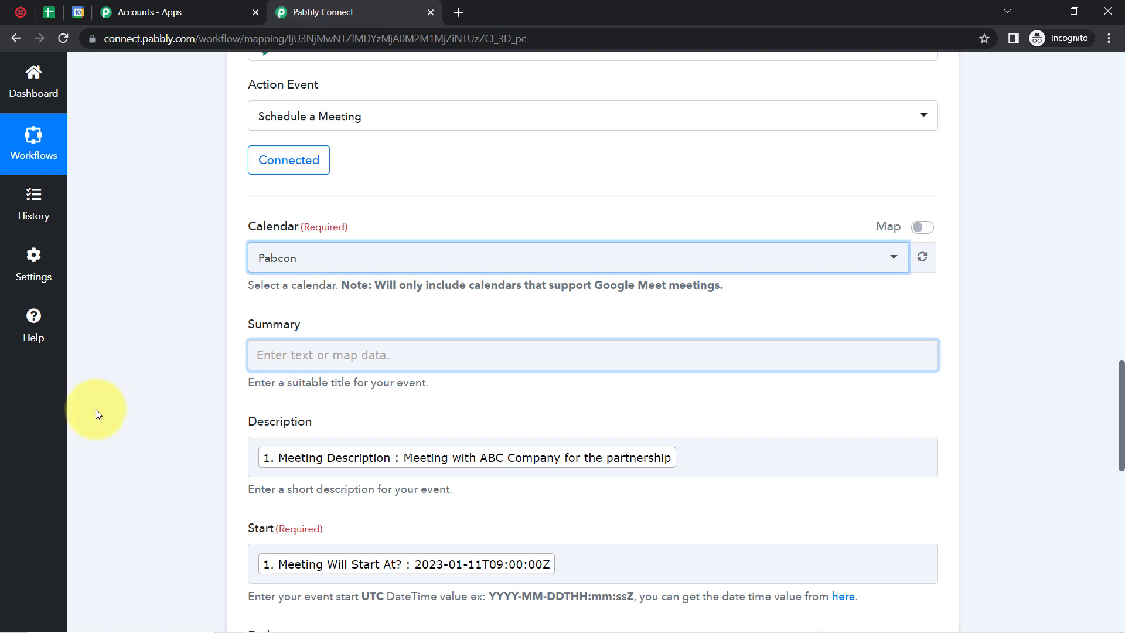
left_click(80, 13)
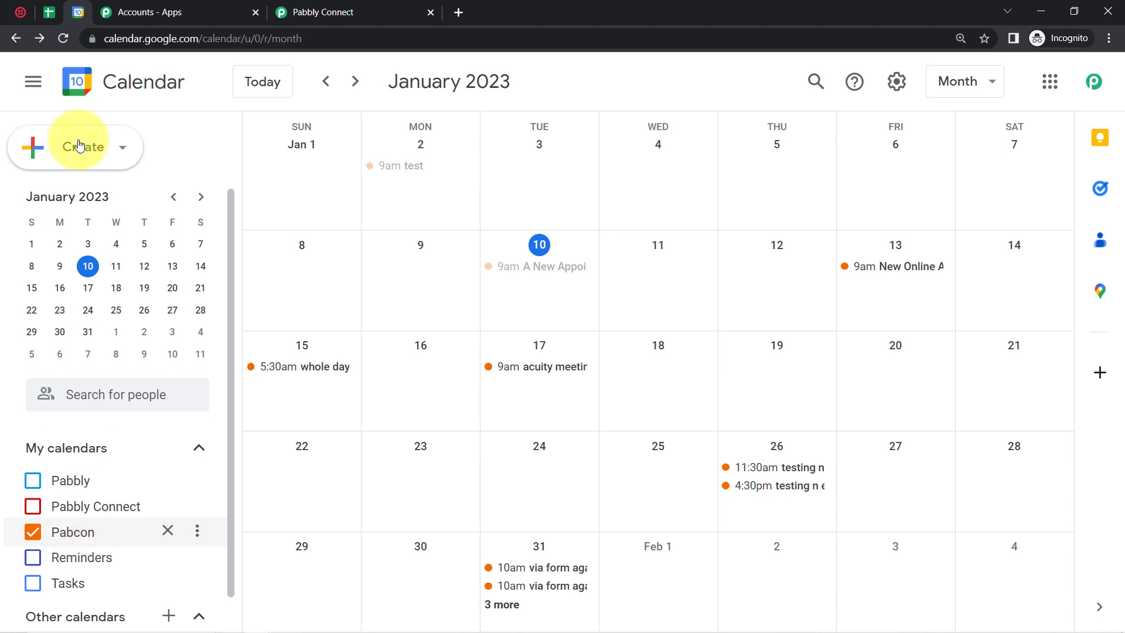
left_click(314, 10)
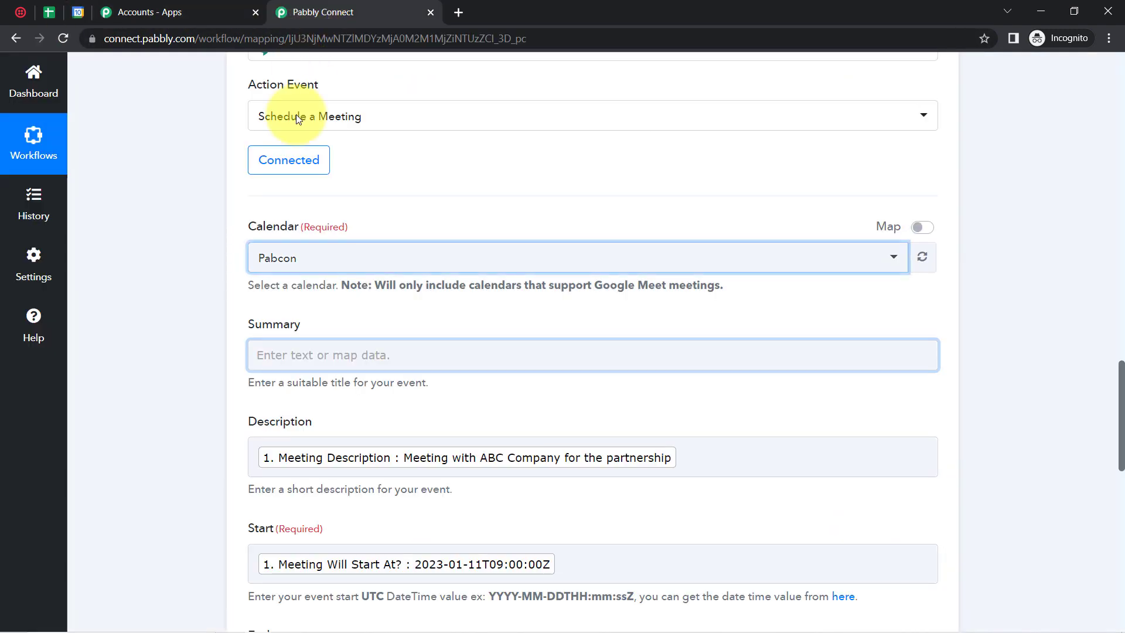
left_click(1108, 313)
scroll(1122, 368, "down", 6)
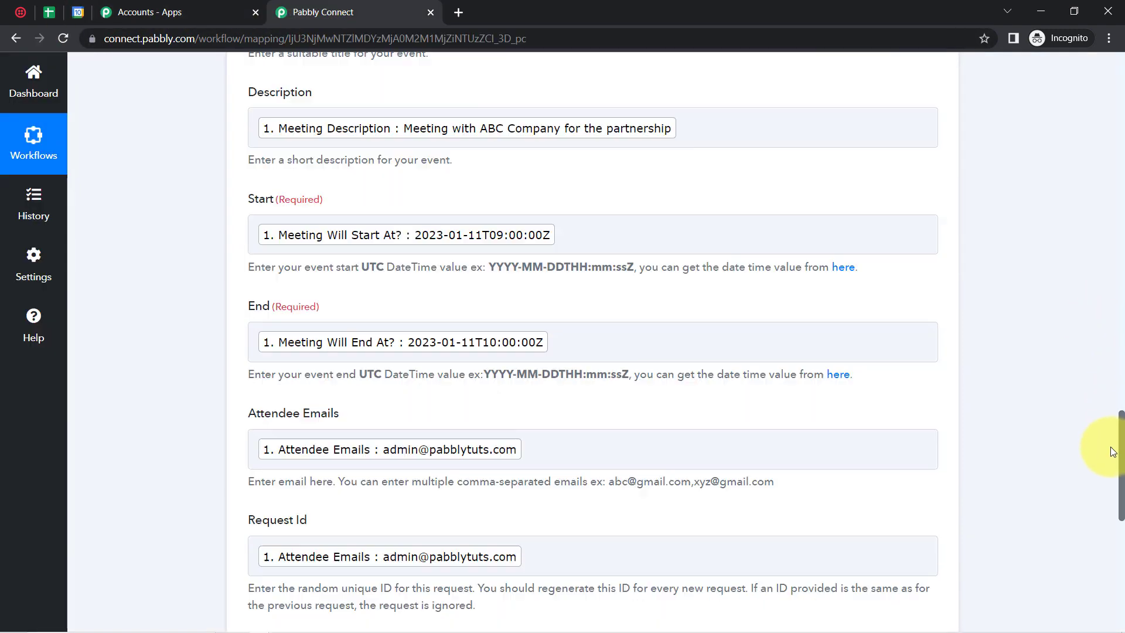
scroll(1096, 431, "up", 4)
scroll(1095, 407, "up", 1)
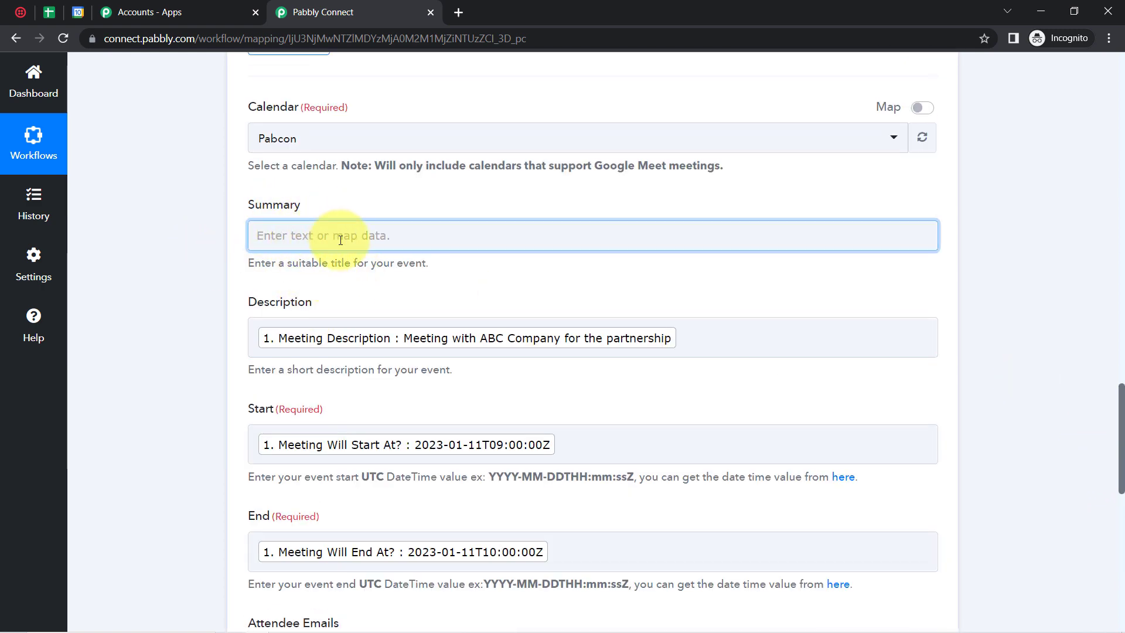
left_click(52, 14)
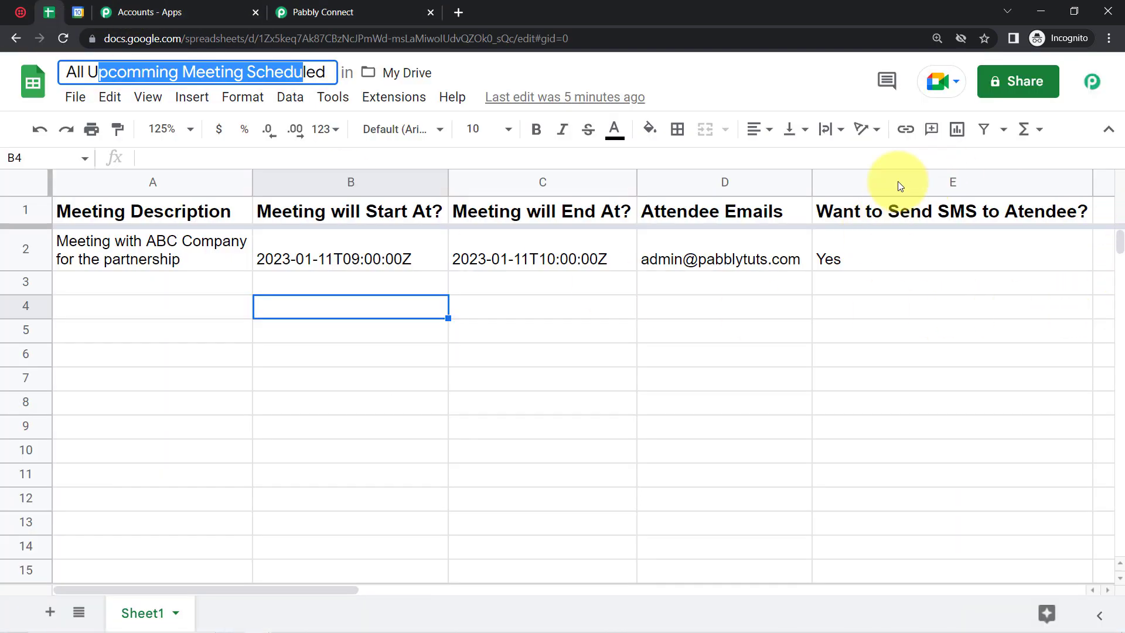
left_click(678, 335)
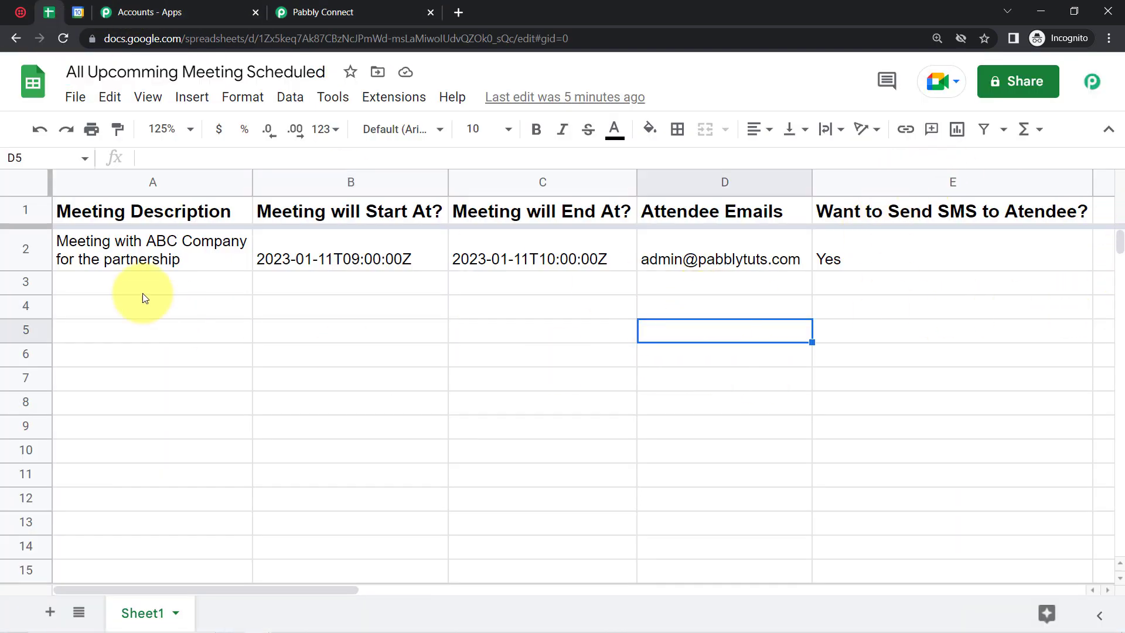
left_click(347, 10)
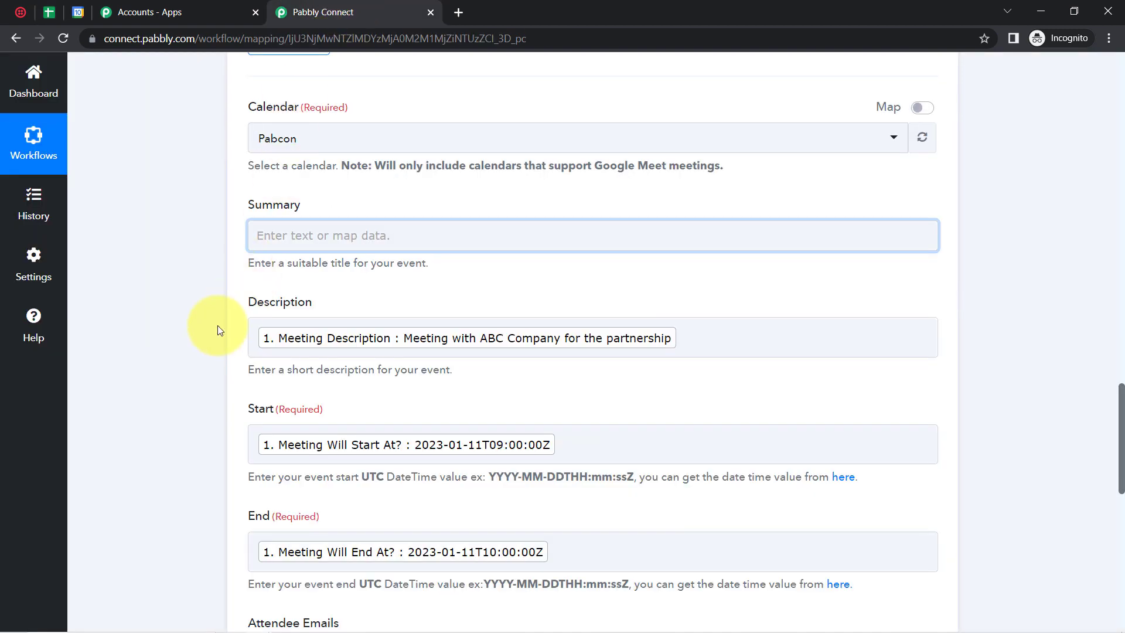
Step: Enter 'This is the summary of the meeting' as the Google Meet Summary
left_click(322, 226)
left_click(308, 234)
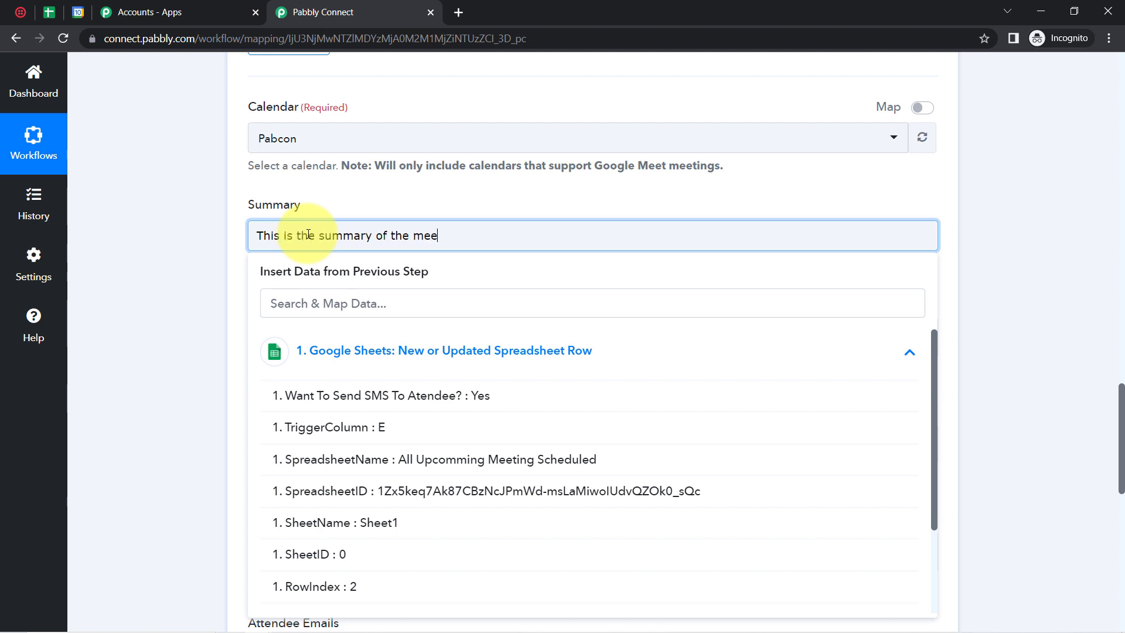
left_click(100, 331)
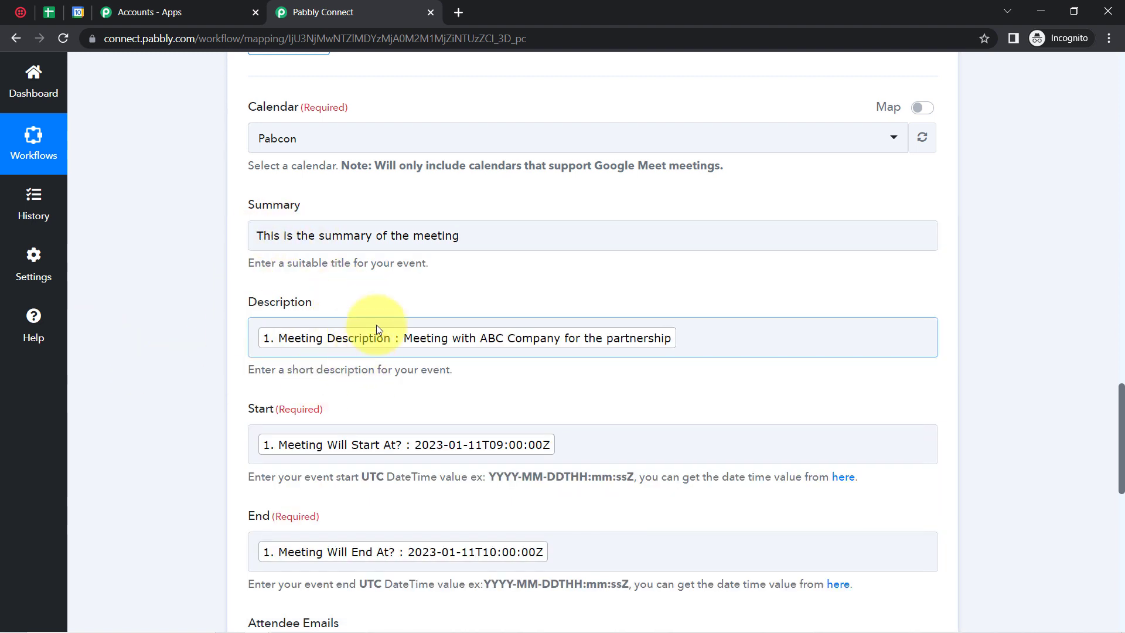
left_click(355, 235)
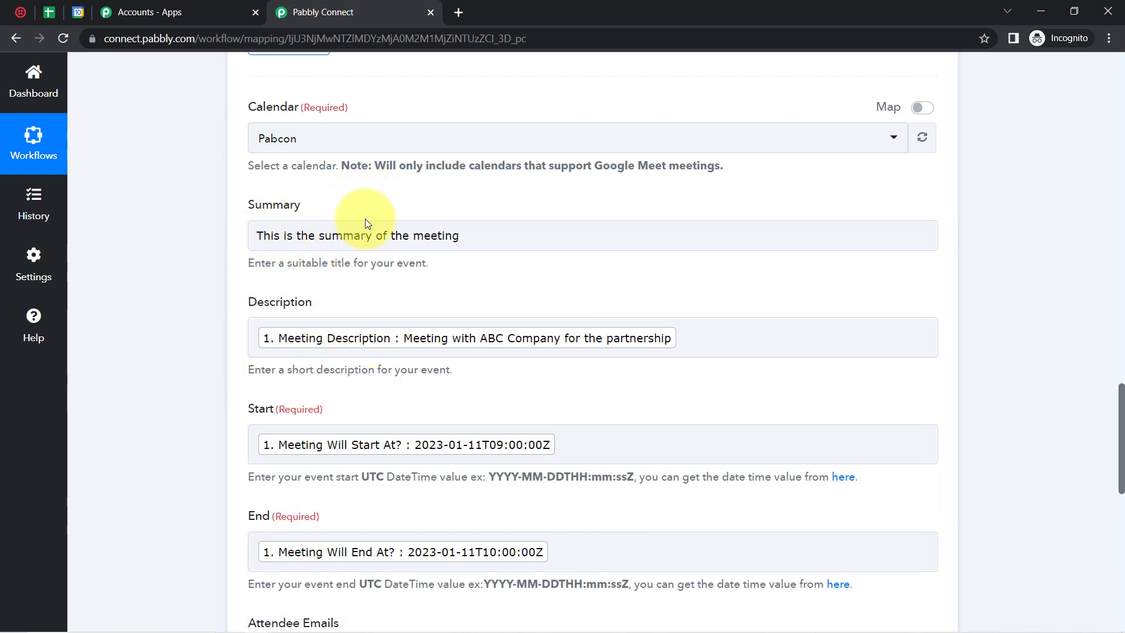
left_click(470, 322)
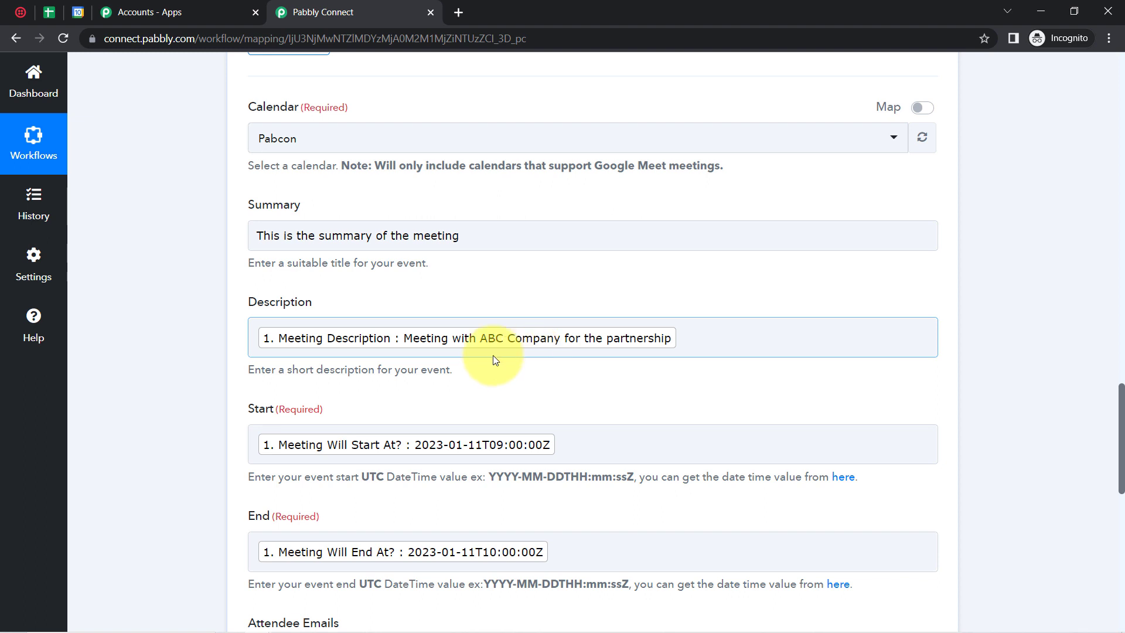
left_click(396, 241)
key("ctrl+a")
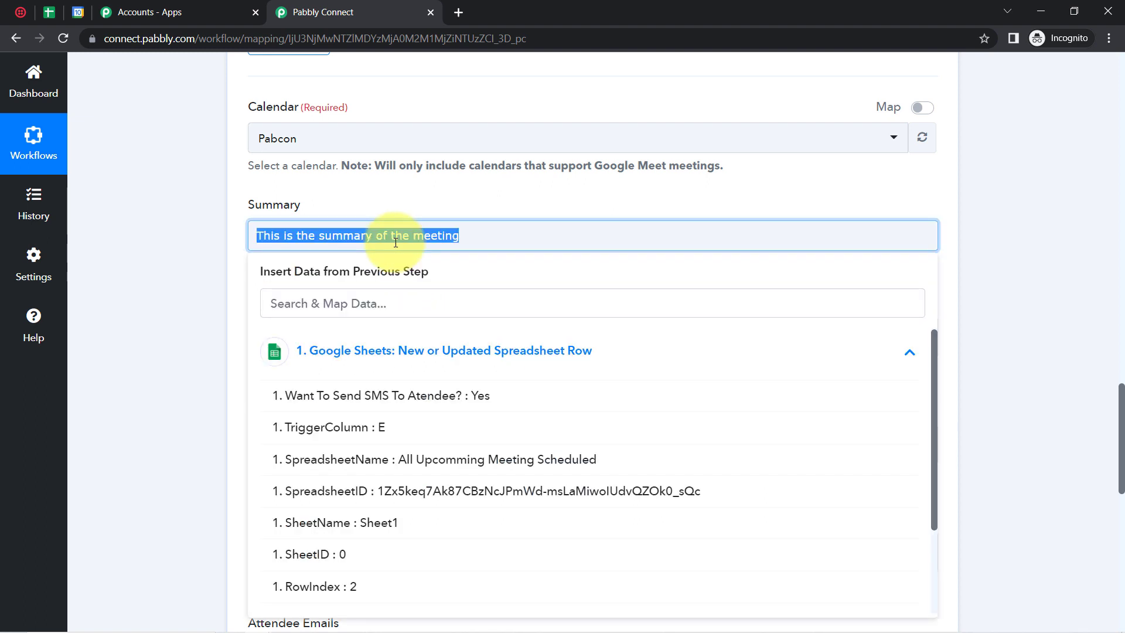
left_click(418, 223)
left_click(502, 203)
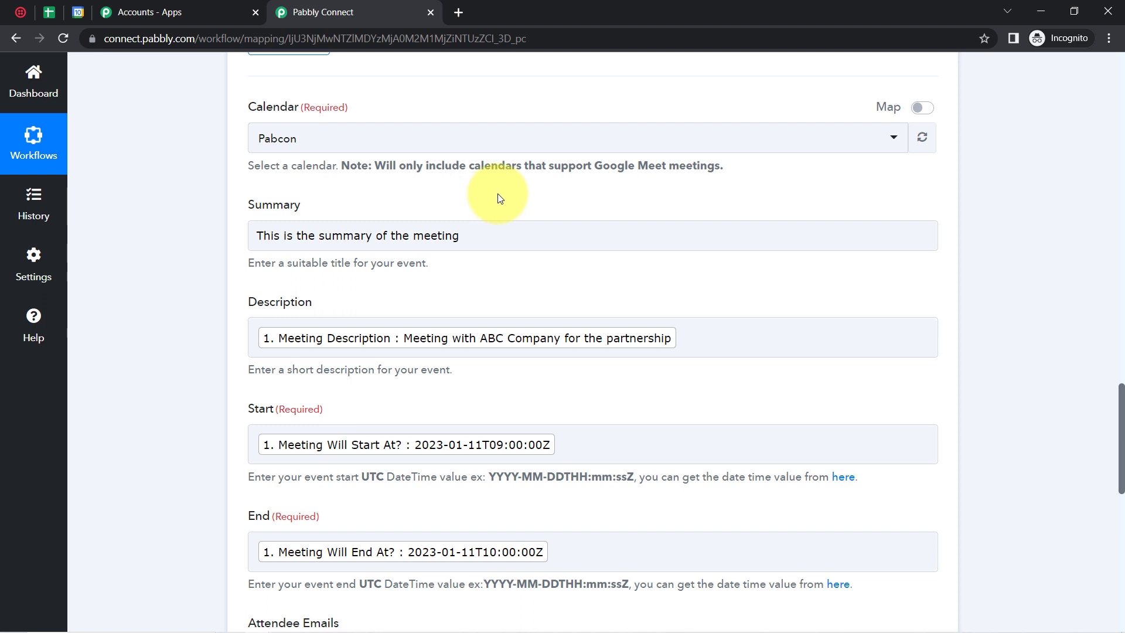
Step: Save the Google Meet step and send a test request, confirming a calendar event
left_click_drag(1120, 442, 1121, 544)
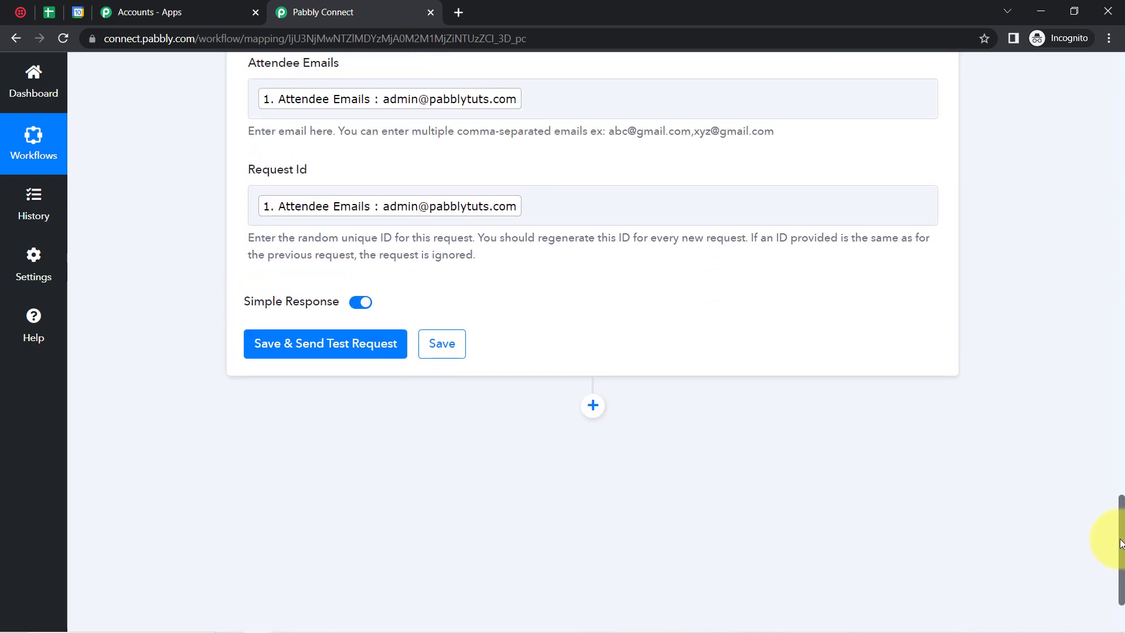
left_click(297, 348)
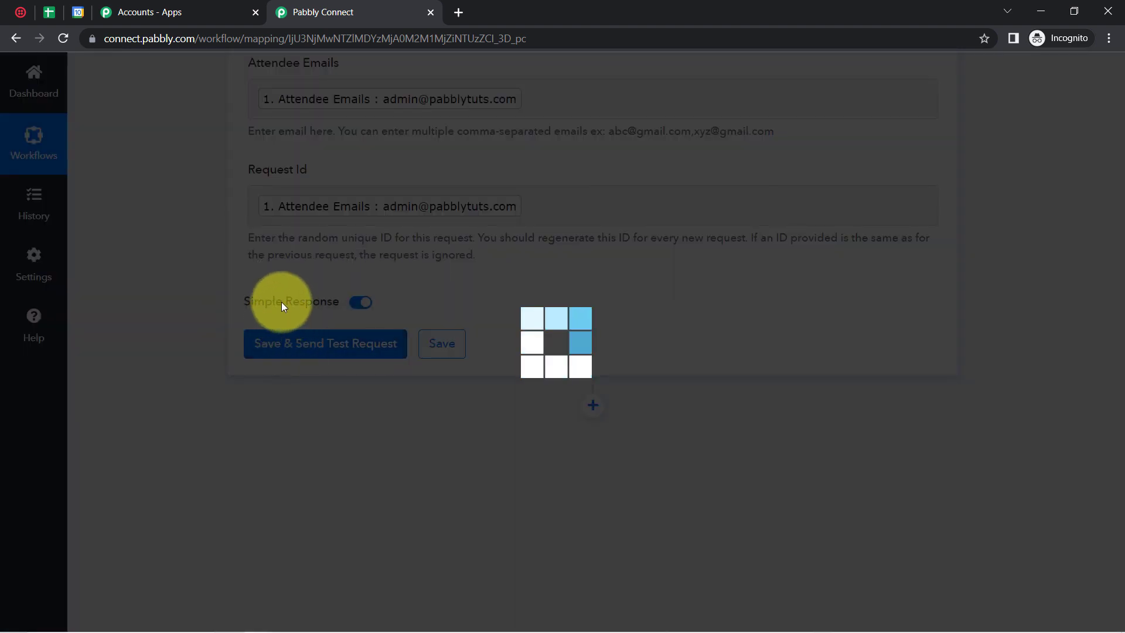
mouse_move(50, 12)
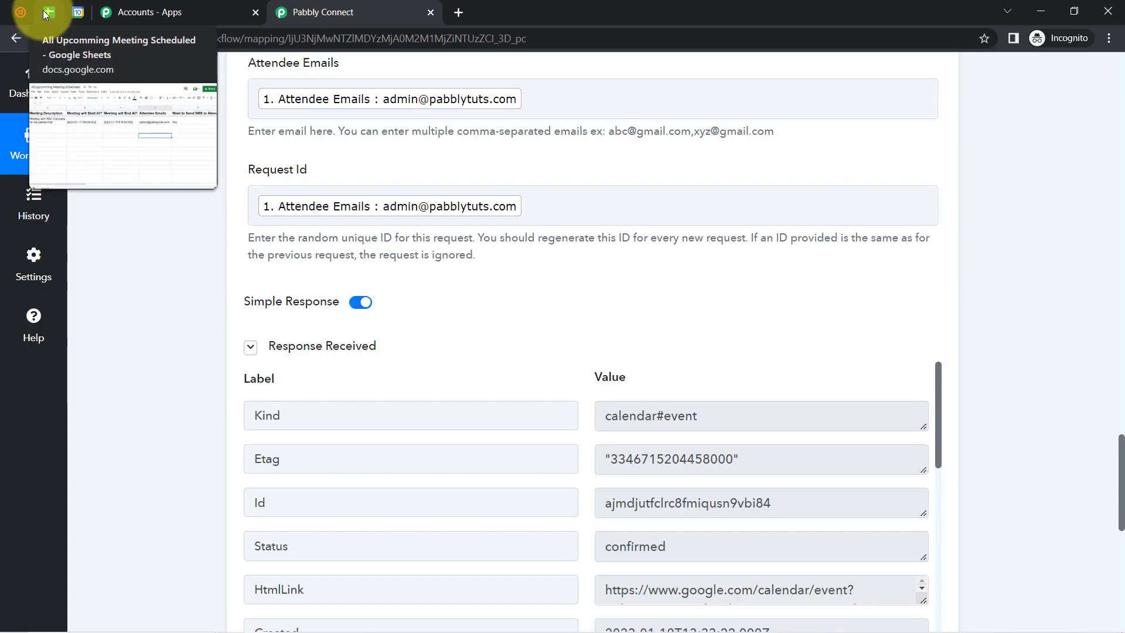
left_click(47, 11)
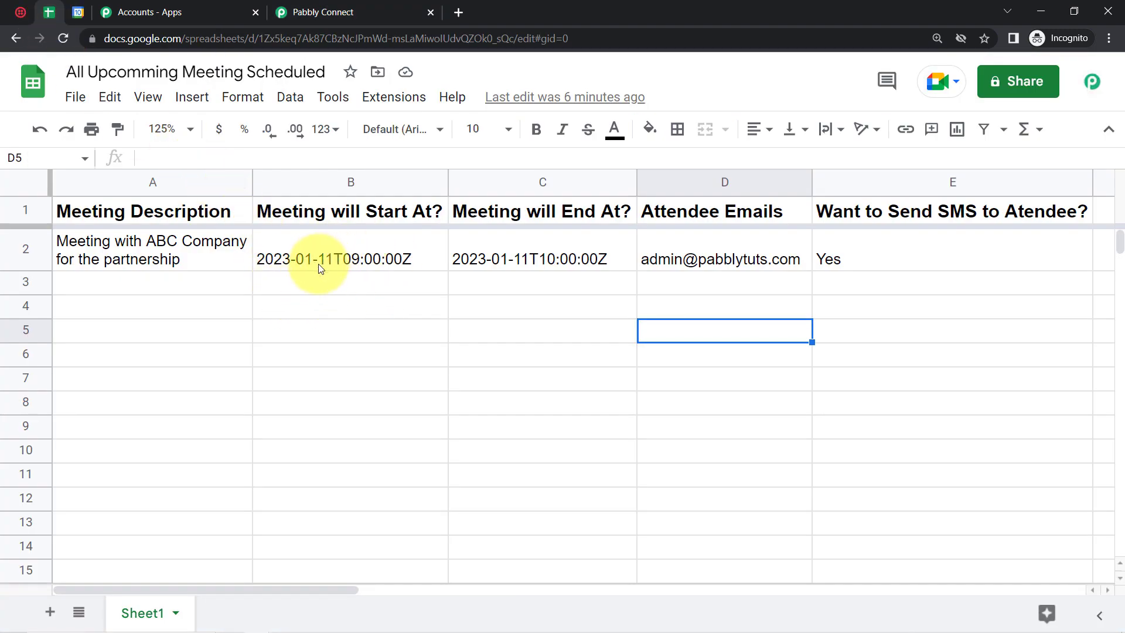
Step: Open the January 11 event 'This is the summary of the meeting' and verify its 2:30–3:30pm time
left_click(84, 21)
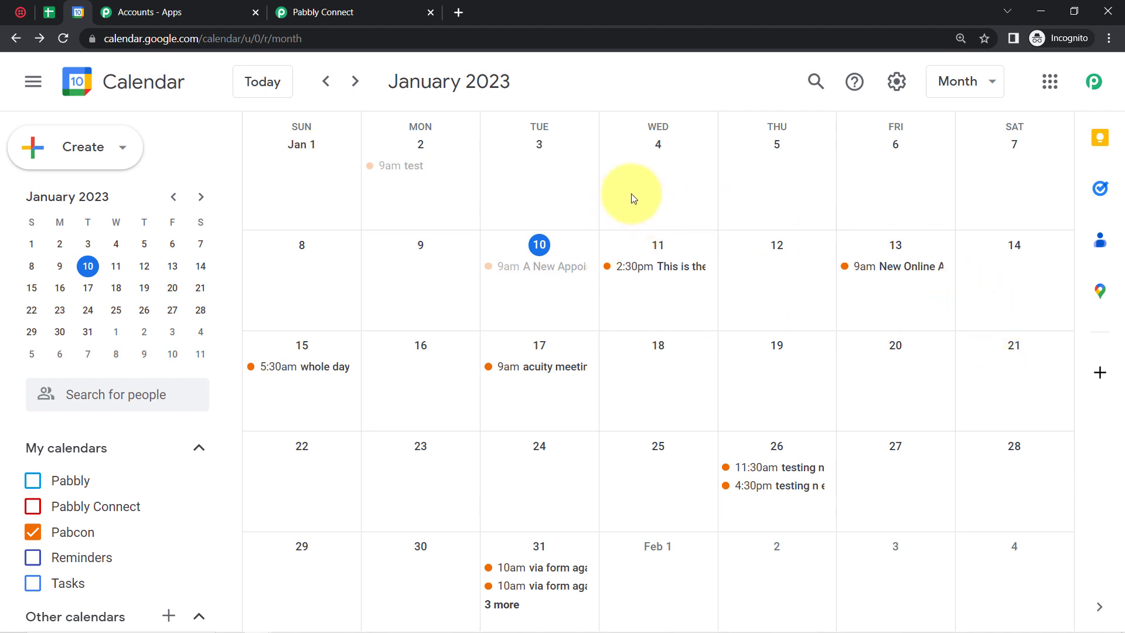
left_click(649, 271)
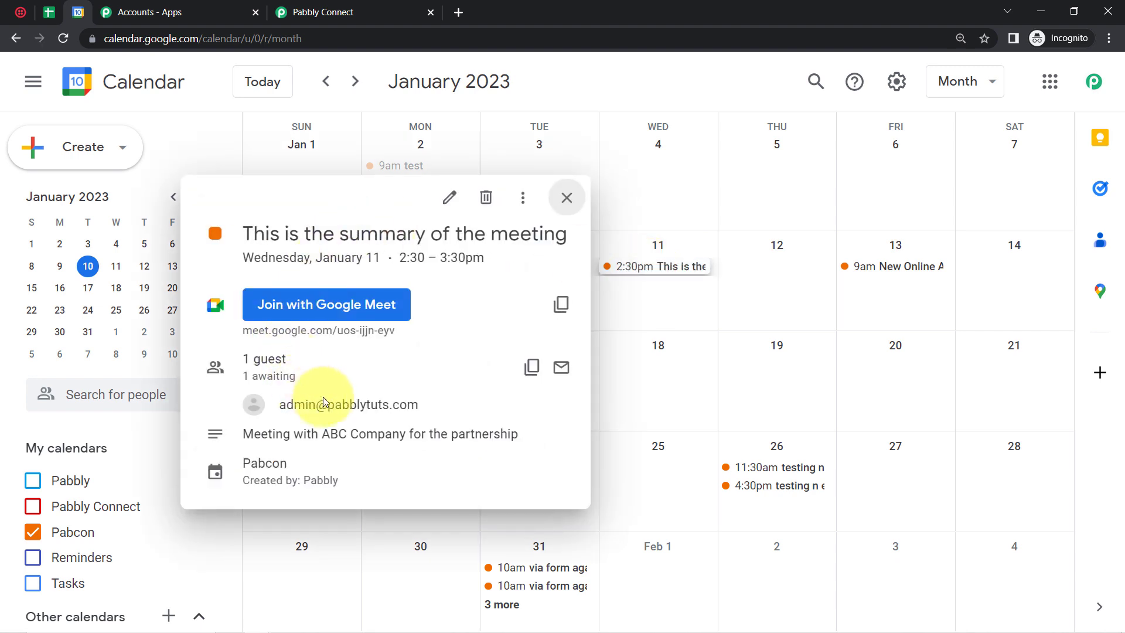
left_click_drag(401, 261, 481, 258)
left_click(407, 263)
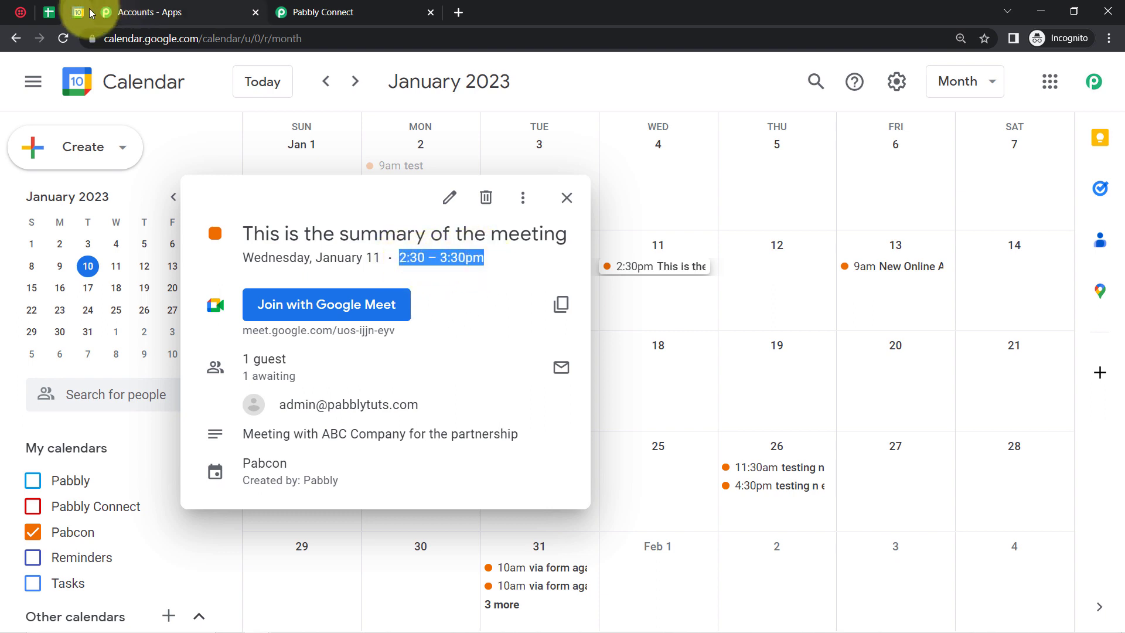
Step: Return to the Pabbly Connect workflow and review the Start/End UTC date format hints
left_click(363, 13)
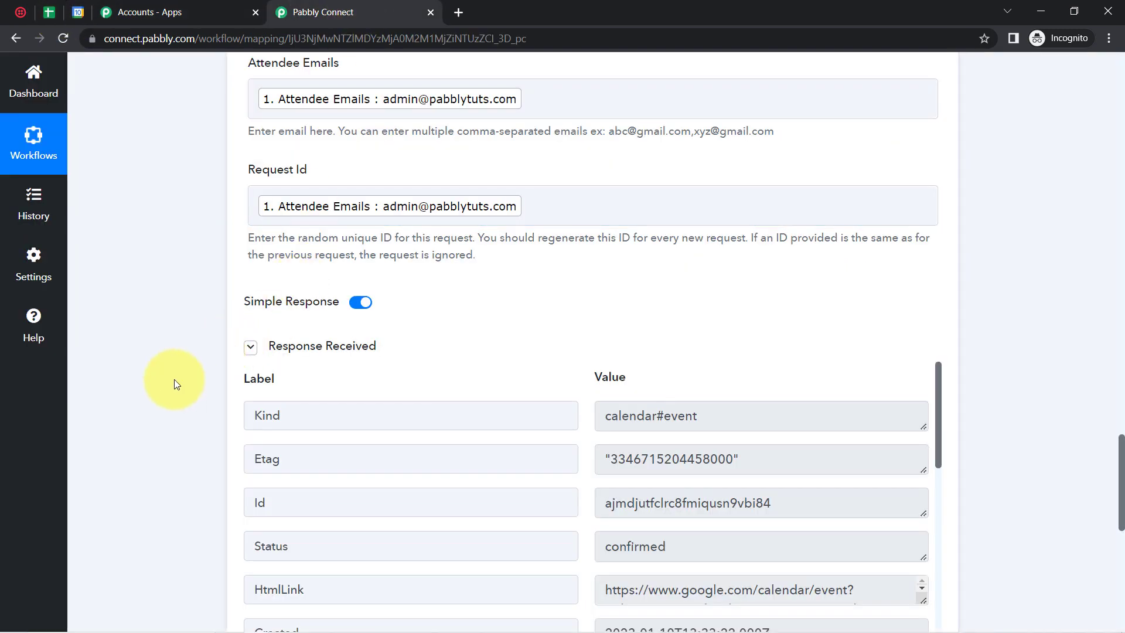
scroll(171, 384, "up", 3)
scroll(215, 373, "up", 3)
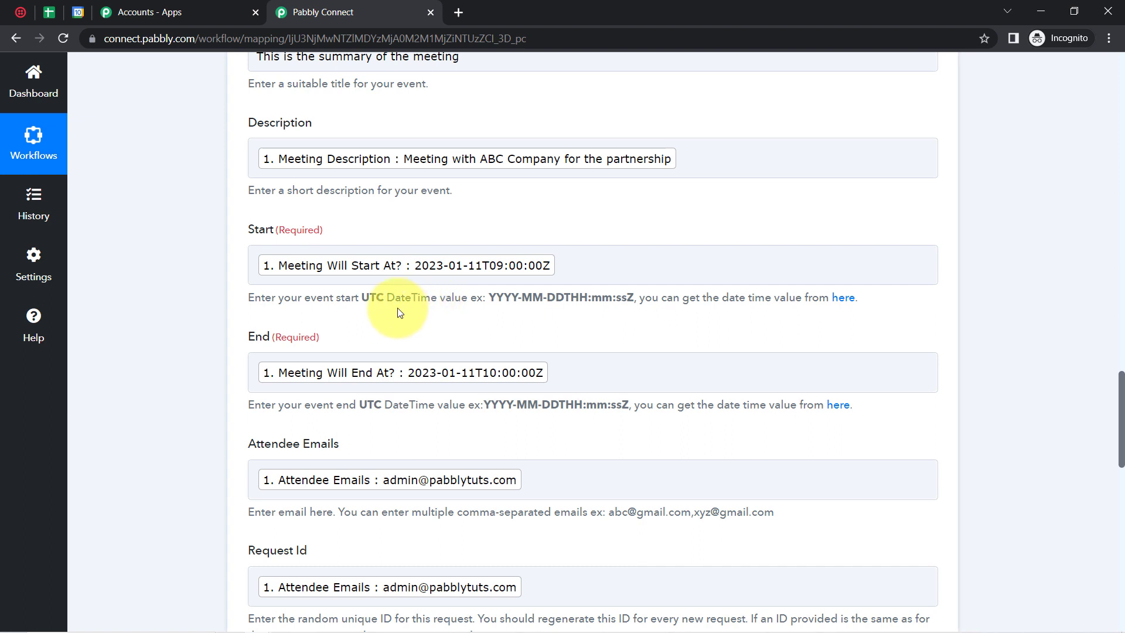
left_click_drag(489, 299, 628, 298)
left_click(530, 299)
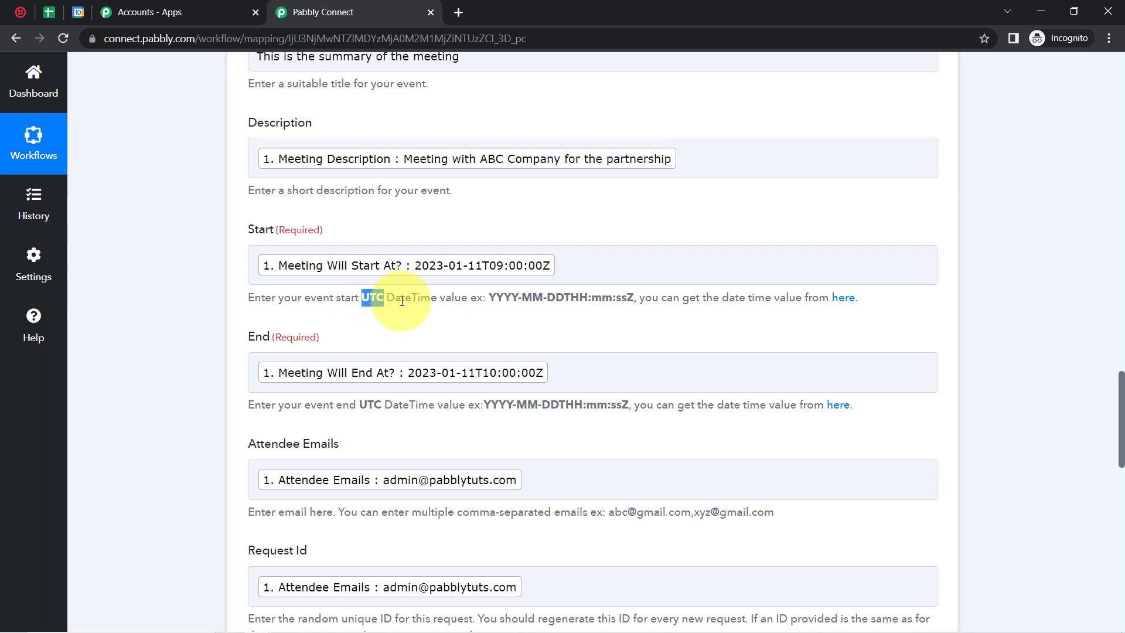
left_click(402, 301)
left_click_drag(489, 293, 630, 300)
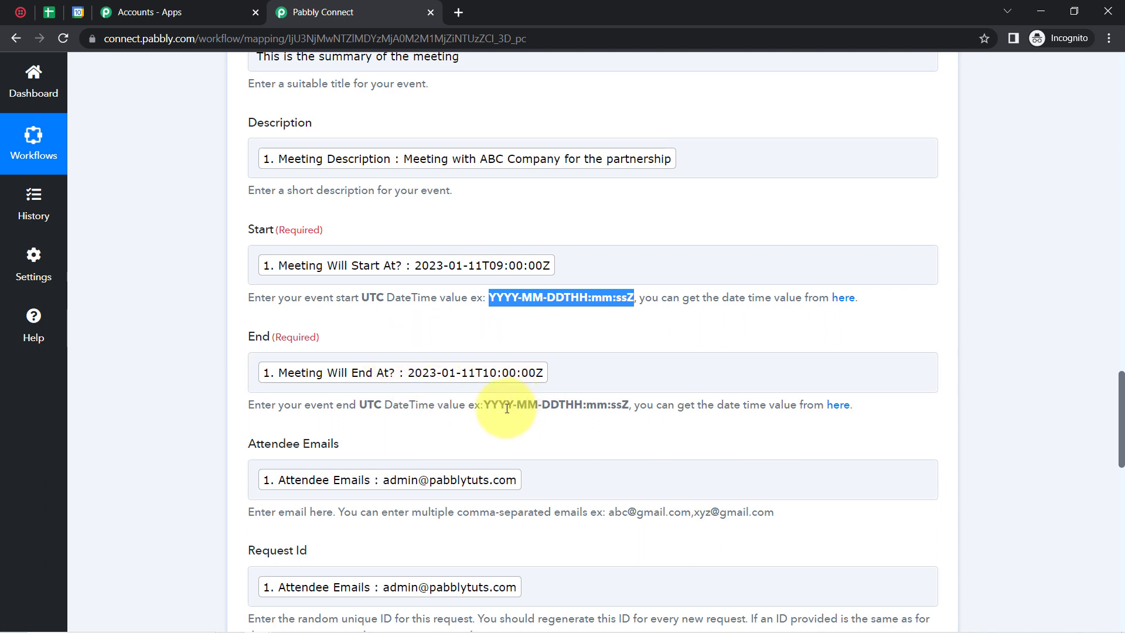
left_click_drag(351, 298, 399, 304)
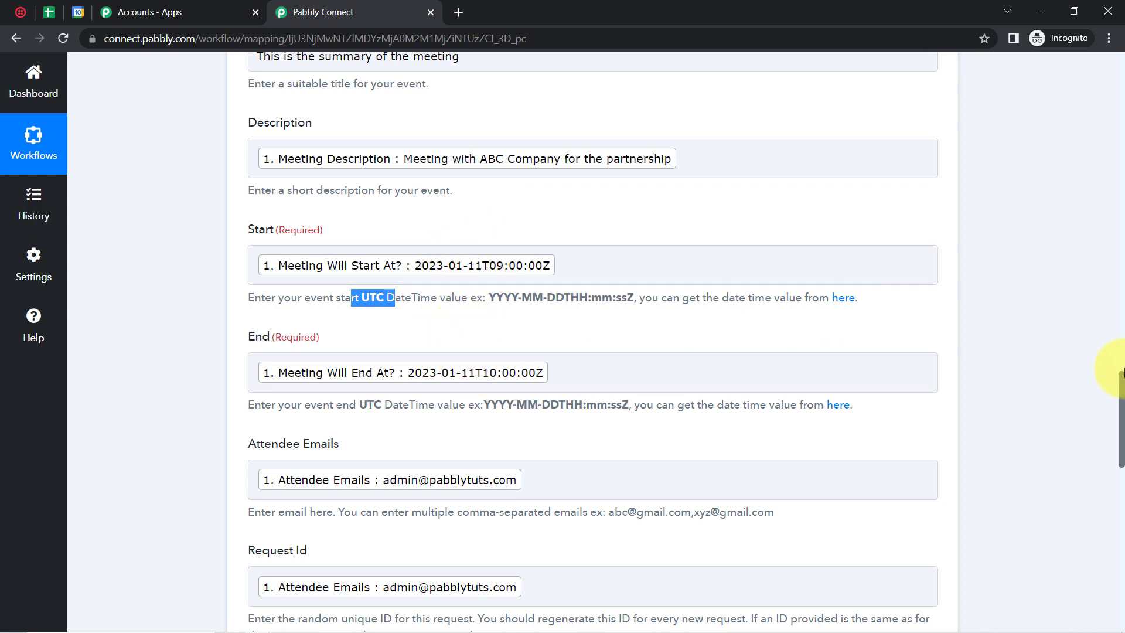
left_click_drag(1121, 437, 1108, 302)
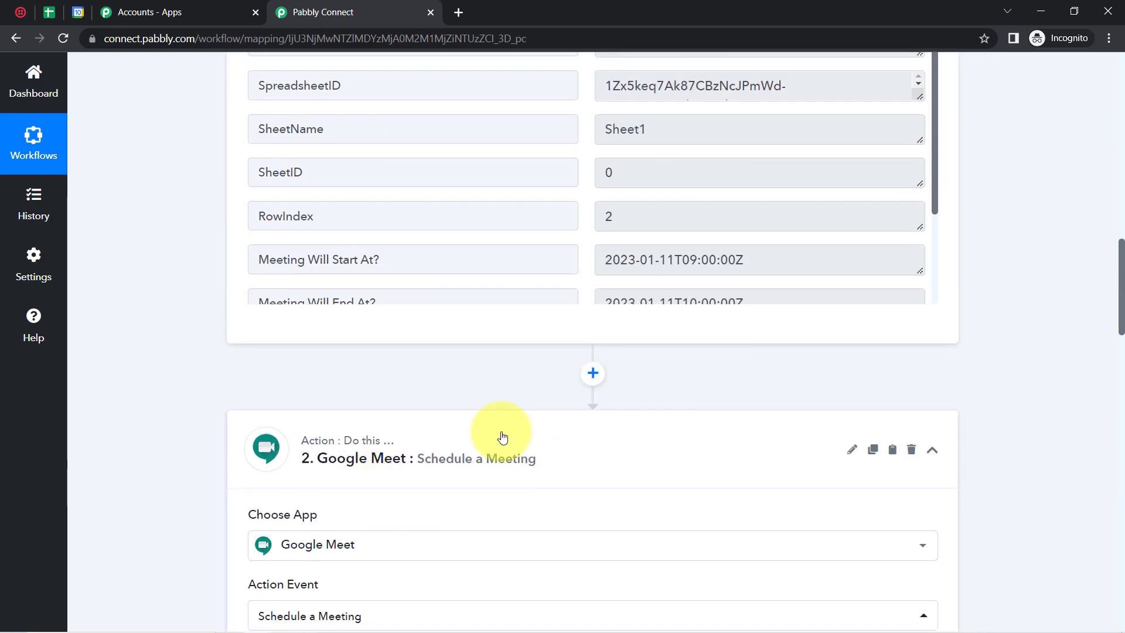
Step: Insert a Date/Time Formatter by Pabbly step before Google Meet, using event Format Date with Time Zone
left_click(592, 373)
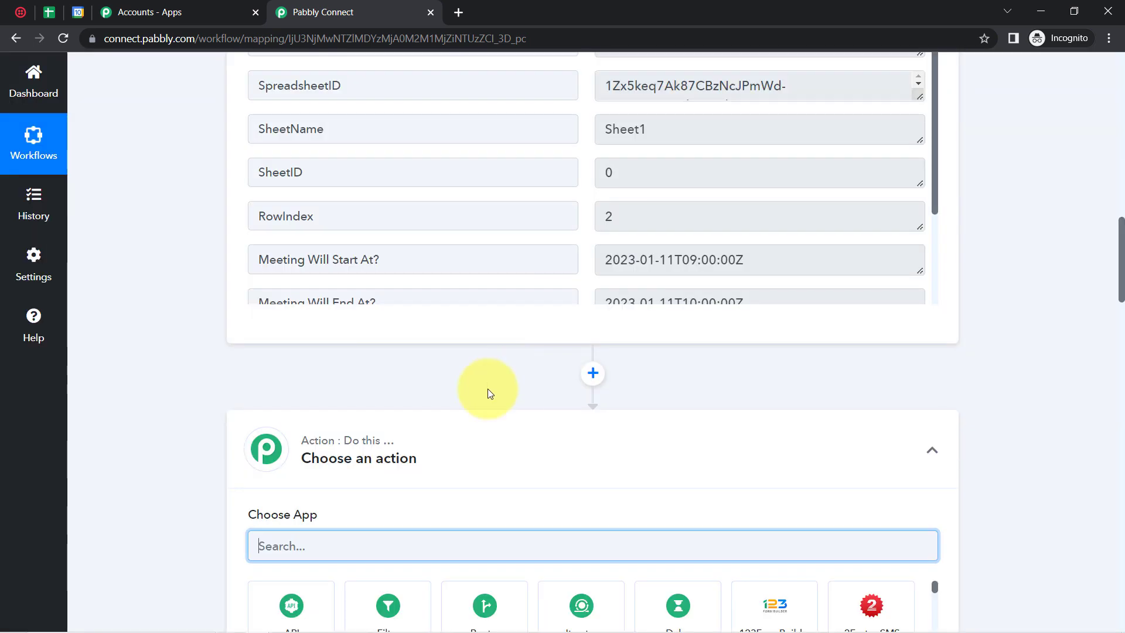
type("date")
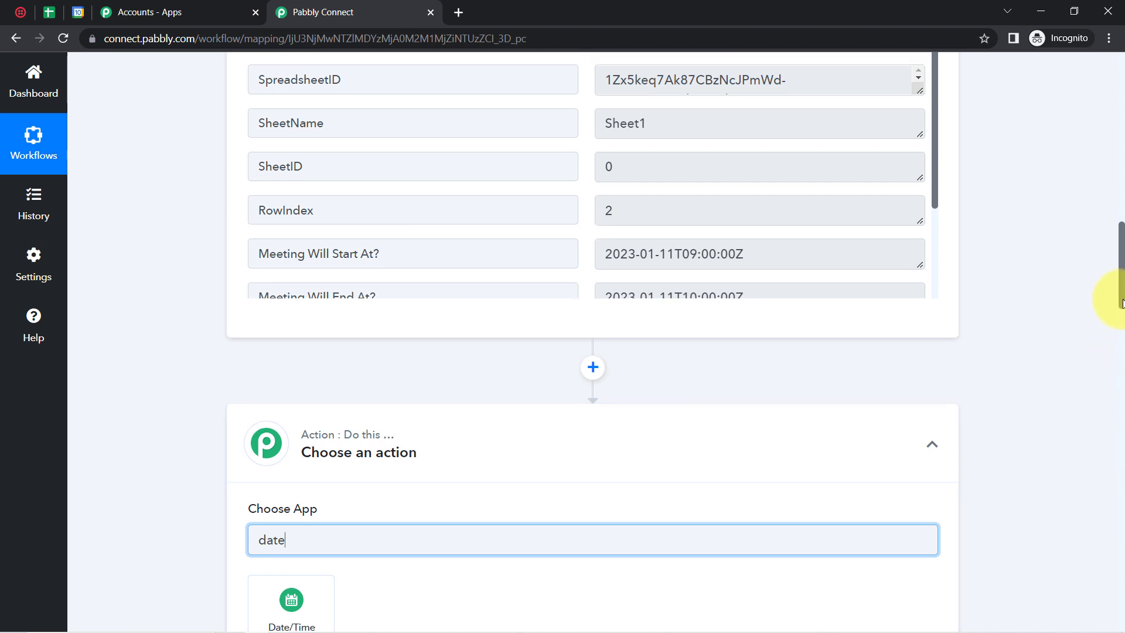
left_click_drag(1123, 296, 1121, 344)
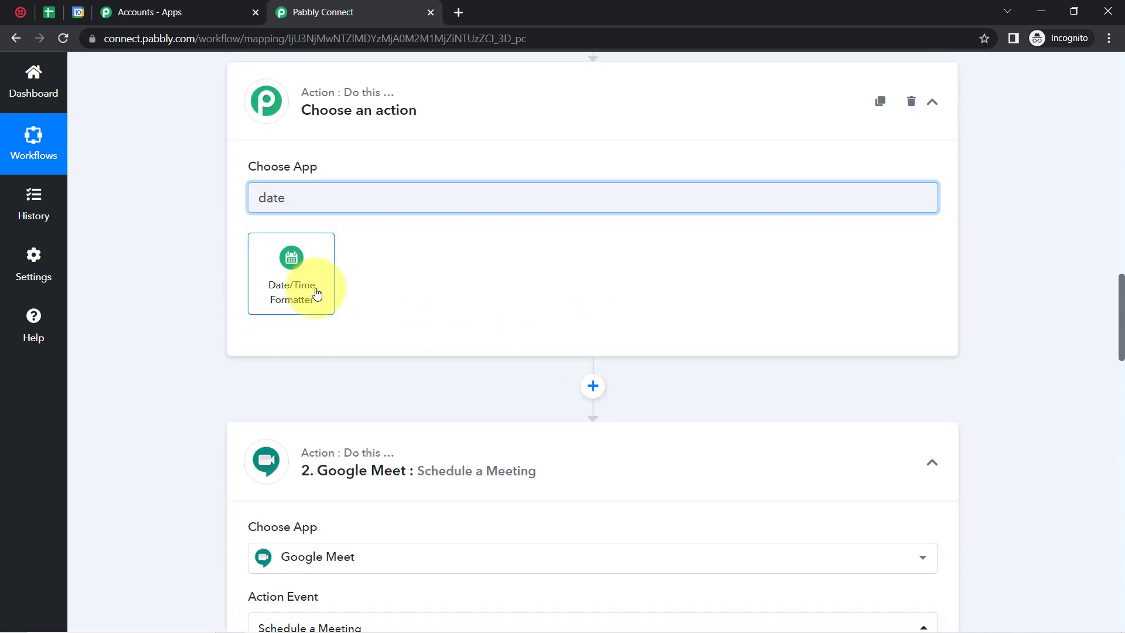
left_click(315, 293)
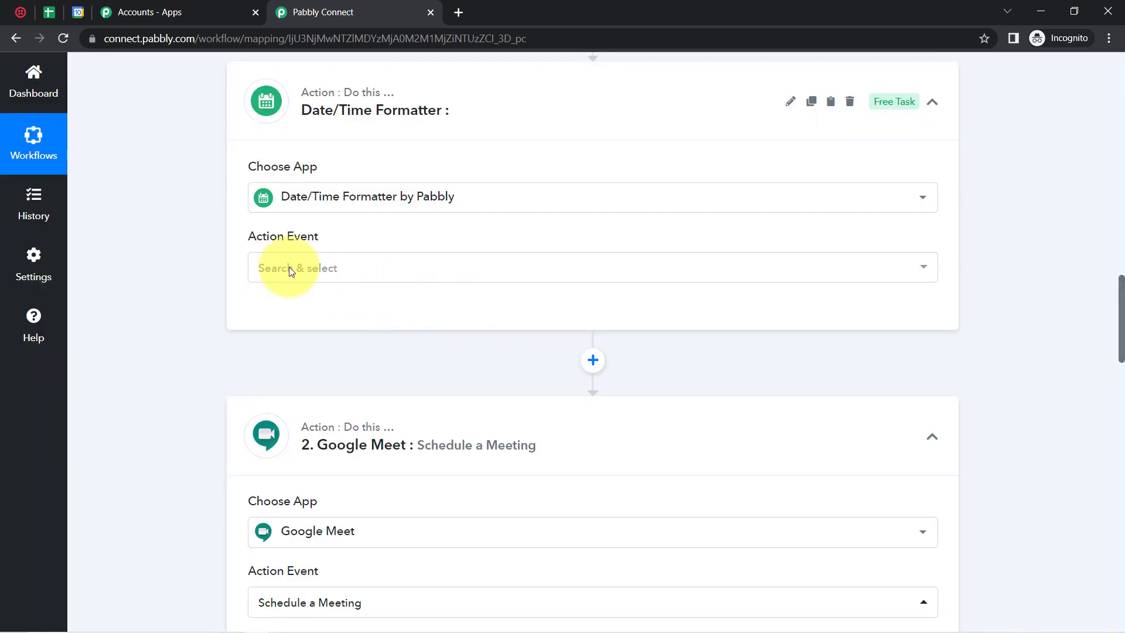
left_click(290, 271)
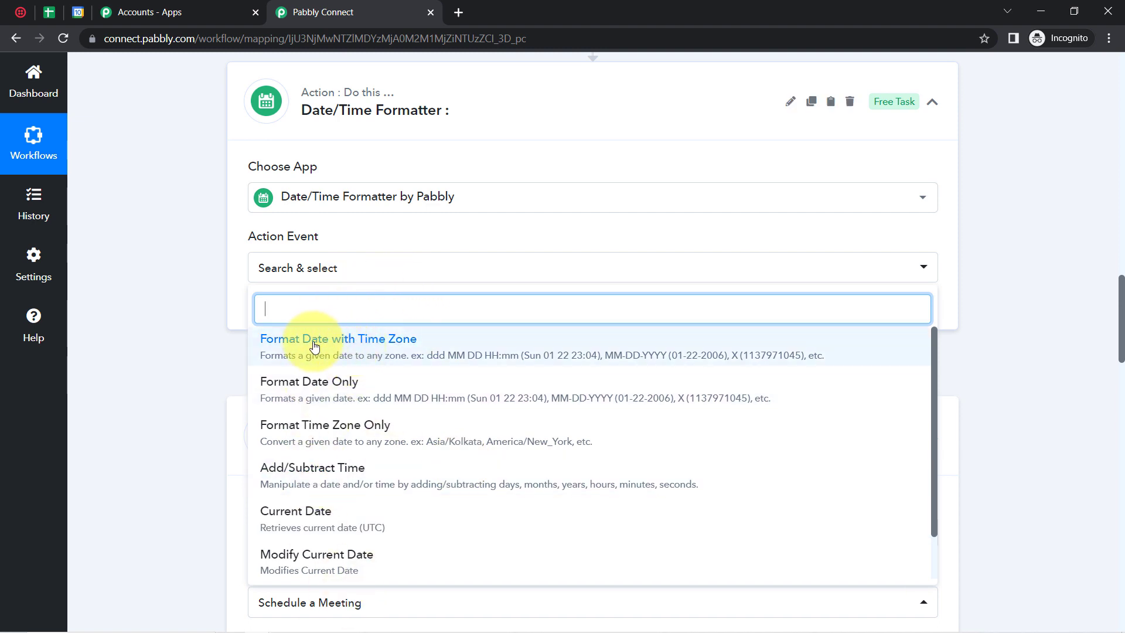
left_click(376, 358)
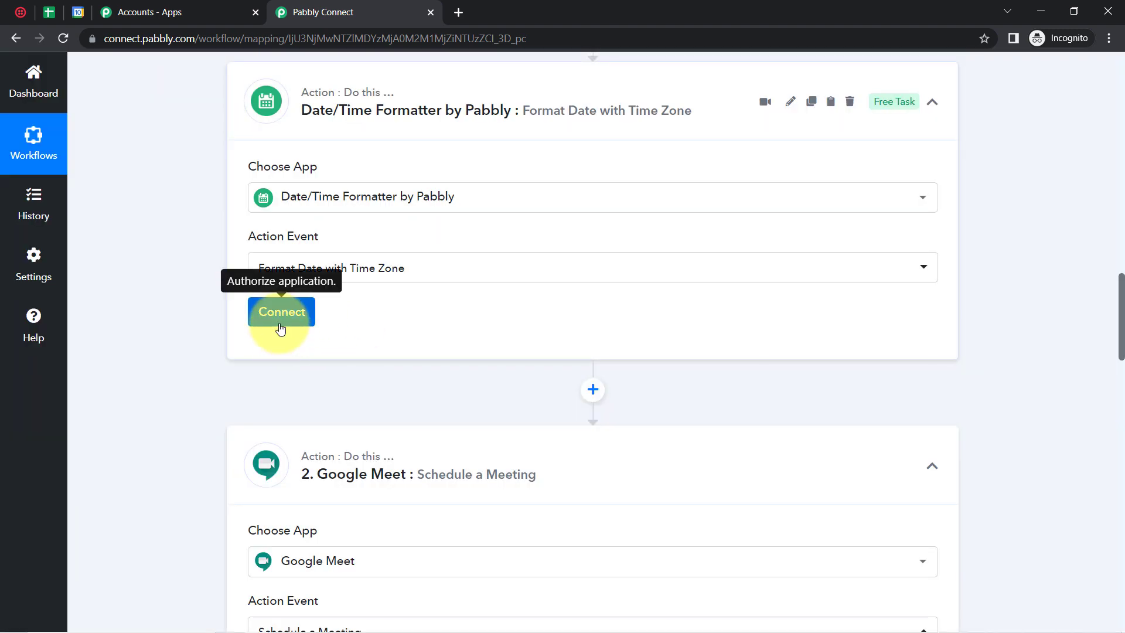
Step: Connect the formatter and map its Date field to the sheet's 'Meeting Will Start At?' value
left_click(280, 327)
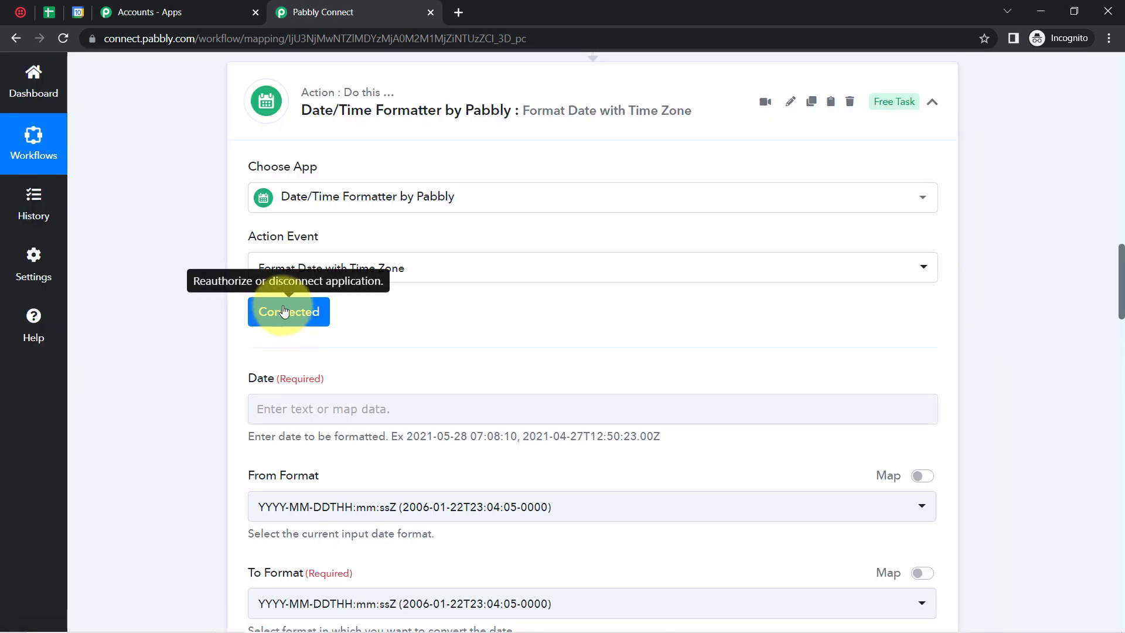
left_click_drag(1122, 282, 1122, 303)
left_click_drag(271, 281, 357, 286)
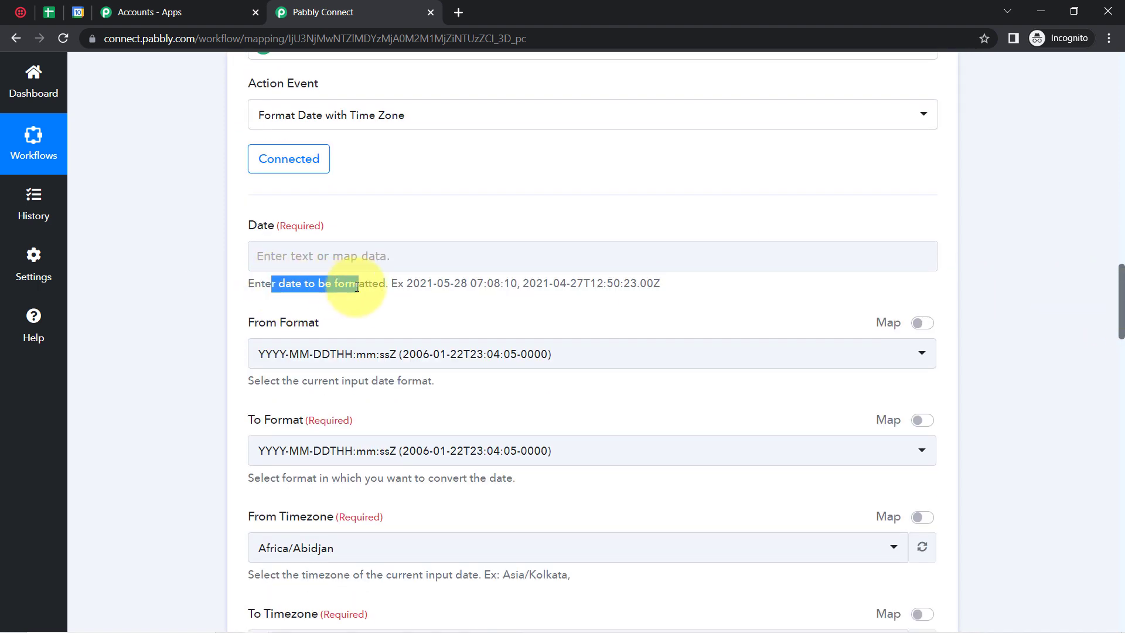
left_click(327, 256)
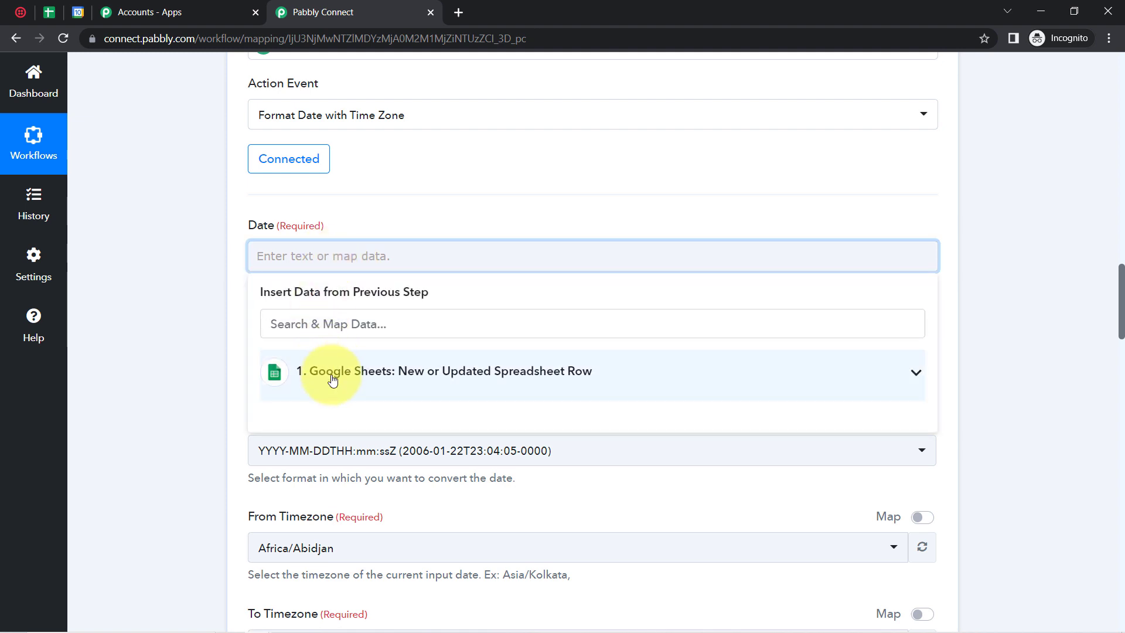
left_click(297, 374)
type("st")
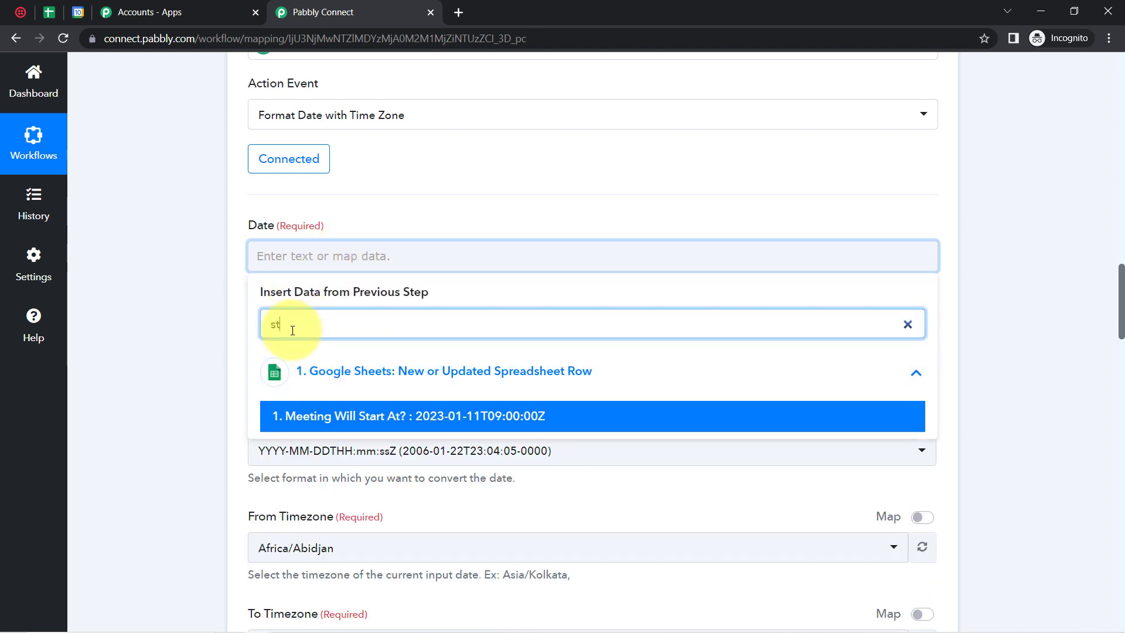
type("ar")
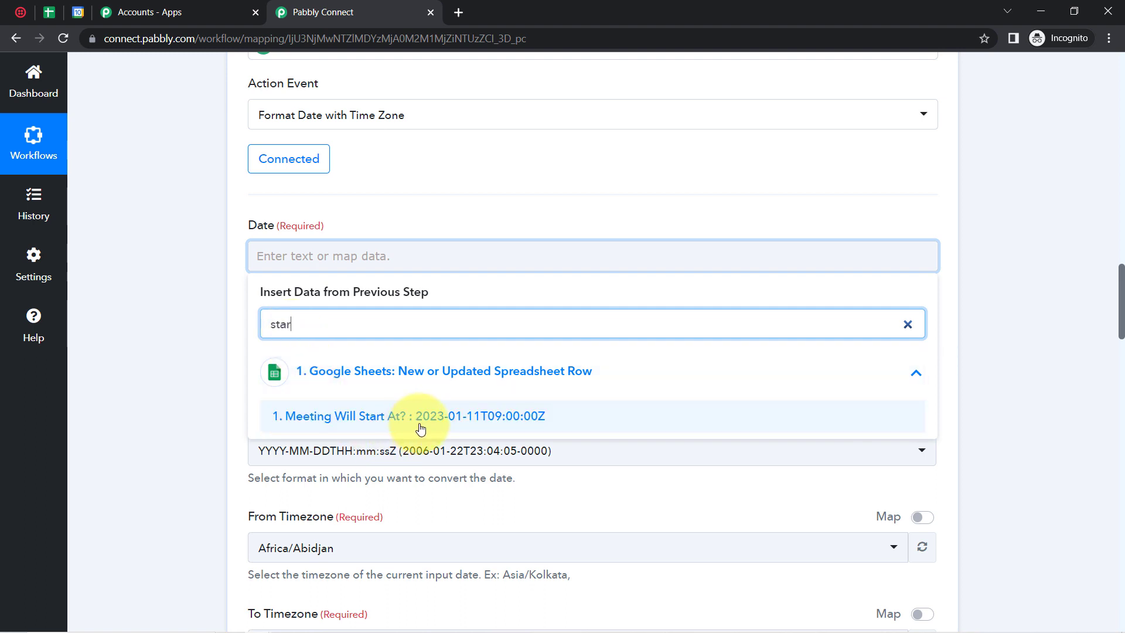
left_click(422, 426)
left_click(191, 323)
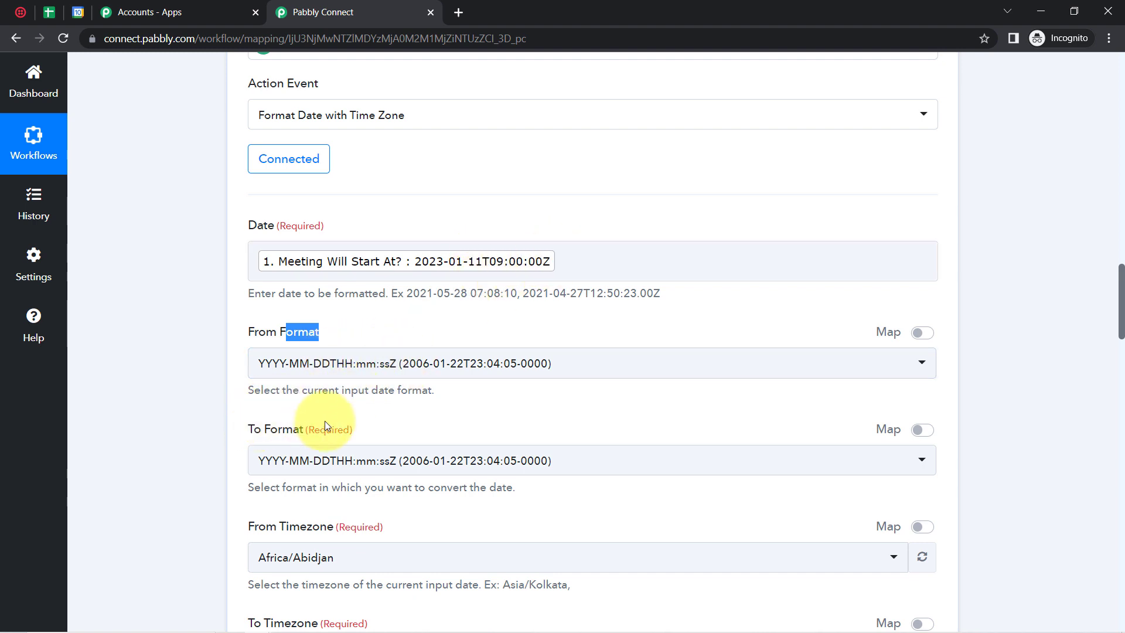
left_click(432, 461)
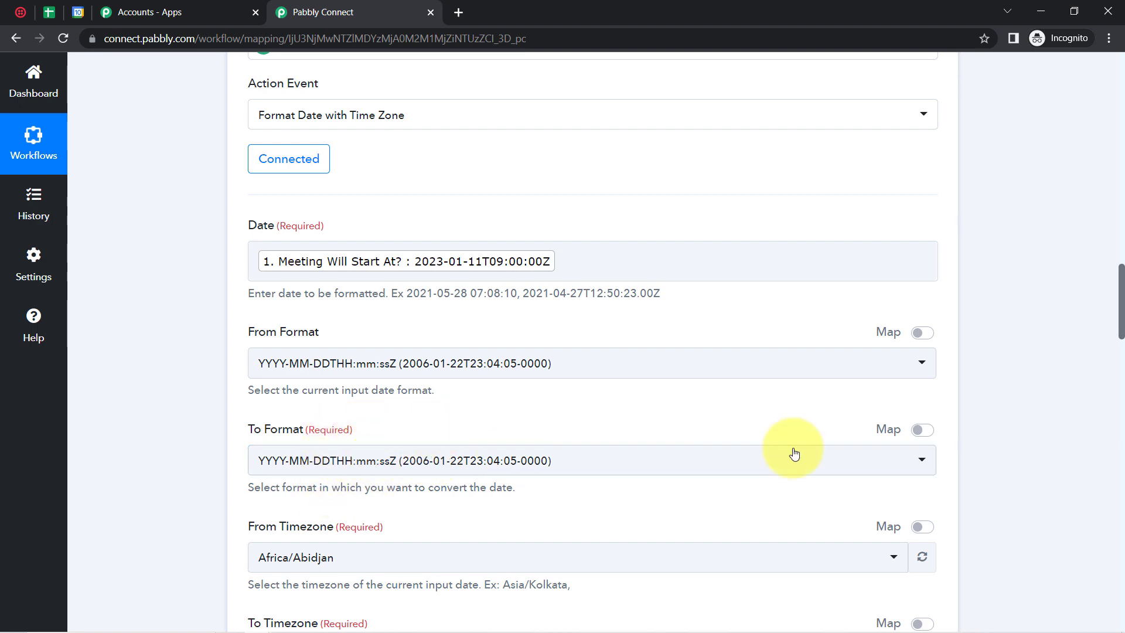
left_click_drag(1122, 282, 1121, 316)
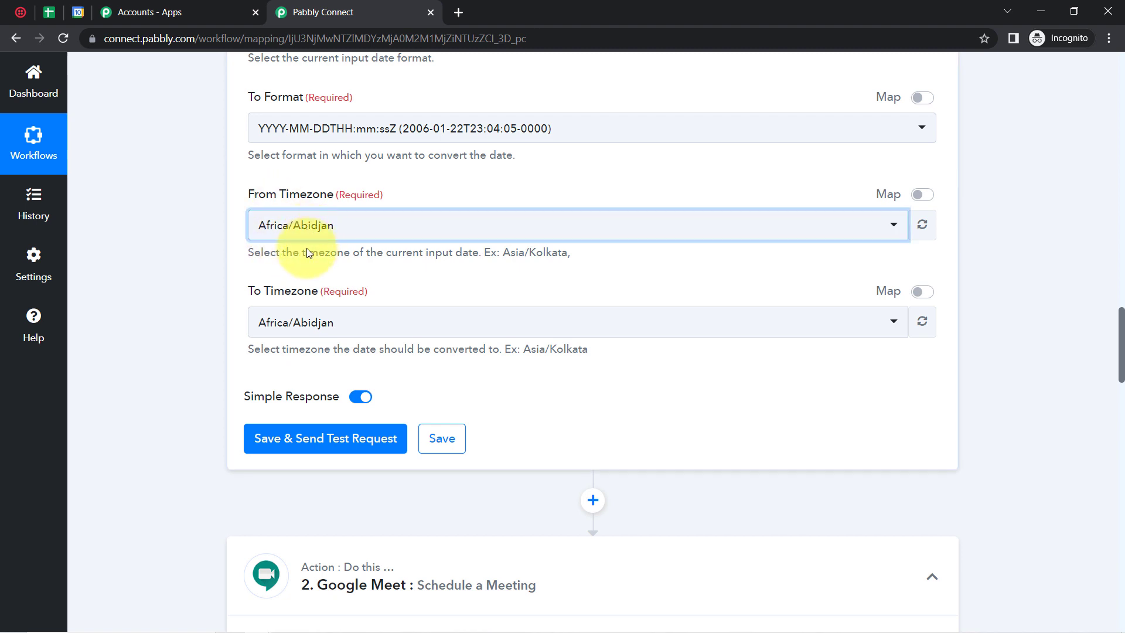
Step: Set the formatter's From Timezone to Asia/Kolkata and To Timezone to Etc/UTC
left_click(286, 233)
type("asia")
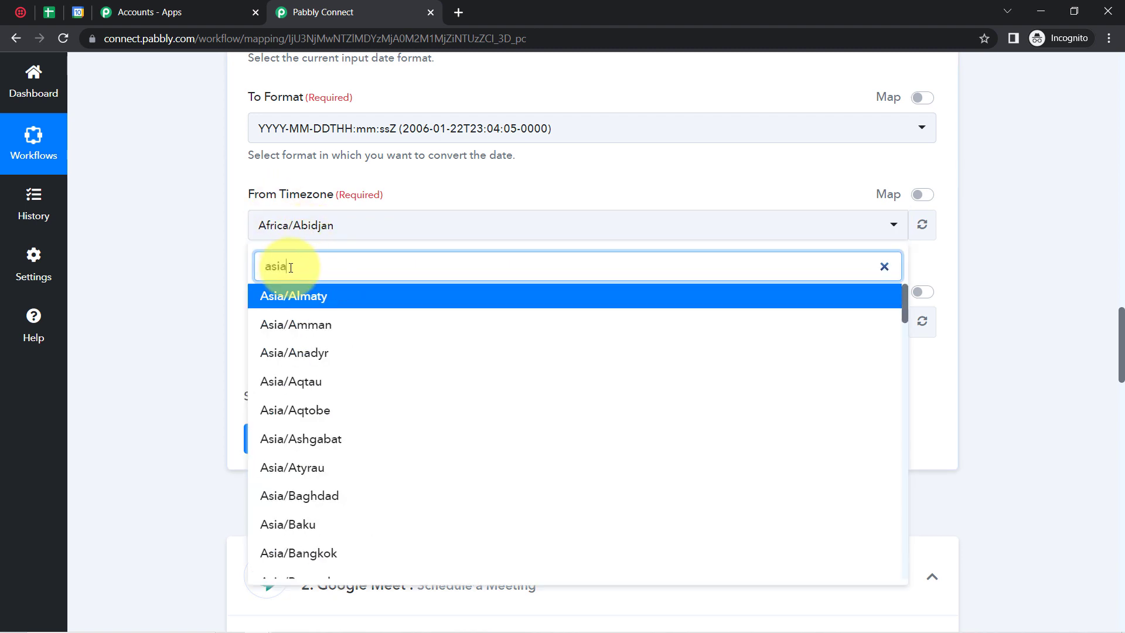
type("/kolk")
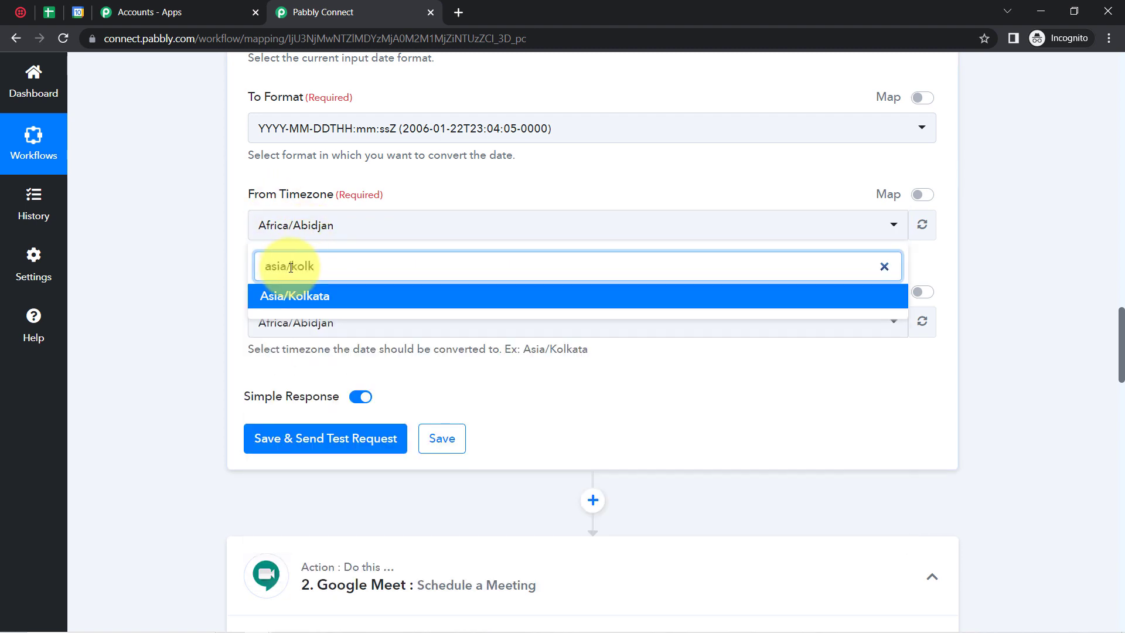
left_click(286, 299)
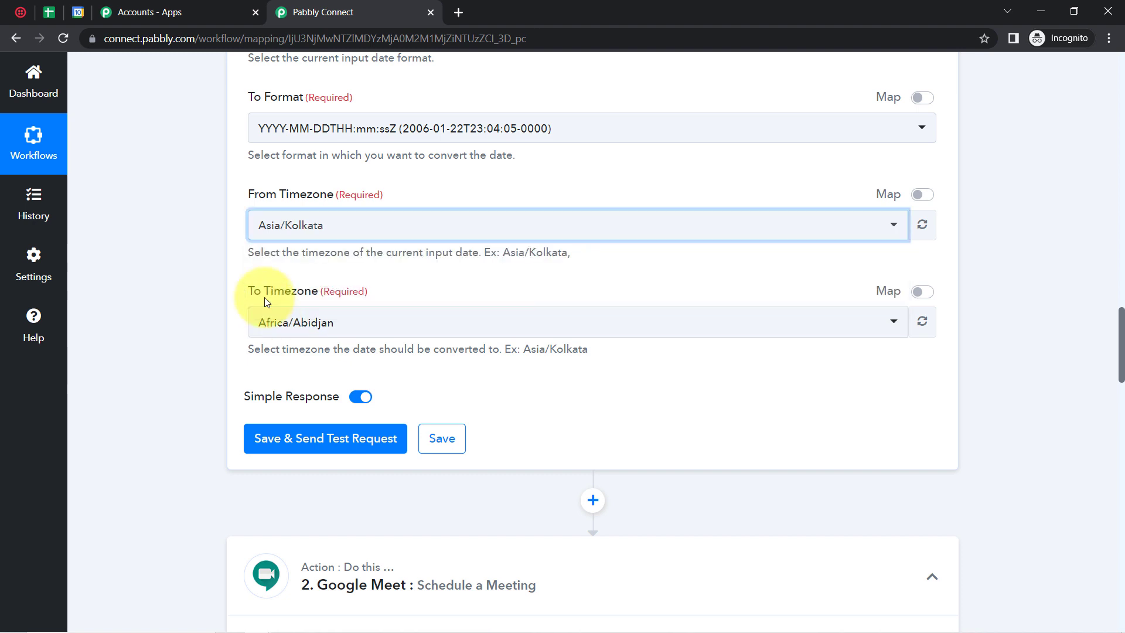
left_click(298, 335)
type("etc")
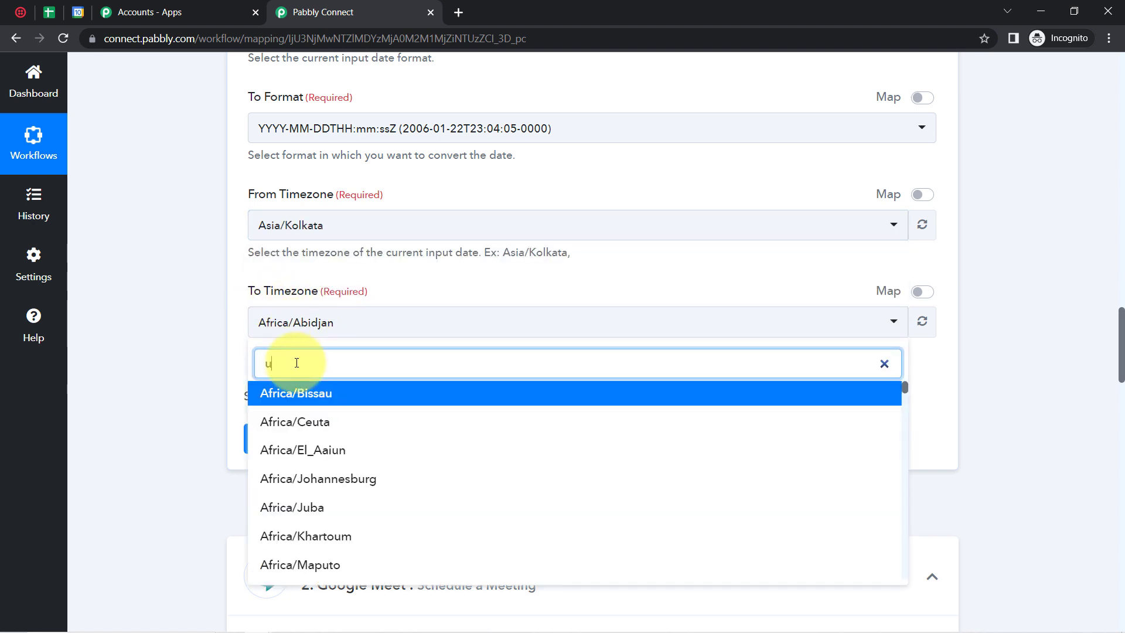
left_click(293, 394)
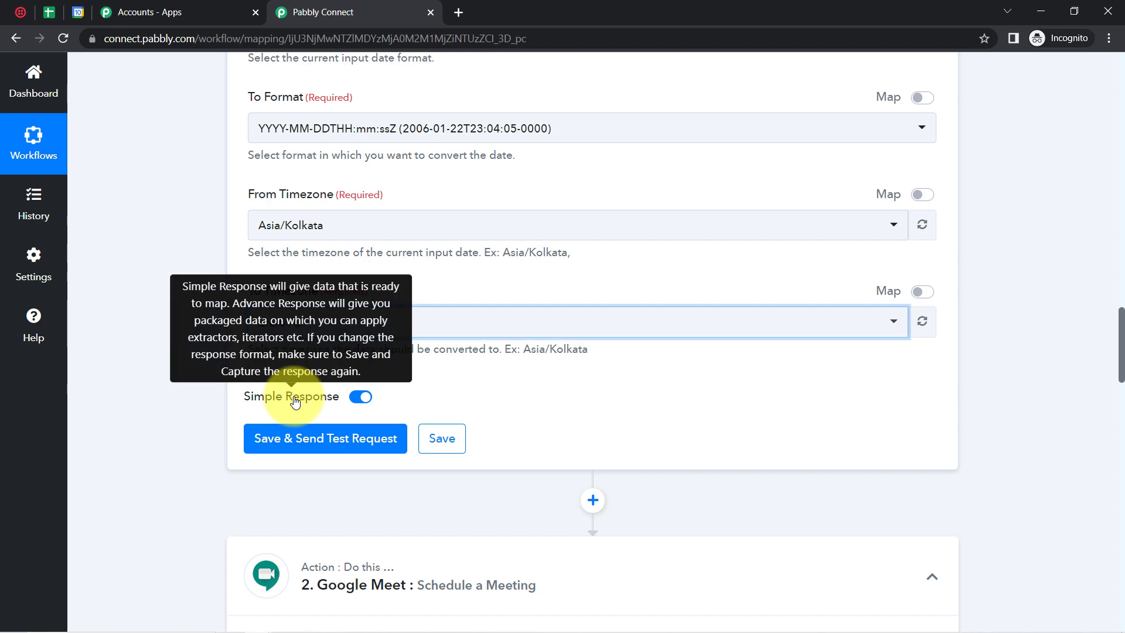
Step: Save and test the formatter step, checking the converted result 2023-01-11T03:30:00+00:00
left_click(298, 442)
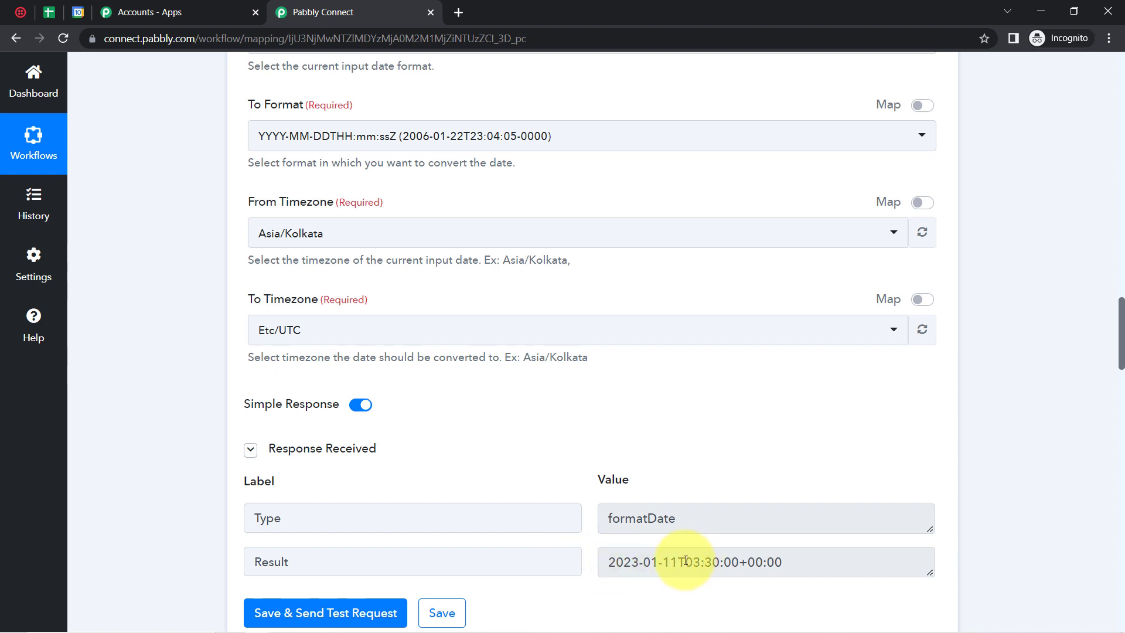
left_click_drag(680, 561, 819, 563)
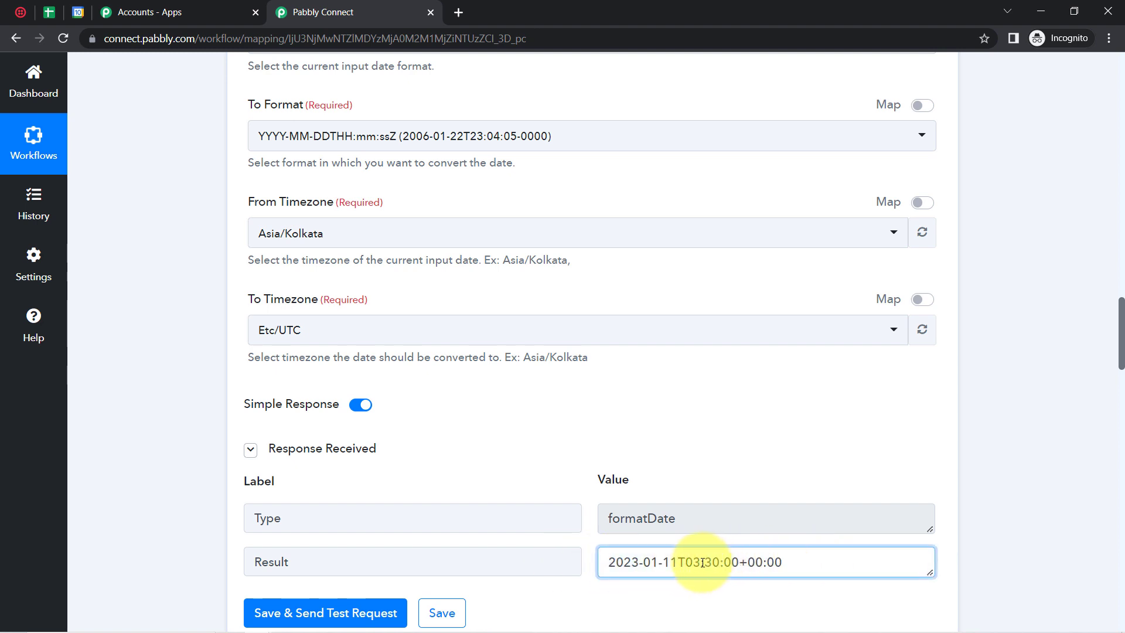
left_click_drag(693, 563, 730, 566)
left_click_drag(694, 561, 739, 568)
left_click(744, 565)
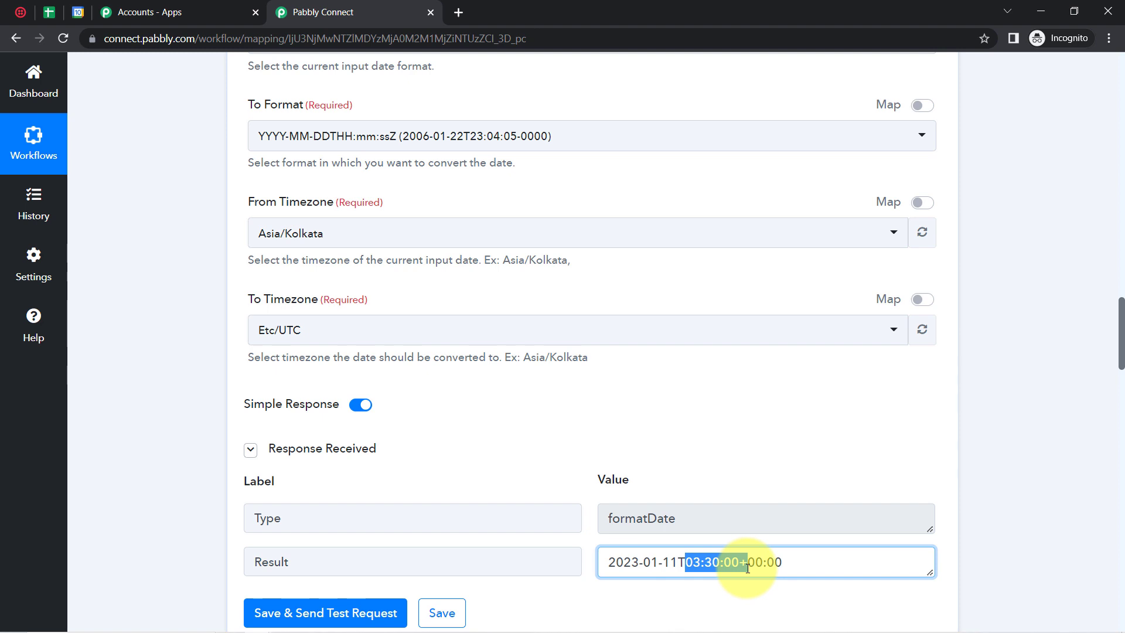
left_click_drag(1122, 340, 1118, 281)
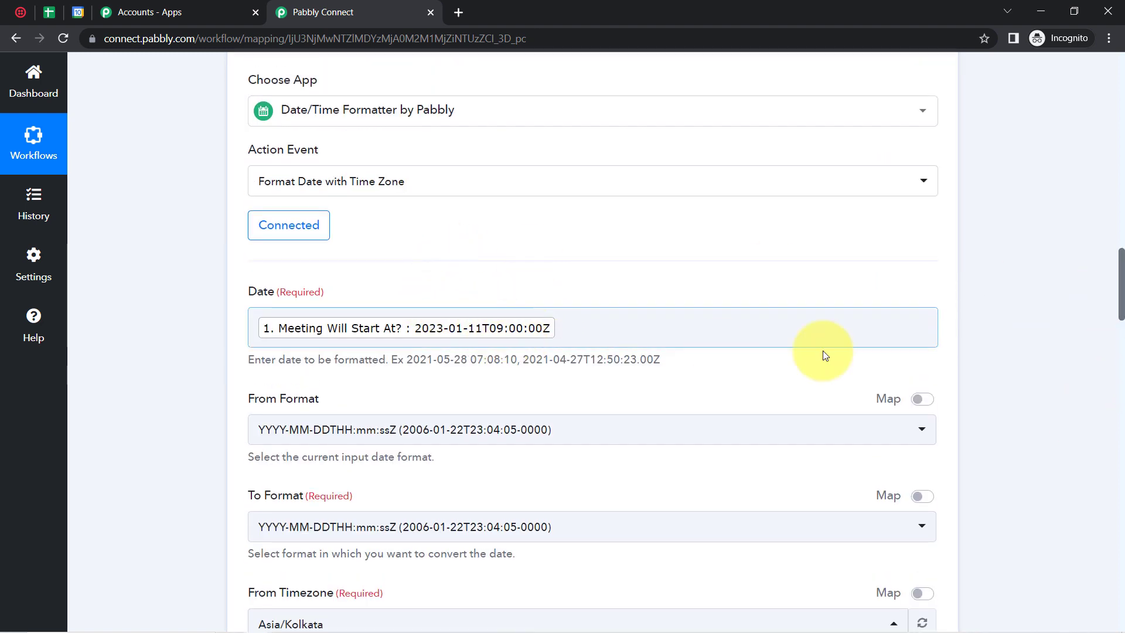
left_click_drag(1122, 287, 1122, 352)
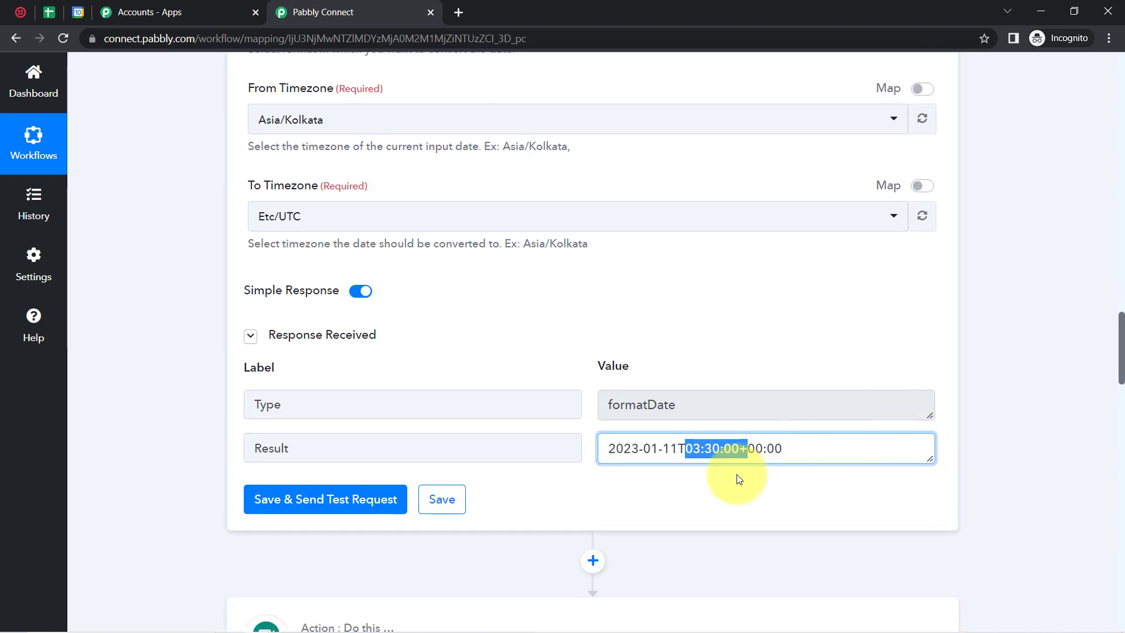
left_click_drag(662, 451, 767, 451)
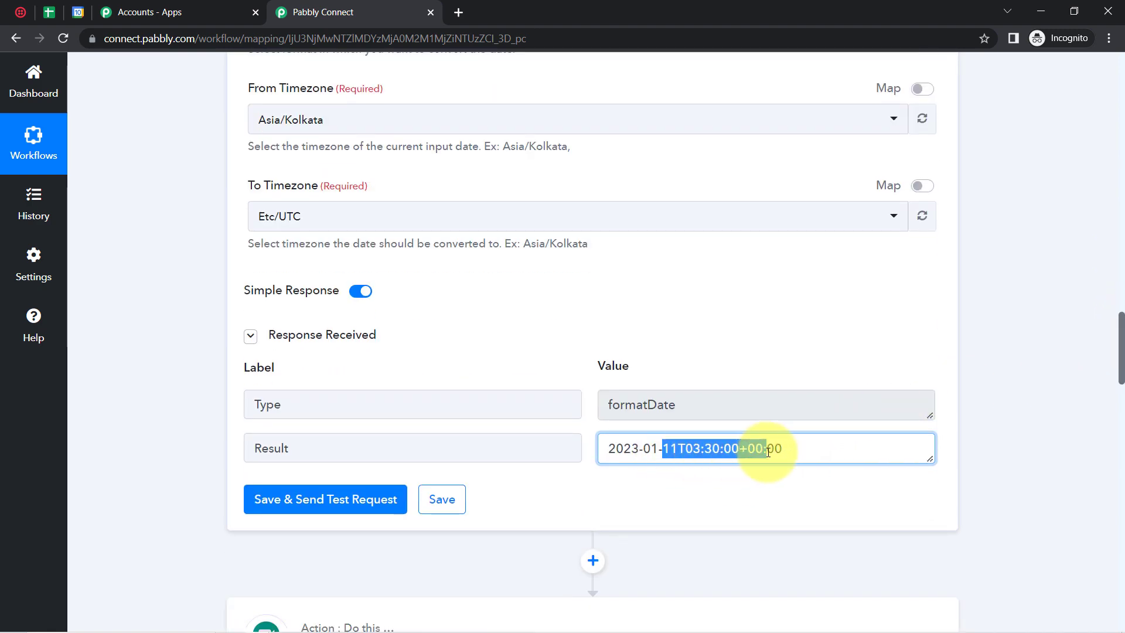
left_click(458, 13)
Step: Search Google for 'time calculator'
type("tim")
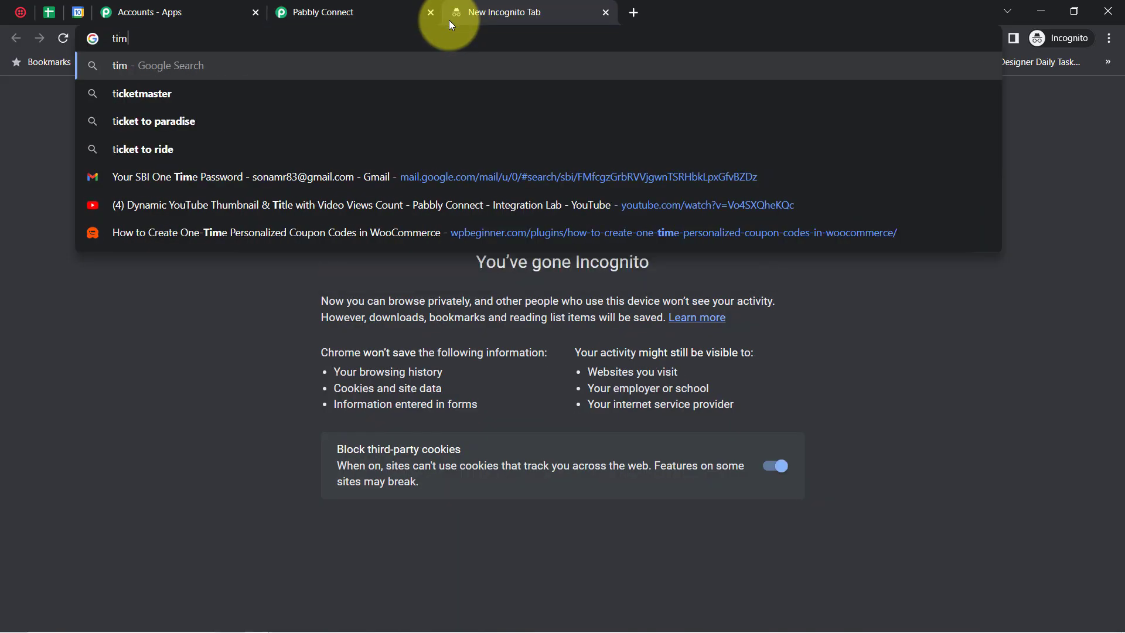
type("e caluc")
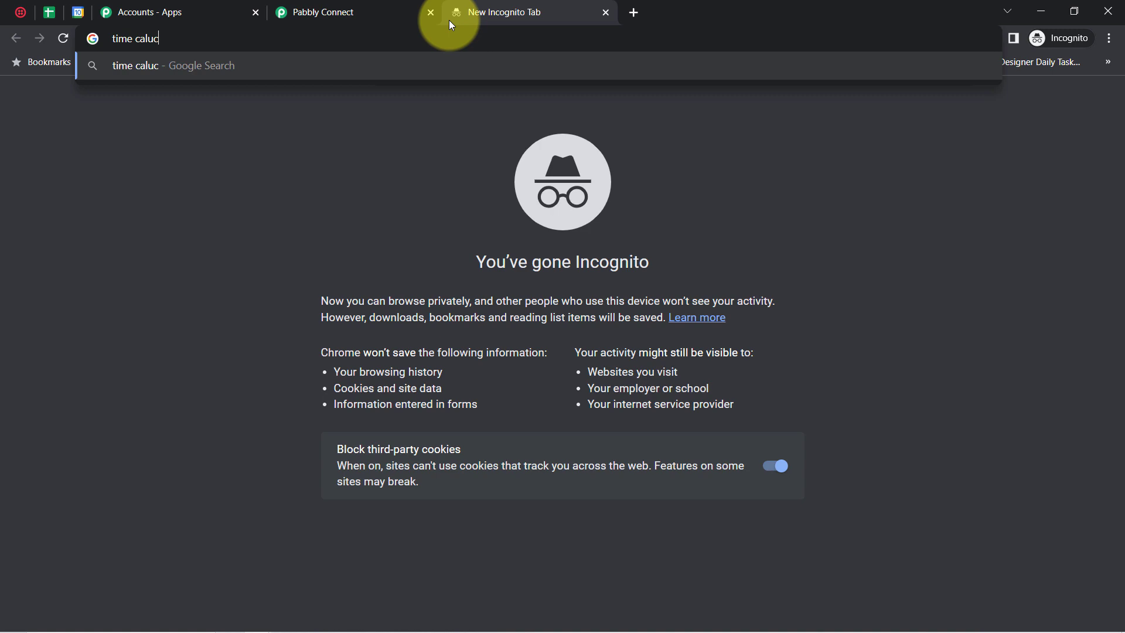
key("BackSpace")
key("BackSpace")
type("culator")
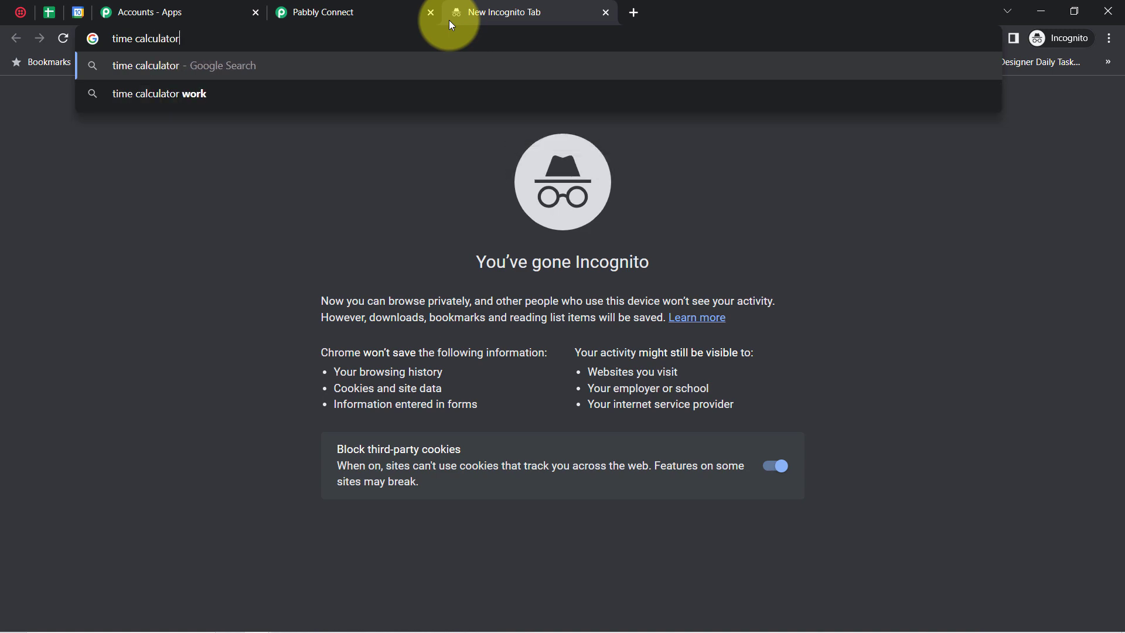
key("Return")
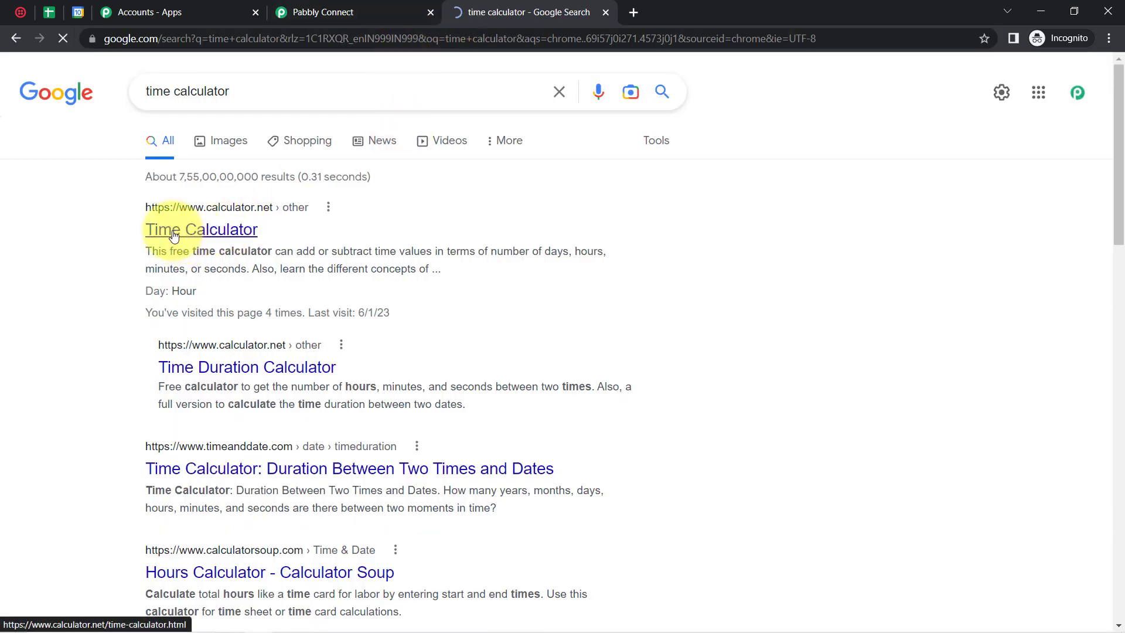
Step: Open Calculator.net's Time Calculator and enter the 03:30 time from the workflow result
left_click(200, 230)
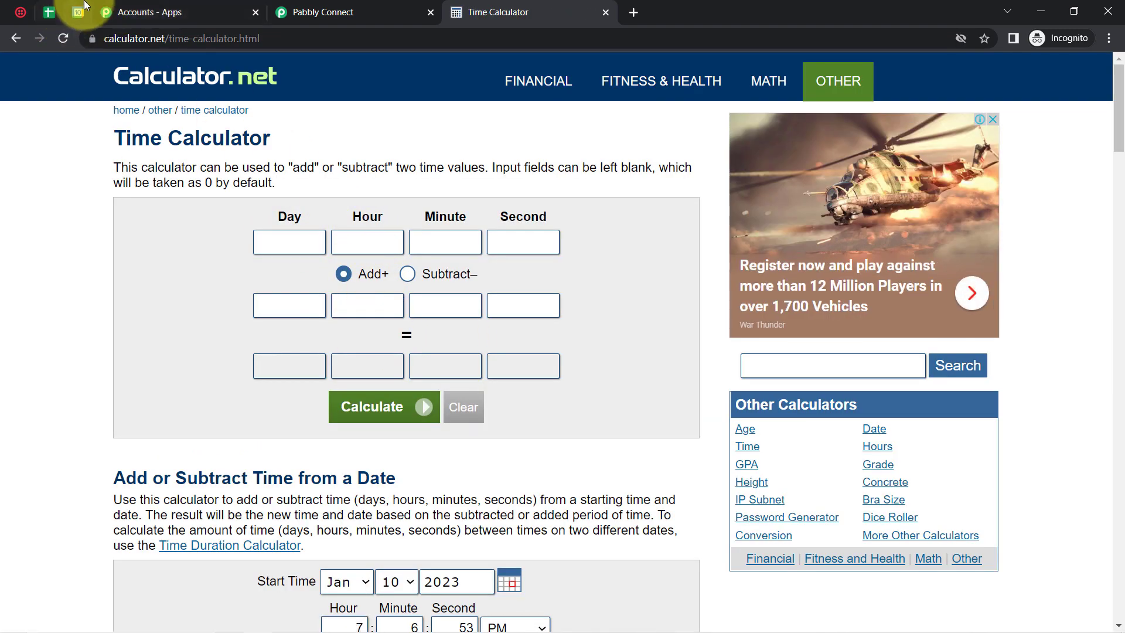
left_click(293, 11)
left_click(695, 455)
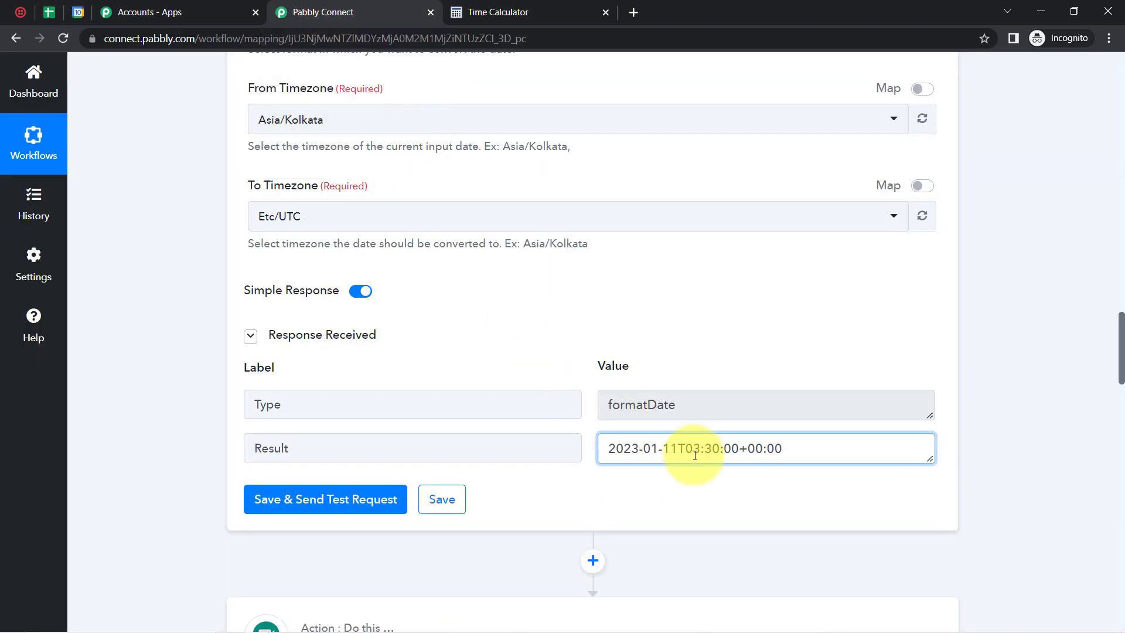
left_click_drag(695, 452, 741, 452)
left_click(516, 11)
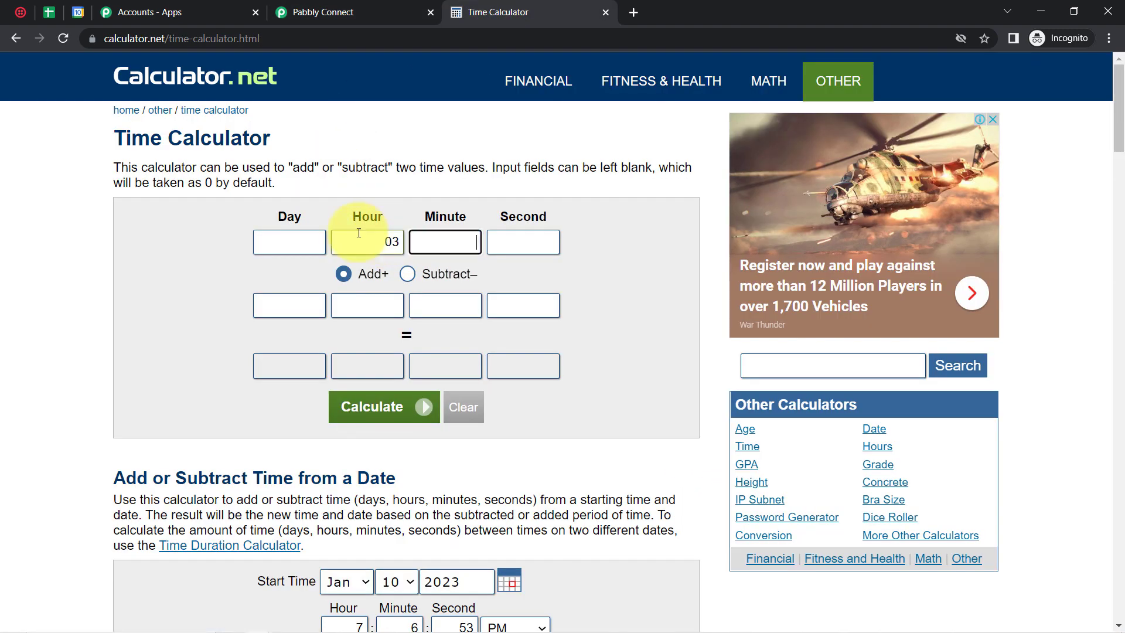
type("30")
key("Tab")
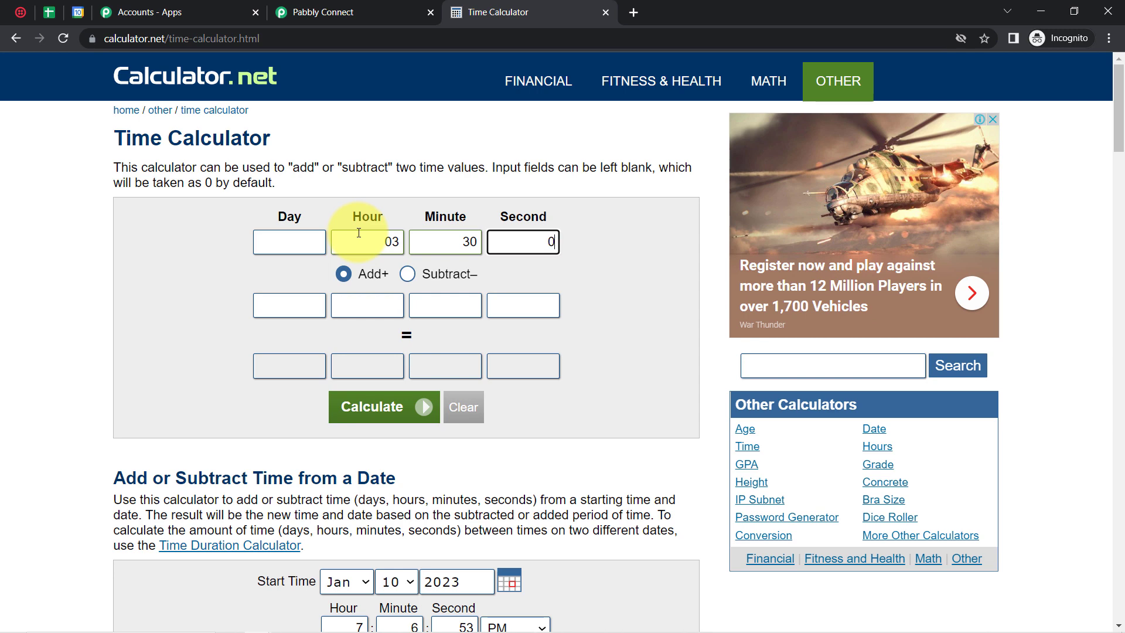
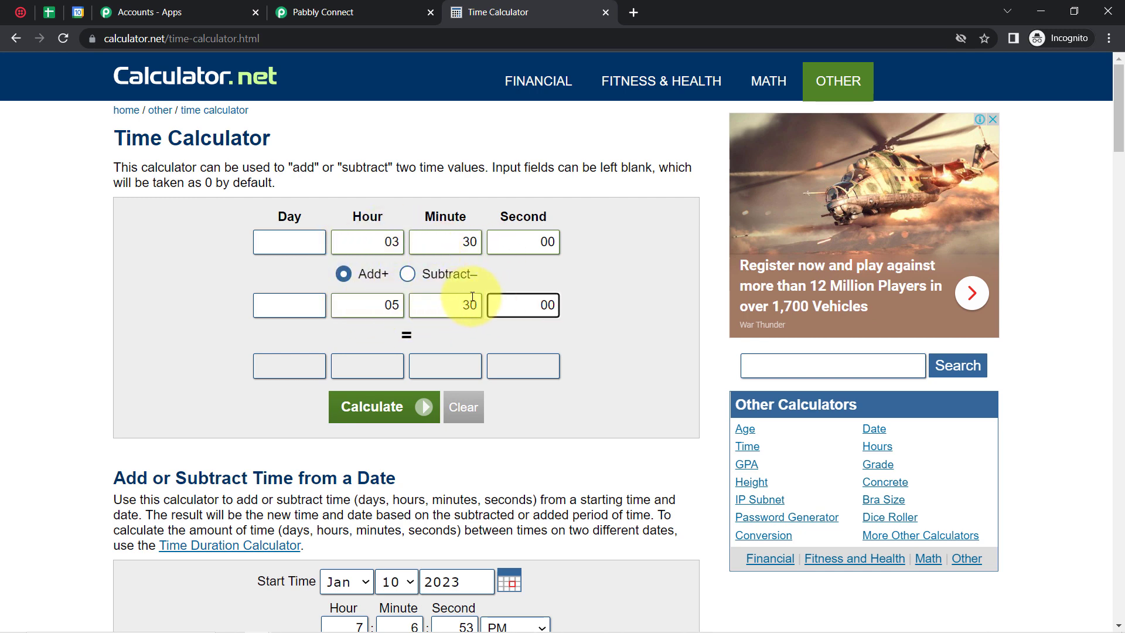
Step: Add 03:30:00 and 05:30:00 in the Time Calculator, getting 9 hours, then go back to Pabbly Connect
left_click(370, 409)
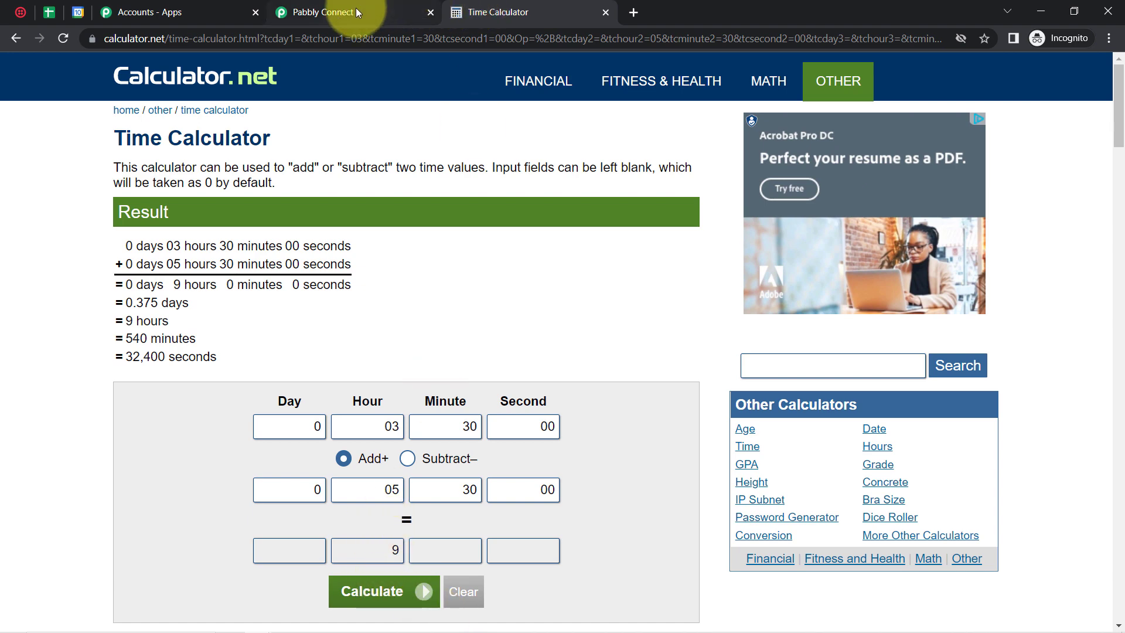
mouse_move(357, 8)
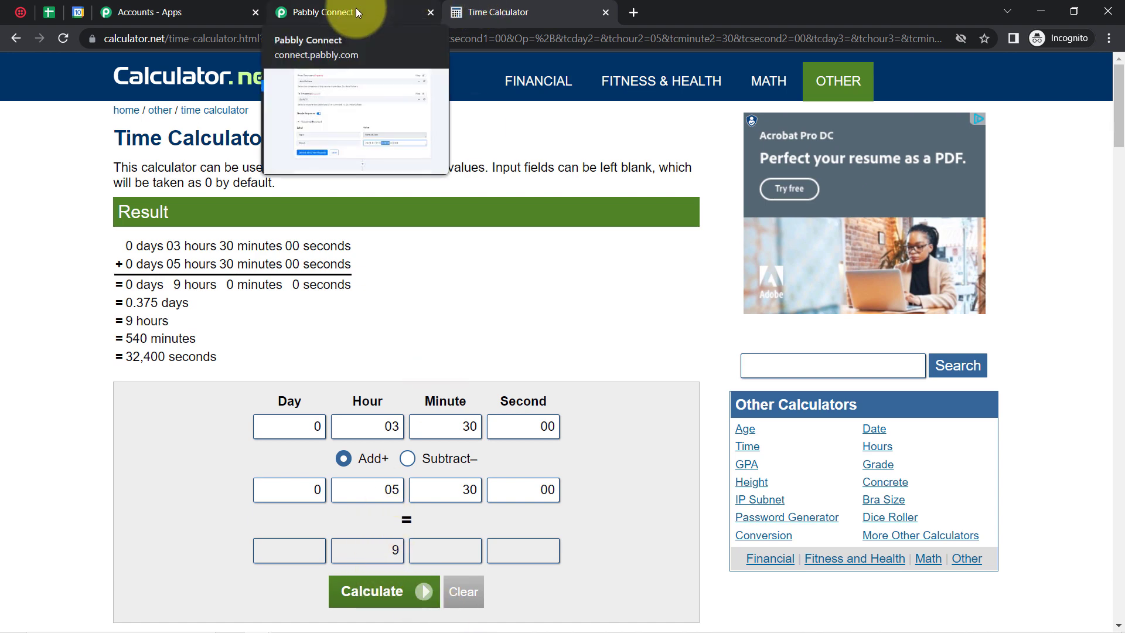
left_click(356, 8)
left_click(1057, 311)
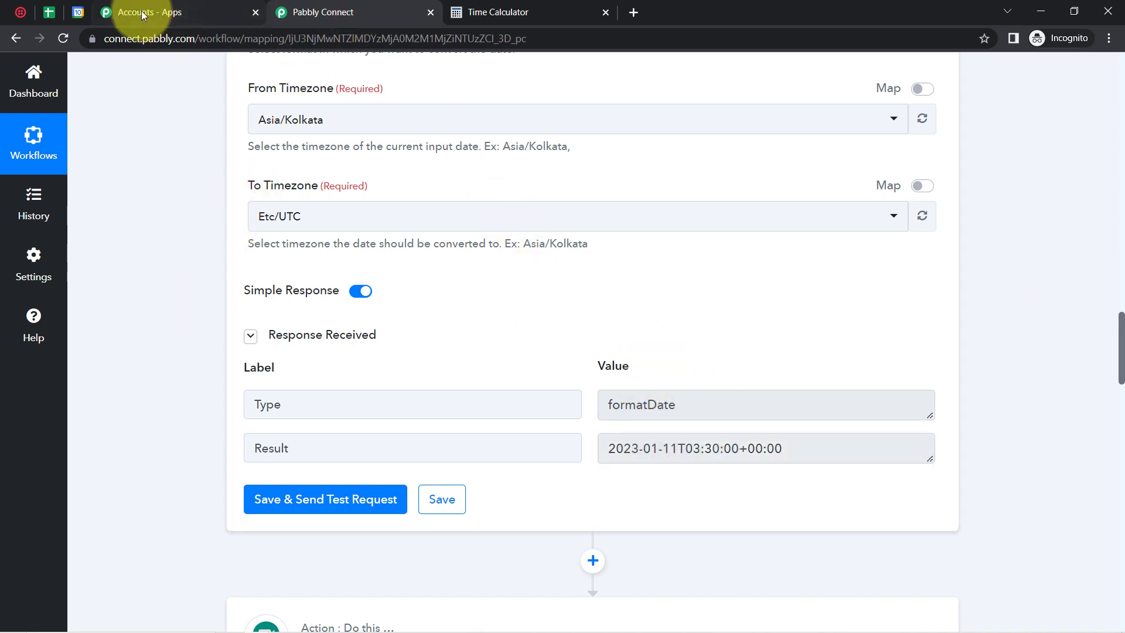
left_click(78, 12)
left_click(352, 238)
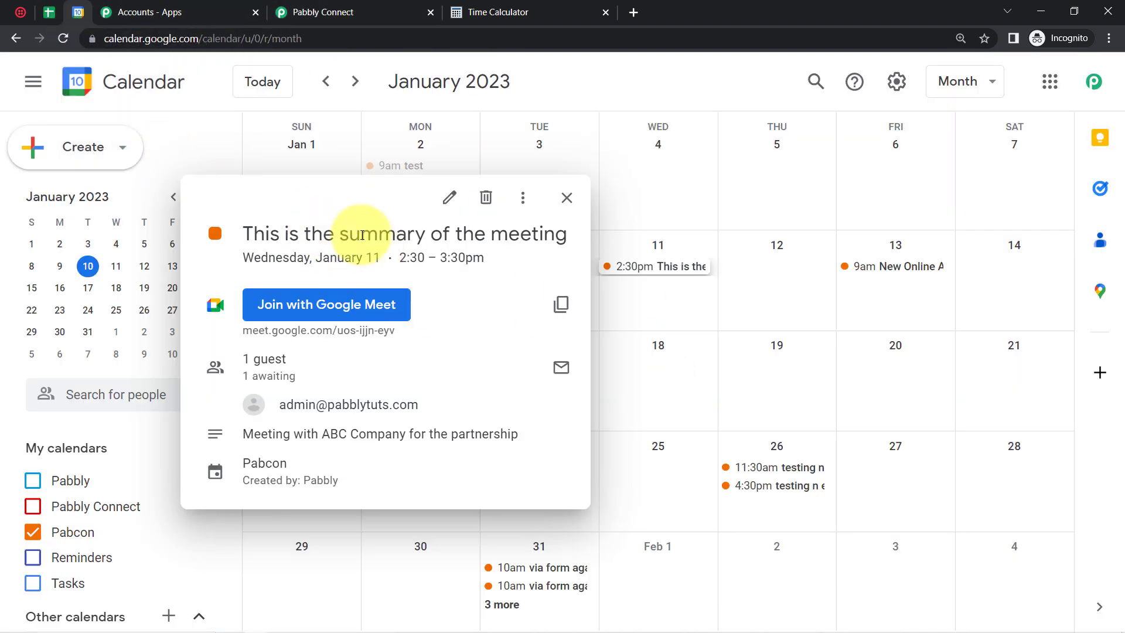
left_click_drag(388, 258, 446, 260)
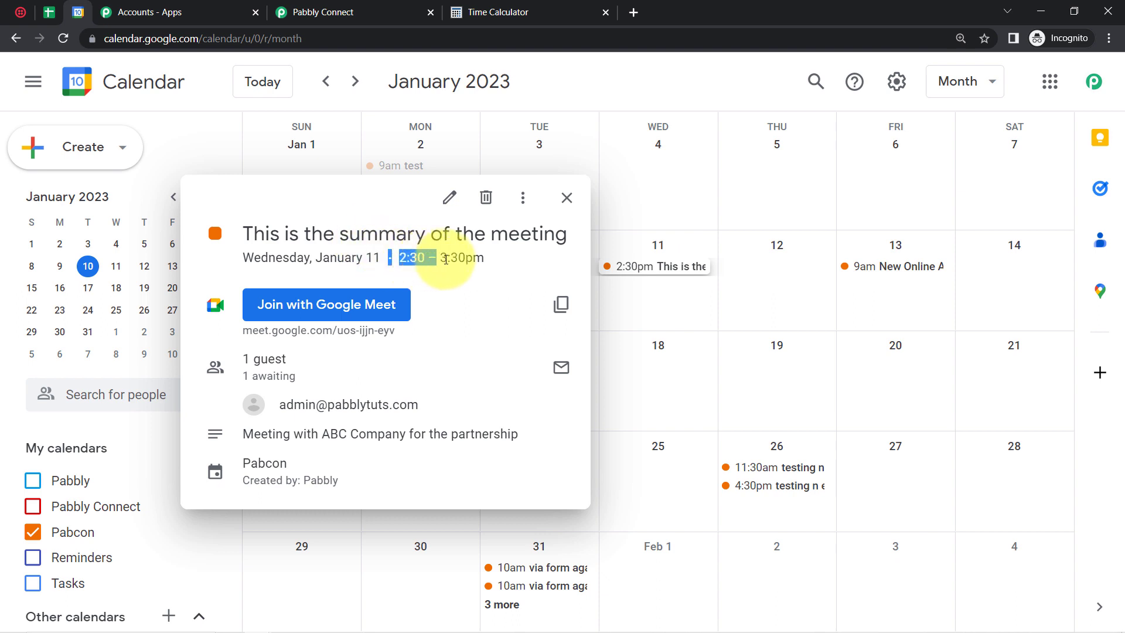
left_click(474, 282)
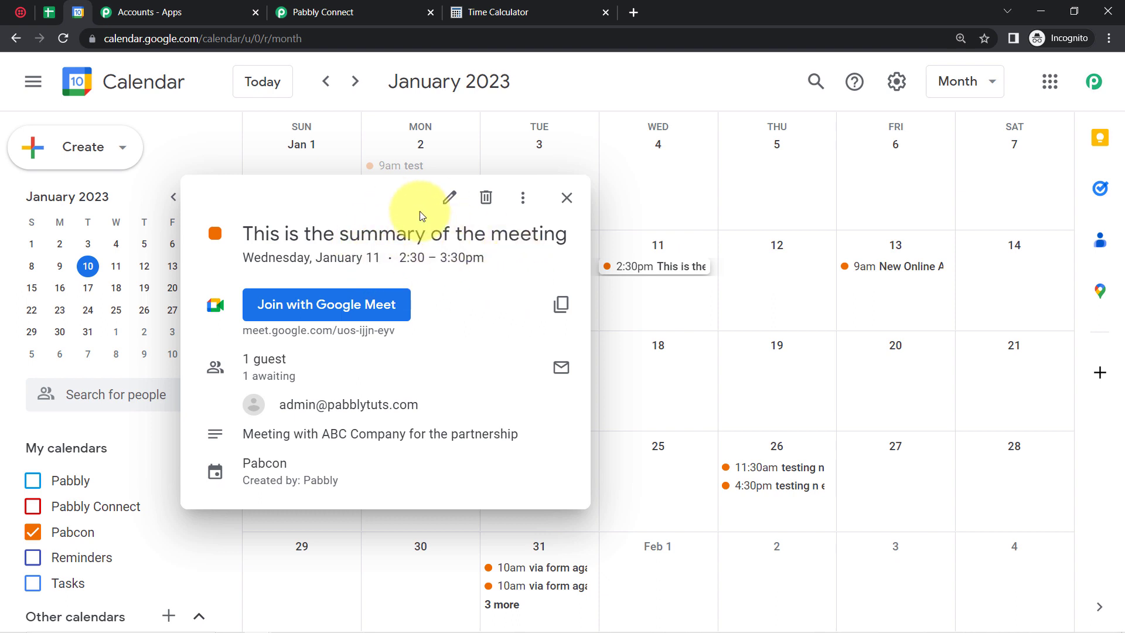
left_click(377, 11)
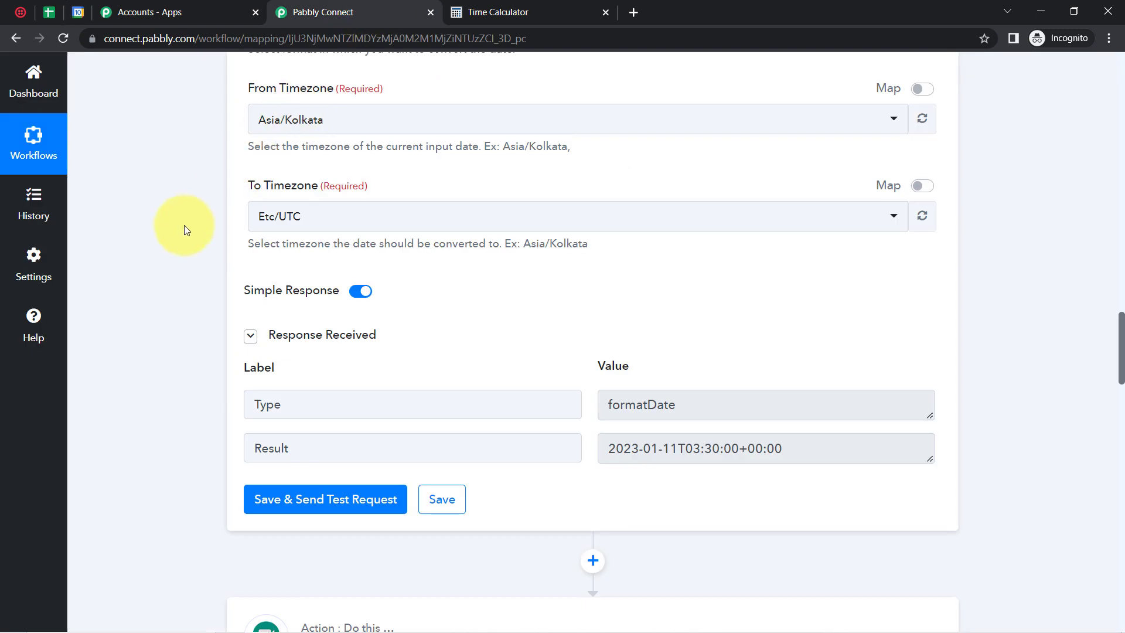
scroll(1122, 372, "down", 5)
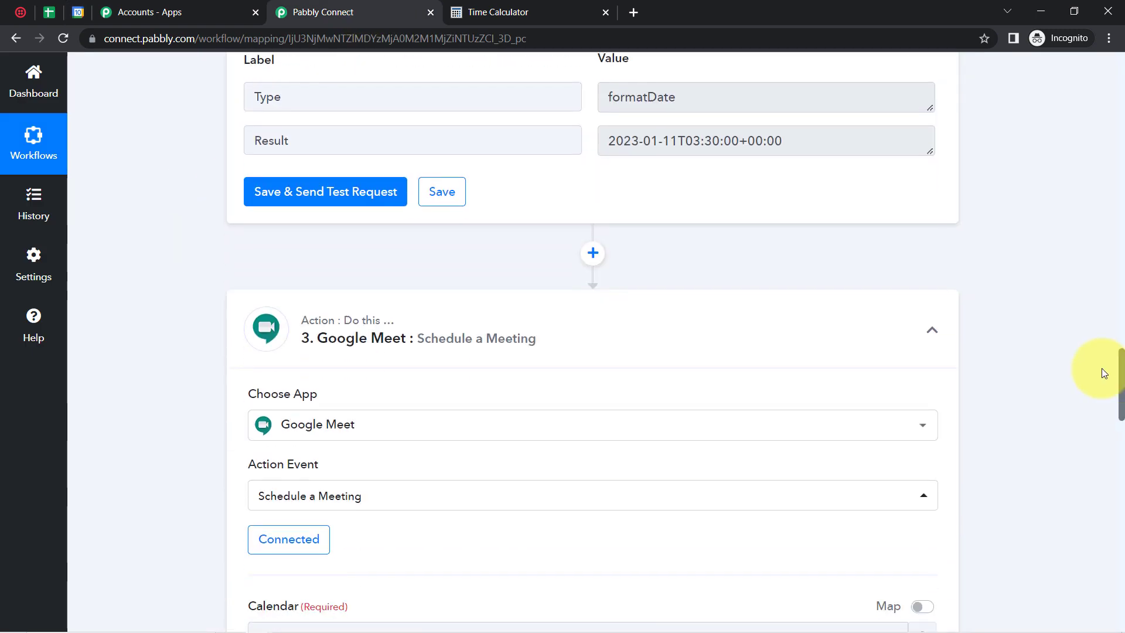
left_click_drag(649, 140, 844, 141)
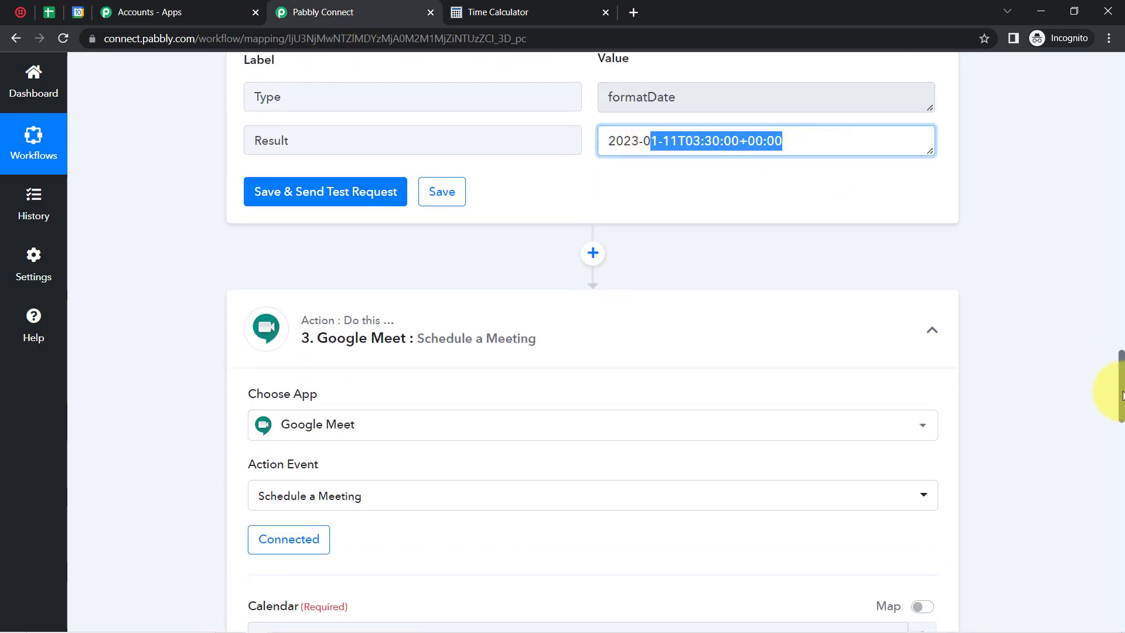
left_click_drag(1122, 394, 1121, 474)
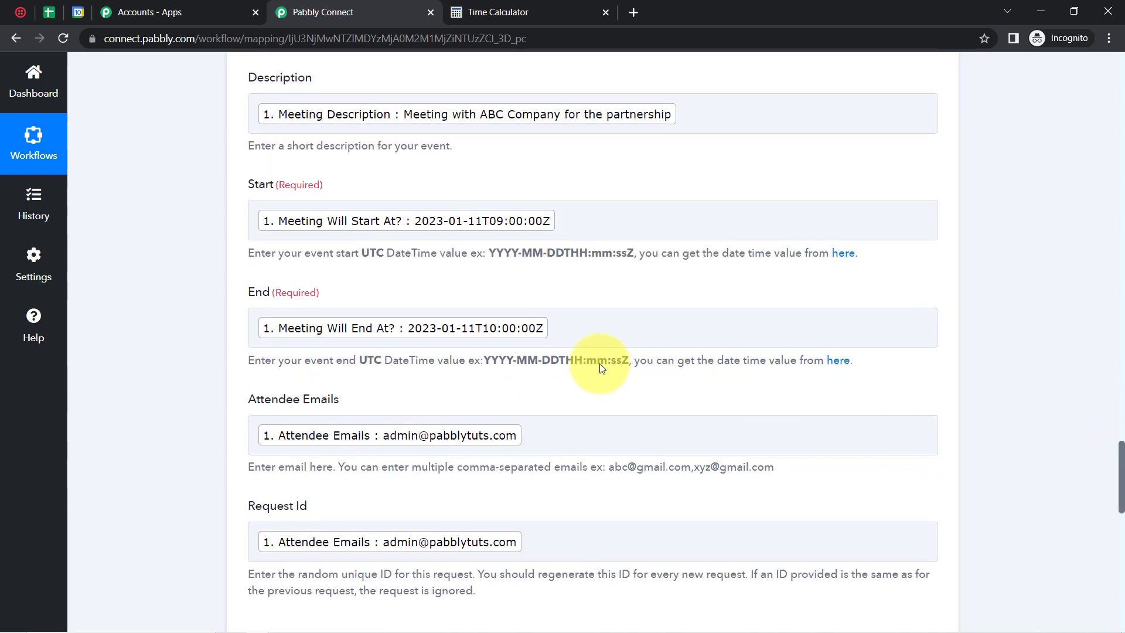
Step: Remove the mapped value from the Google Meet step's End field, leaving it empty
left_click(580, 327)
key("BackSpace")
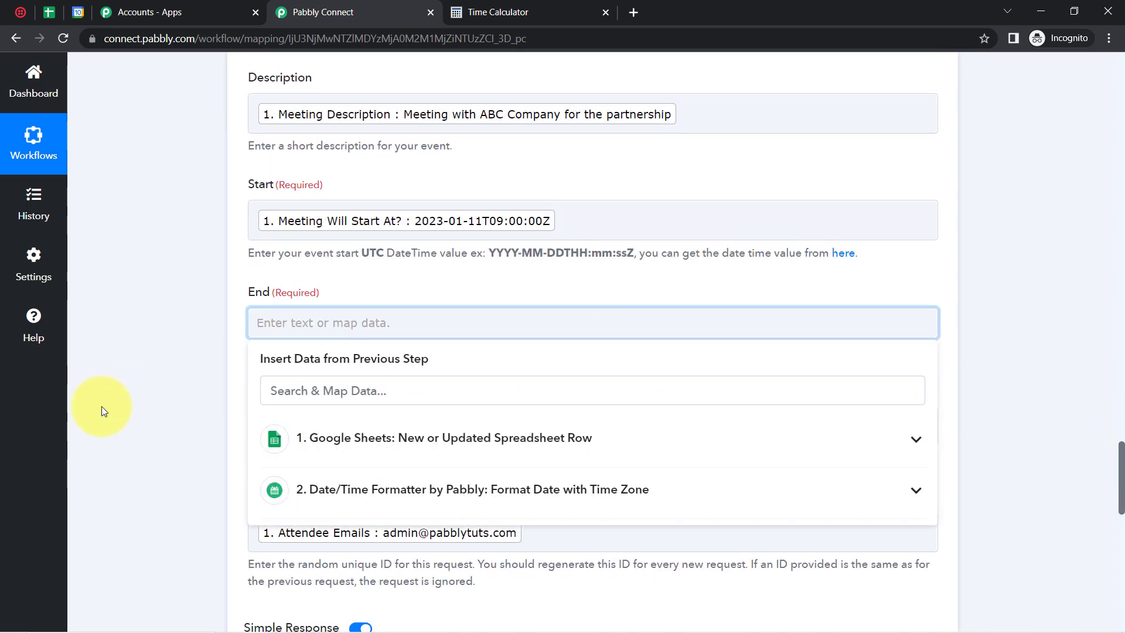
left_click(647, 491)
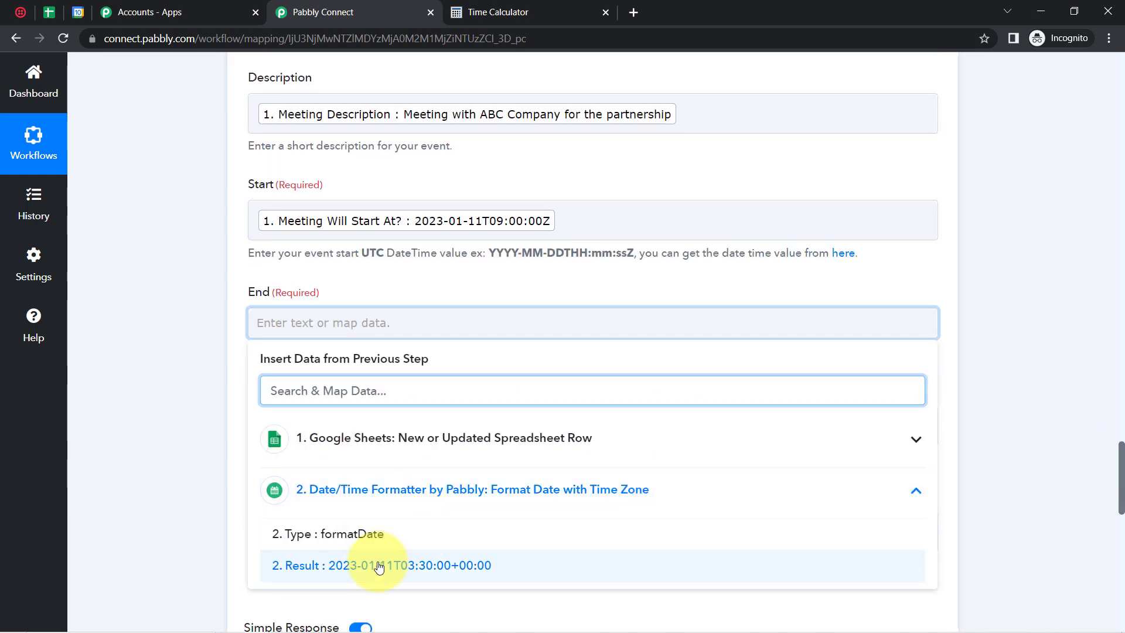
left_click(379, 566)
left_click(215, 388)
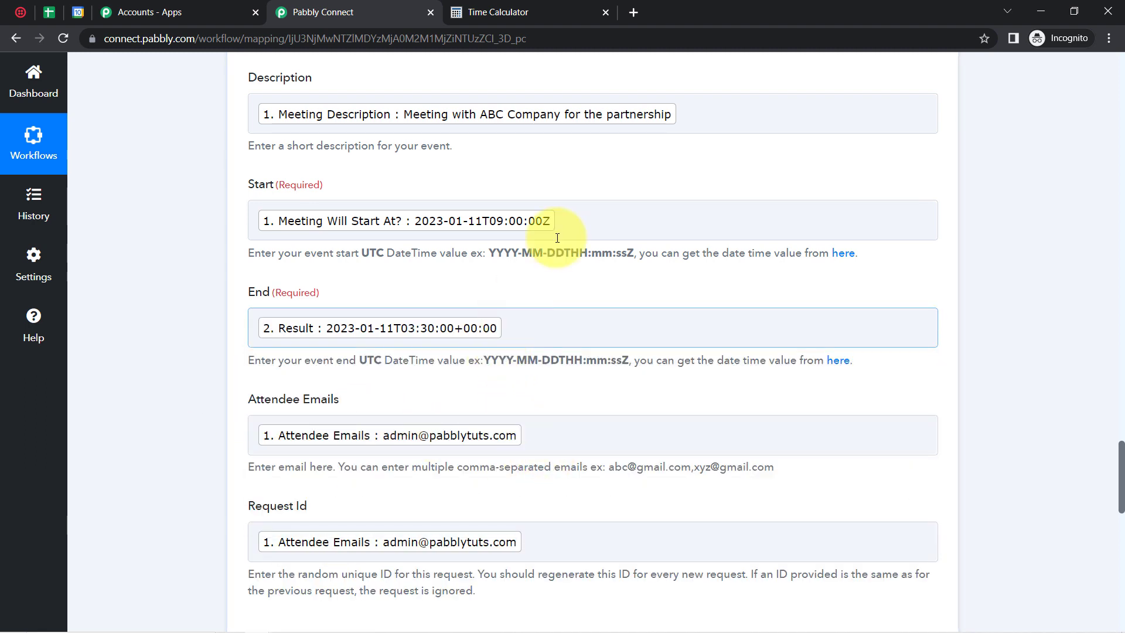
left_click(528, 322)
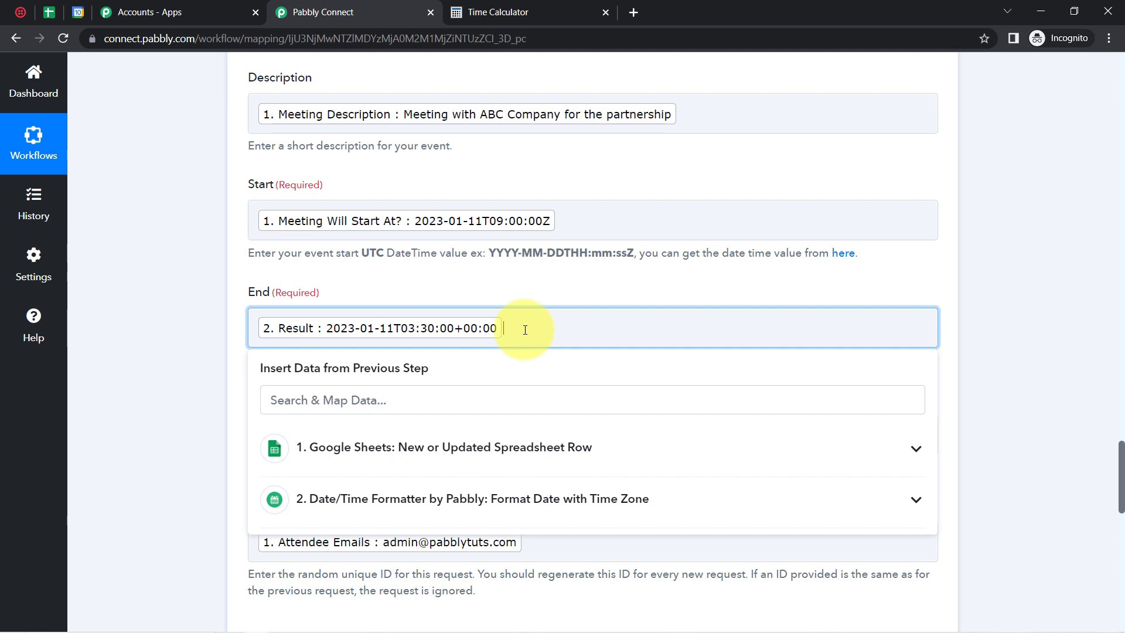
key("BackSpace")
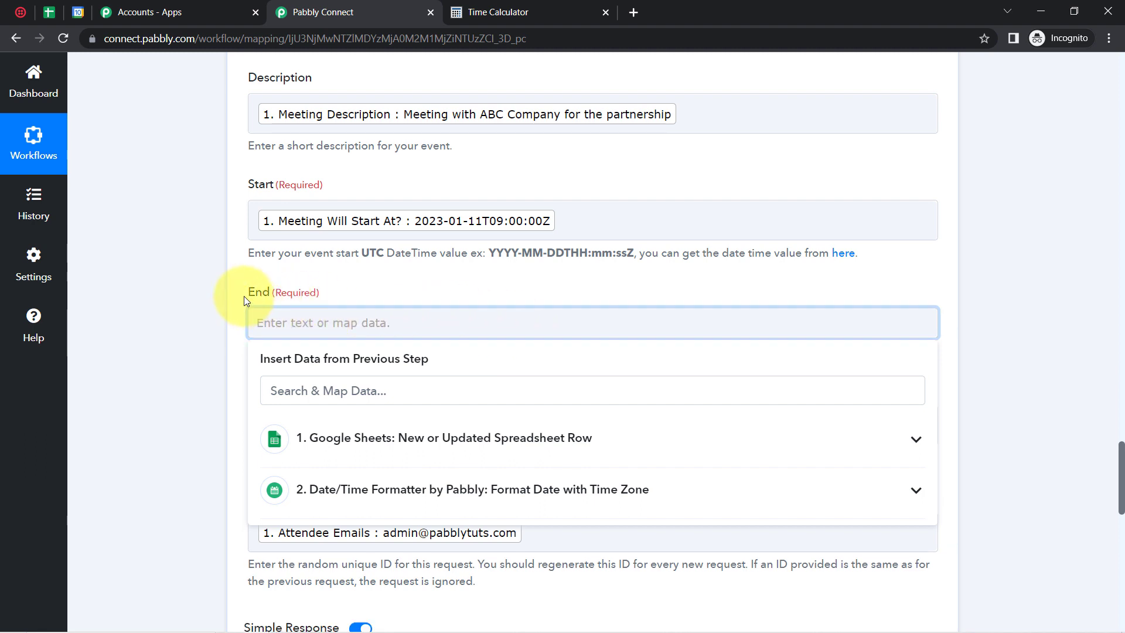
left_click_drag(244, 296, 276, 295)
Step: Map the Date/Time Formatter's Result (2023-01-11T03:30:00+00:00) into the Start field
left_click(570, 221)
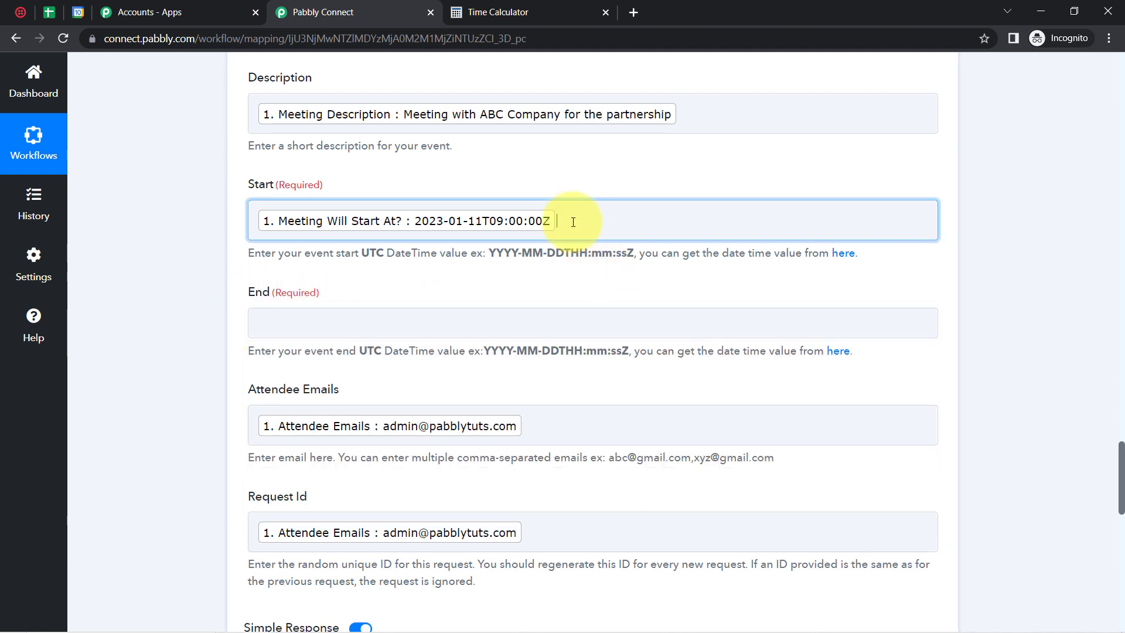
key("BackSpace")
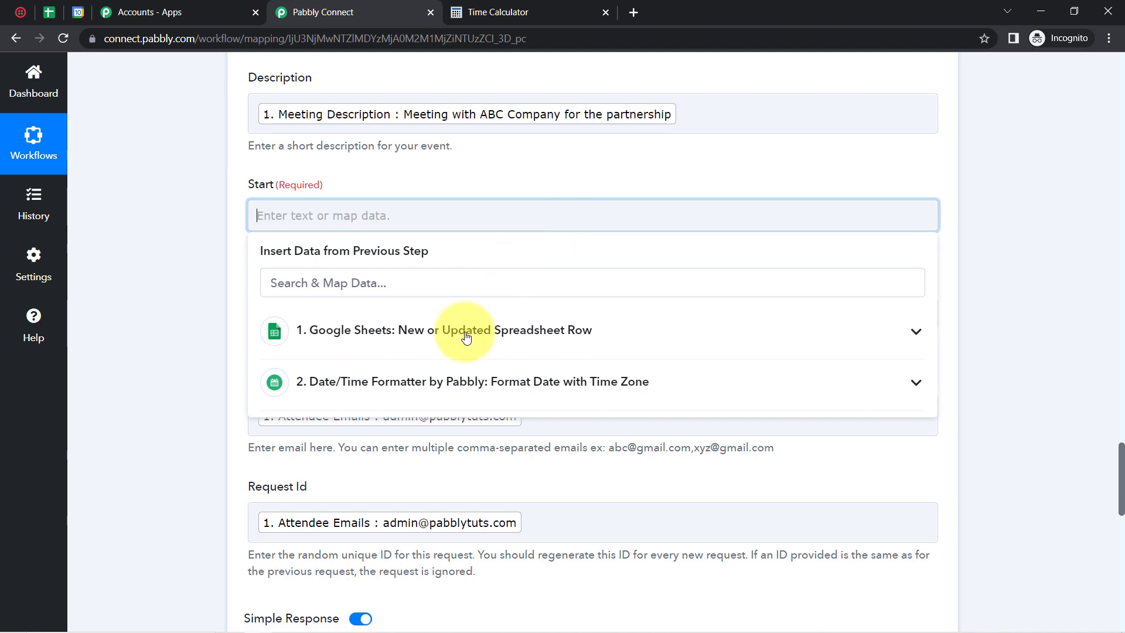
left_click(486, 377)
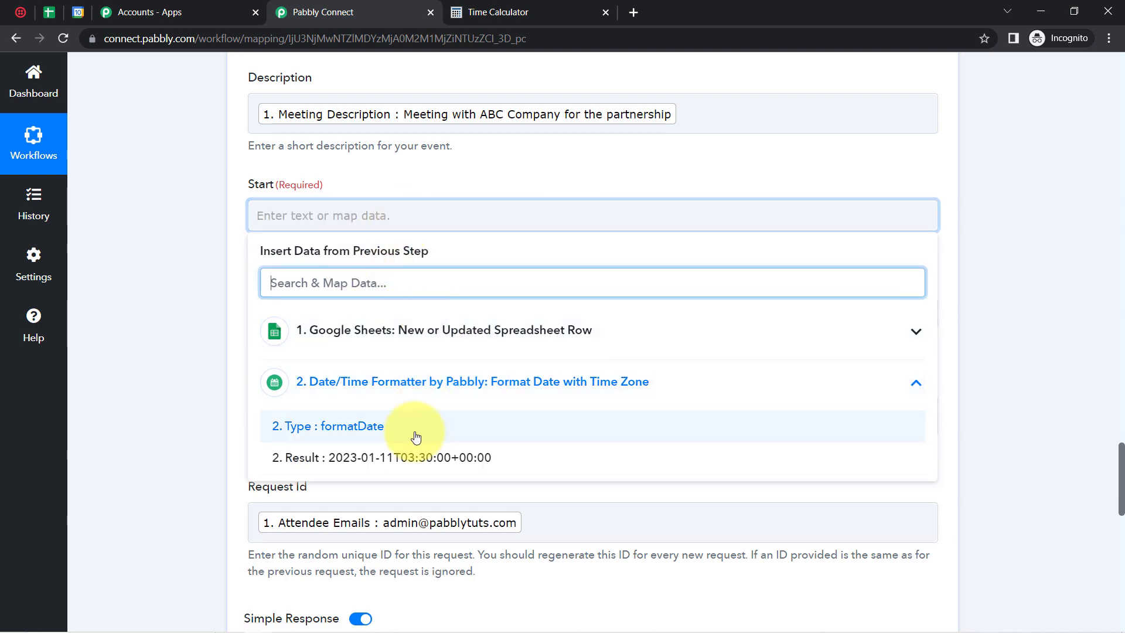
left_click(392, 463)
left_click(206, 323)
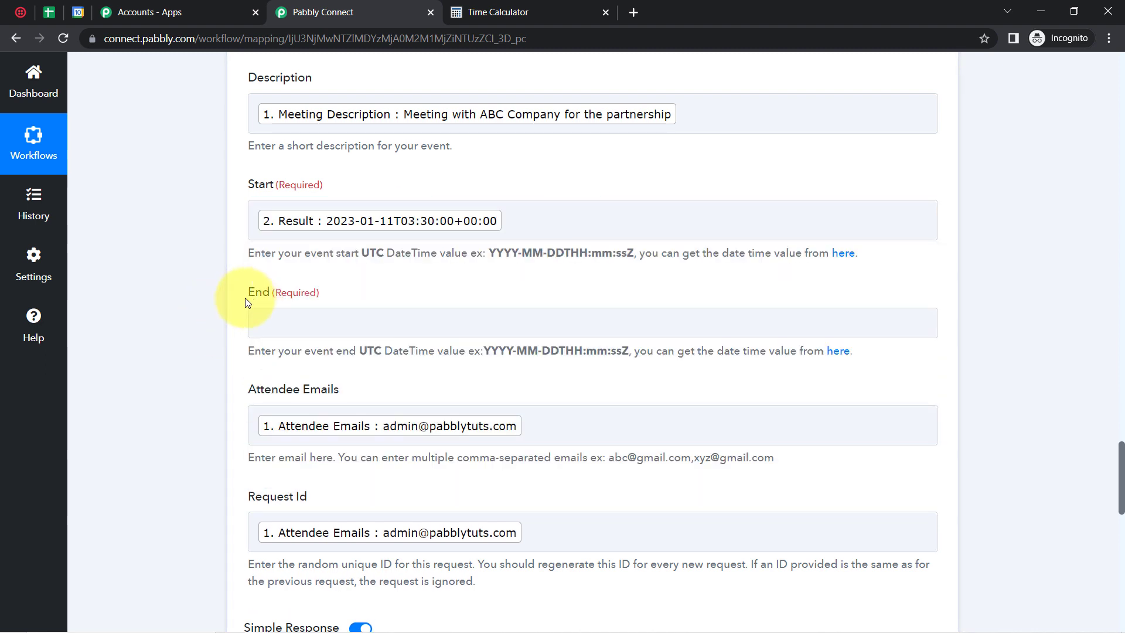
left_click_drag(245, 298, 349, 296)
left_click(164, 371)
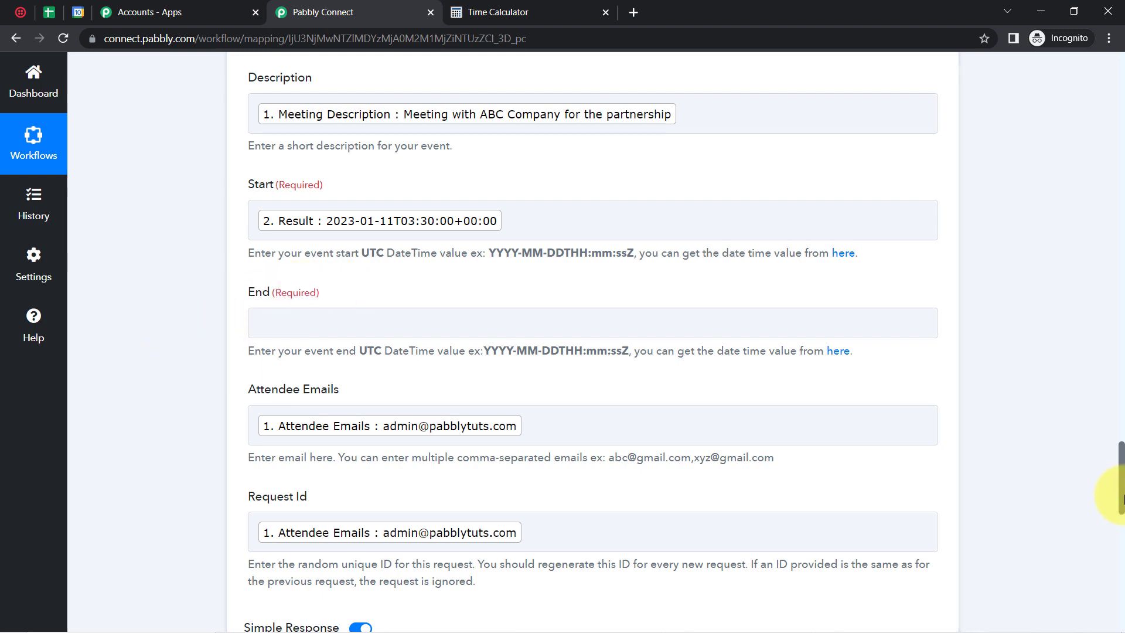
left_click_drag(1121, 491, 1097, 286)
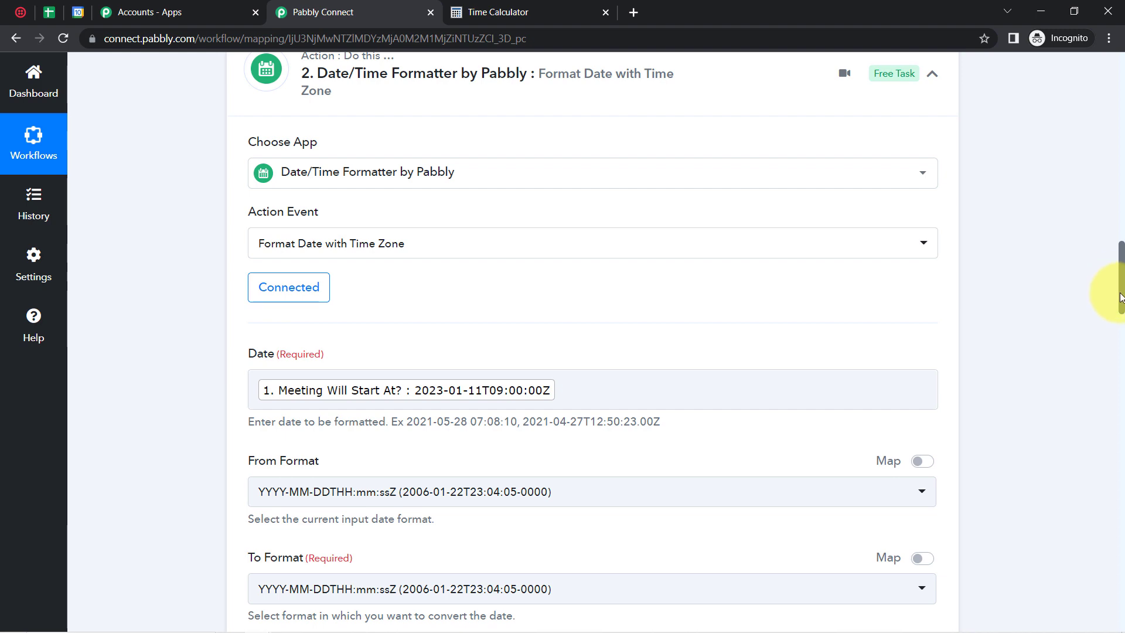
Step: Copy the Date/Time Formatter step and paste the duplicate below it as step 3
left_click_drag(1123, 297, 1122, 276)
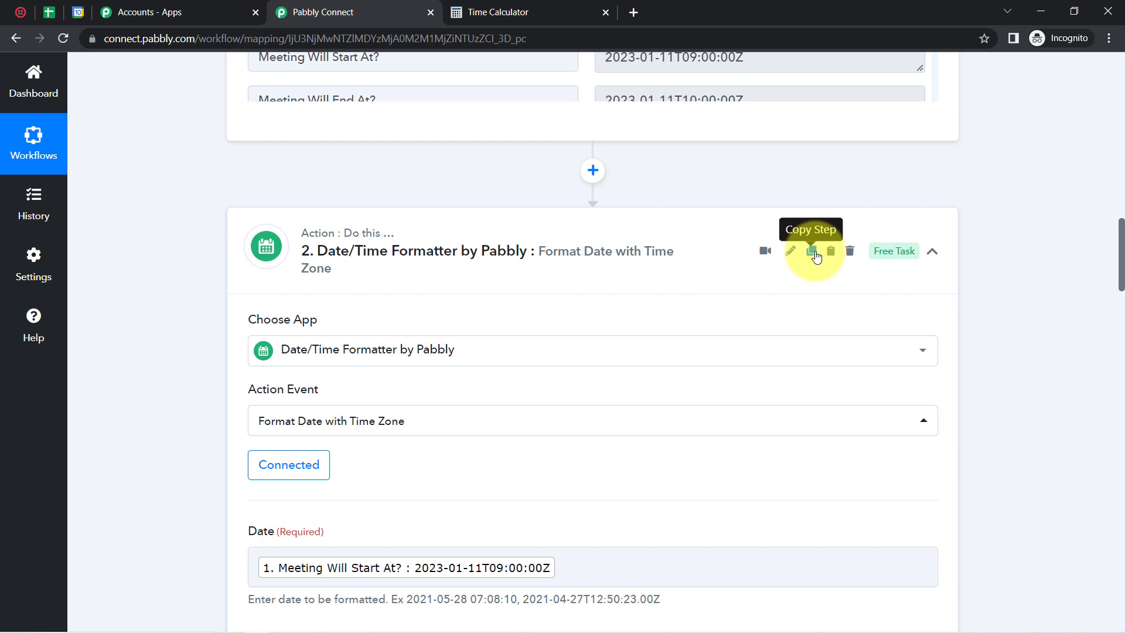
left_click(817, 257)
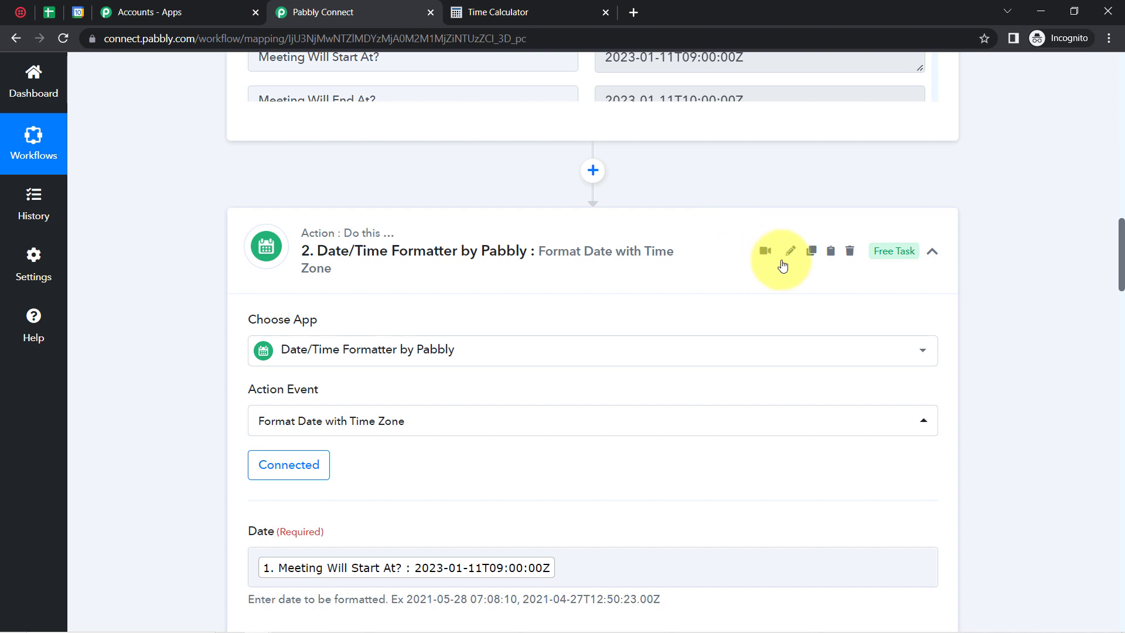
mouse_move(797, 256)
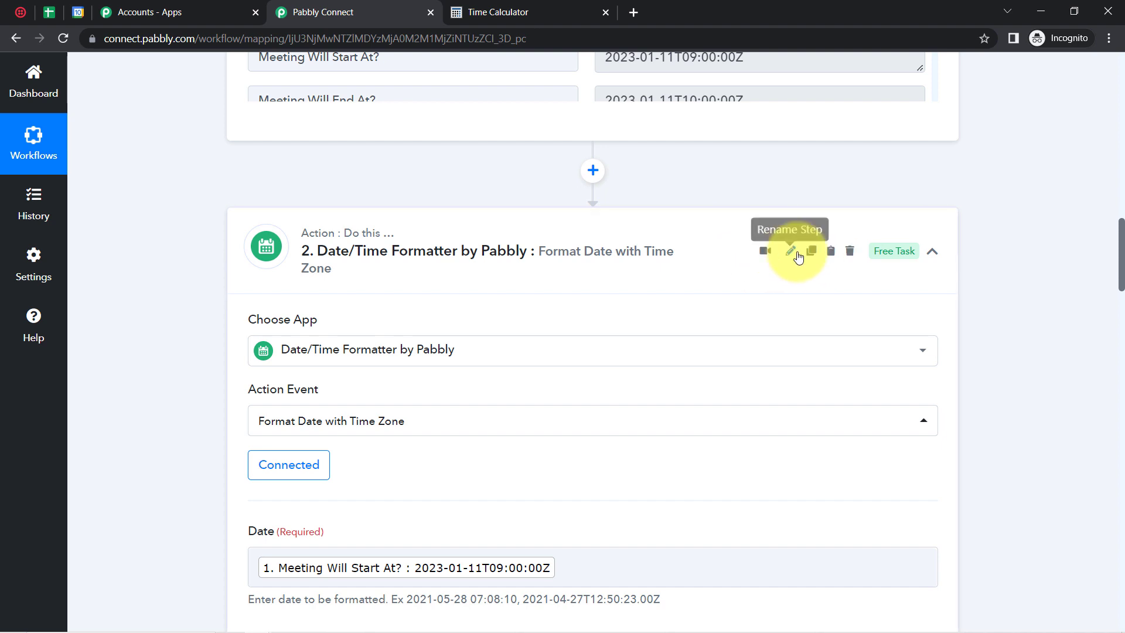
left_click(832, 252)
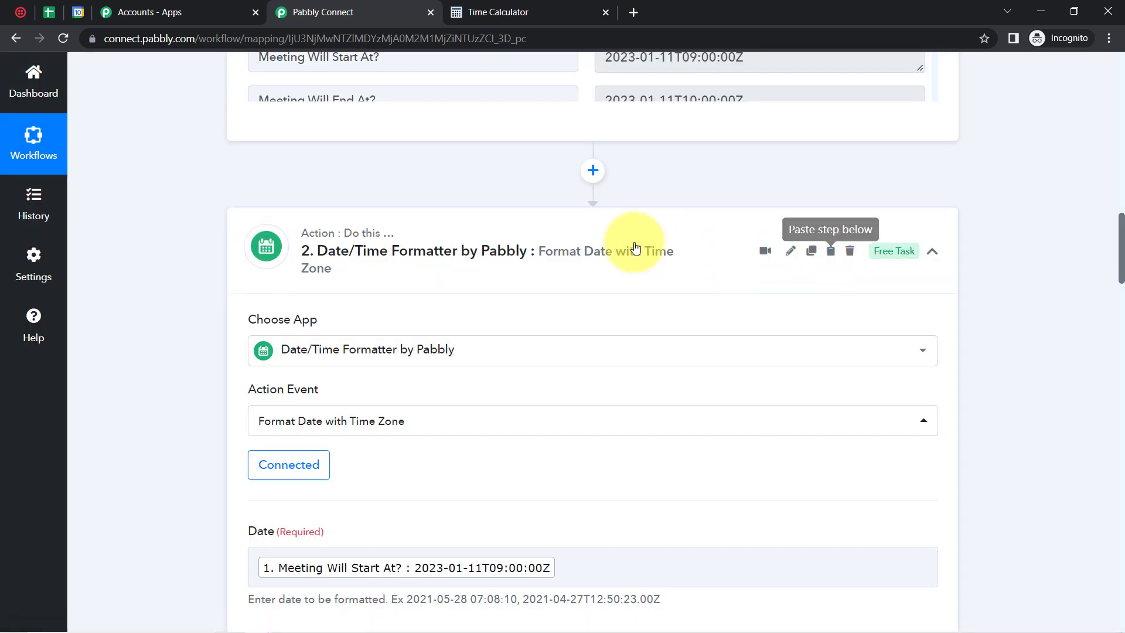
left_click_drag(1122, 249, 1123, 395)
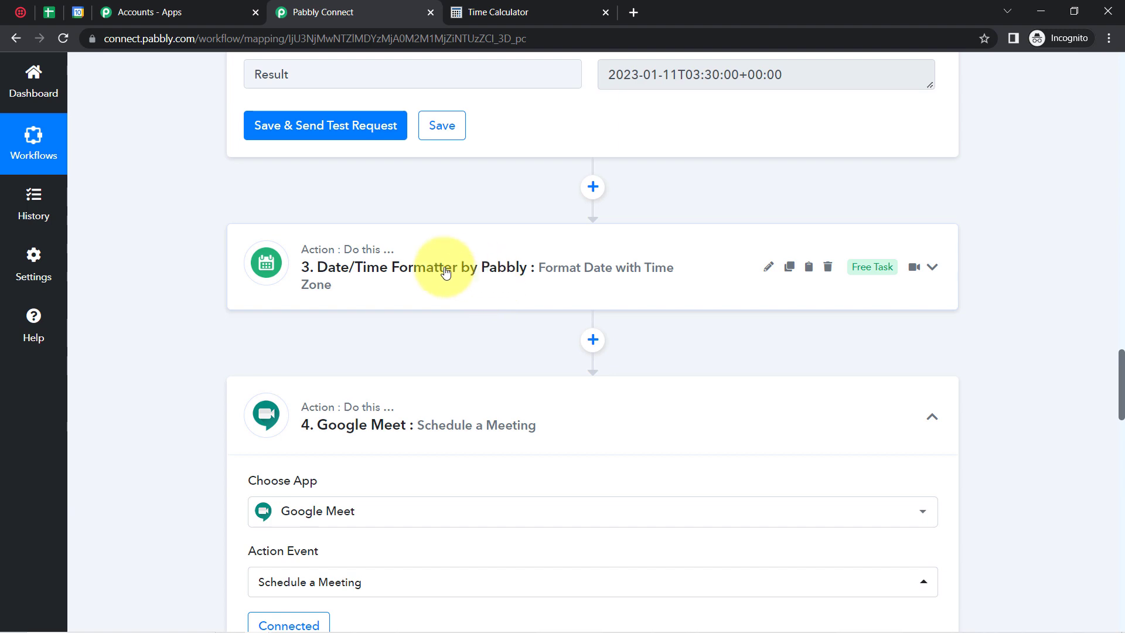
Step: Map 'Meeting Will End At?' into step 3's Date and test it, returning 2023-01-11T04:30:00+00:00
left_click(470, 280)
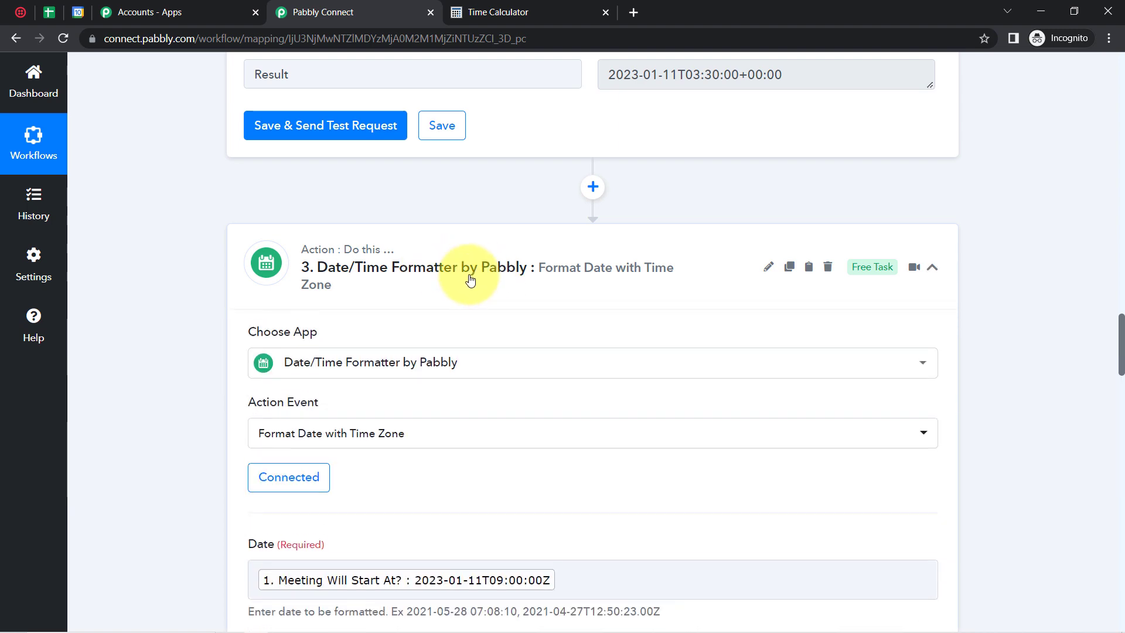
left_click_drag(1122, 341, 1116, 369)
left_click(599, 322)
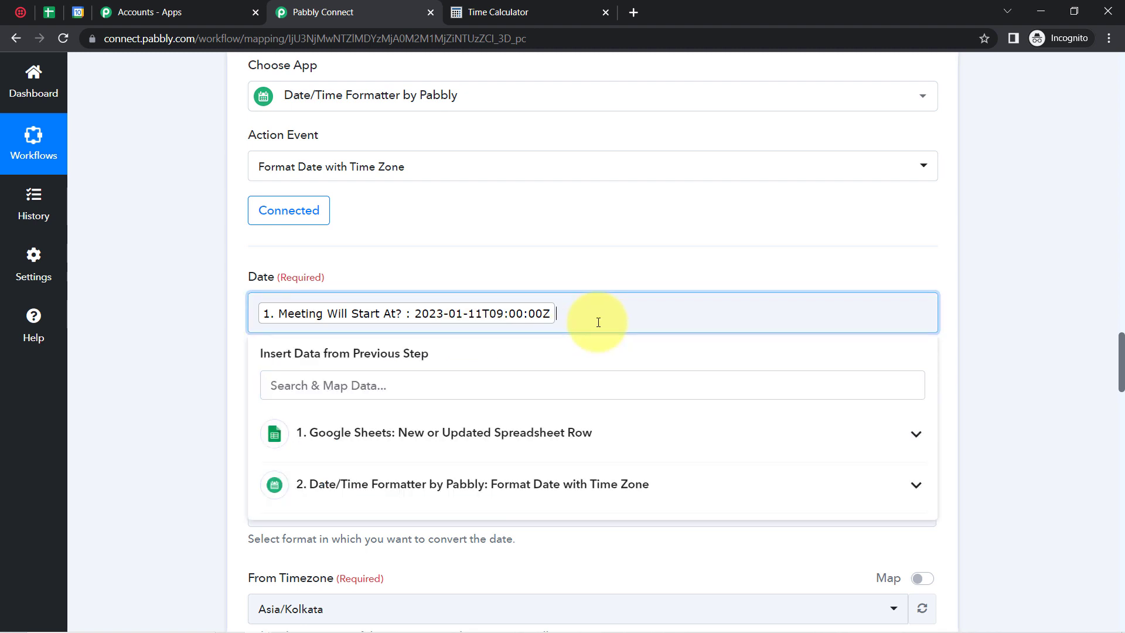
key("BackSpace")
left_click(384, 387)
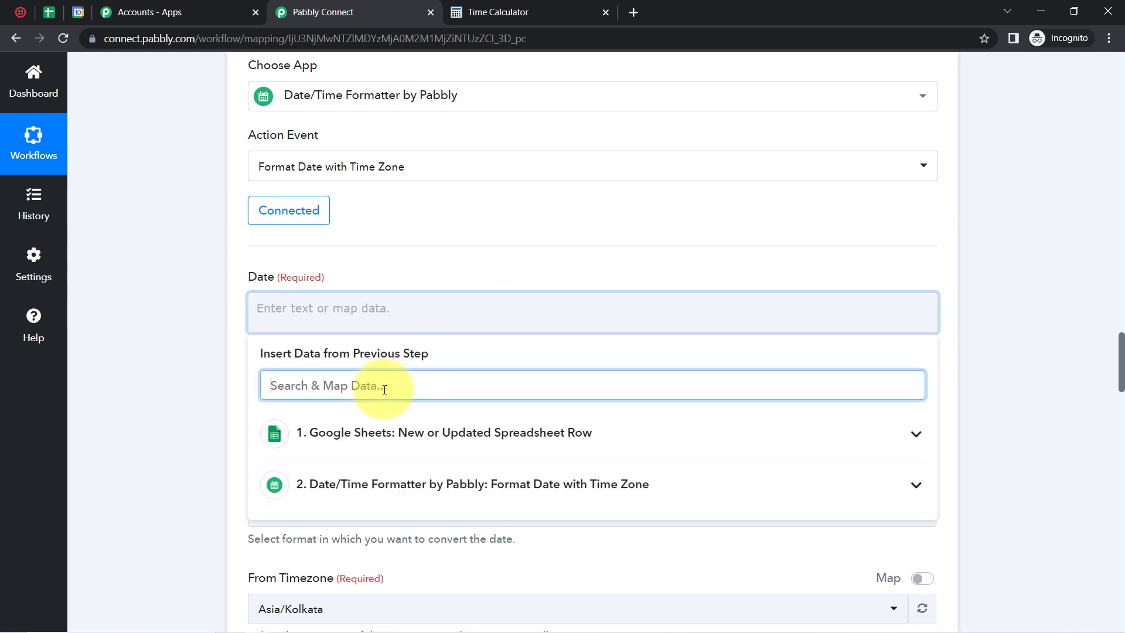
type("end")
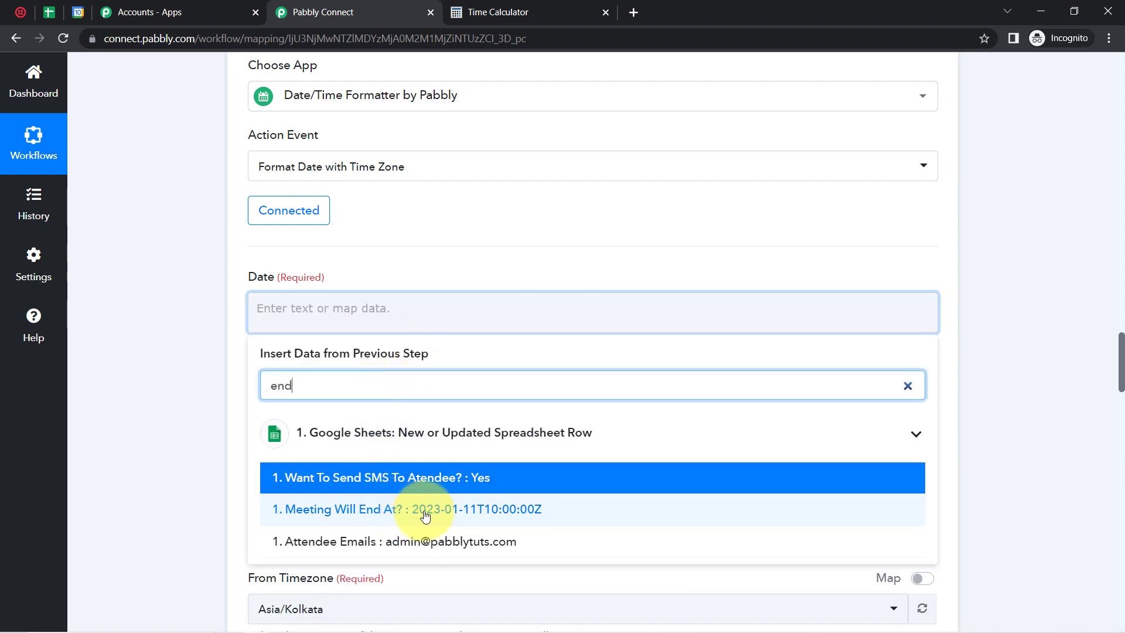
left_click(422, 509)
left_click(164, 402)
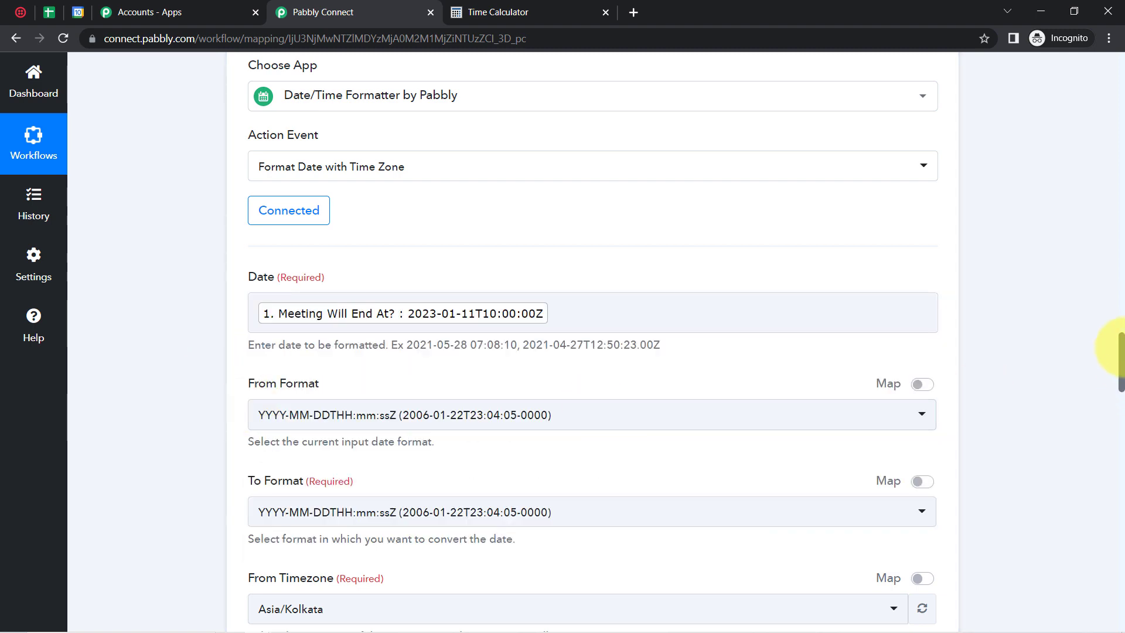
left_click_drag(1122, 342, 1120, 413)
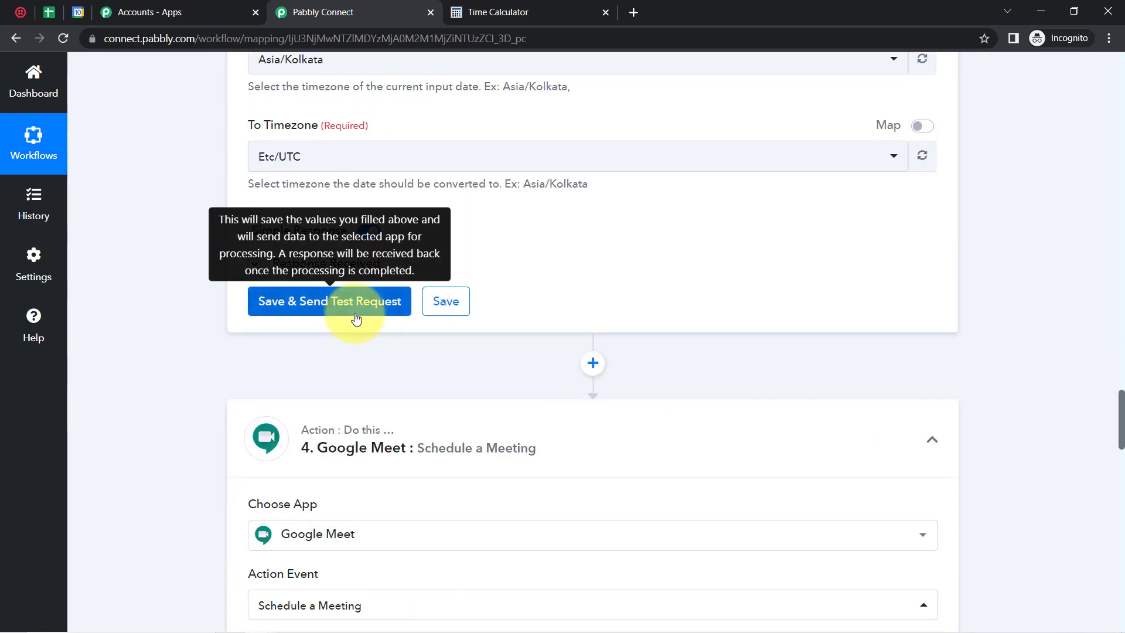
left_click(356, 316)
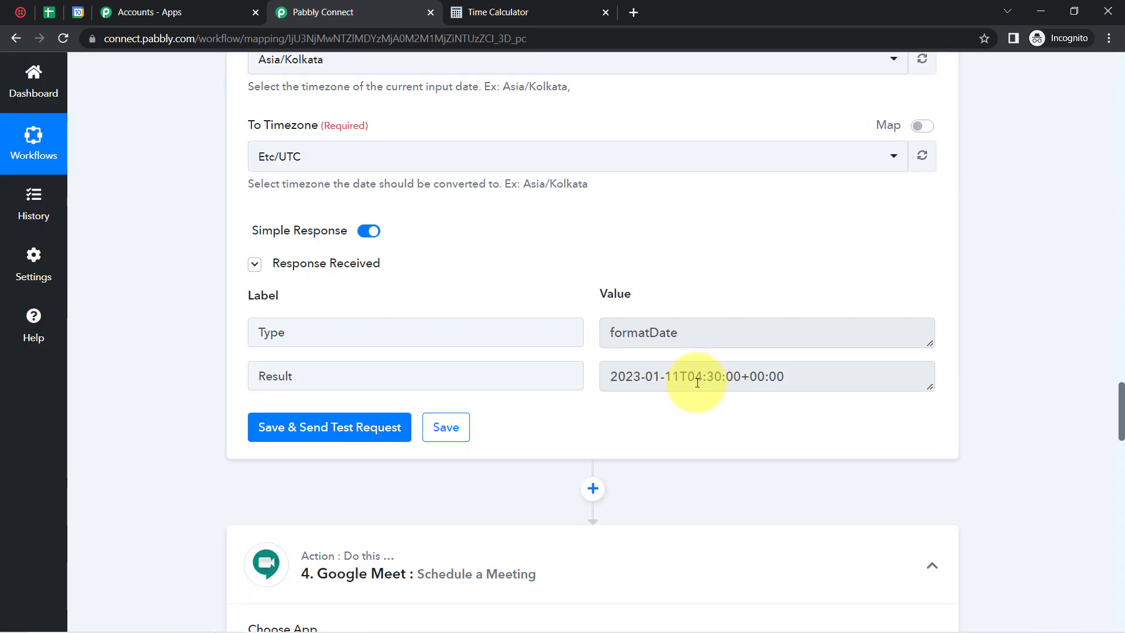
left_click_drag(695, 382, 741, 381)
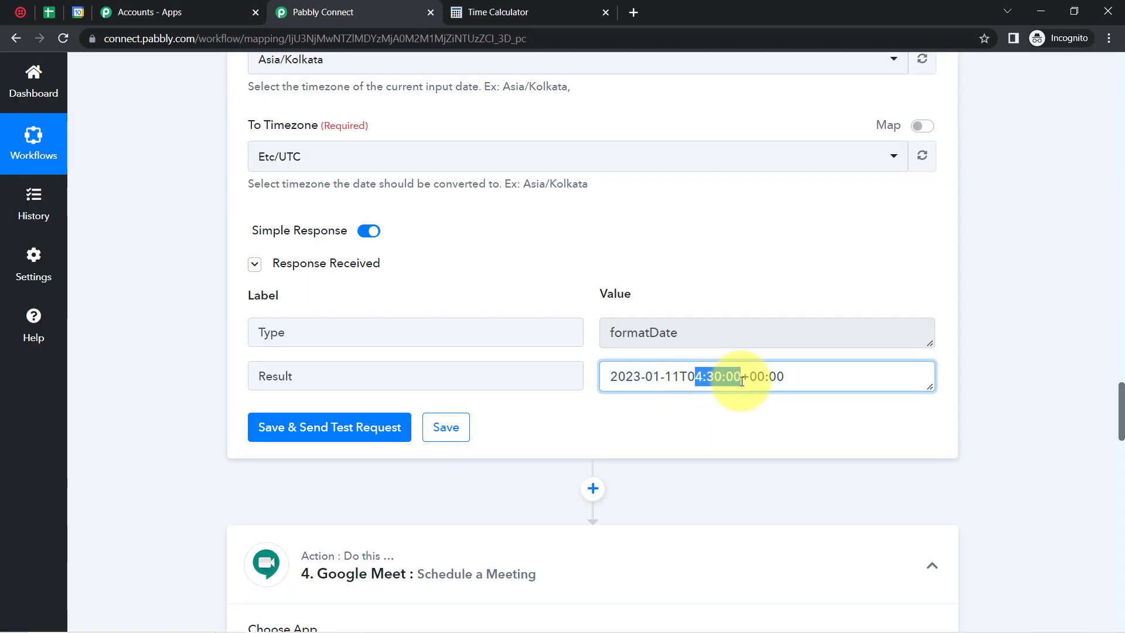
left_click(49, 11)
left_click(389, 262)
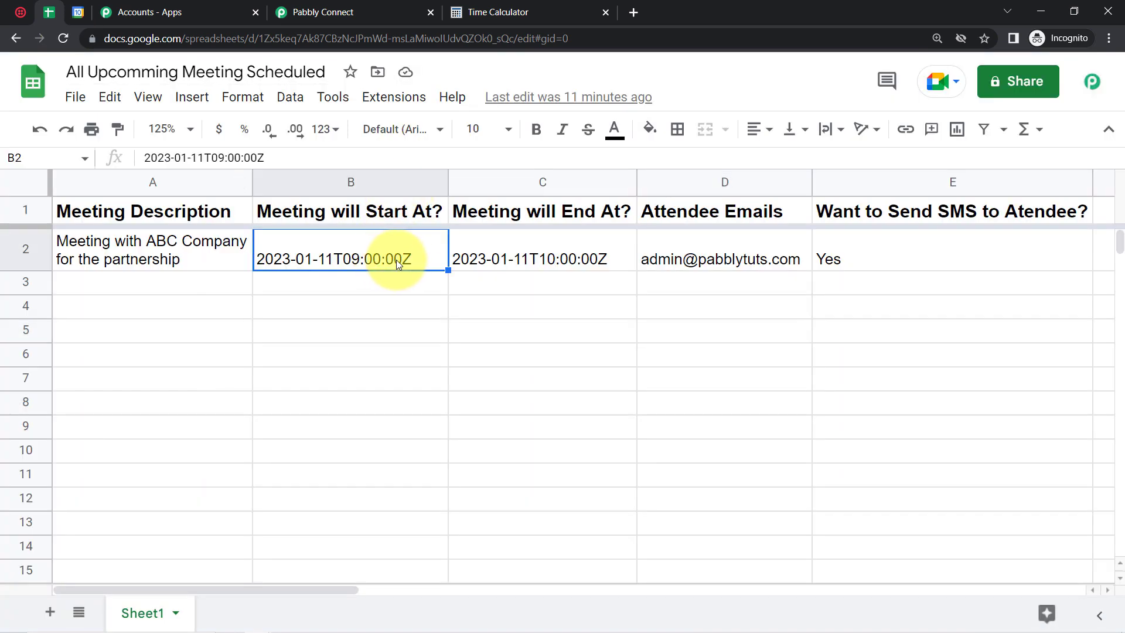
left_click(518, 257)
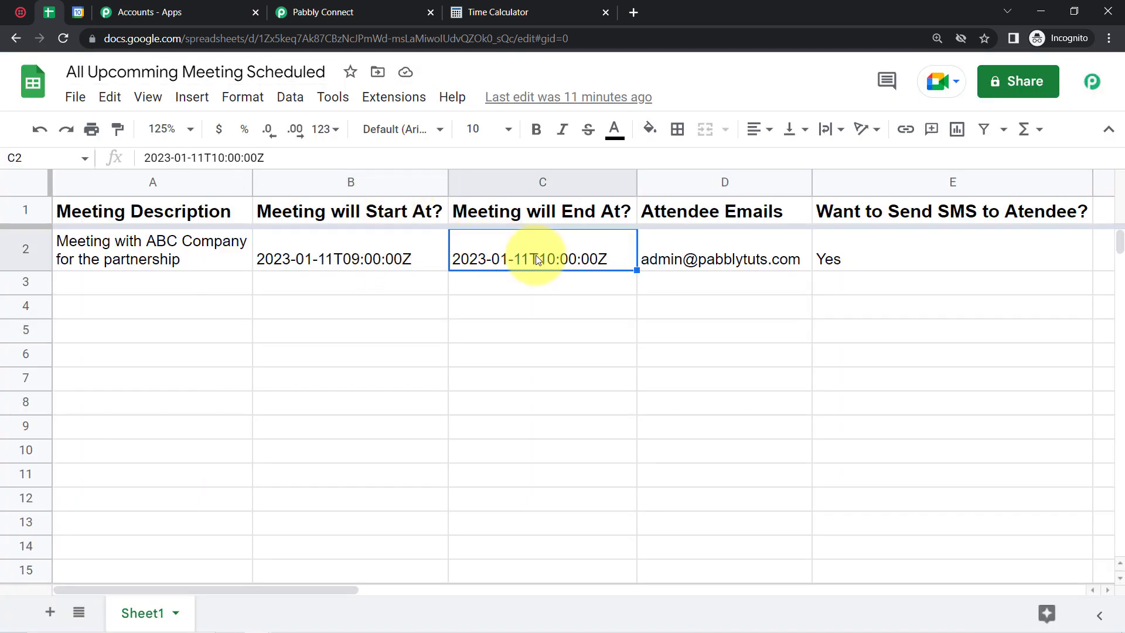
left_click(331, 5)
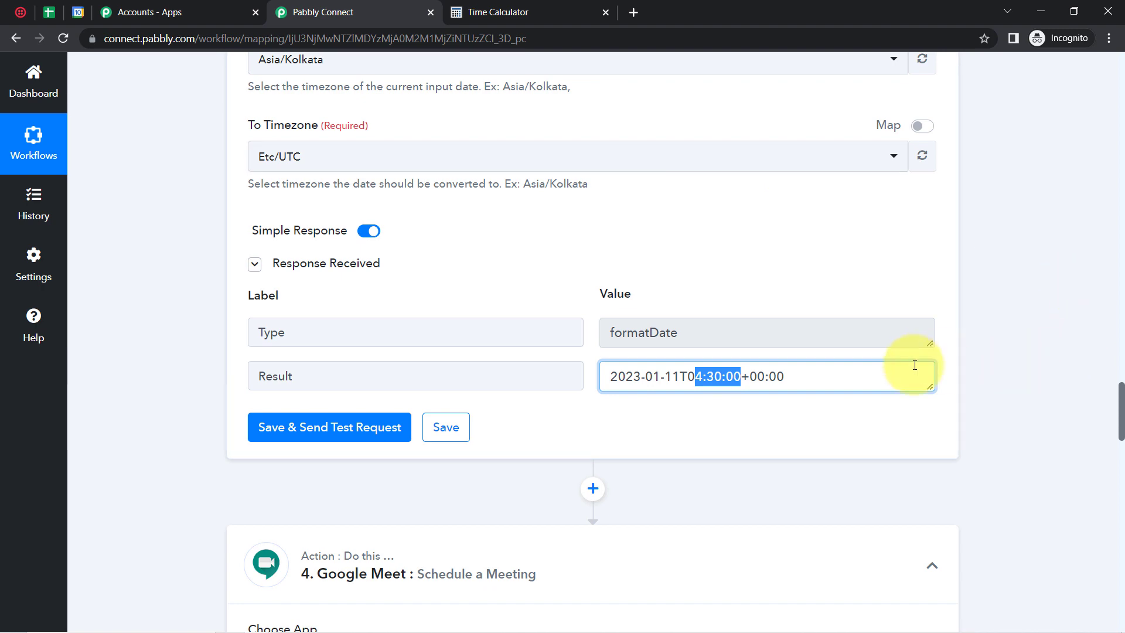
mouse_move(1122, 402)
left_mouse_down()
mouse_move(1122, 301)
mouse_move(1122, 384)
left_mouse_up()
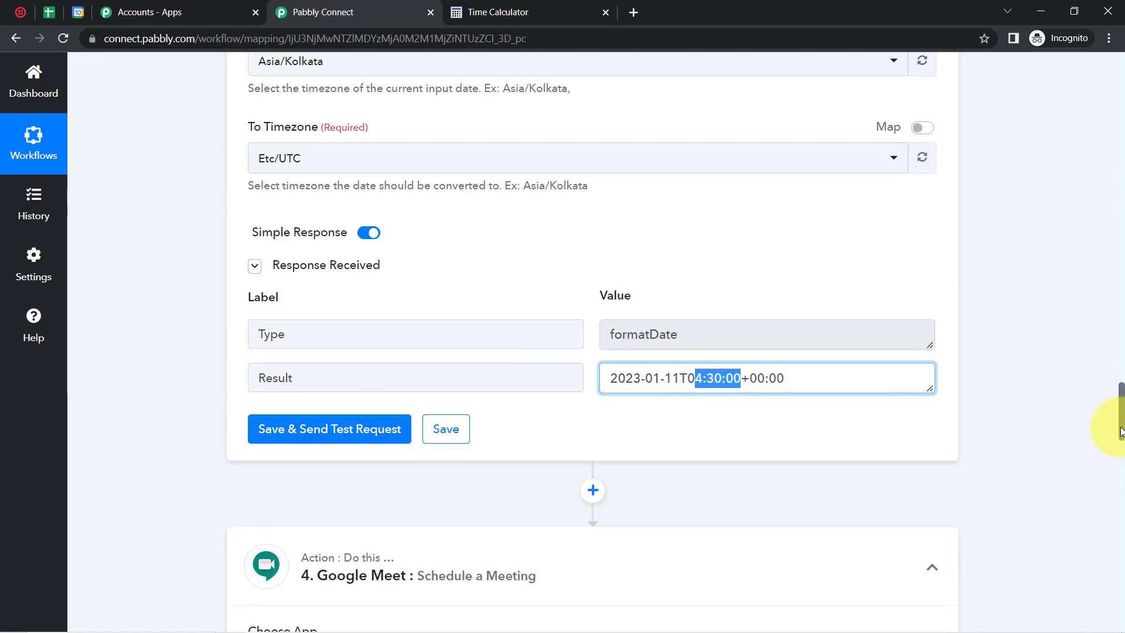
left_click_drag(1121, 430, 1117, 530)
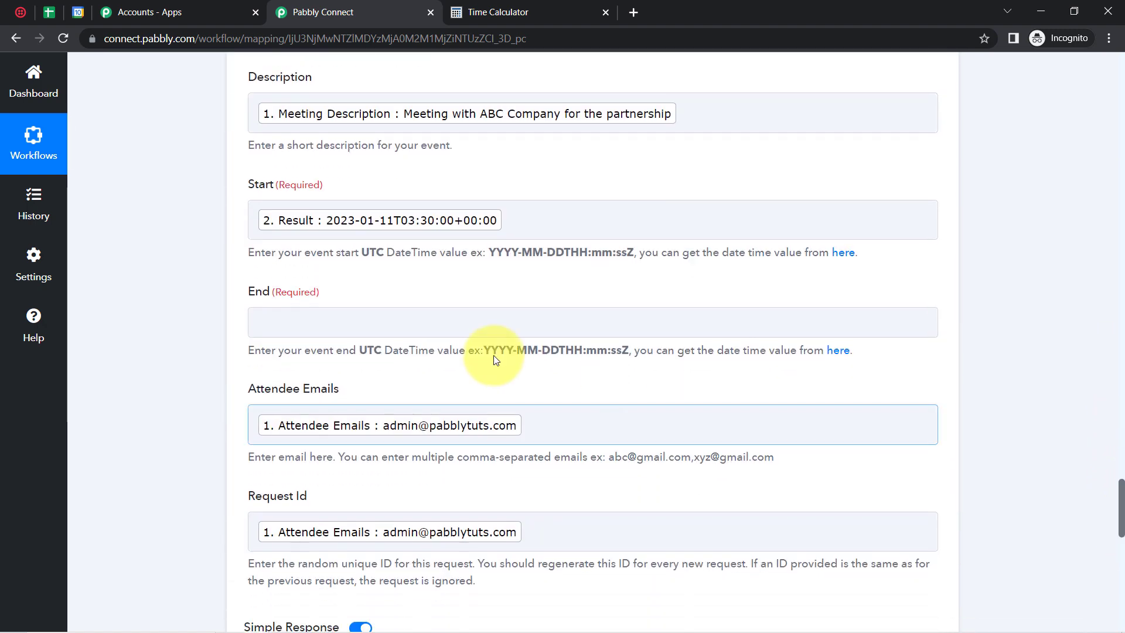
Step: Rename formatter step 3 to 'End Date'
left_click(460, 327)
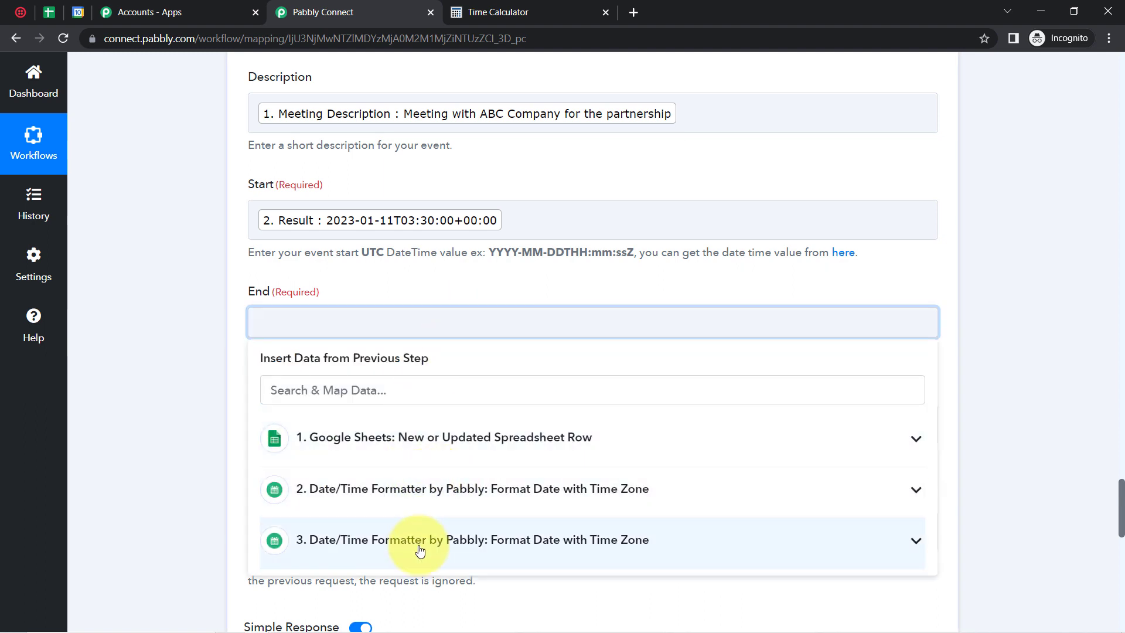
left_click(195, 498)
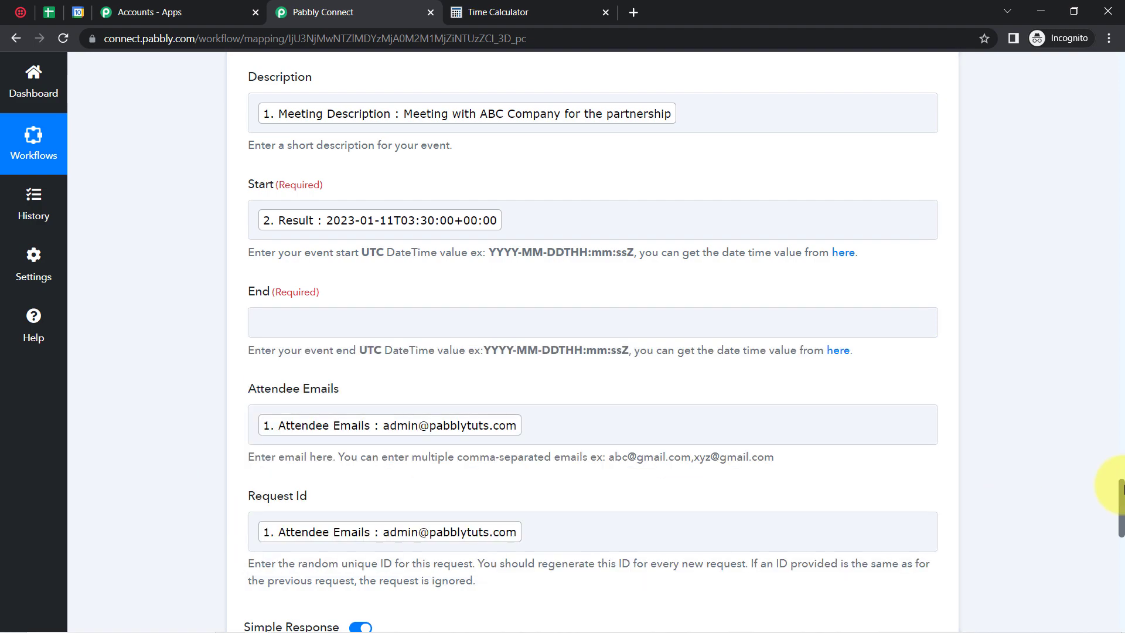
left_click_drag(1121, 493, 1097, 296)
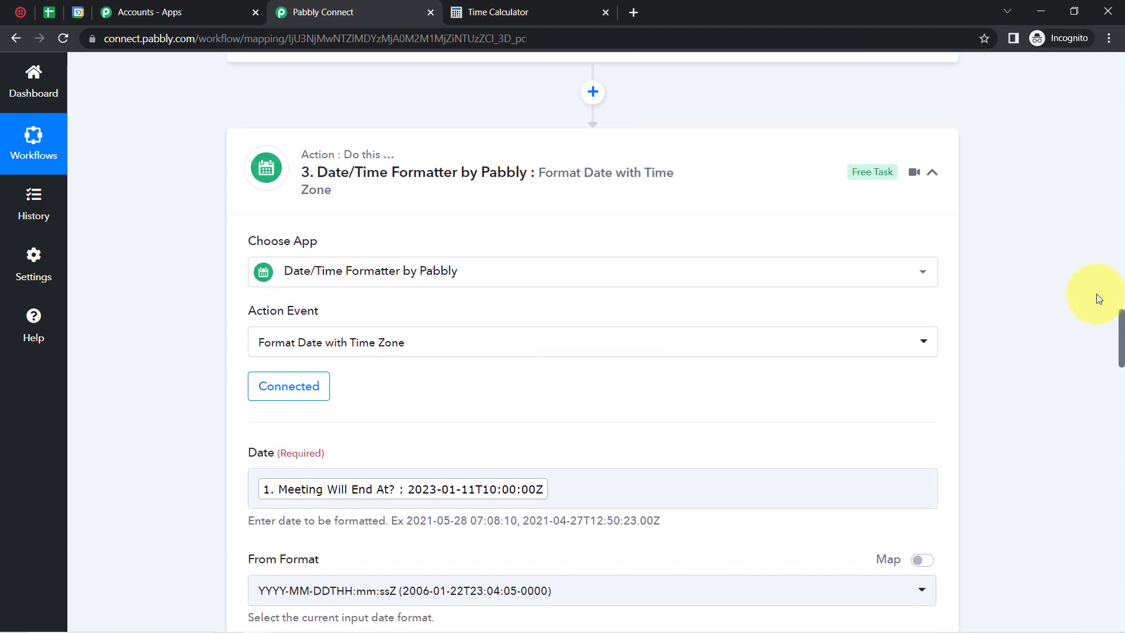
left_click(768, 171)
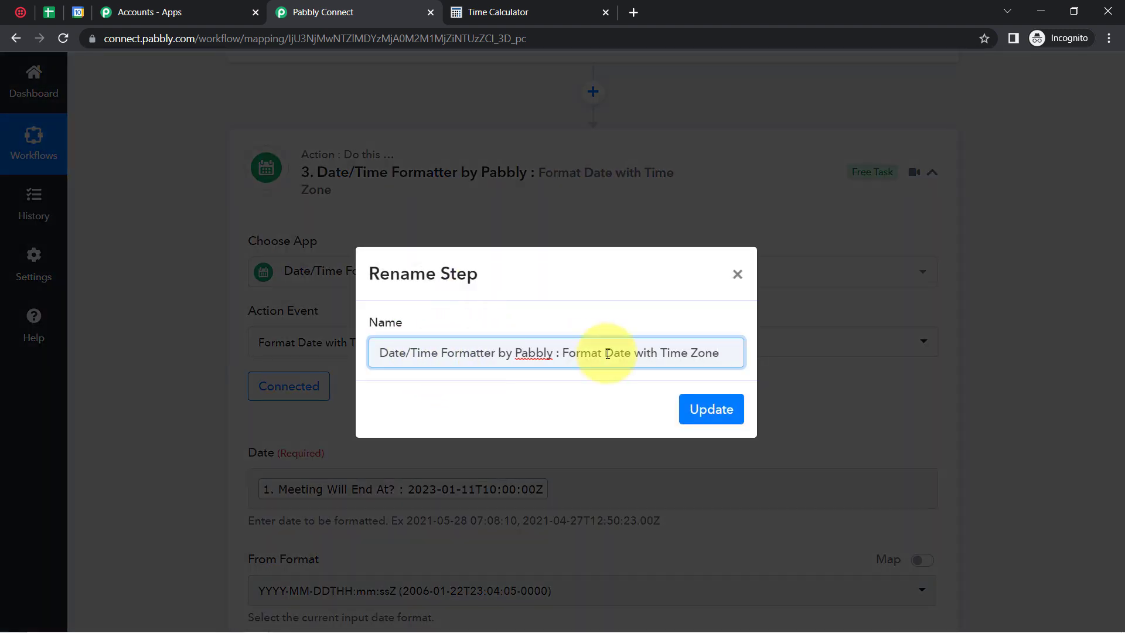
key("ctrl+a")
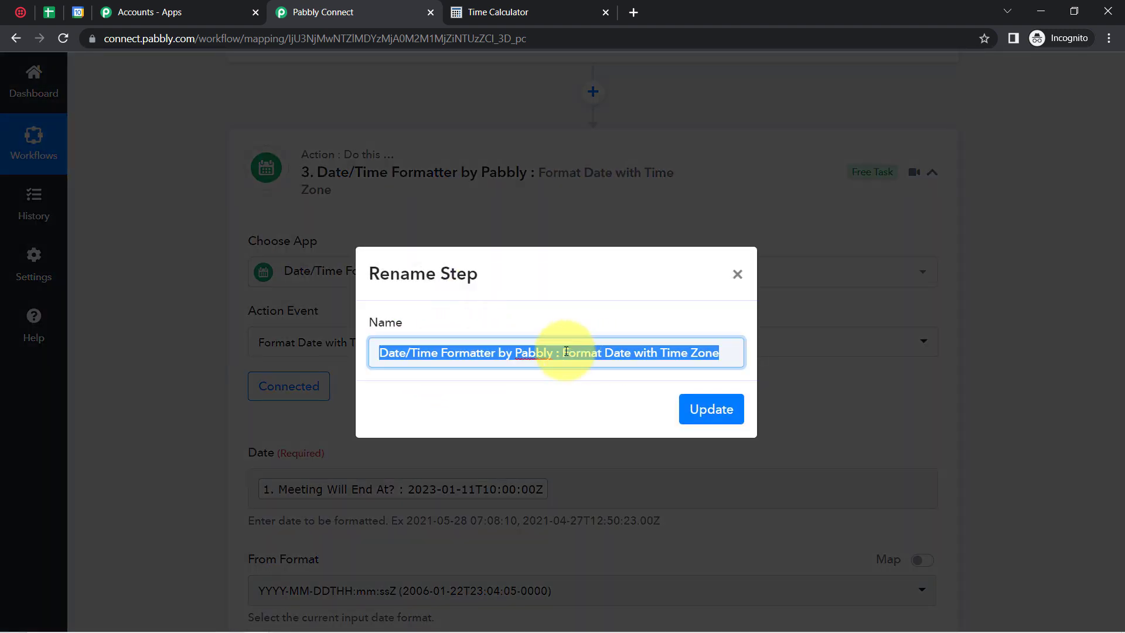
type("End Dat")
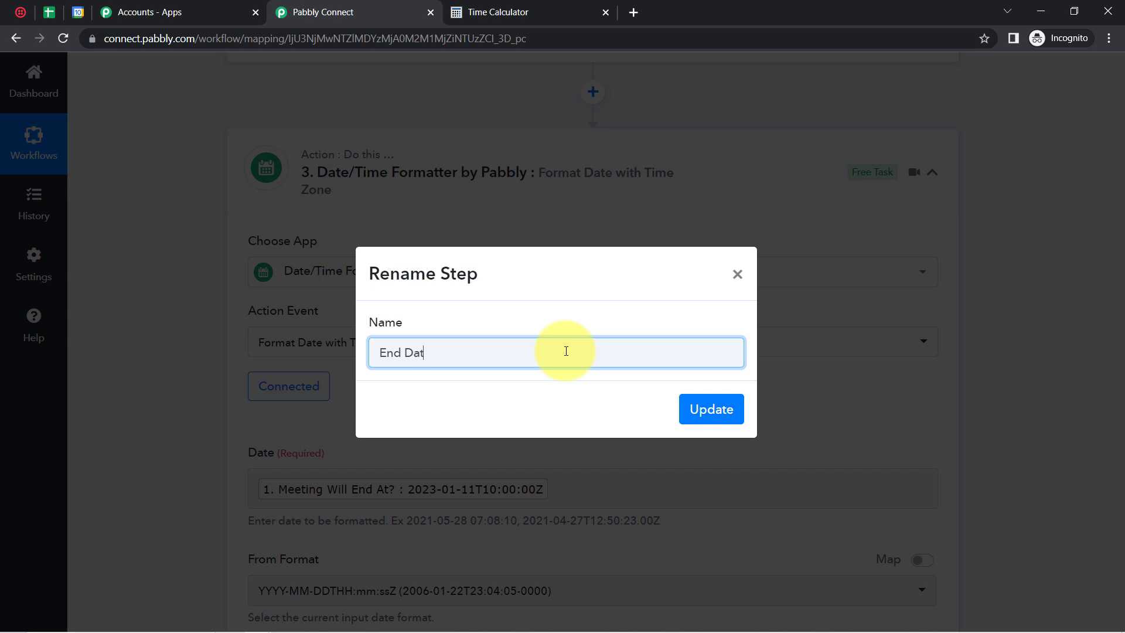
key("ctrl+shift+Left")
key("ctrl+shift+Left")
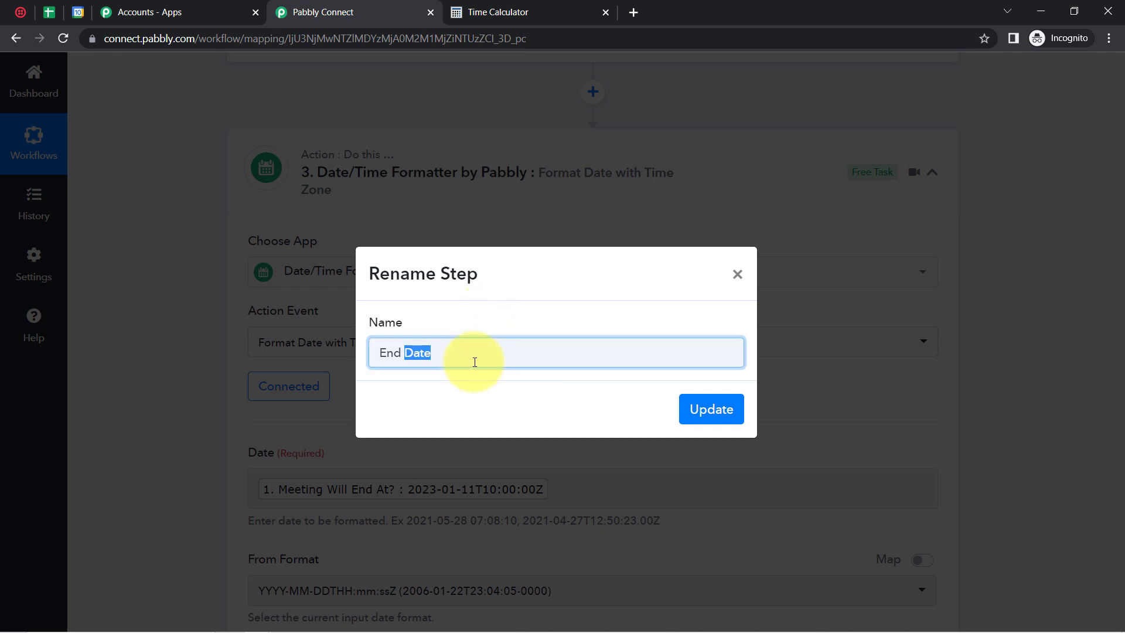
left_click(698, 410)
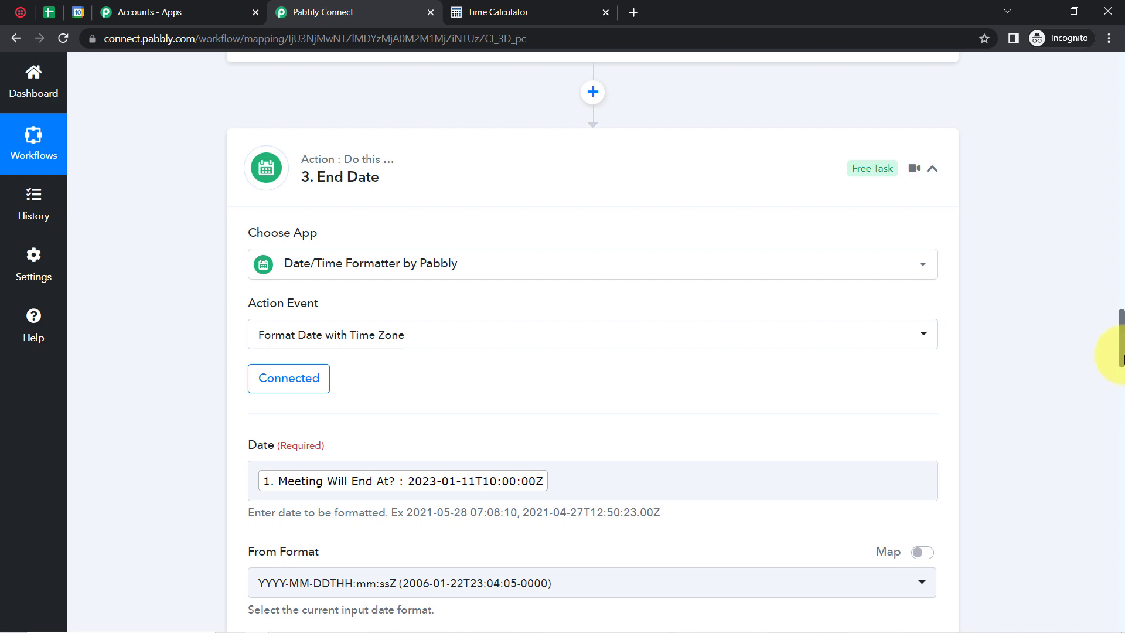
Step: Rename formatter step 2 to 'Start Date'
left_click_drag(1121, 358, 1119, 244)
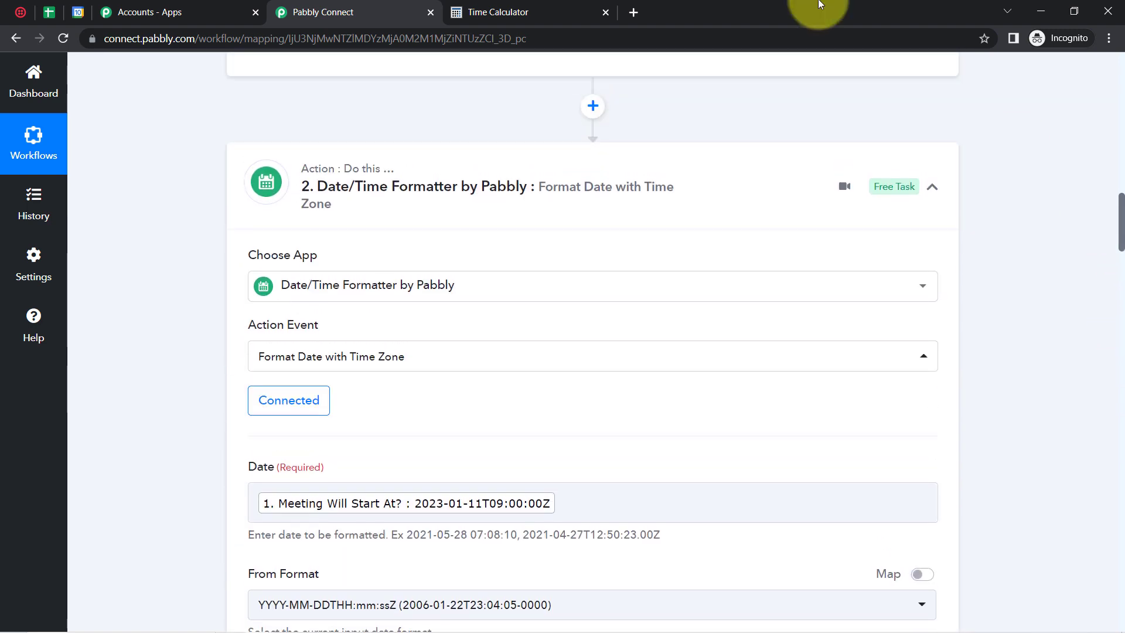
left_click(791, 186)
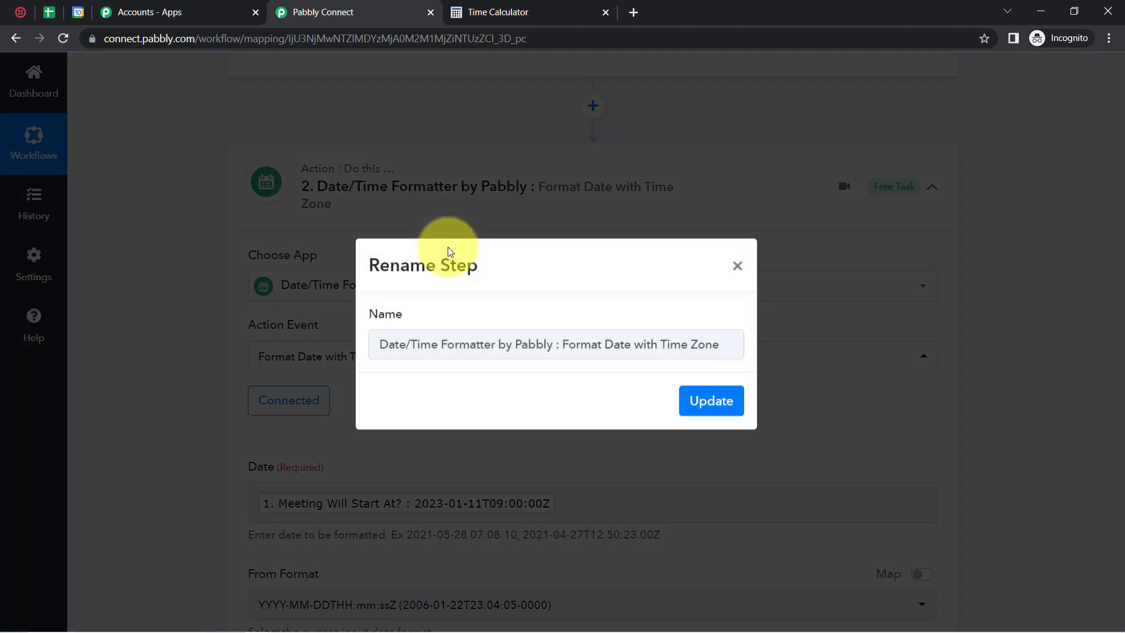
triple_click(413, 351)
type("End Date")
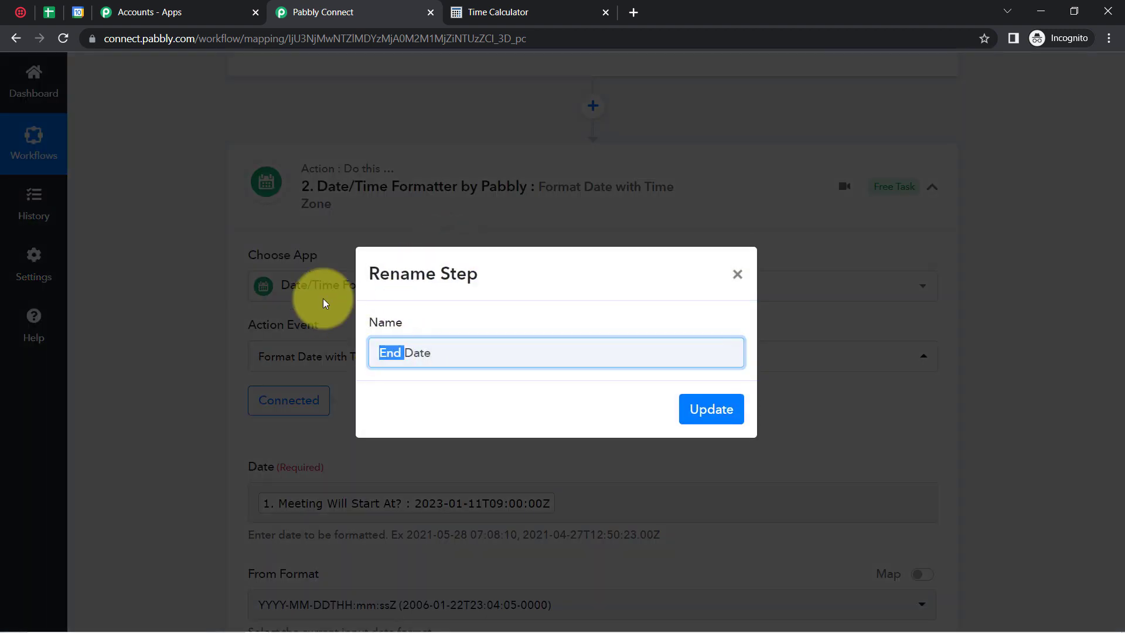
type("Start")
left_click(703, 414)
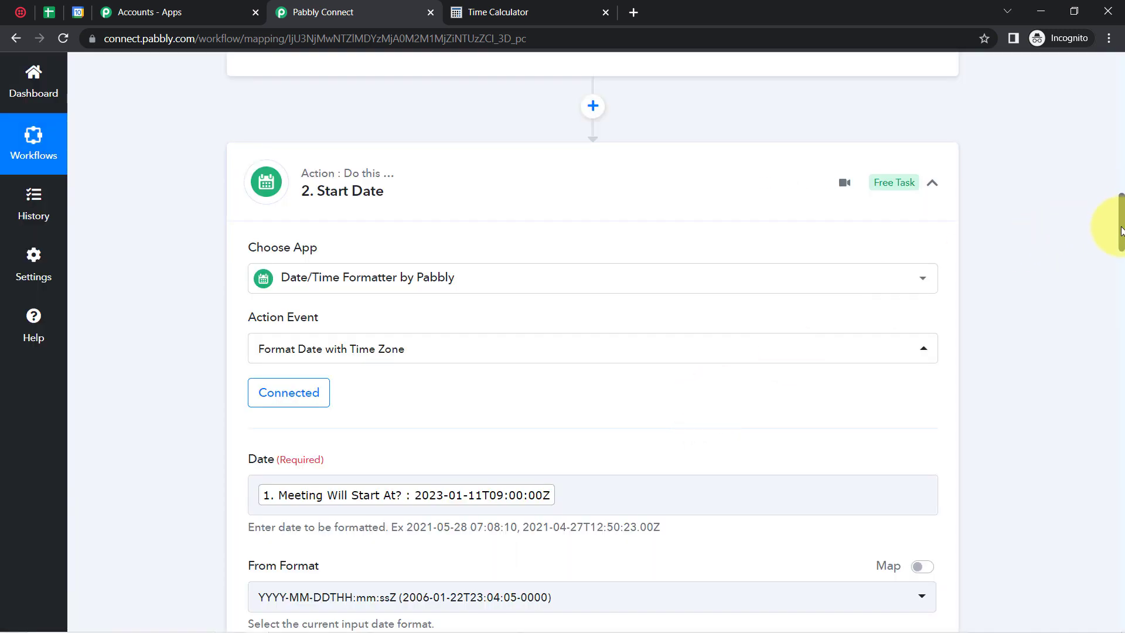
left_click_drag(1121, 231, 1122, 511)
Step: Map End Date's Result into the Google Meet End field and Start Date's Result into Start
left_click(351, 417)
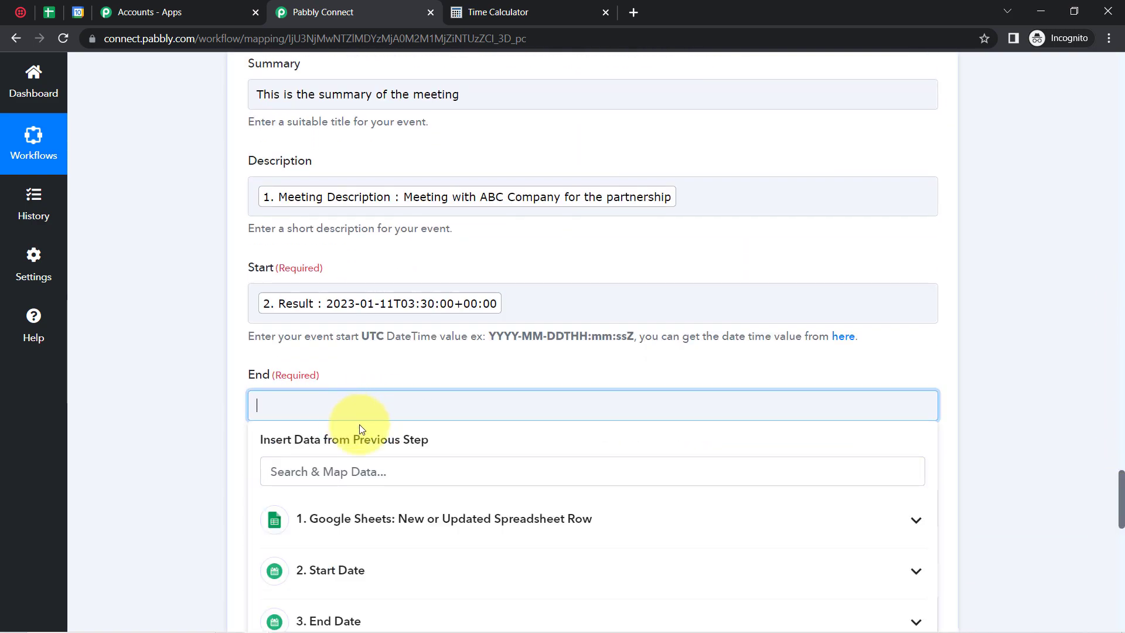
left_click_drag(1122, 485, 1108, 496)
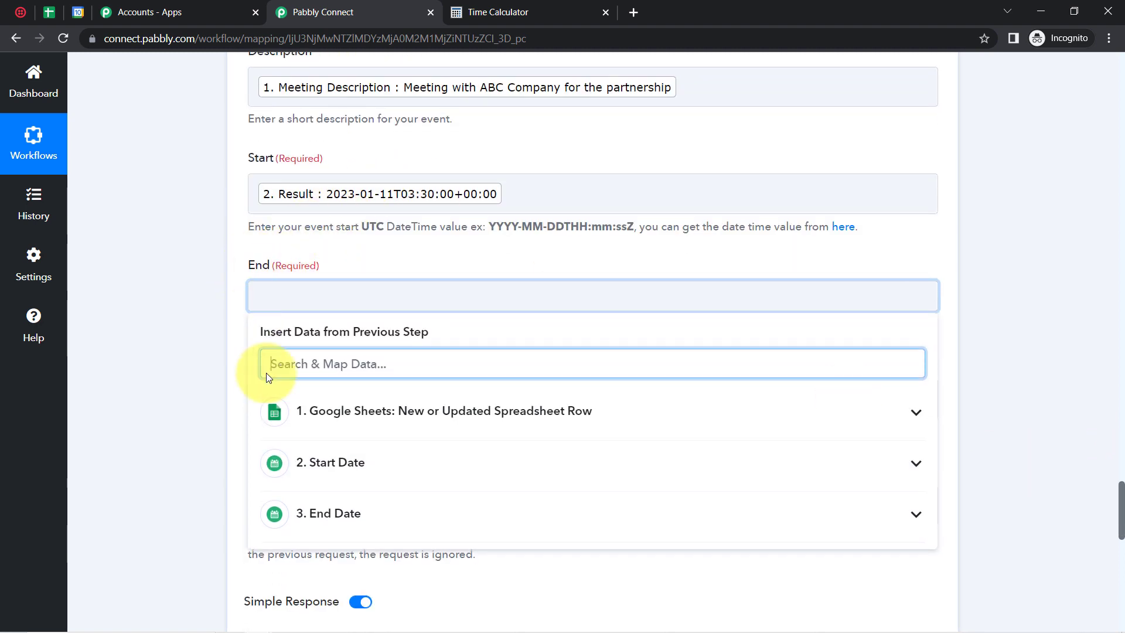
left_click(308, 514)
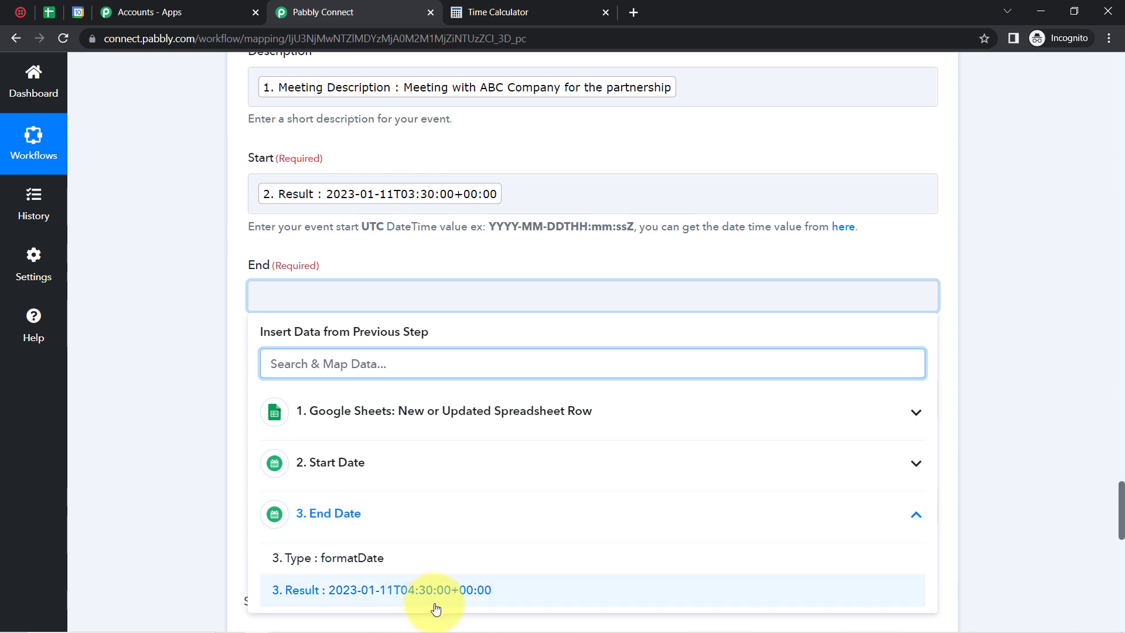
left_click(435, 605)
left_click(193, 364)
left_click(568, 184)
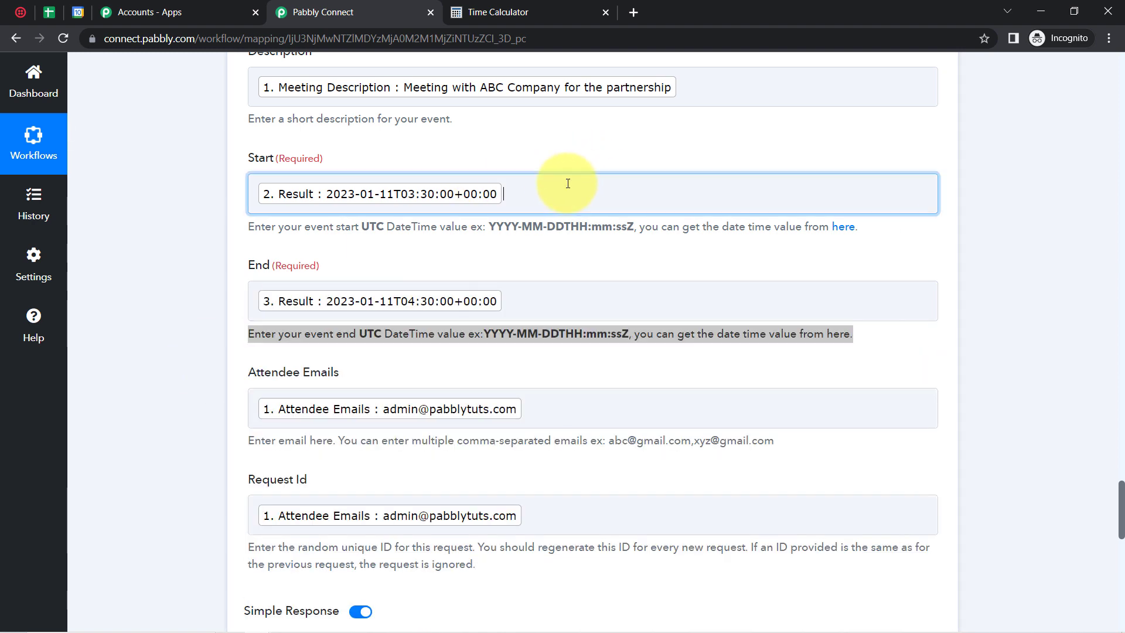
key("BackSpace")
left_click(315, 354)
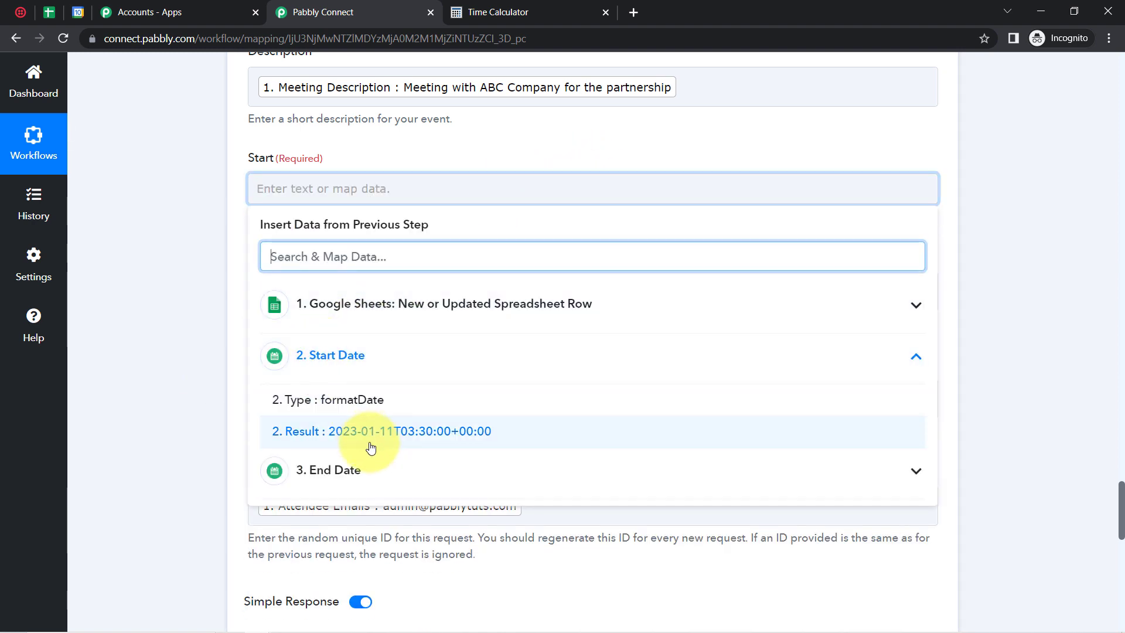
left_click(387, 433)
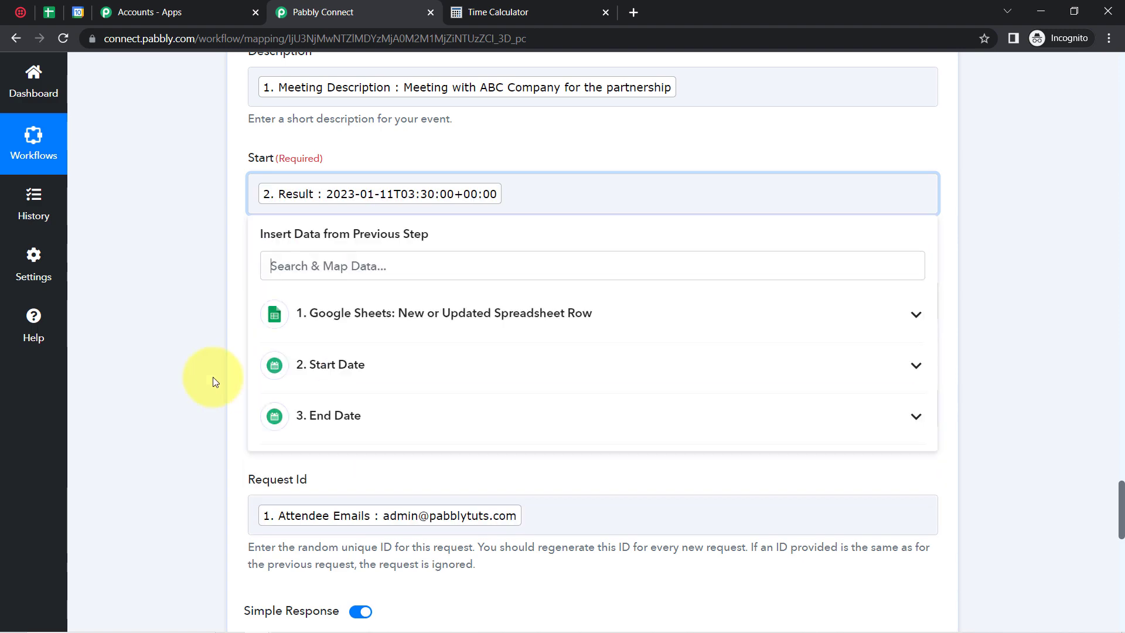
left_click(179, 385)
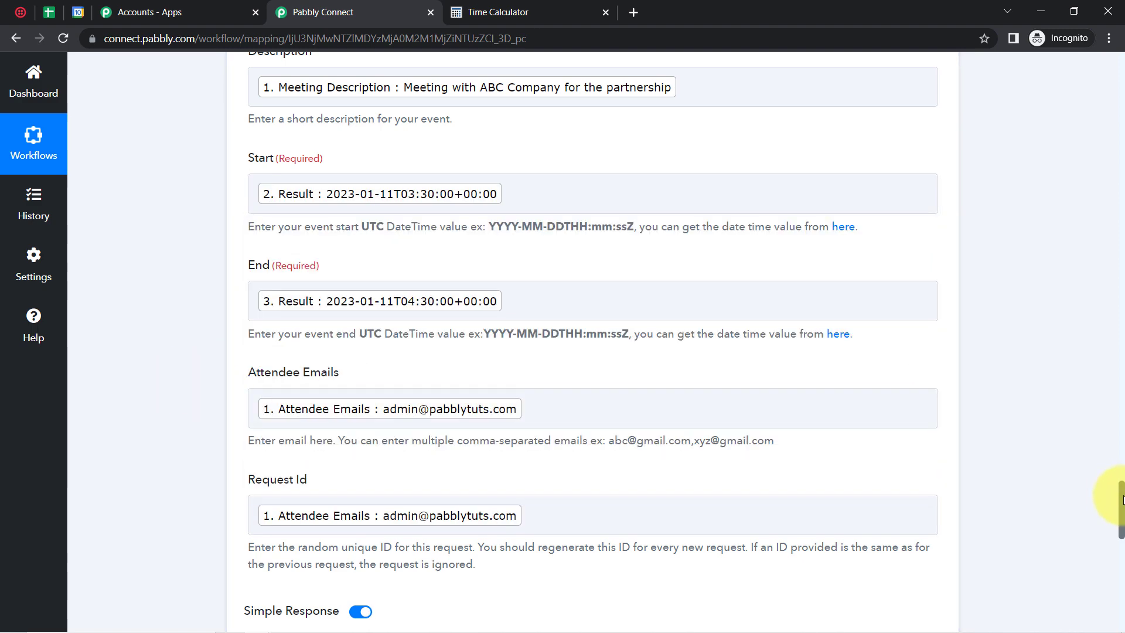
Step: Save and test the Google Meet step, checking the event's confirmed status, then view Google Calendar
left_click_drag(1123, 496, 1122, 582)
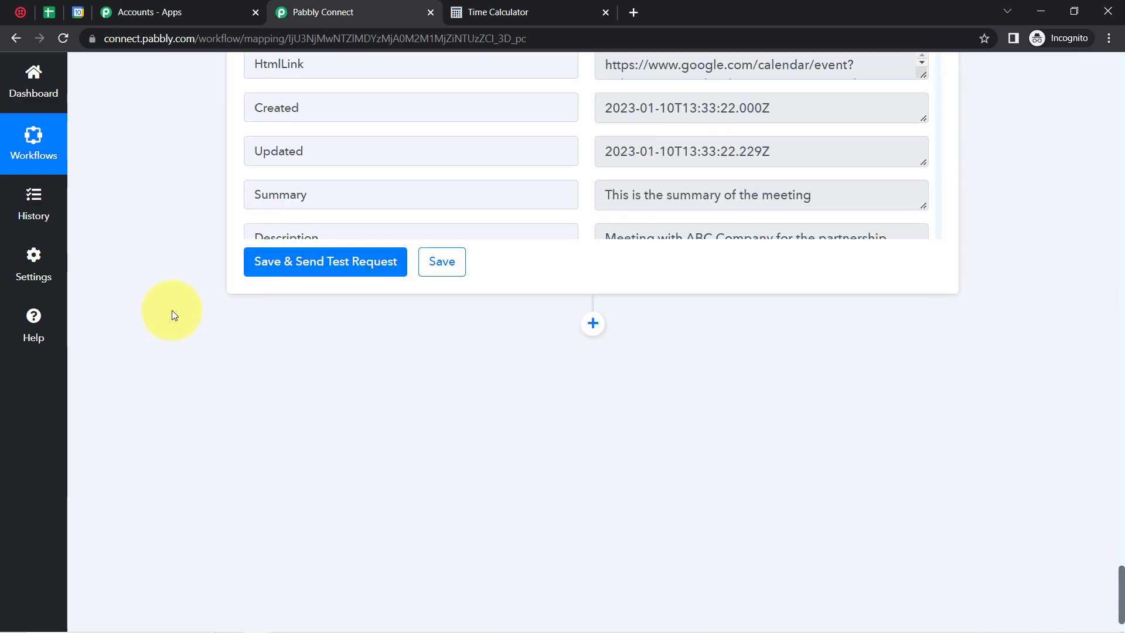
left_click(347, 259)
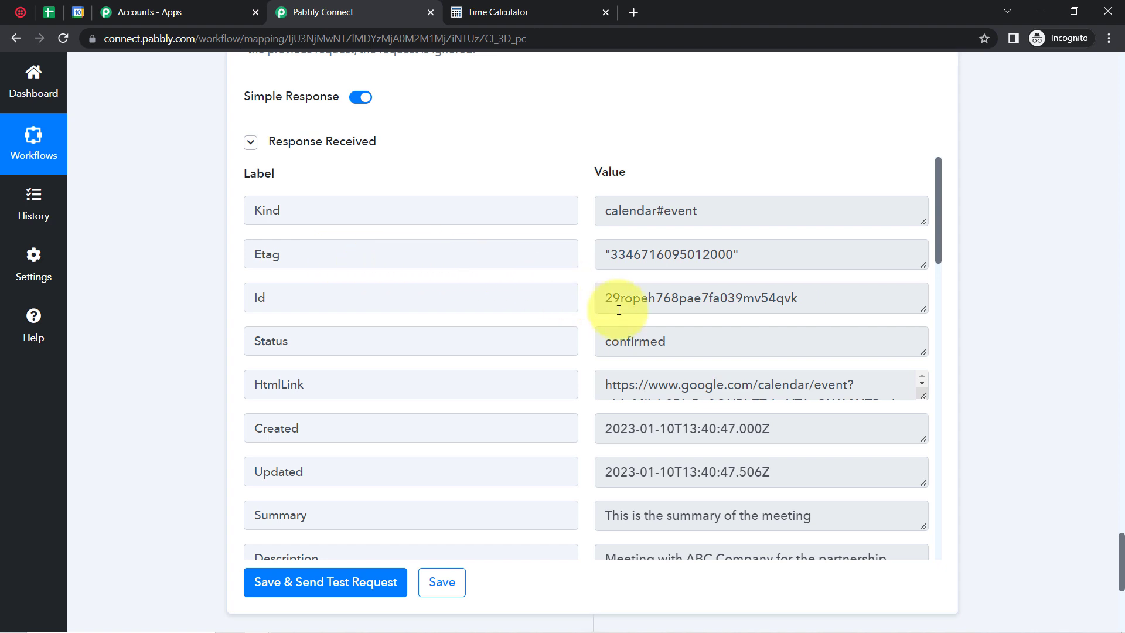
left_click(648, 340)
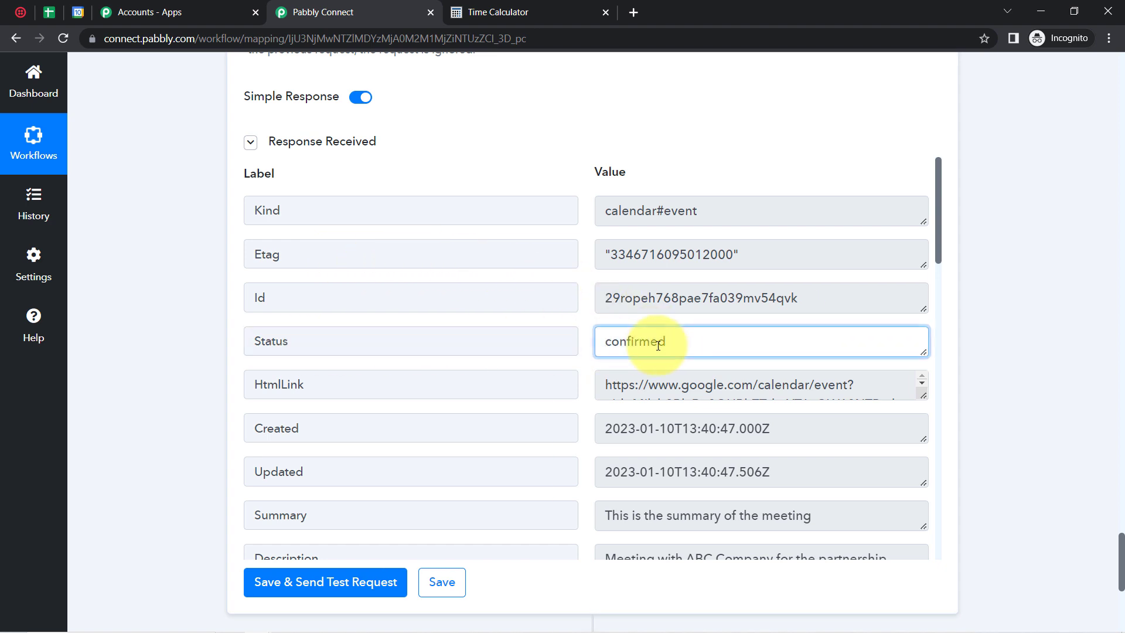
double_click(648, 340)
left_click(76, 9)
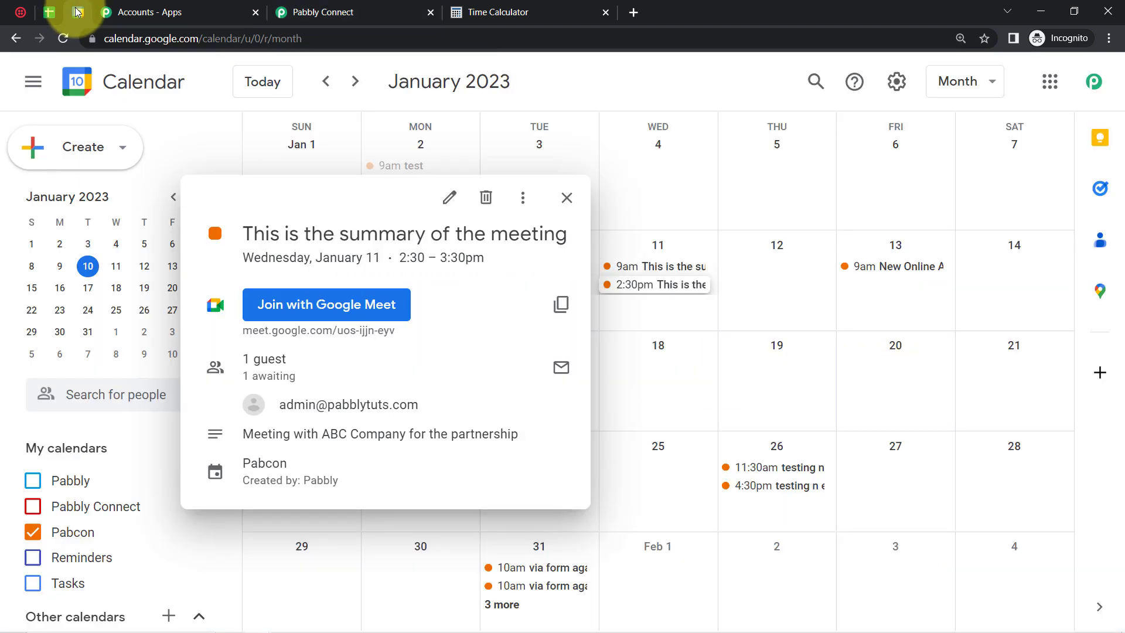
Step: Check the Jan 11 event's 9:00–10:00am time against the sheet's start and end times
left_click(564, 199)
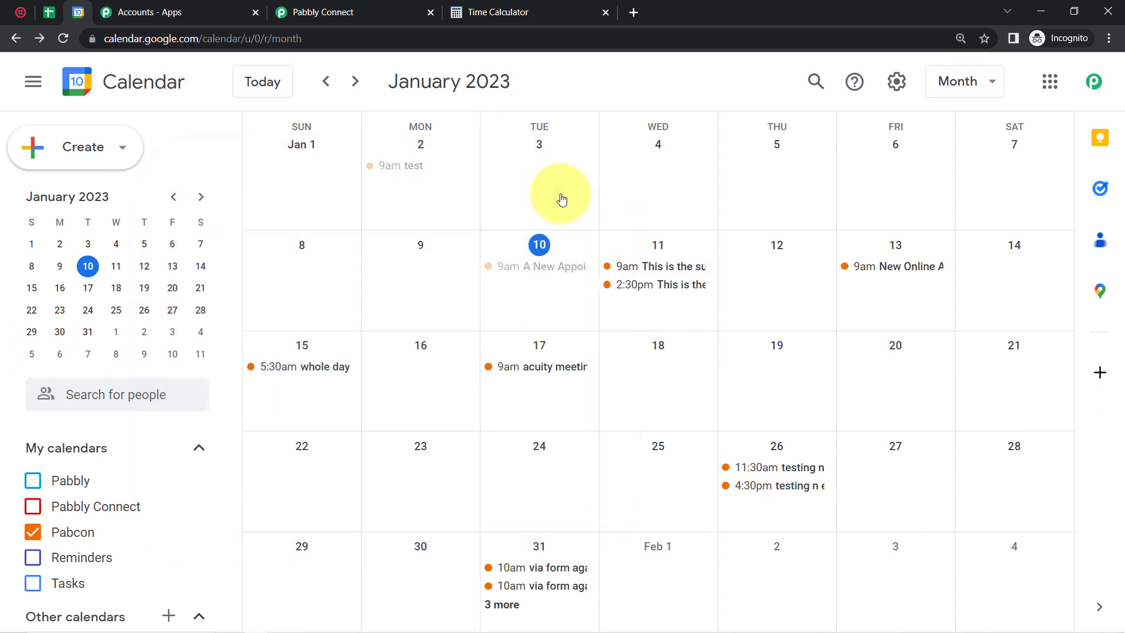
left_click(648, 269)
left_click_drag(402, 256, 489, 259)
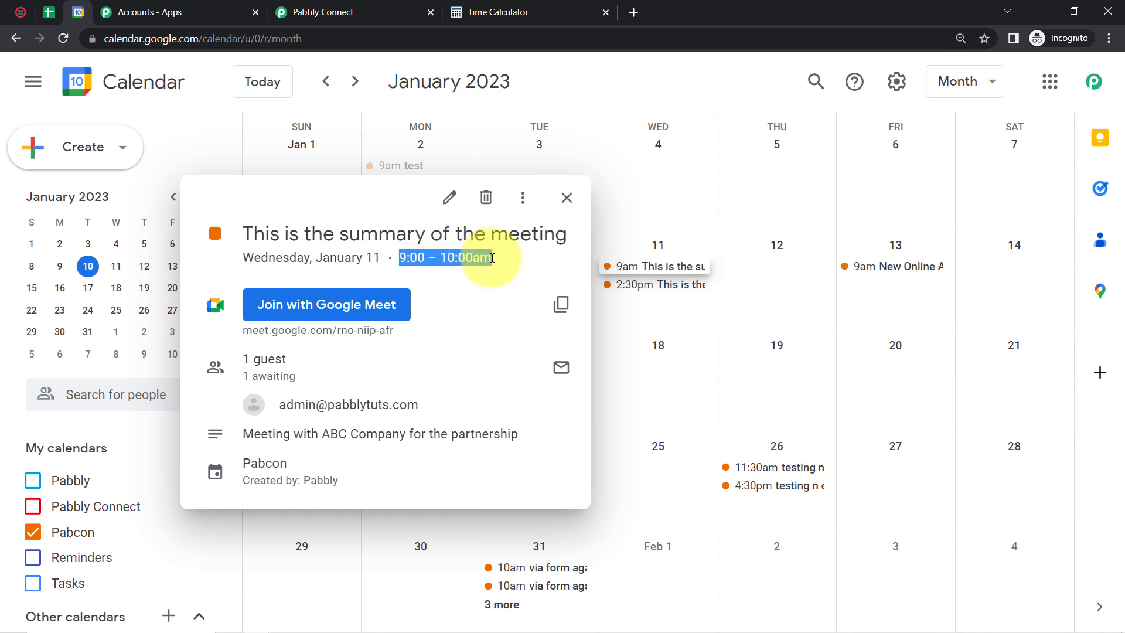
left_click(467, 279)
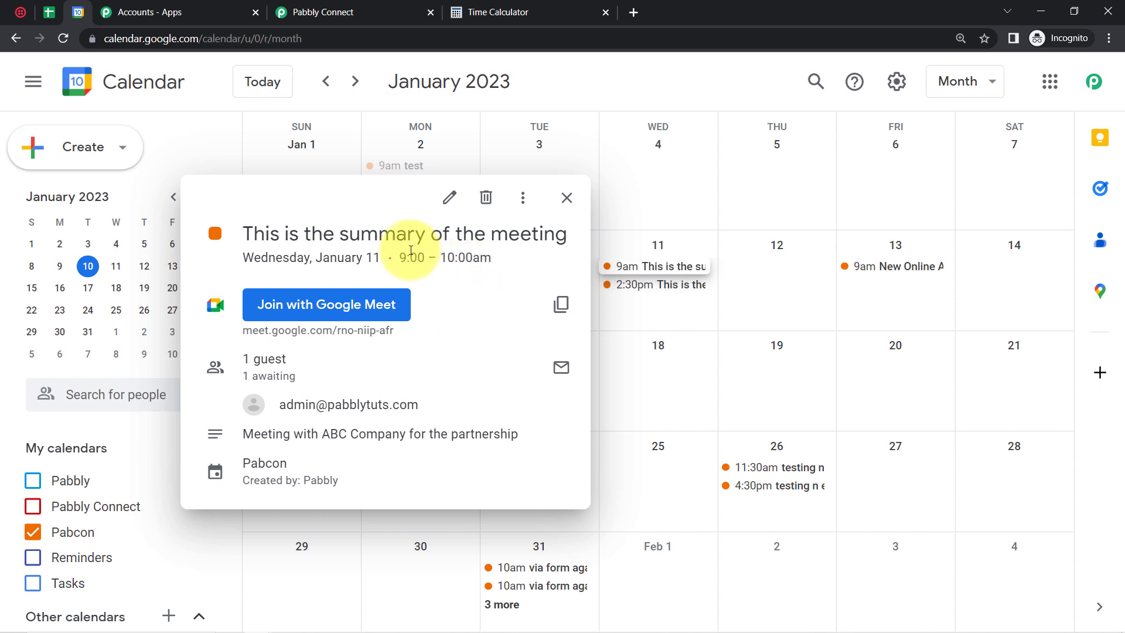
left_click_drag(398, 261, 483, 259)
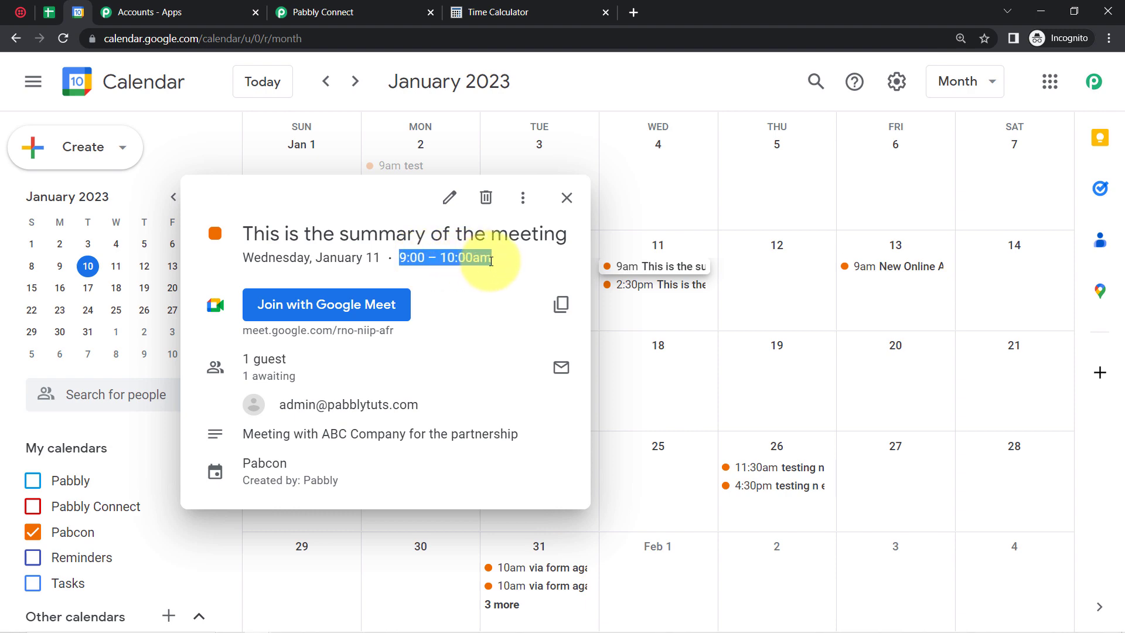
left_click(49, 12)
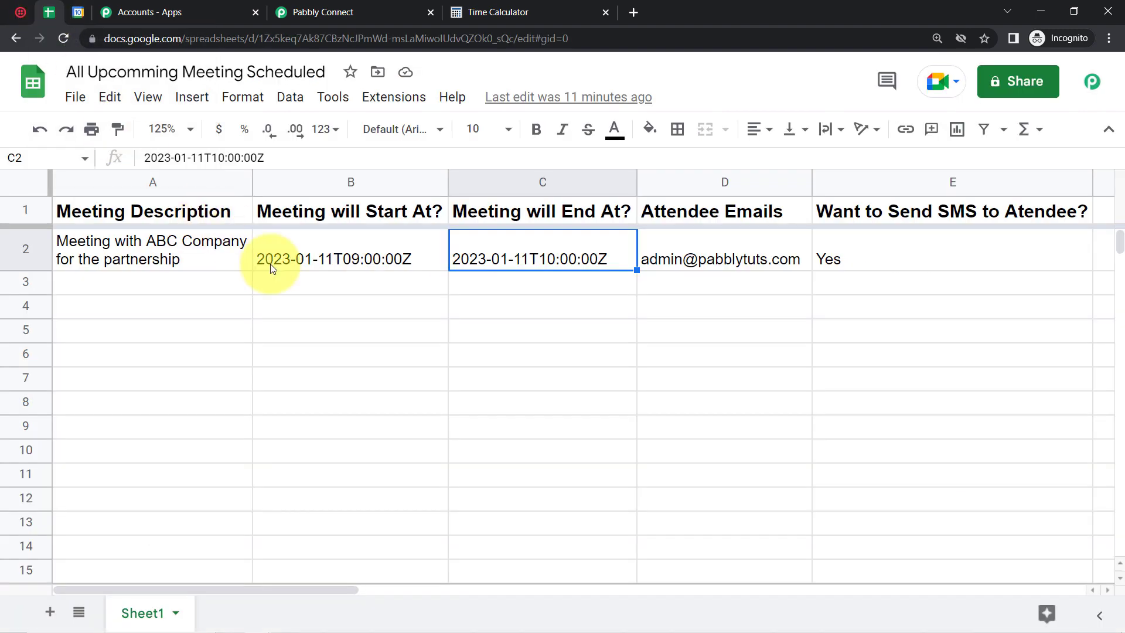
left_click(406, 215)
left_click(509, 246)
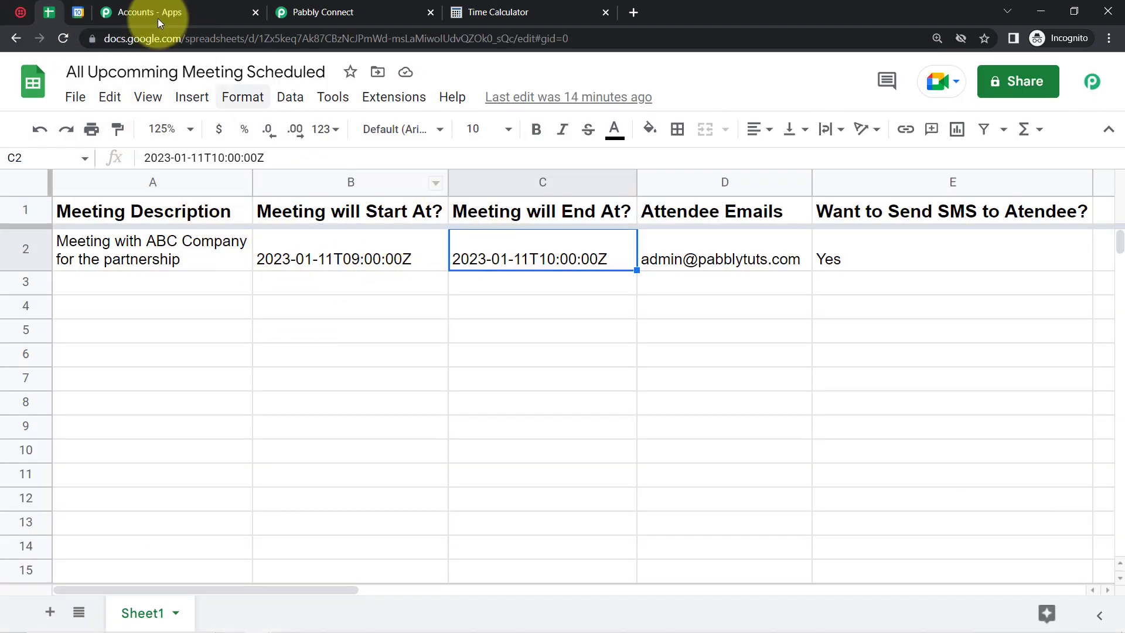
Step: Briefly open the event's Meet call, review its date, time and guest e-mail, then return to Pabbly Connect
left_click(359, 7)
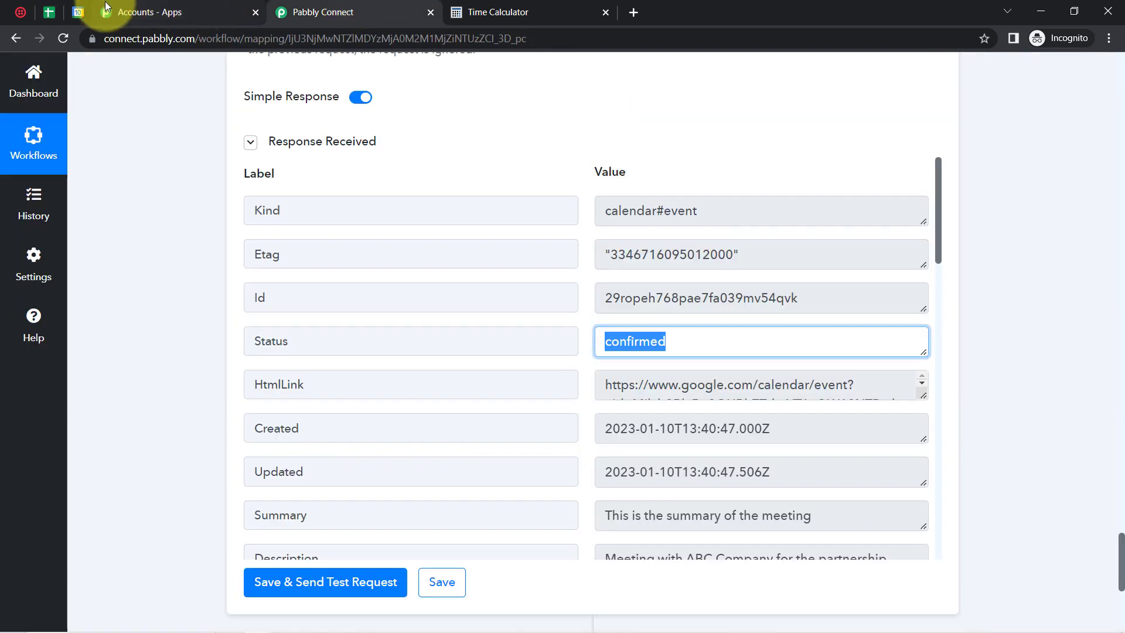
left_click(75, 16)
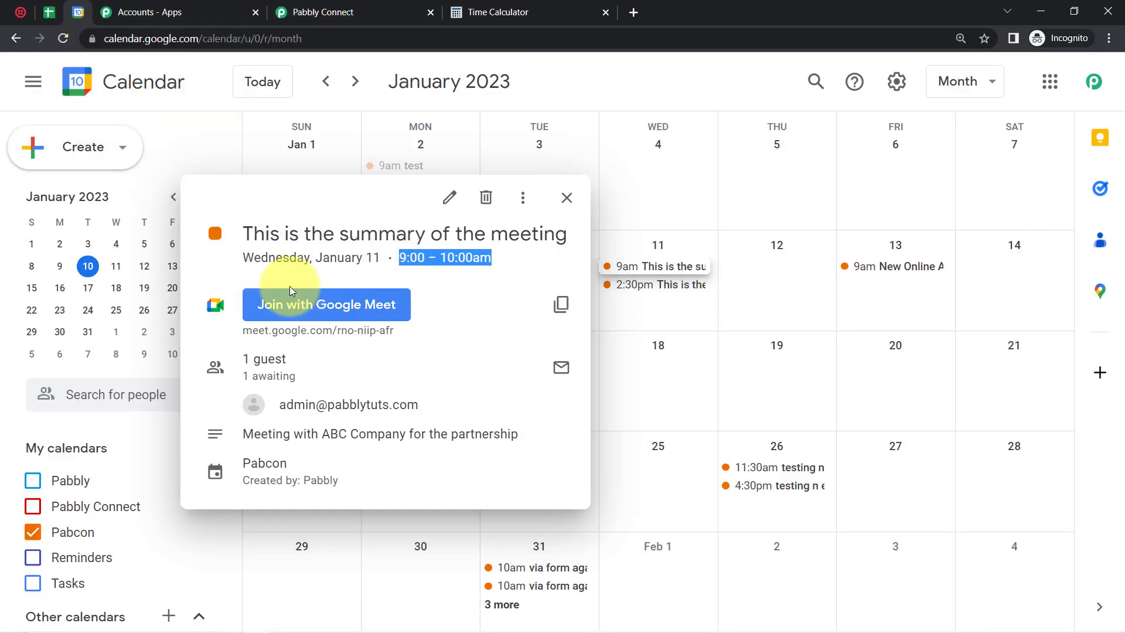
left_click(281, 305)
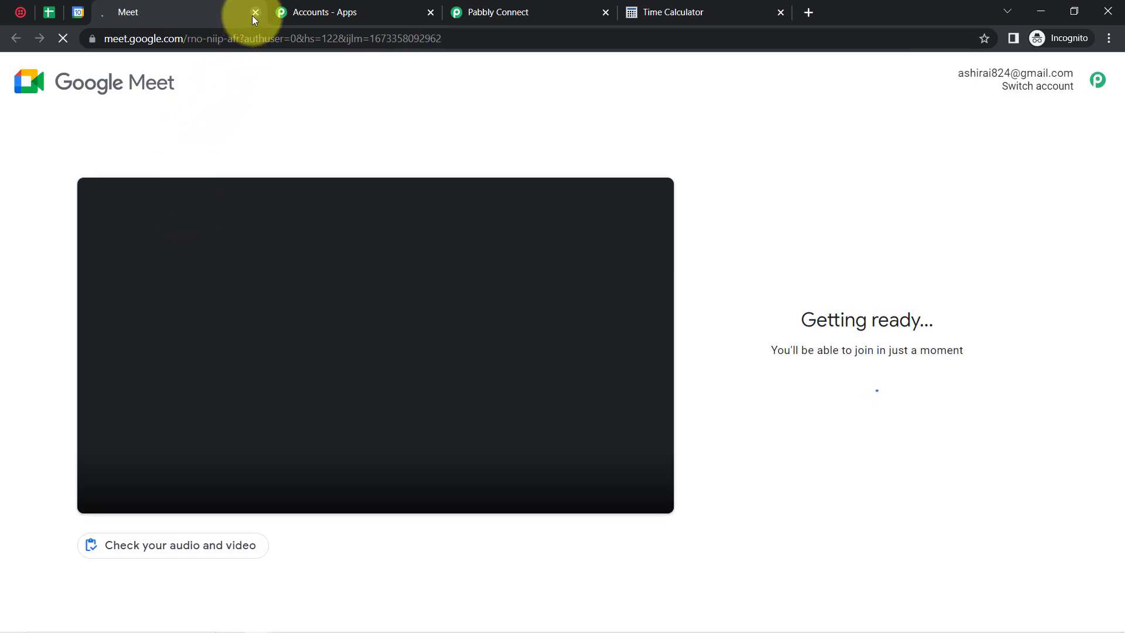
key("ctrl+w")
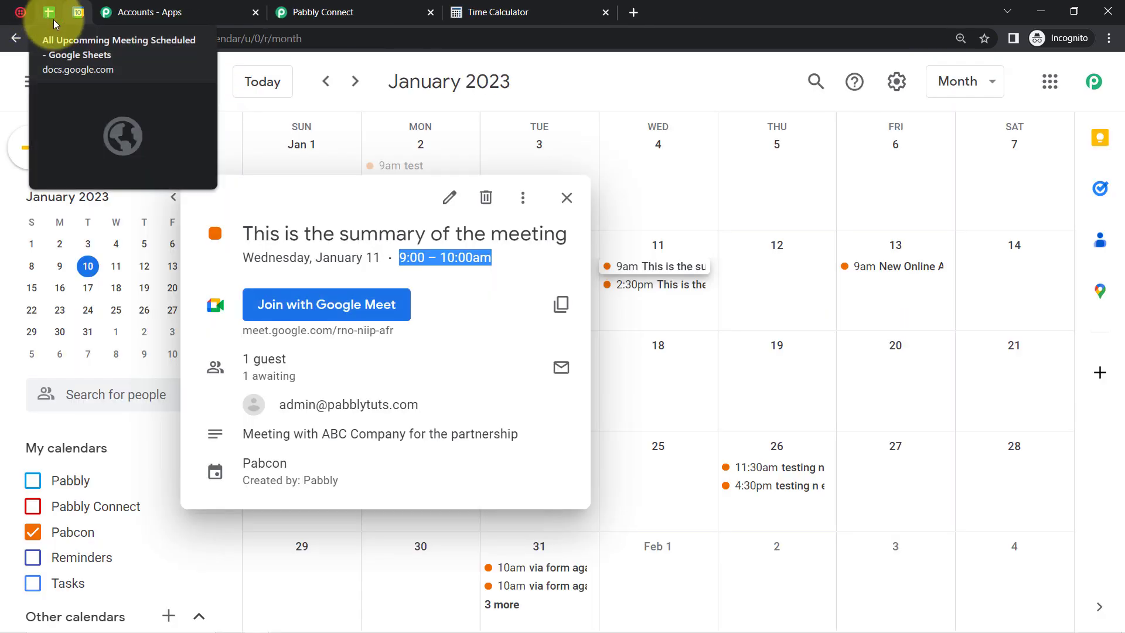
left_click(342, 258)
left_click_drag(253, 258, 518, 263)
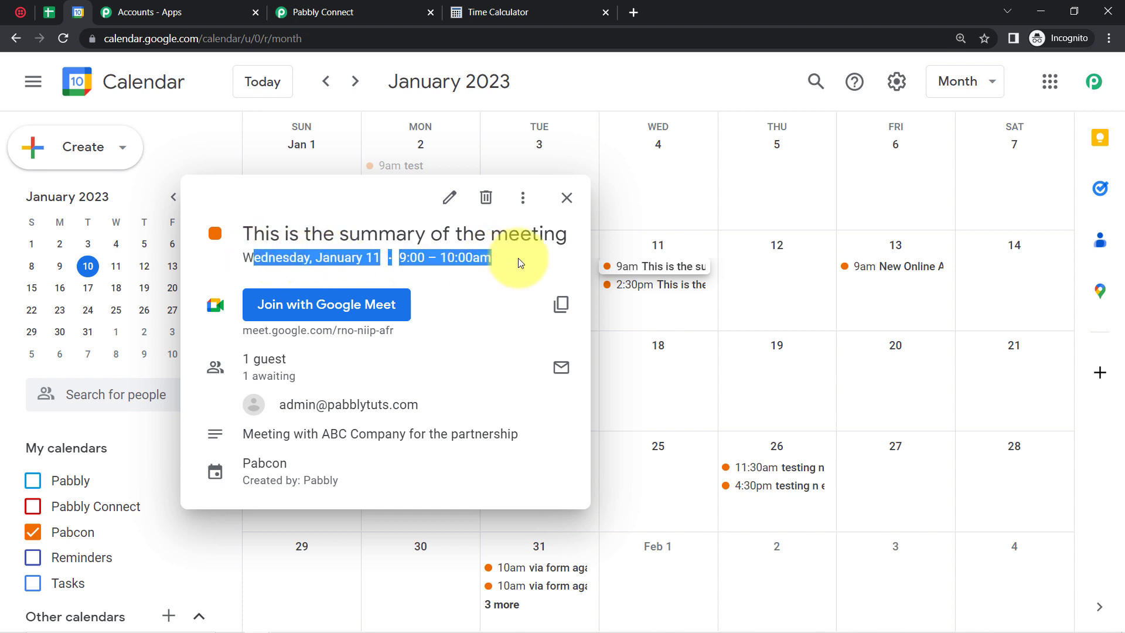
left_click(302, 406)
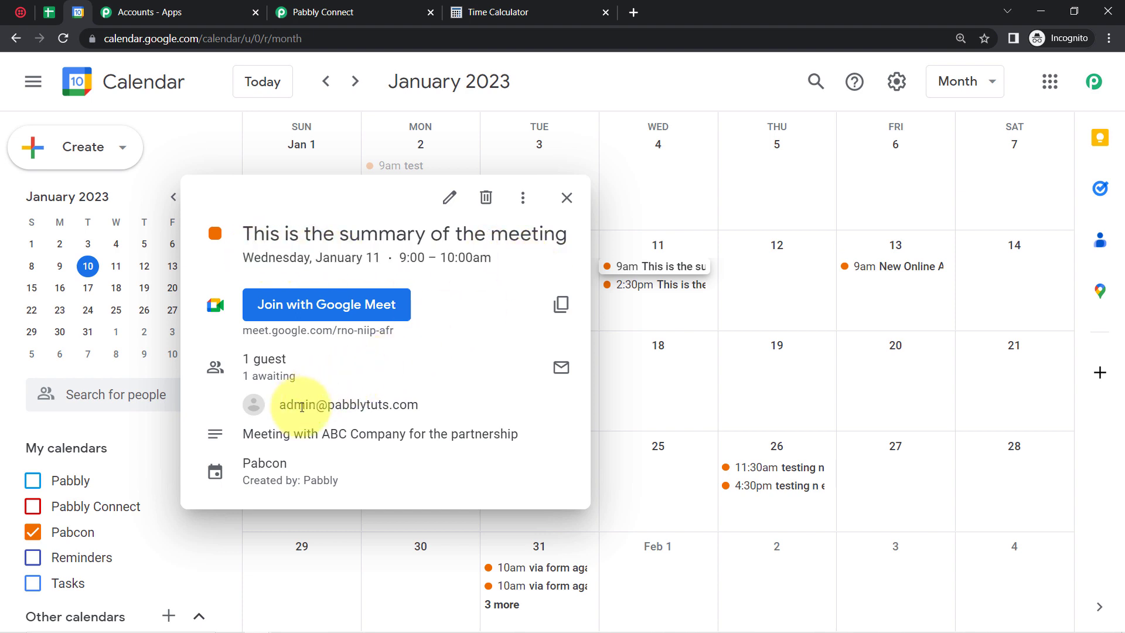
left_click_drag(301, 406, 416, 405)
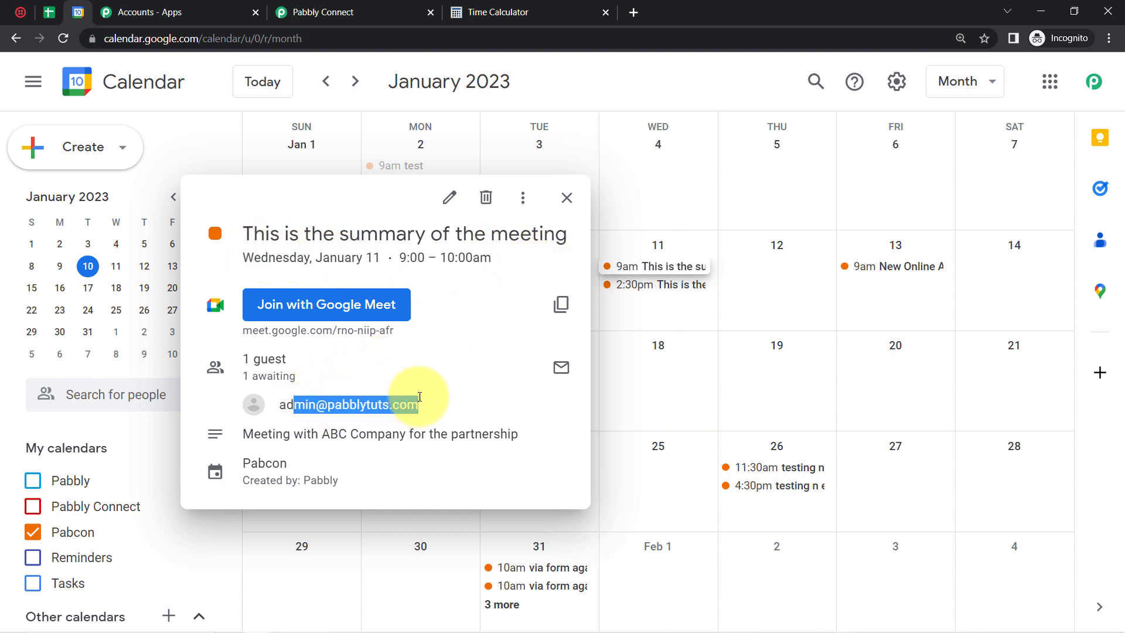
left_click(55, 16)
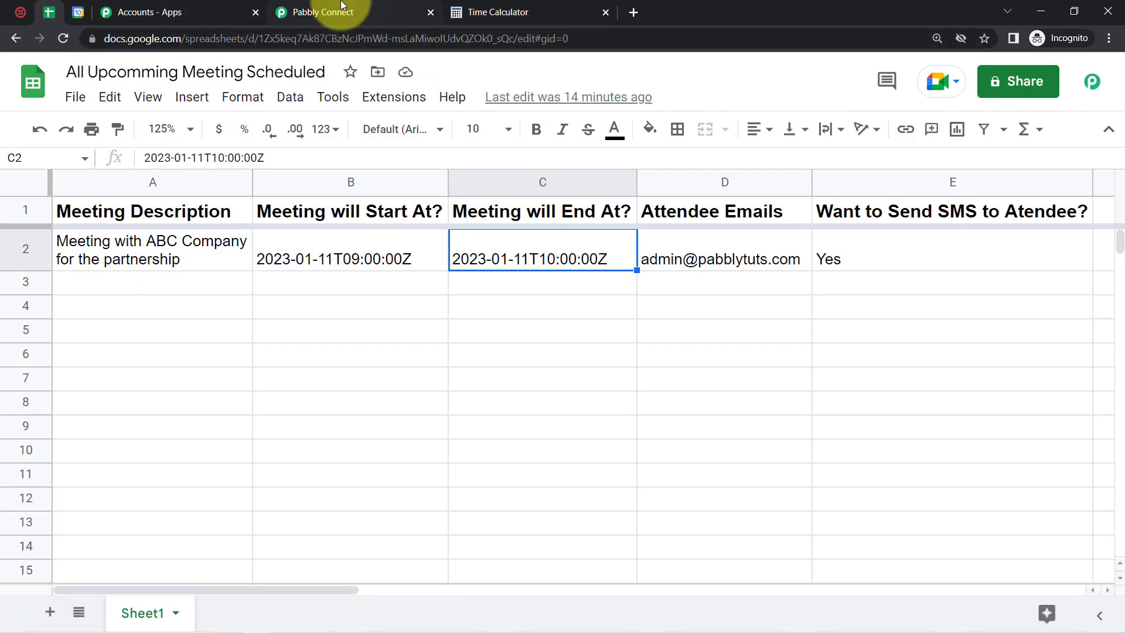
left_click(340, 12)
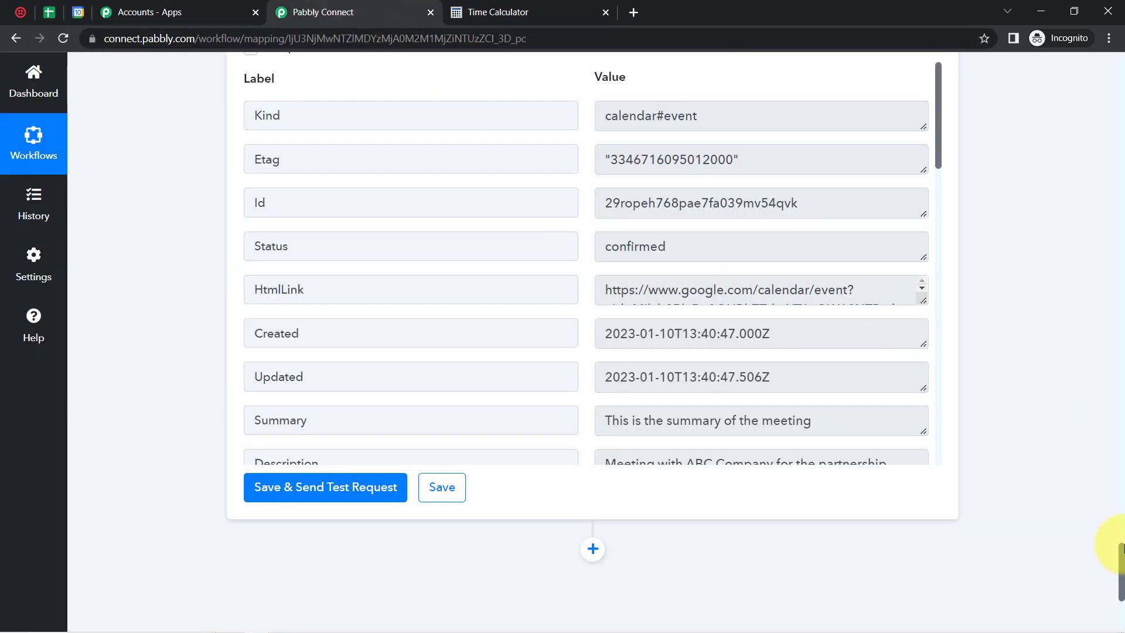
left_click_drag(1122, 549, 1122, 577)
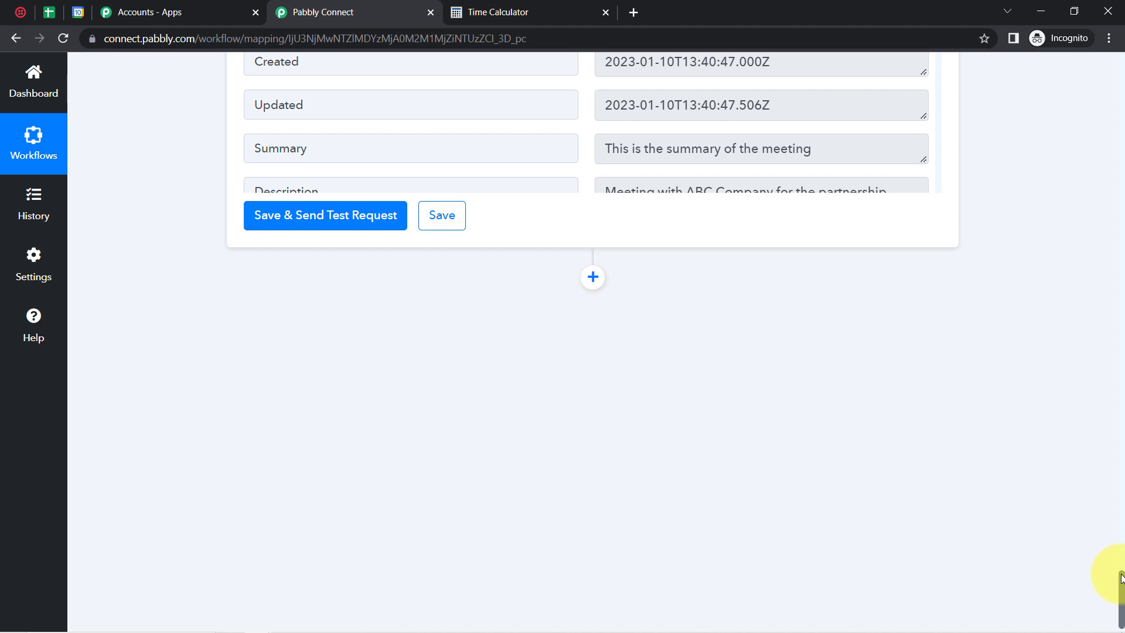
Step: Insert a new column left of 'Want to Send SMS' headed 'Phone Number'
left_click(47, 12)
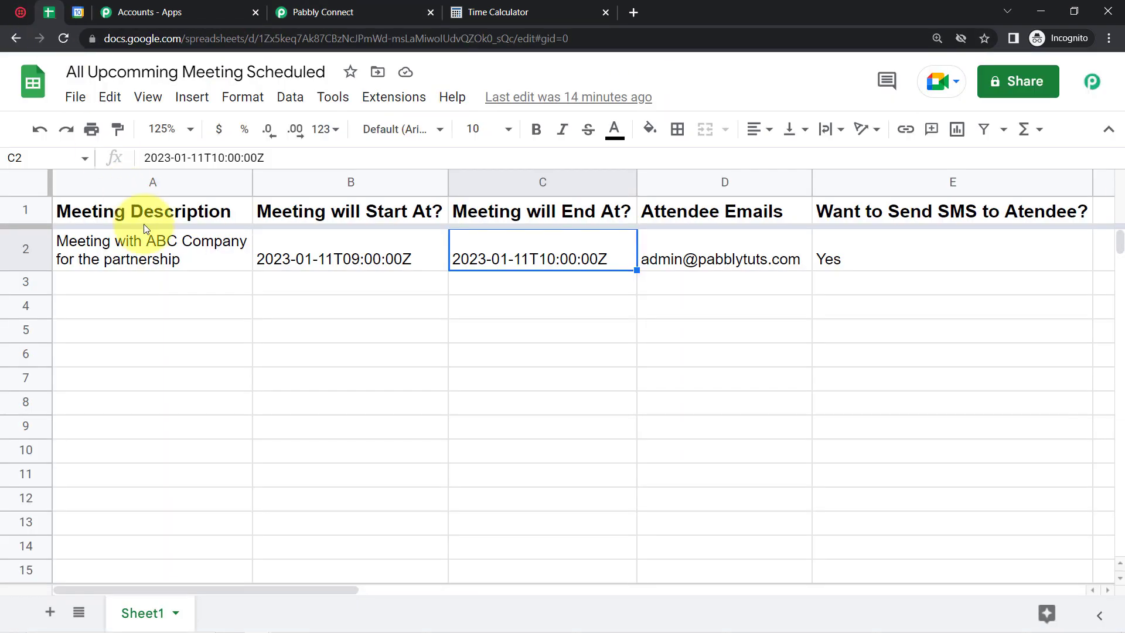
left_click_drag(135, 181, 1022, 216)
left_click(781, 336)
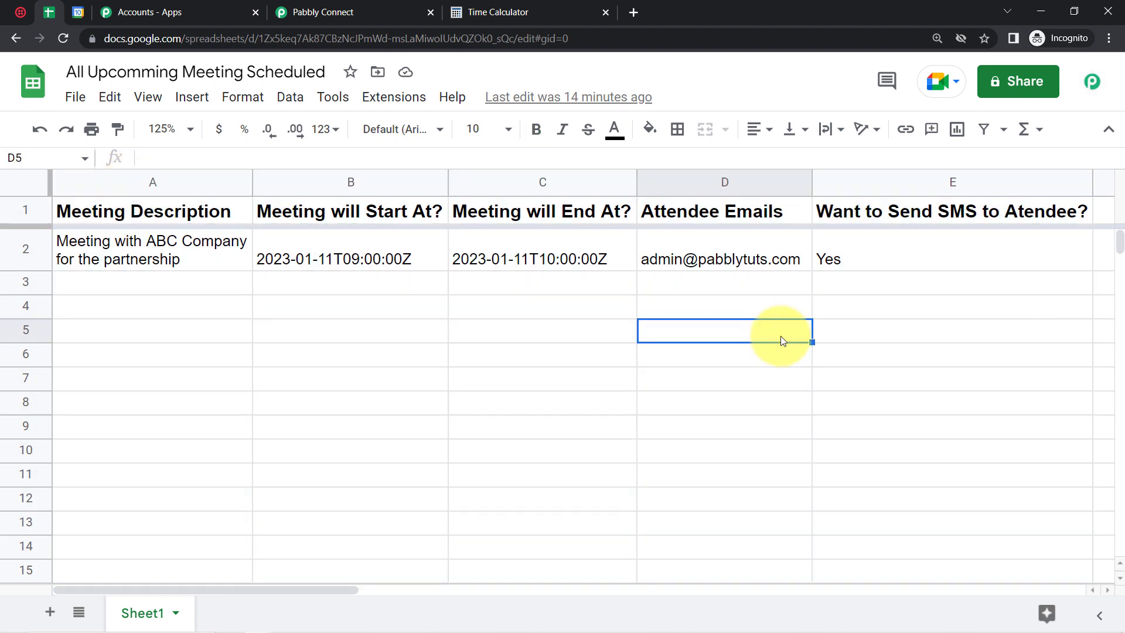
left_click(880, 185)
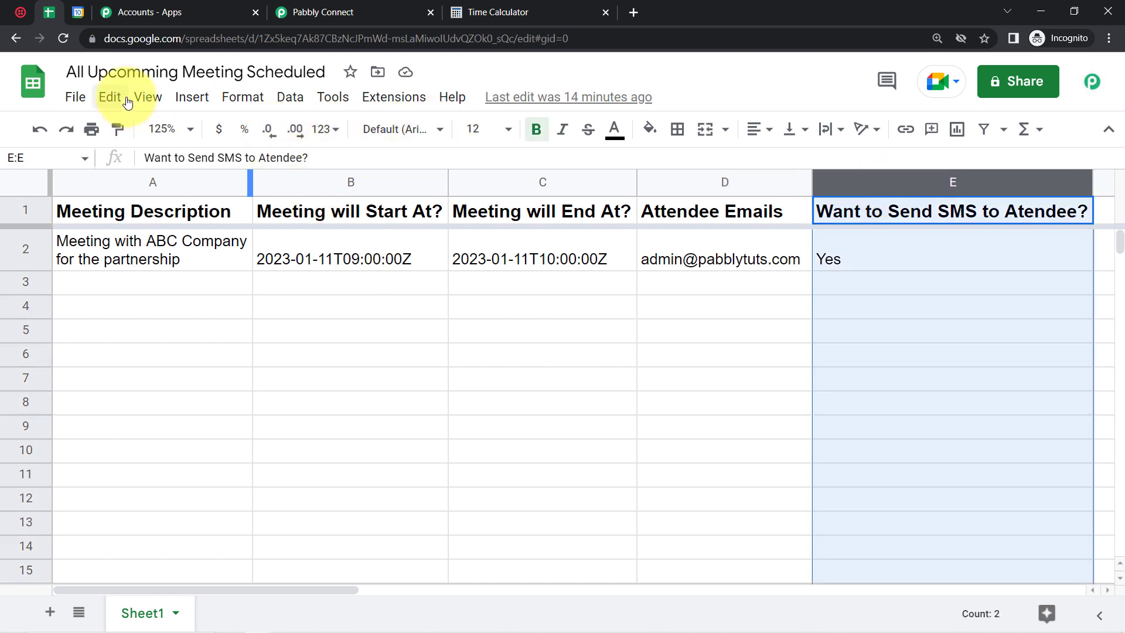
left_click(191, 97)
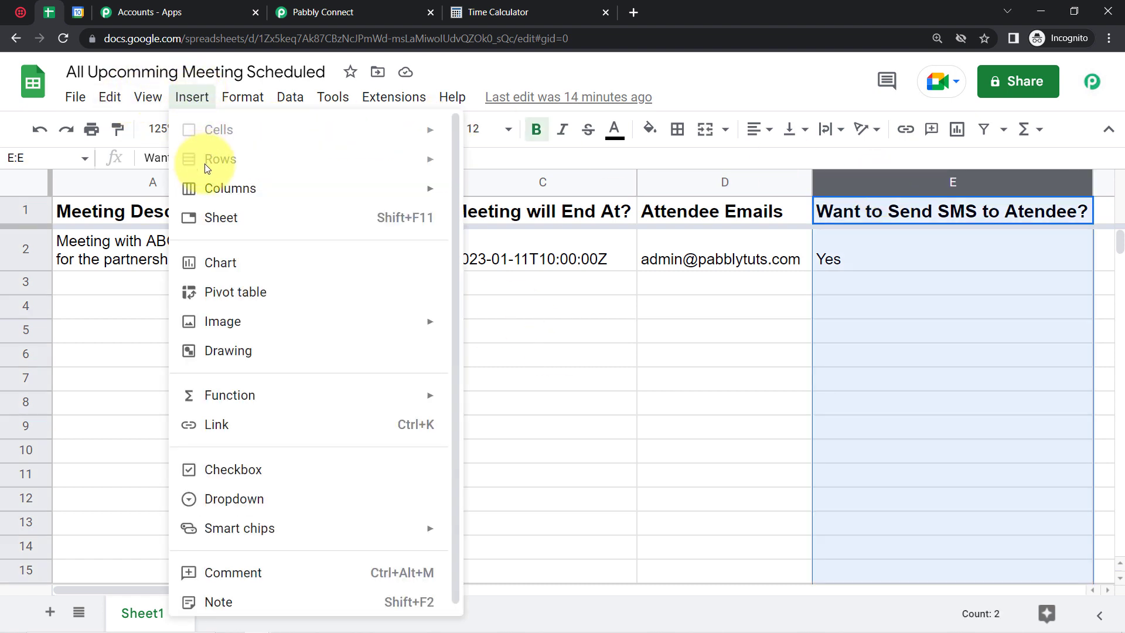
mouse_move(307, 193)
left_click(493, 196)
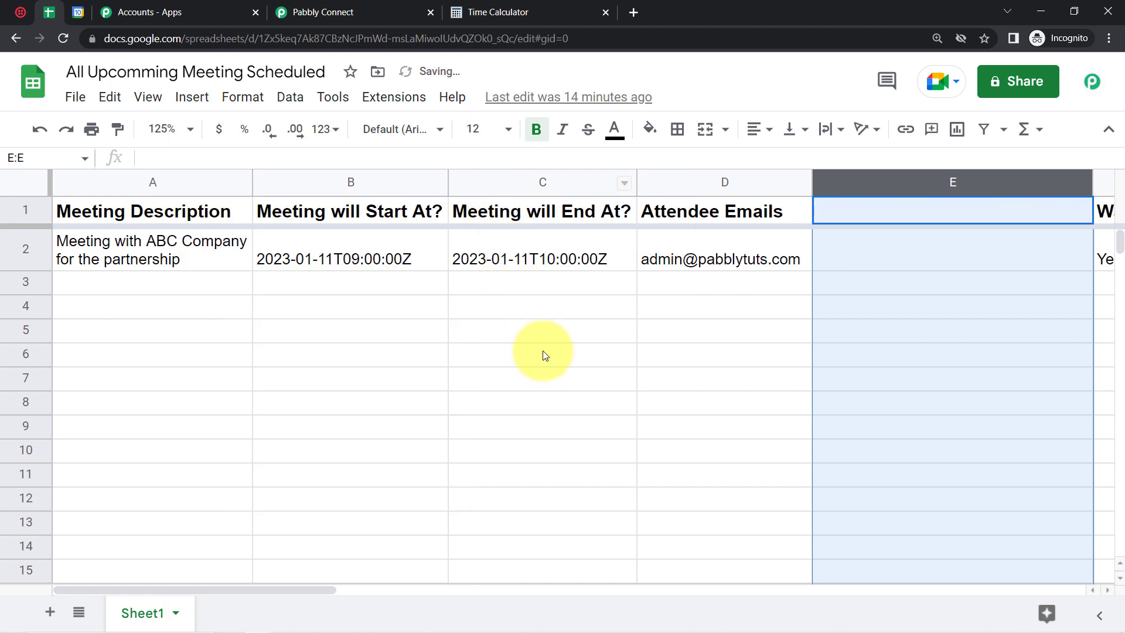
left_click(539, 355)
left_click(825, 215)
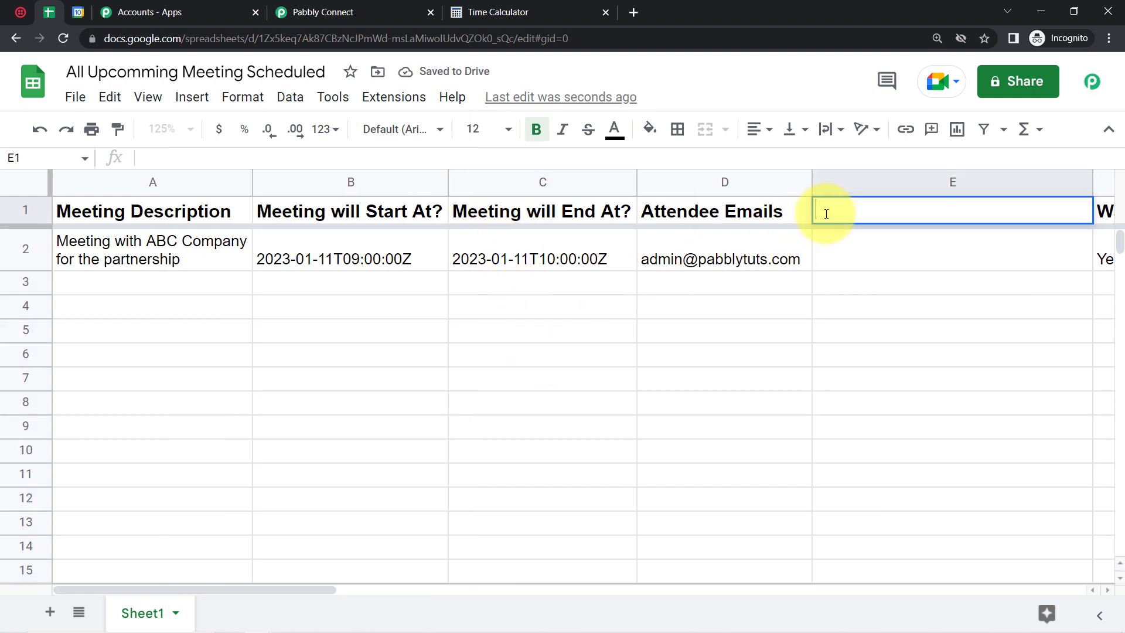
type("Phone Number")
Step: Enter the attendee's phone number in cell E2 and commit it
left_click(859, 262)
type("919")
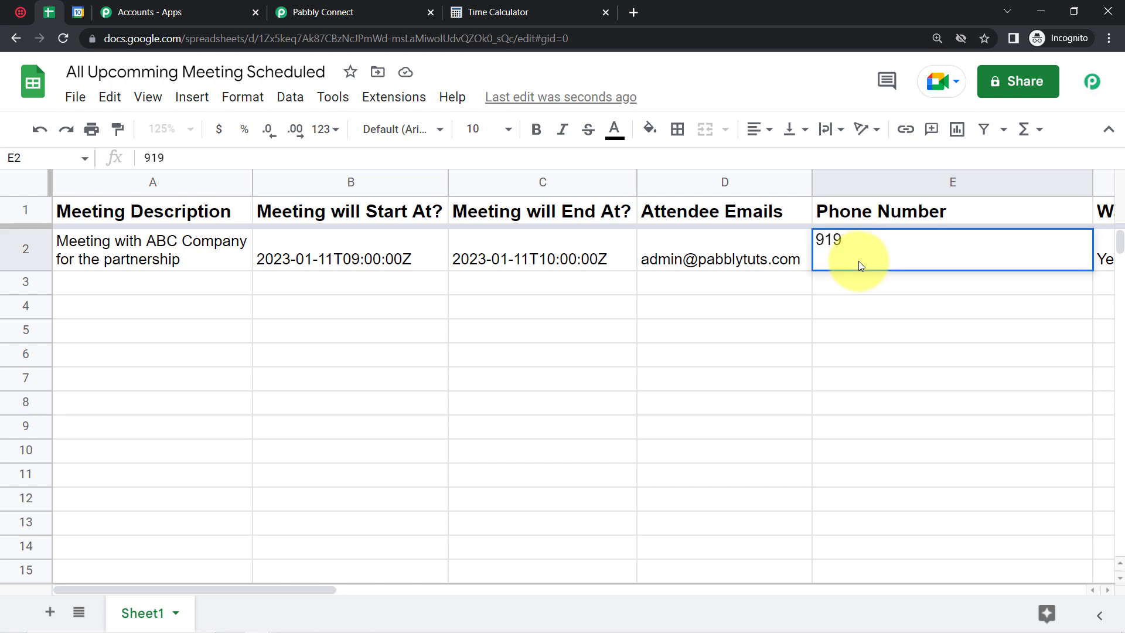
type("333333333")
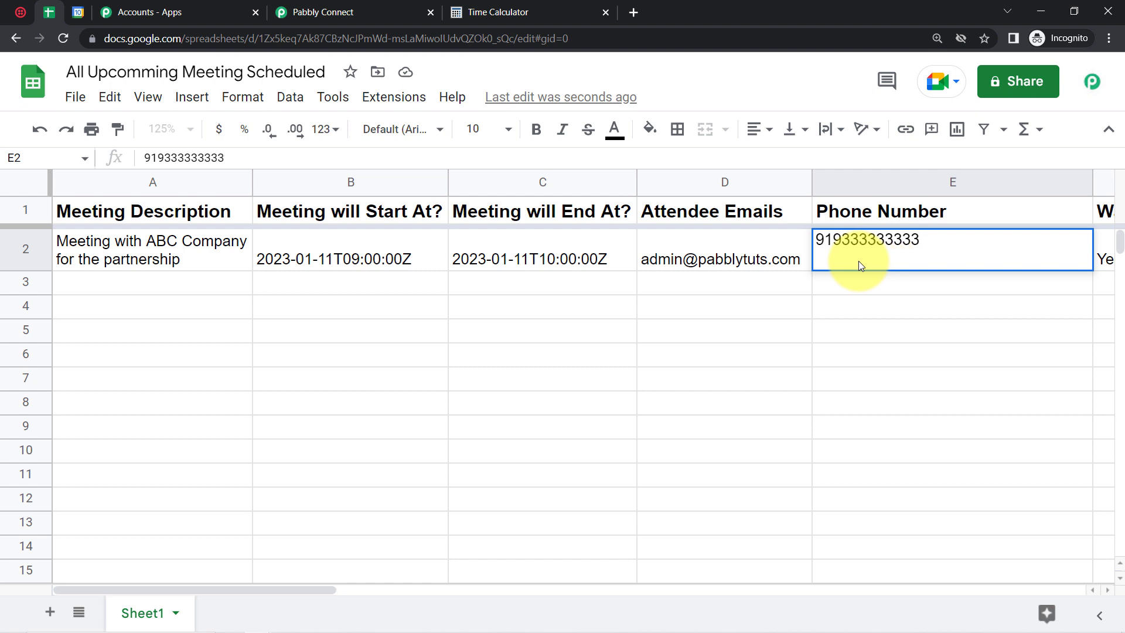
left_click(857, 340)
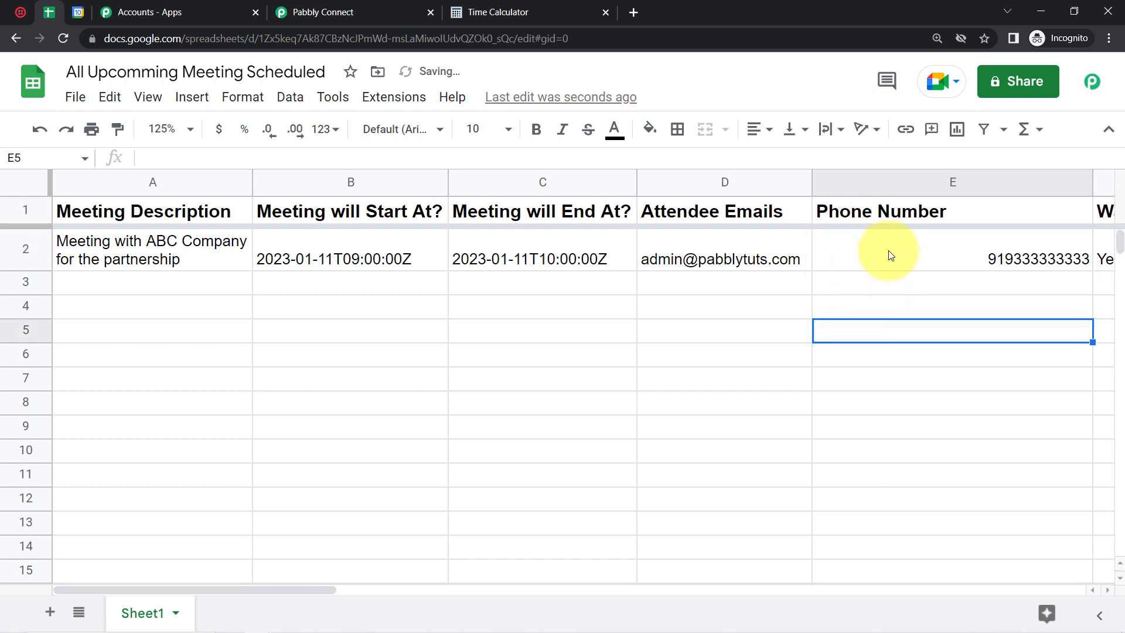
left_click(884, 249)
left_click(882, 185)
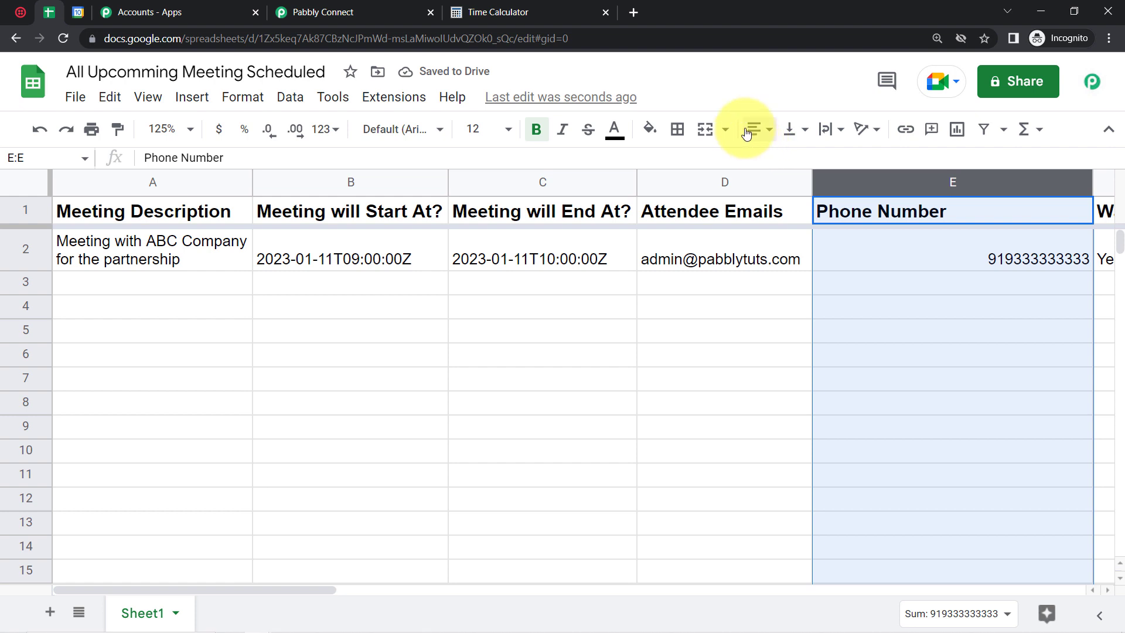
double_click(837, 245)
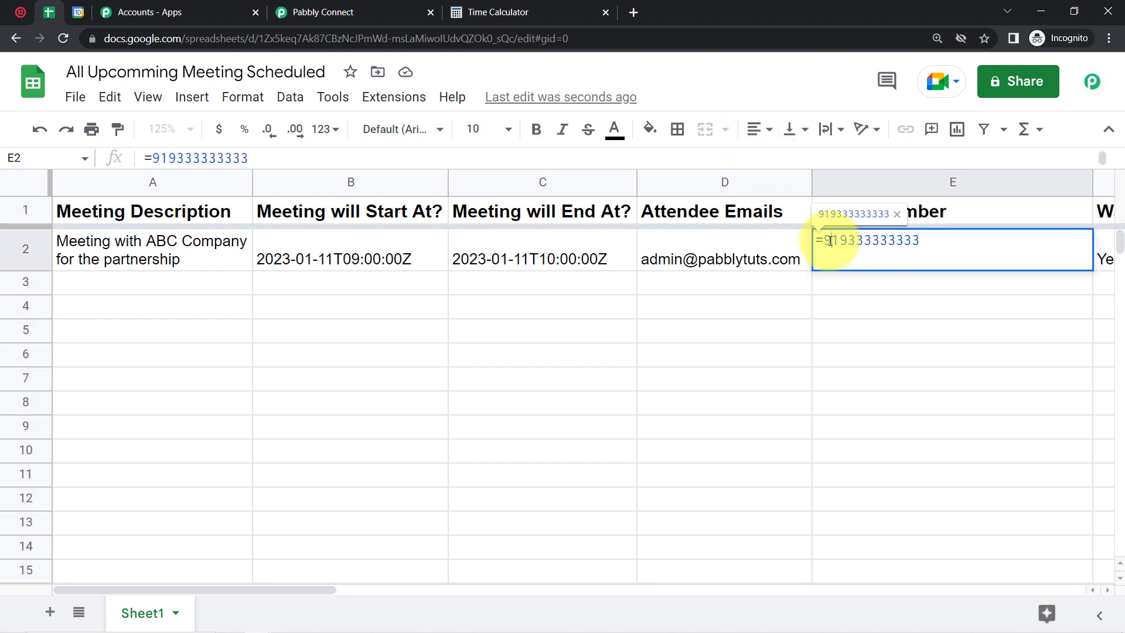
left_click_drag(831, 240, 854, 240)
left_click(854, 240)
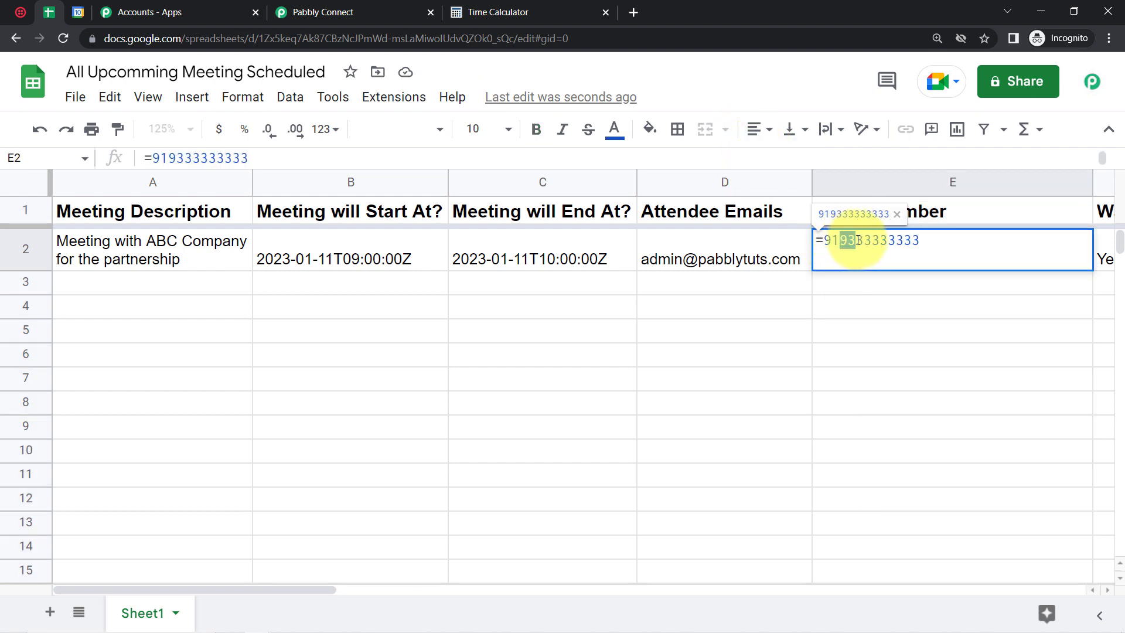
left_click_drag(878, 242, 934, 244)
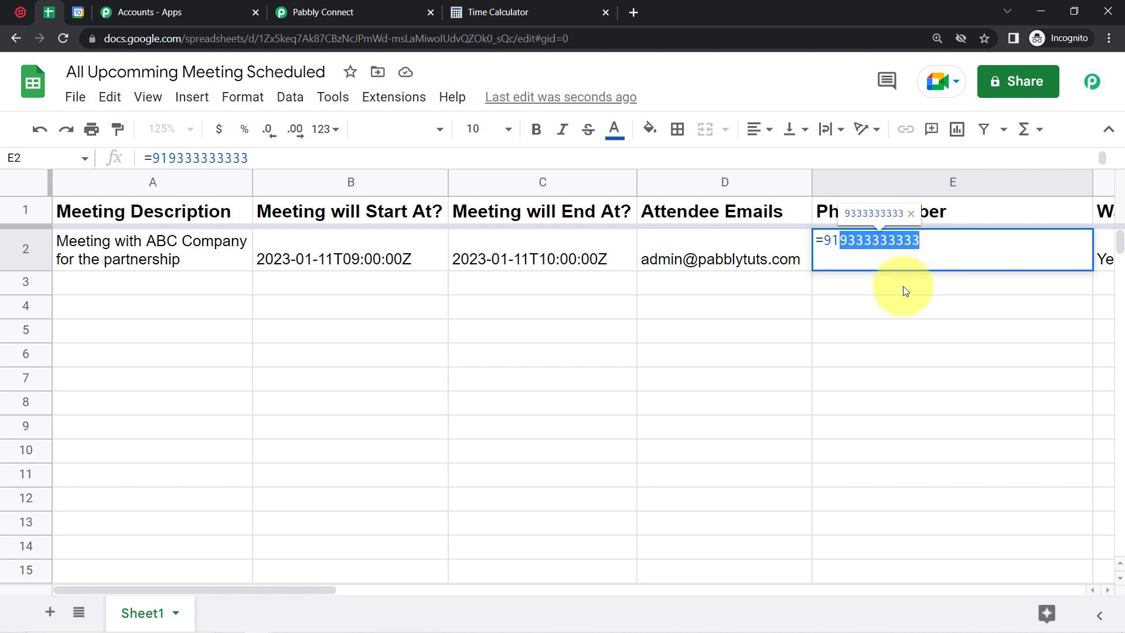
left_click(890, 298)
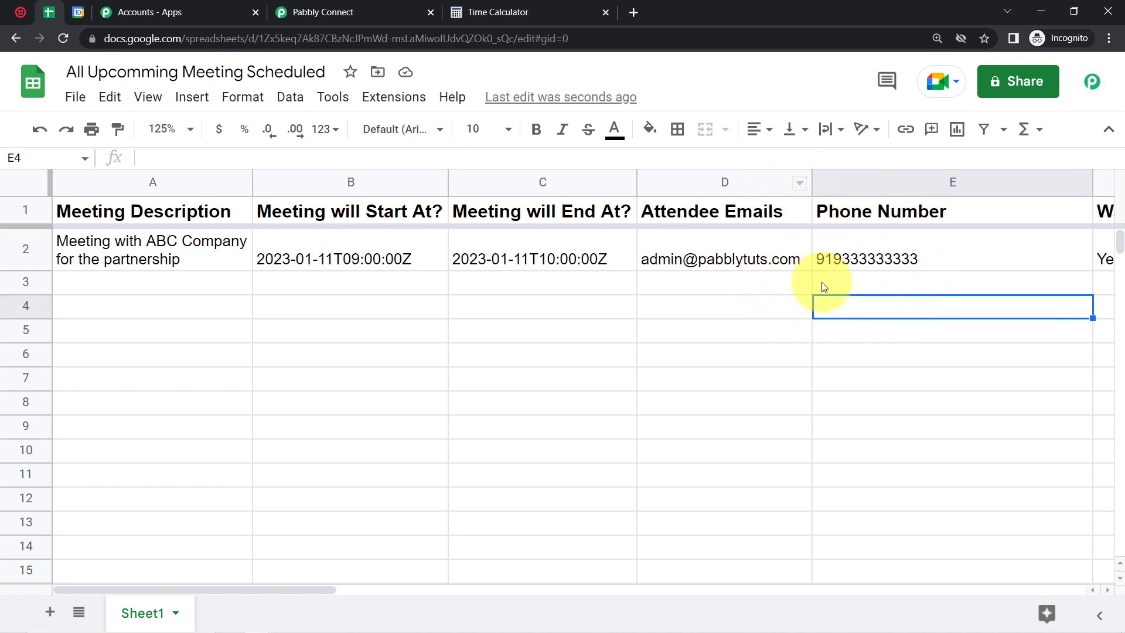
Step: Re-capture the Google Sheets trigger's webhook response, confirming Yes, and return to the spreadsheet
left_click(311, 7)
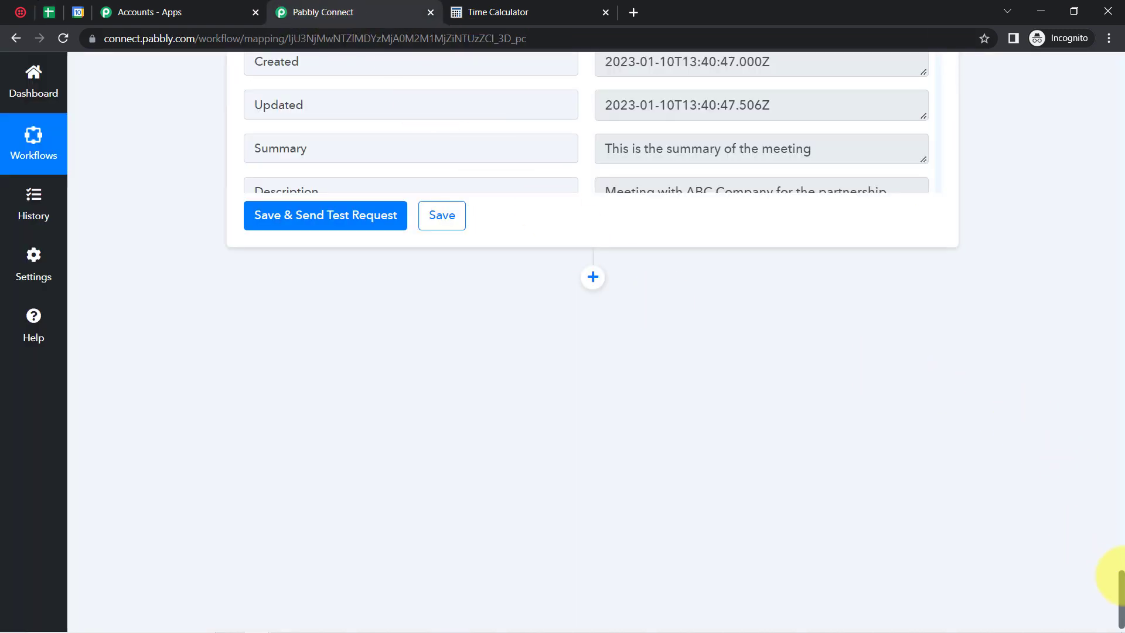
left_click_drag(1121, 589, 1121, 131)
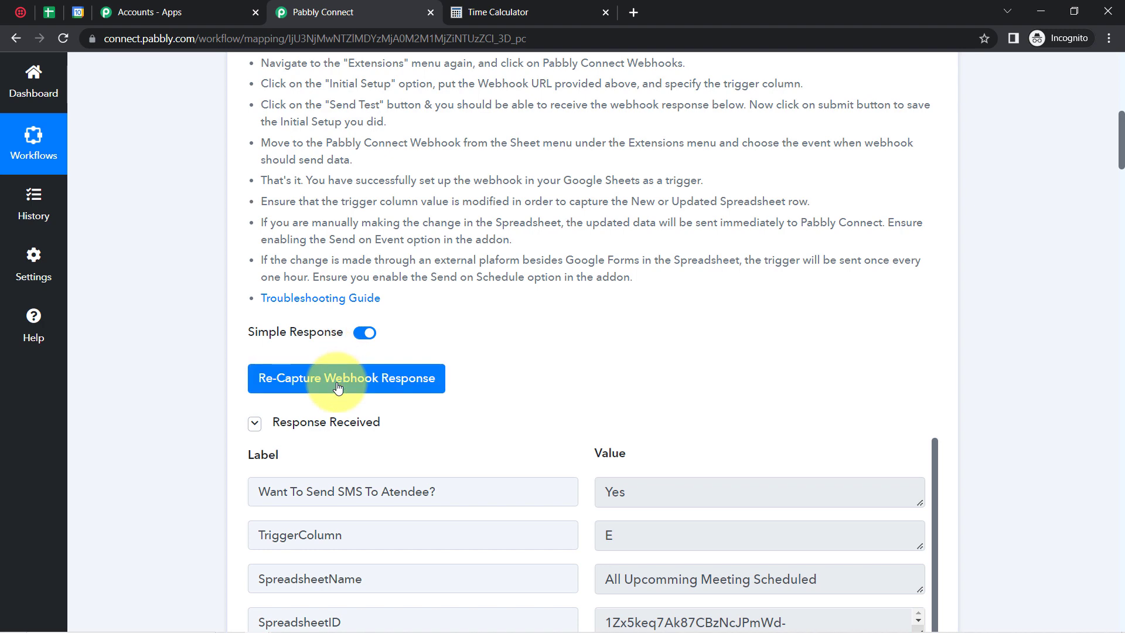
left_click(338, 386)
left_click(521, 434)
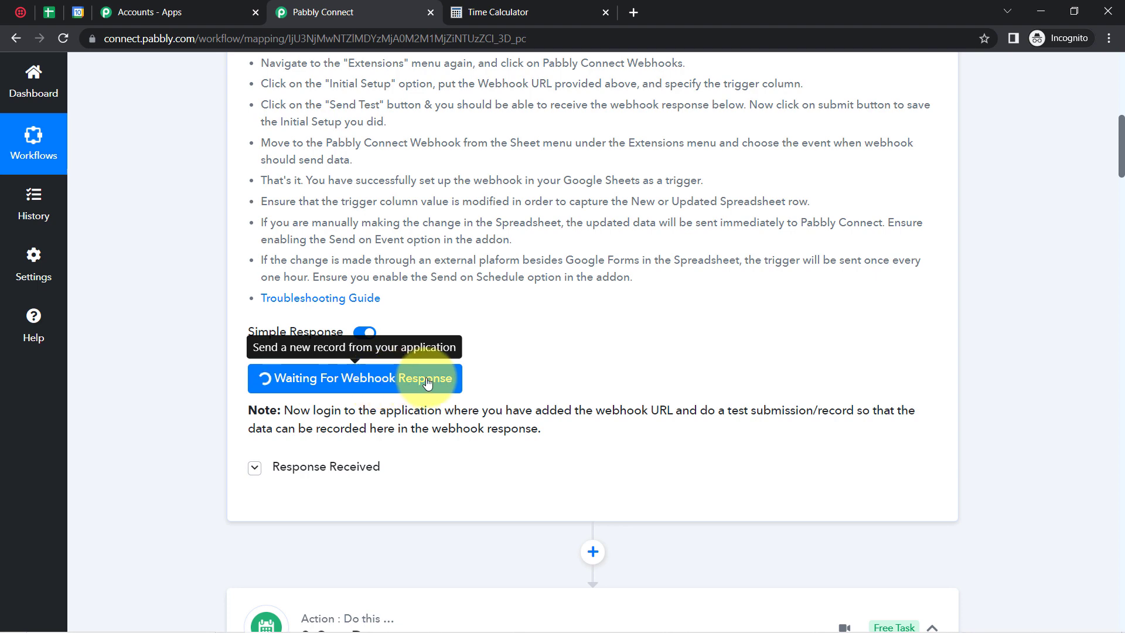
left_click(44, 23)
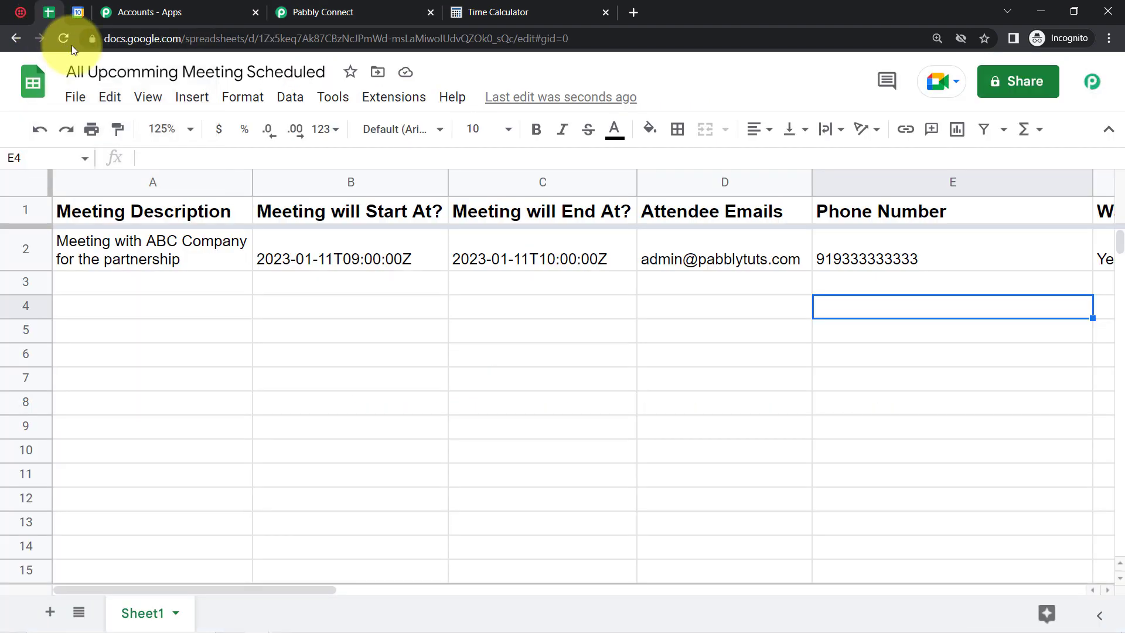
Step: Send the sheet's row as a test via Extensions > Pabbly Connect Webhooks > Initial Setup
left_click(370, 96)
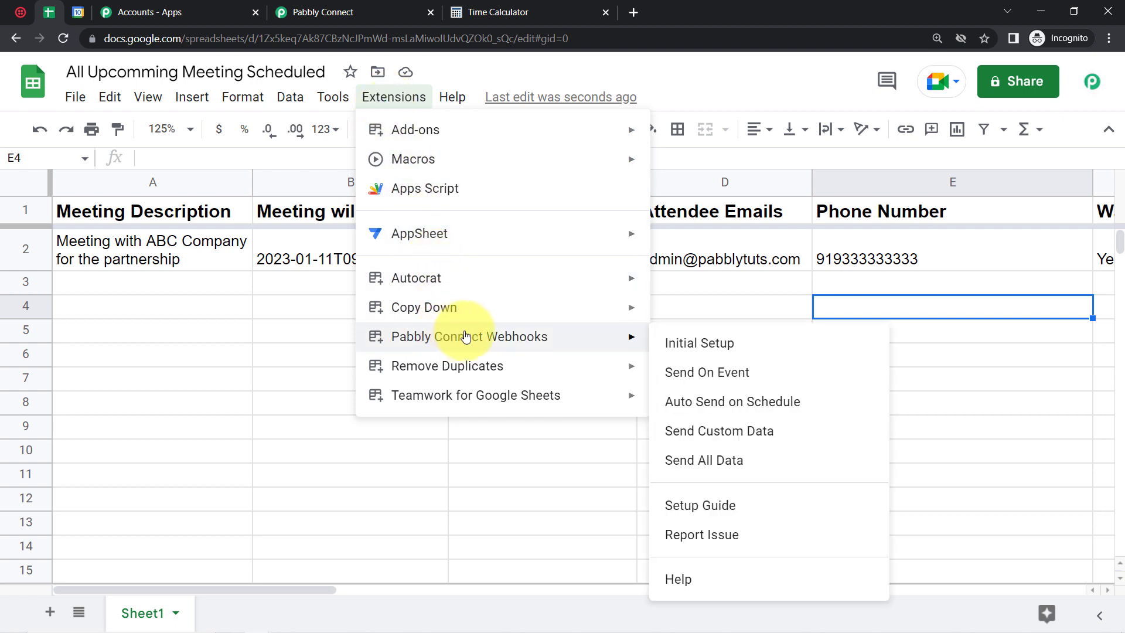
mouse_move(621, 343)
left_click(687, 346)
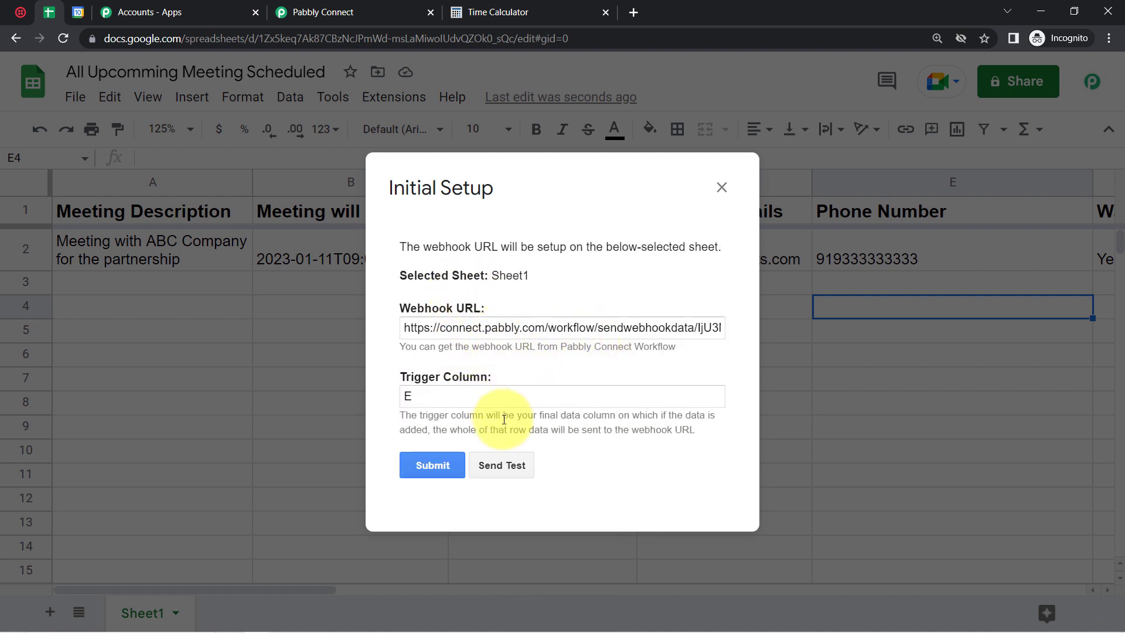
left_click(501, 473)
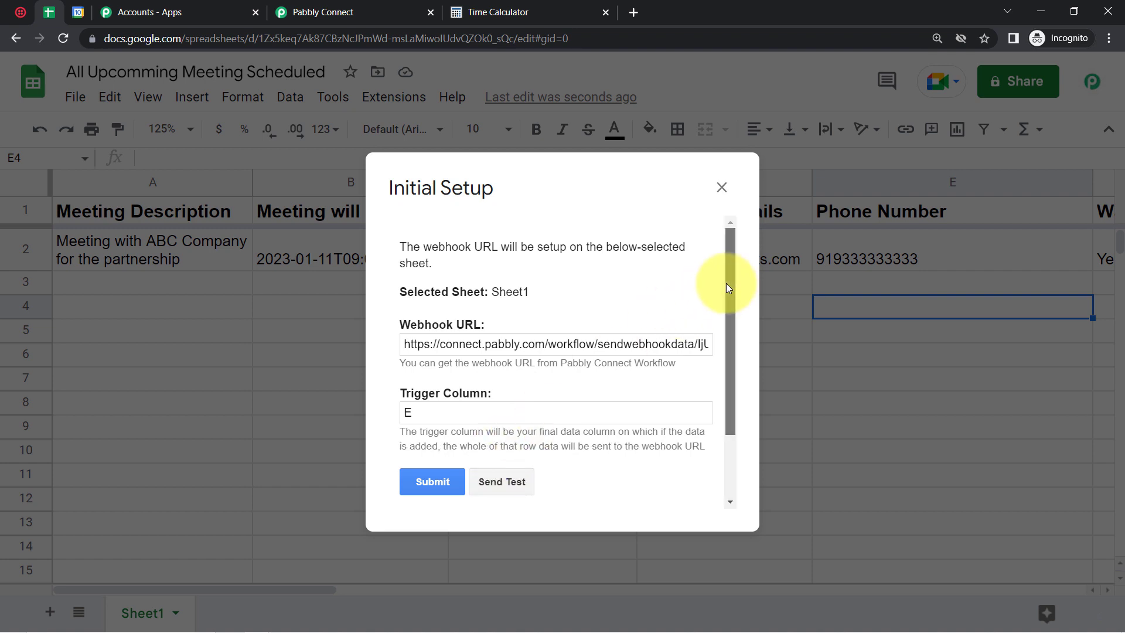
left_click_drag(728, 283, 734, 368)
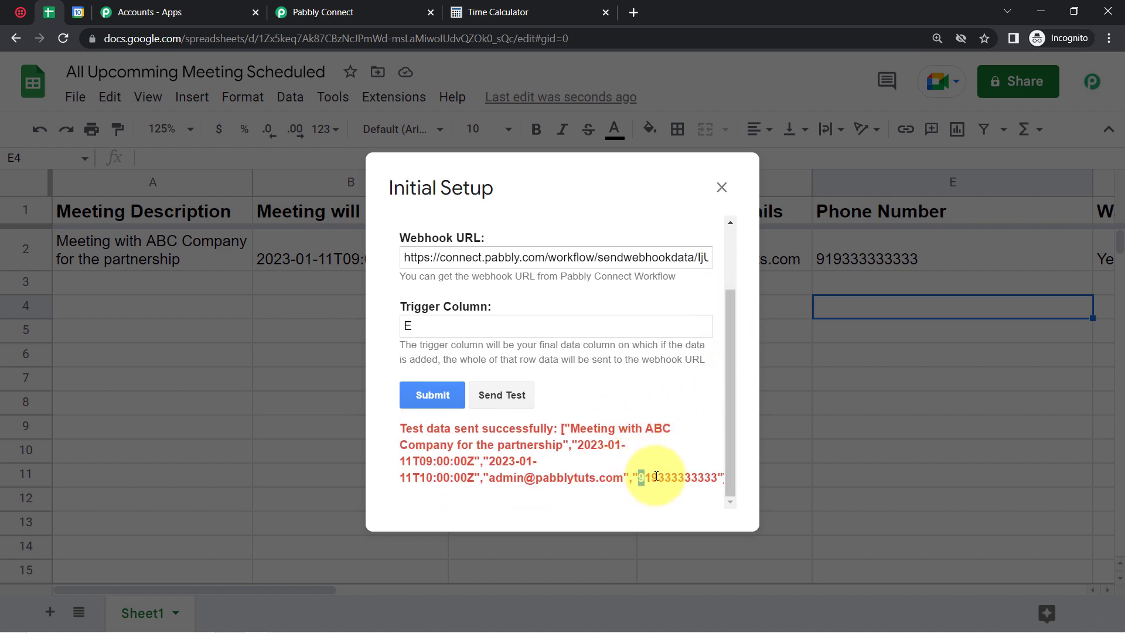
left_click_drag(656, 476, 722, 477)
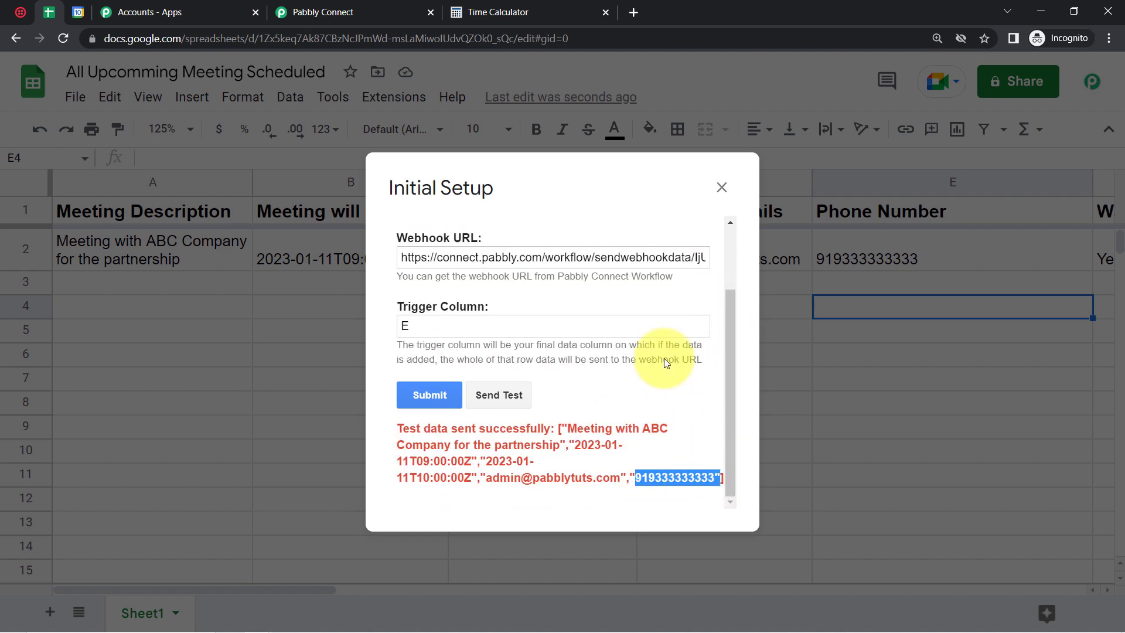
left_click(306, 7)
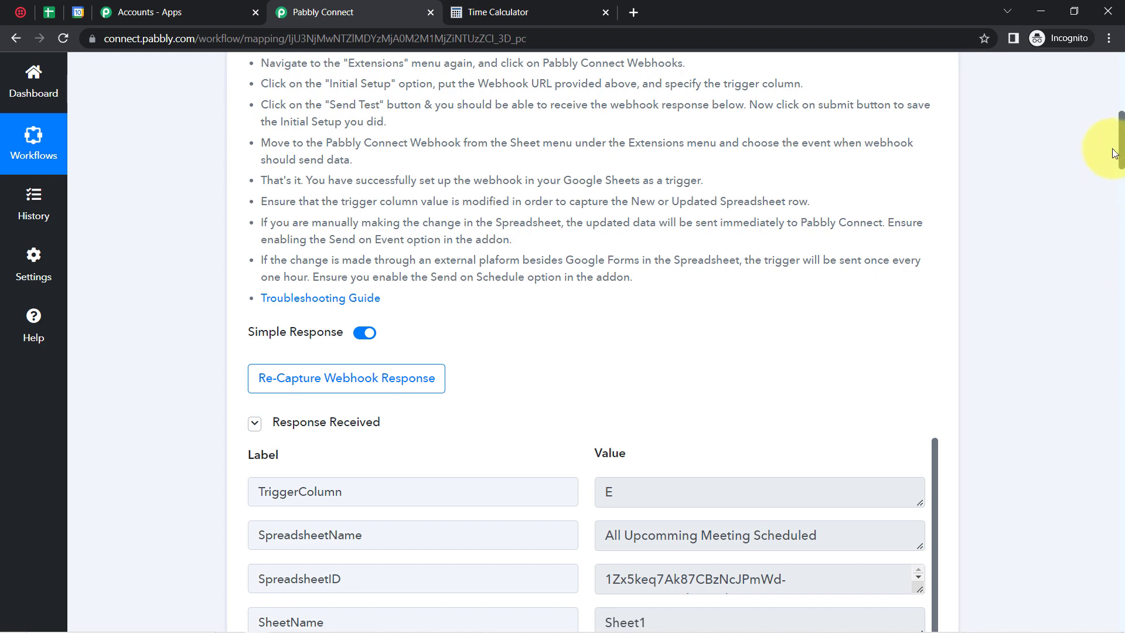
Step: Check the trigger's received Phone Number, then reload the workflow and scroll to the action steps
left_click_drag(1122, 147, 1122, 184)
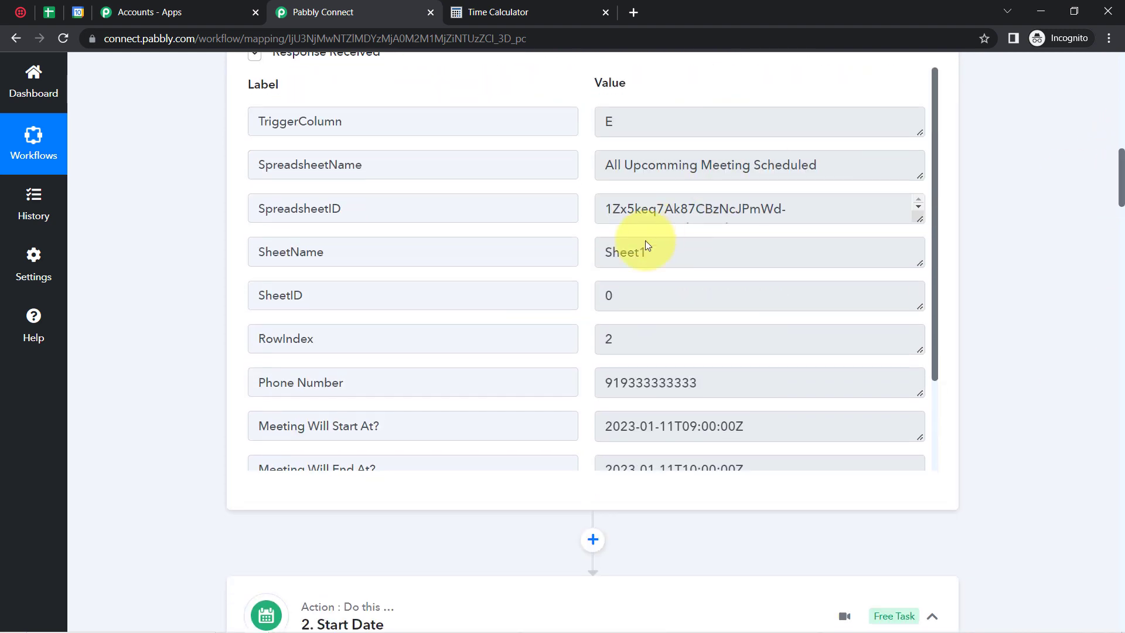
left_click_drag(613, 382, 748, 389)
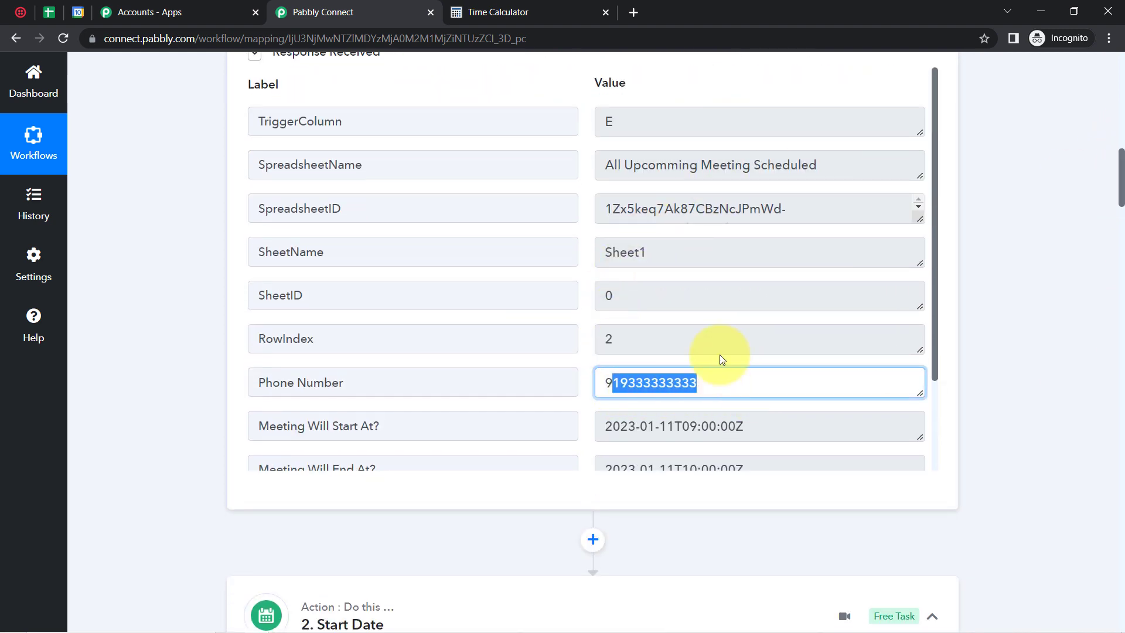
left_click(178, 186)
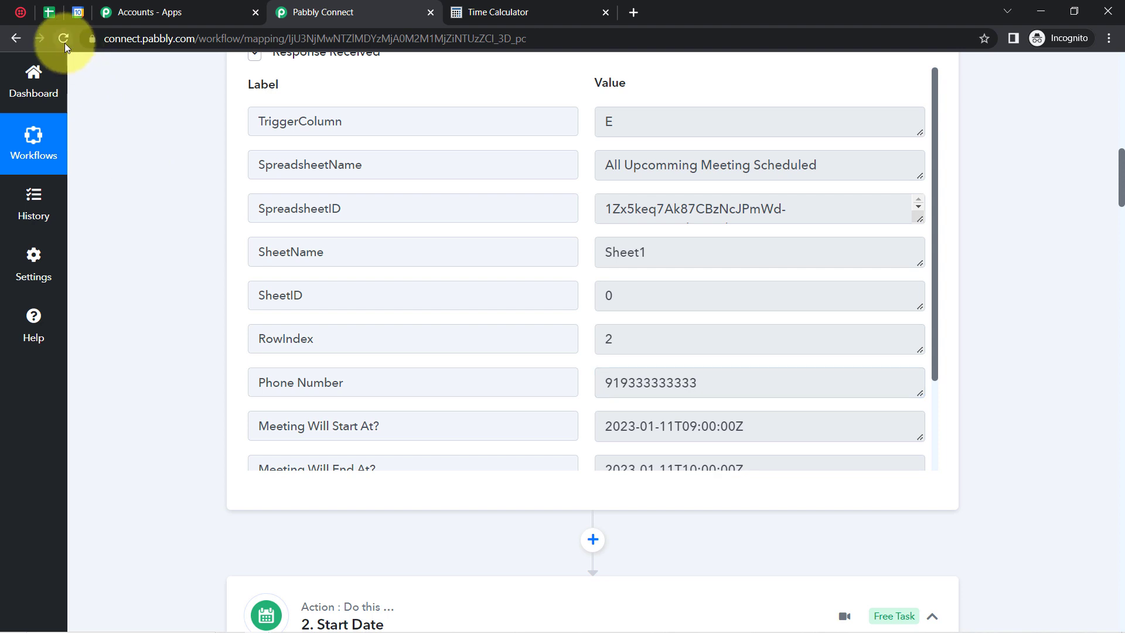
left_click(64, 43)
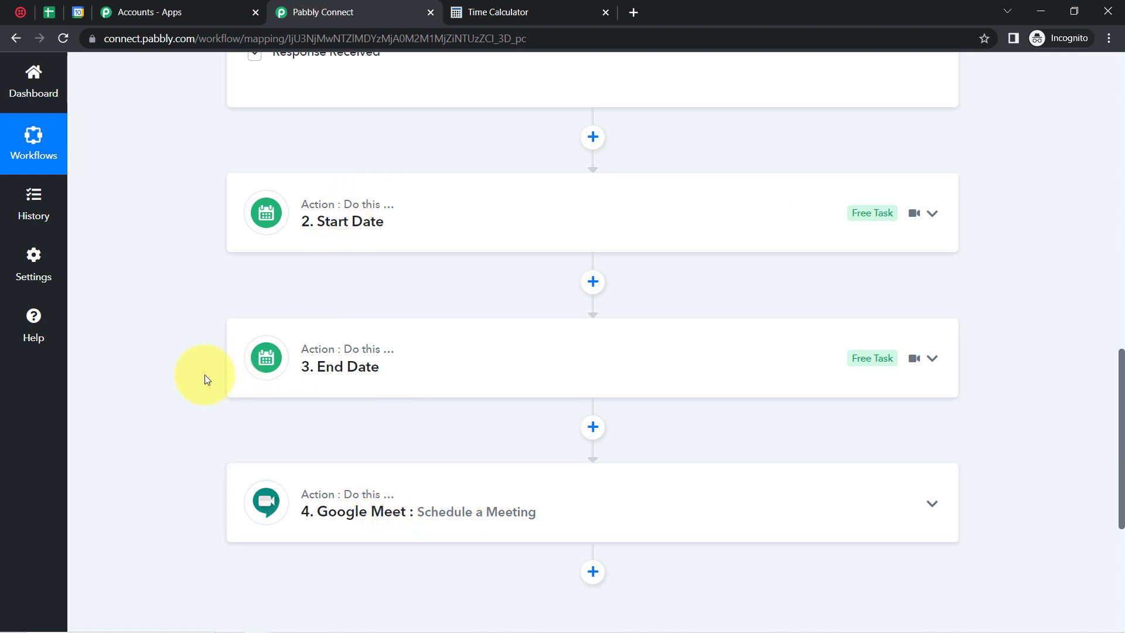
left_click_drag(1122, 384, 1122, 478)
Step: Add a Twilio step after Google Meet with the Send SMS Message action event
left_click(593, 269)
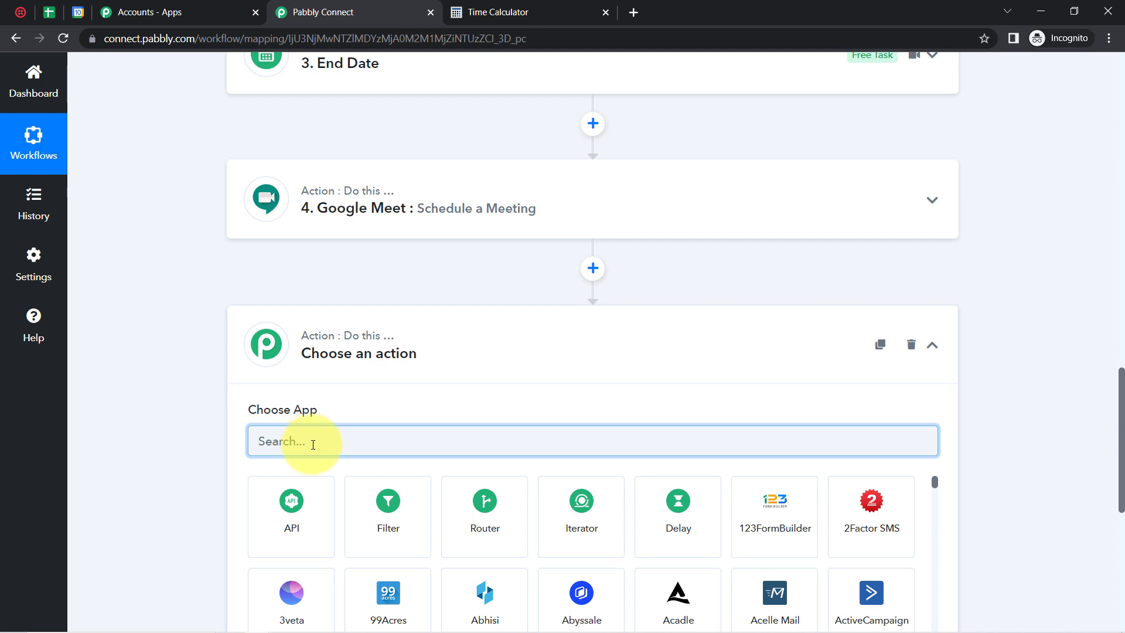
type("twili")
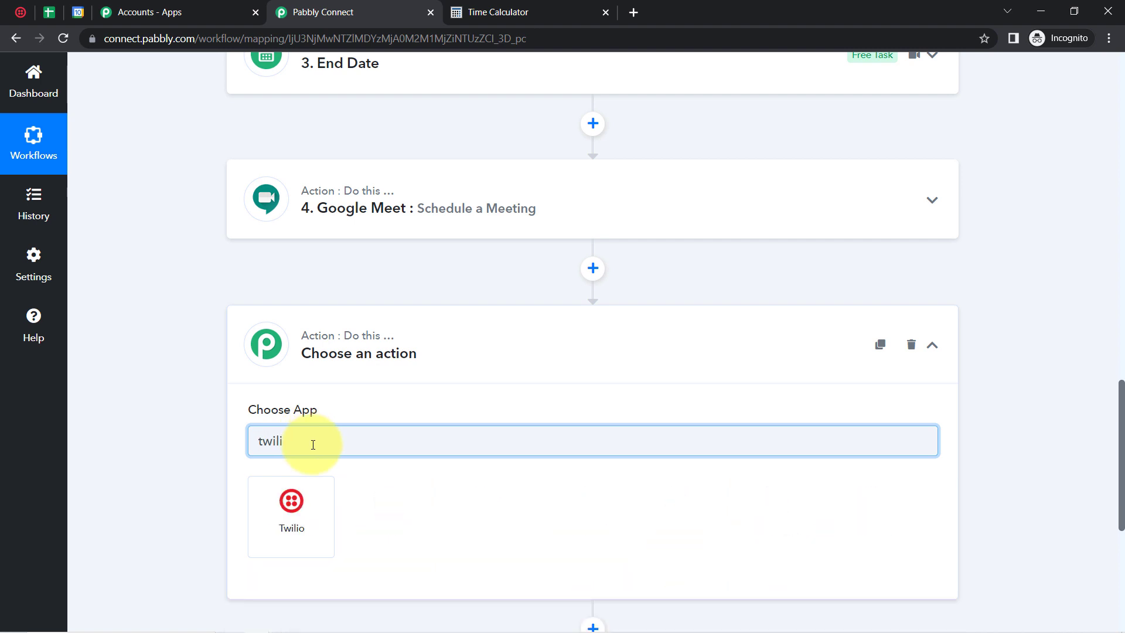
left_click(291, 511)
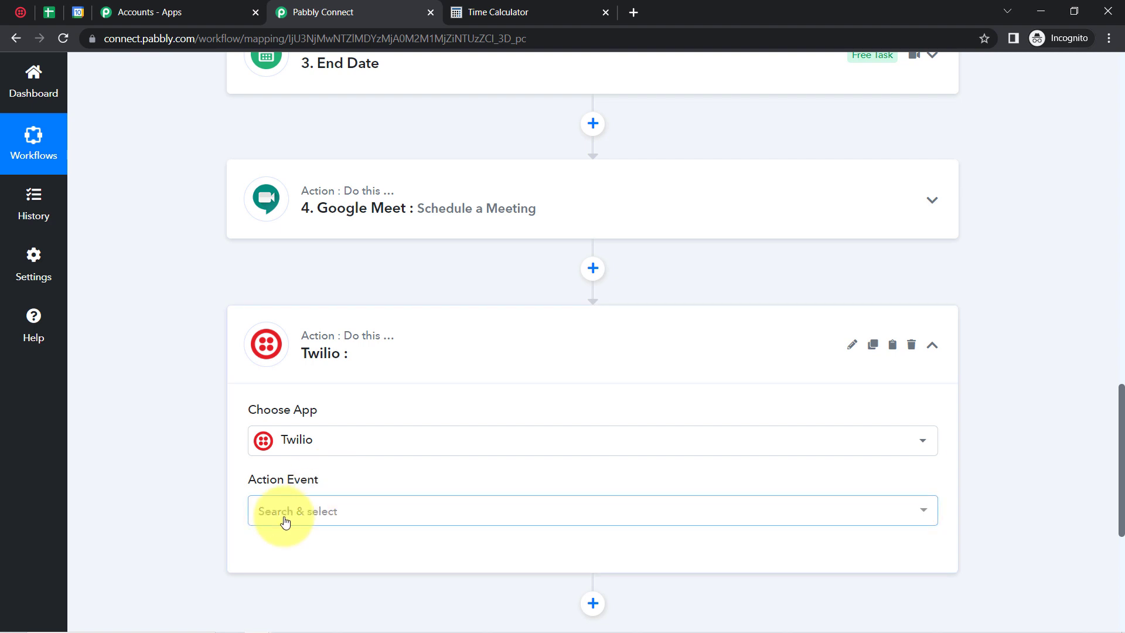
left_click(283, 516)
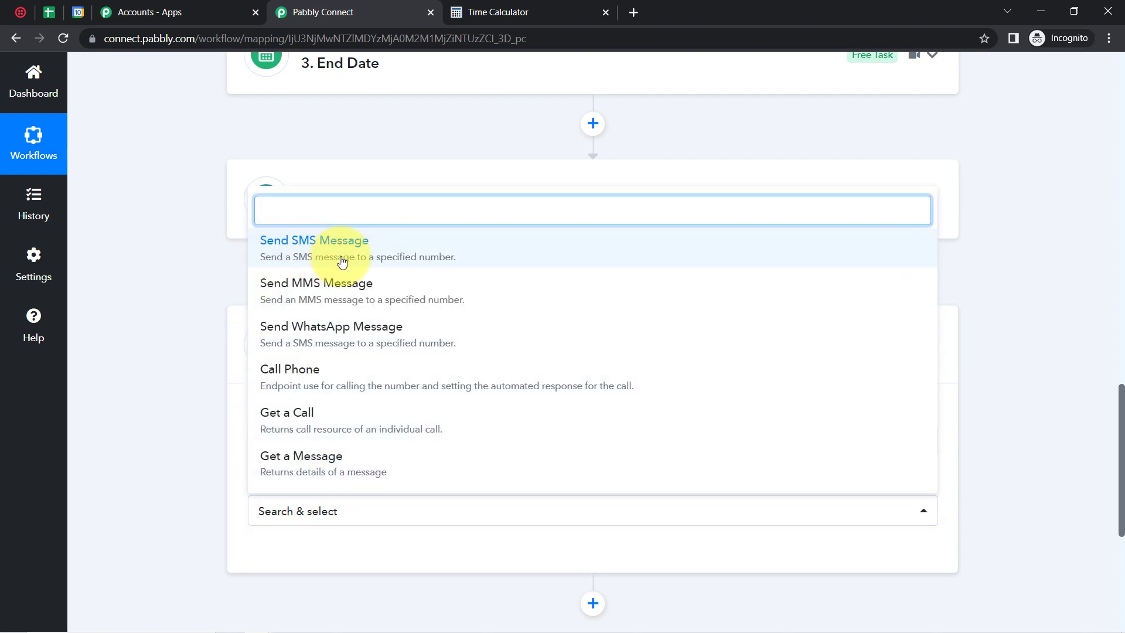
left_click(318, 256)
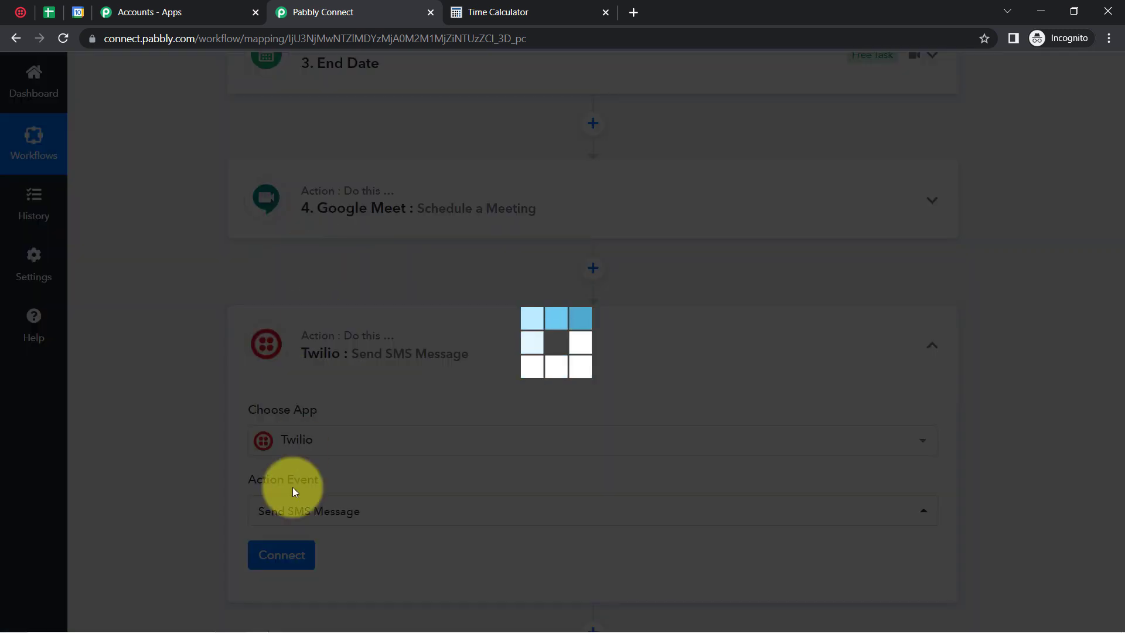
left_click(280, 557)
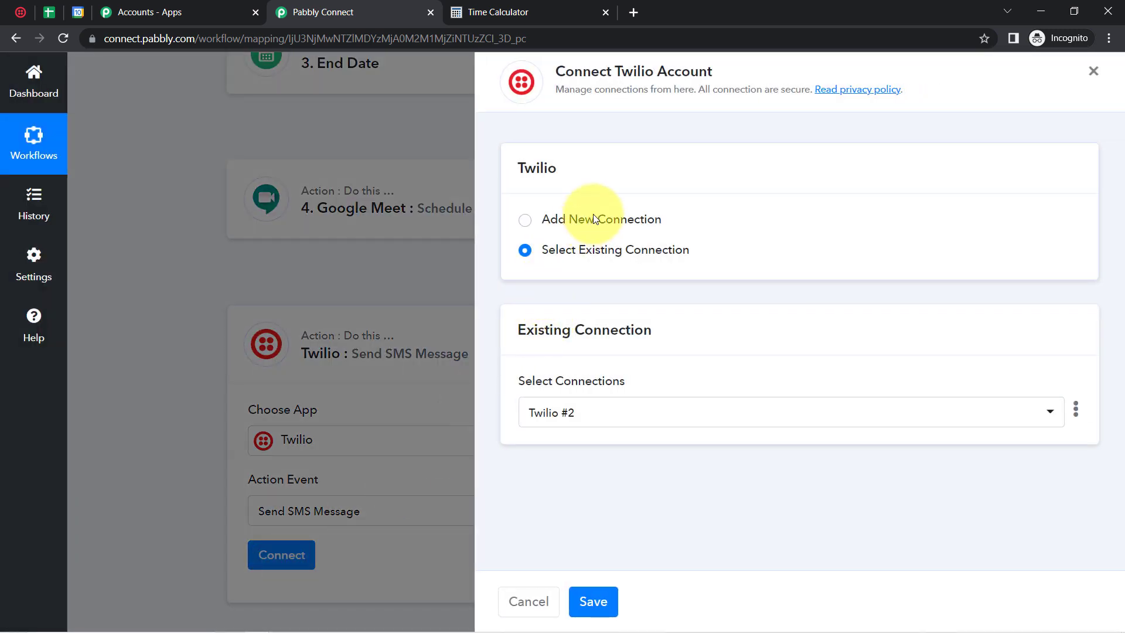
Step: Start a new Twilio #3 connection and open its credentials help link in a new tab
left_click(594, 220)
left_click_drag(1121, 187, 1122, 302)
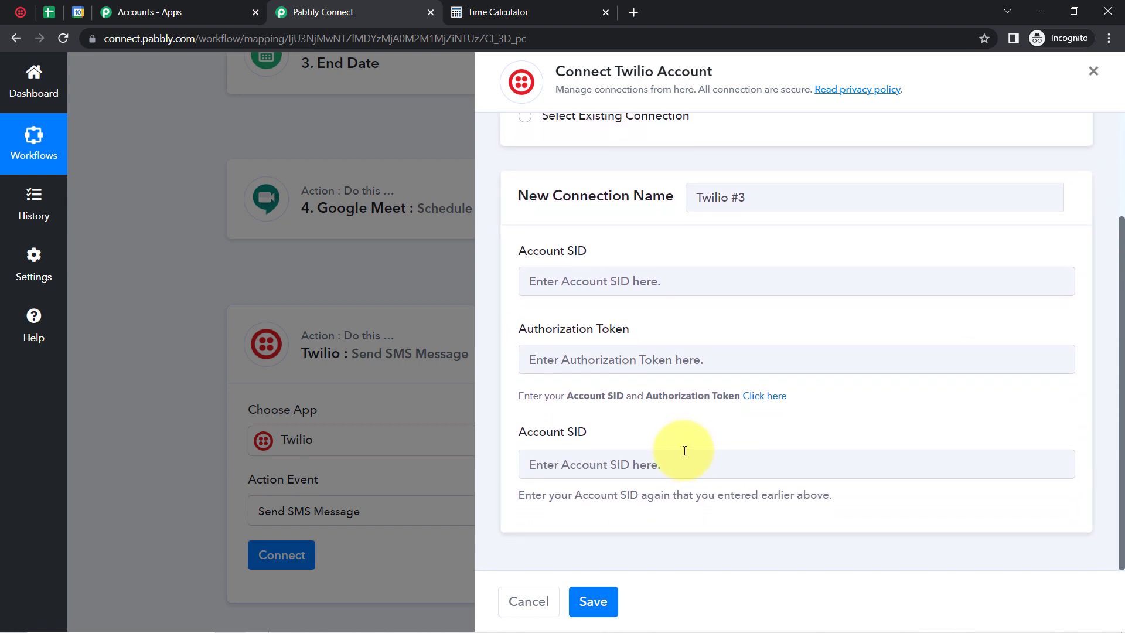
right_click(759, 397)
left_click(775, 407)
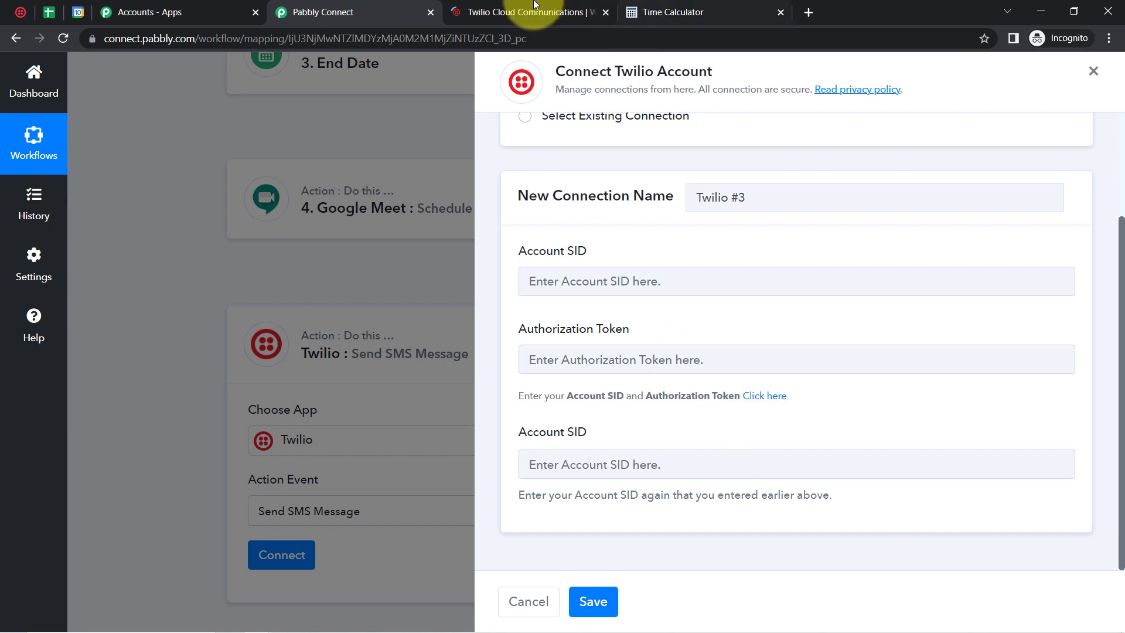
Step: Sign in to the Twilio Console by pasting and submitting the emailed verification code
left_click(495, 12)
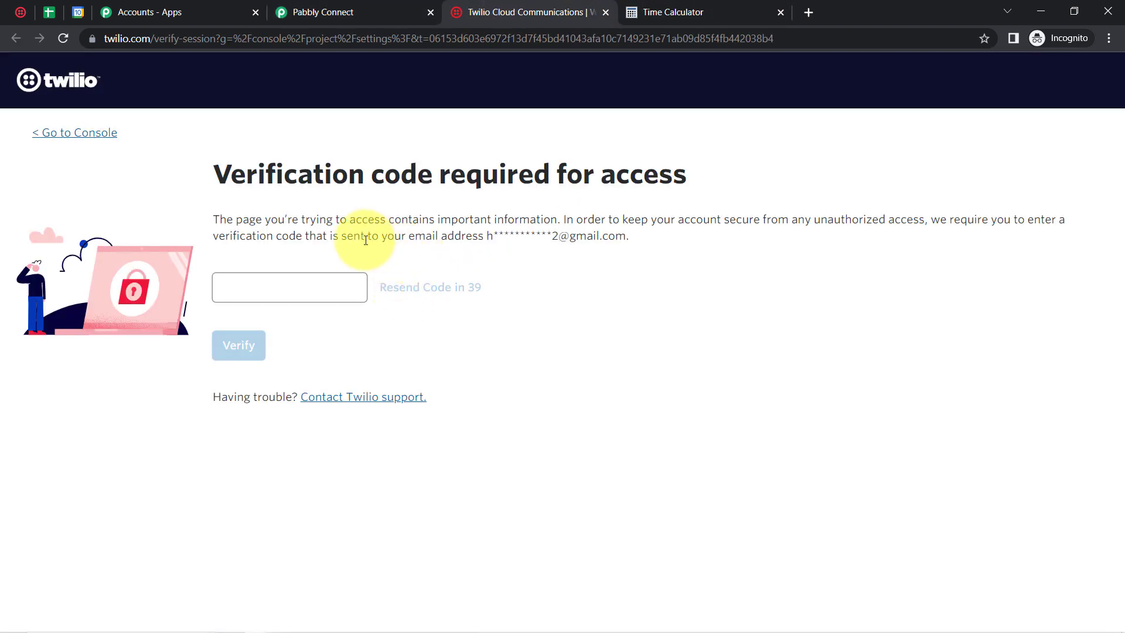
left_click_drag(478, 236, 589, 232)
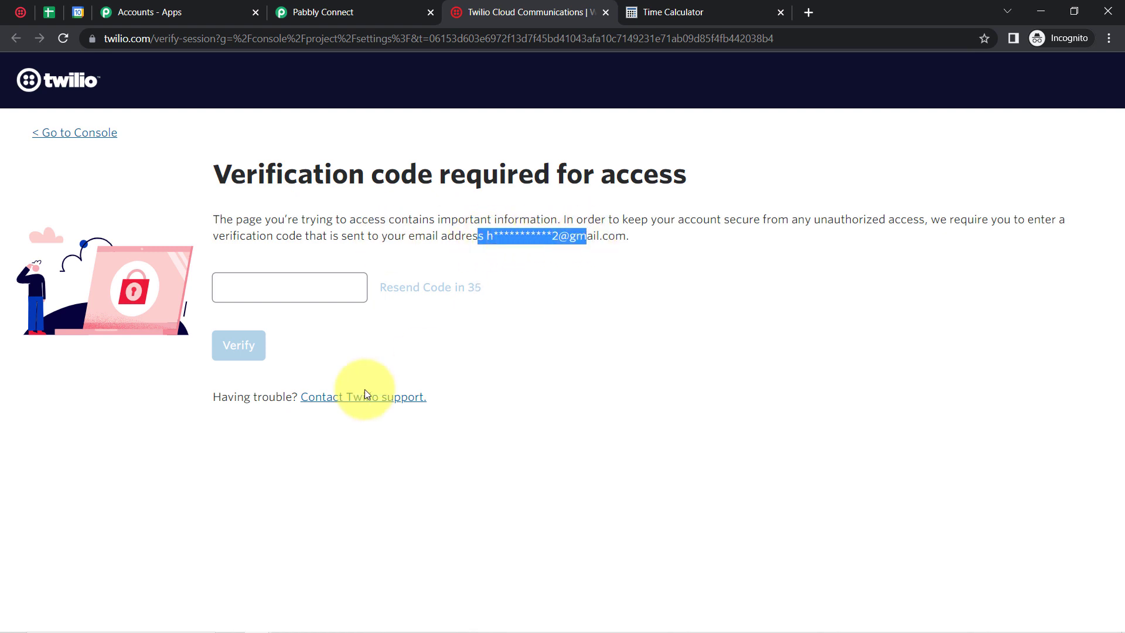
left_click(269, 287)
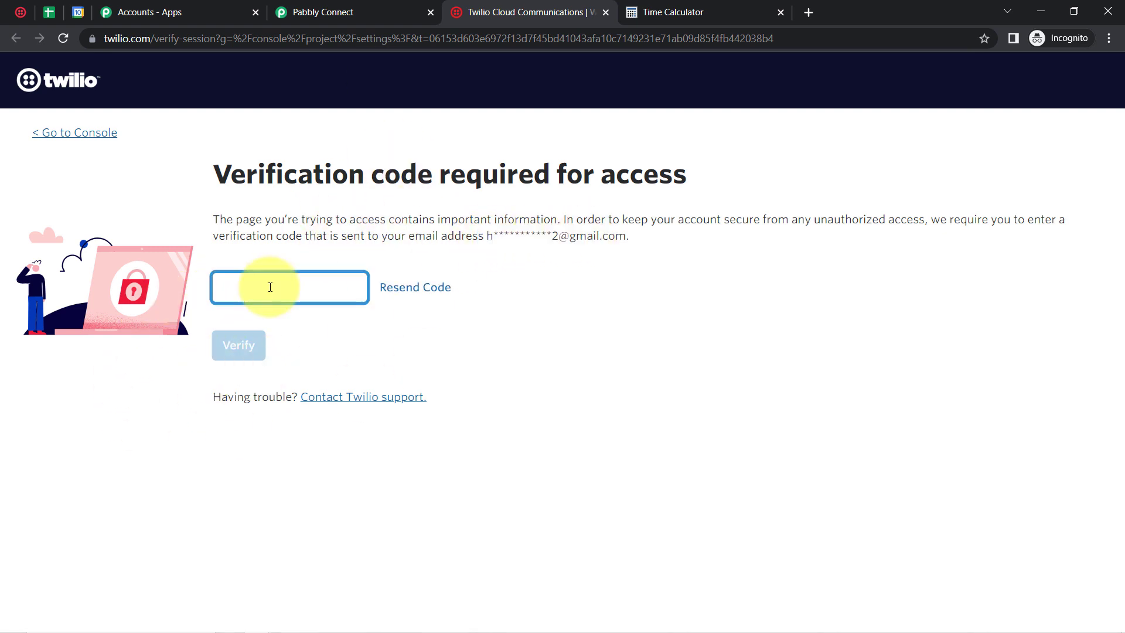
left_click(225, 343)
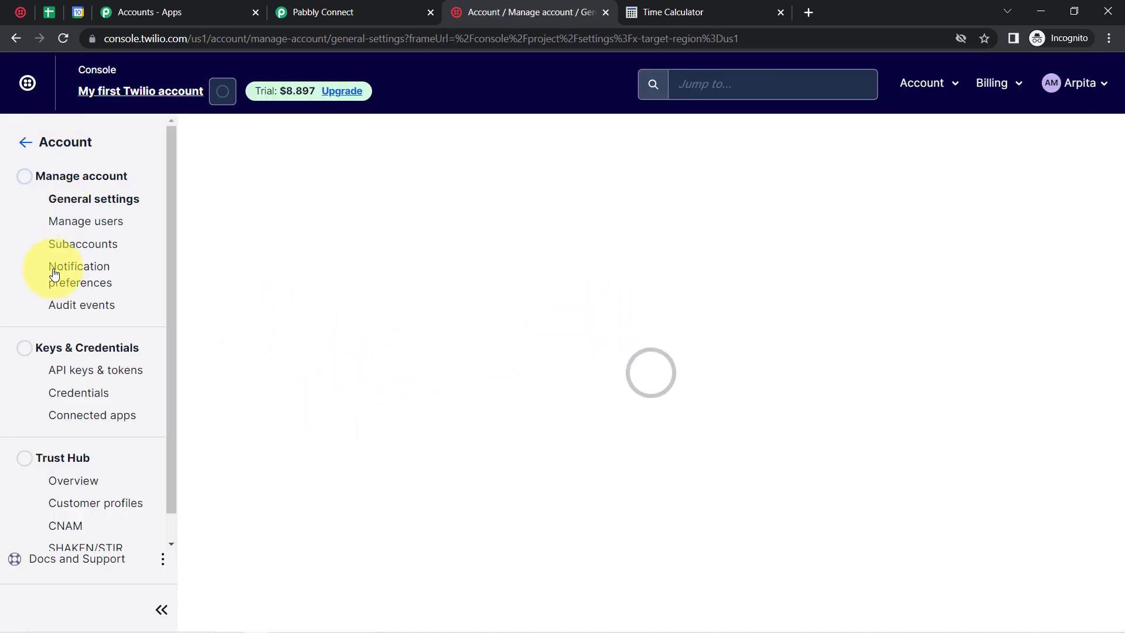
Step: Go to the API keys & tokens page and select the live Account SID
left_click(96, 368)
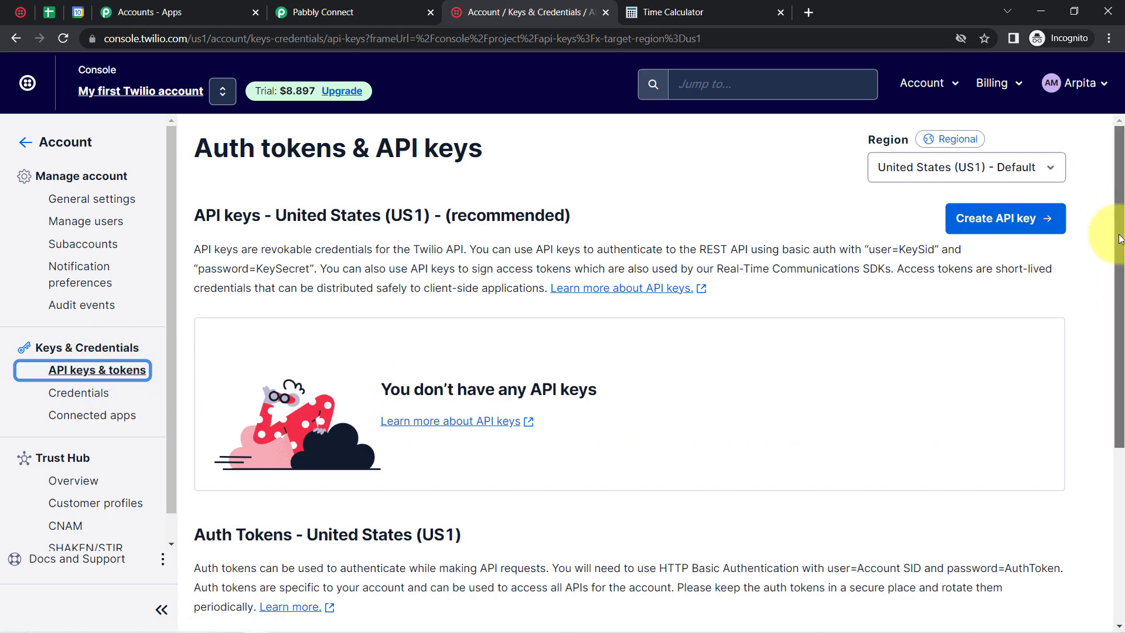
left_click_drag(1121, 234, 1119, 440)
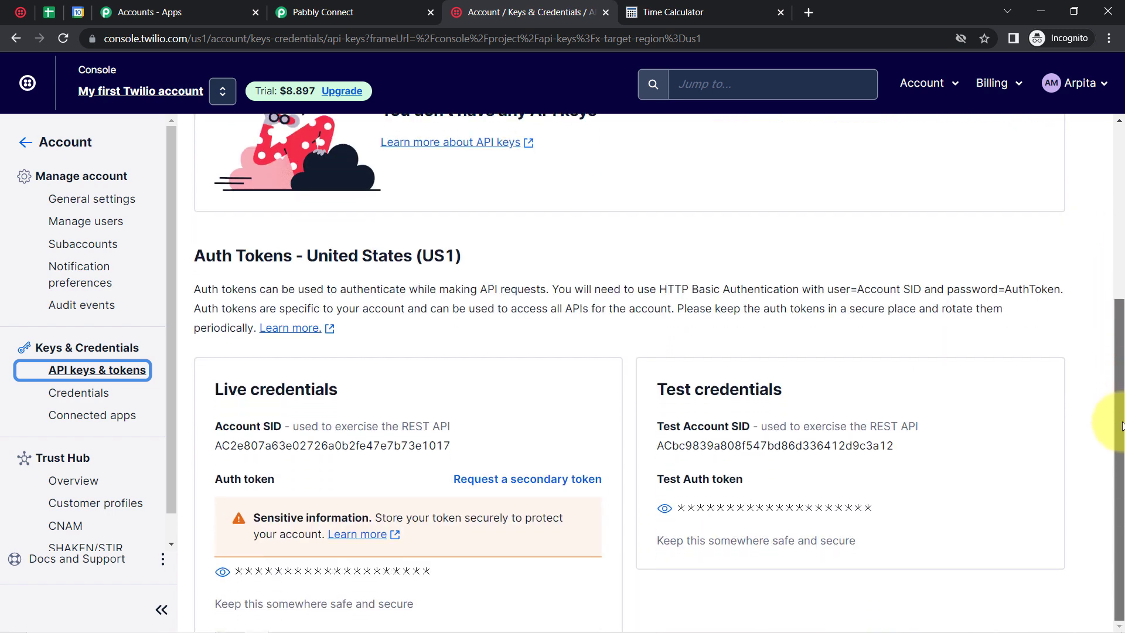
double_click(303, 446)
key("ctrl+c")
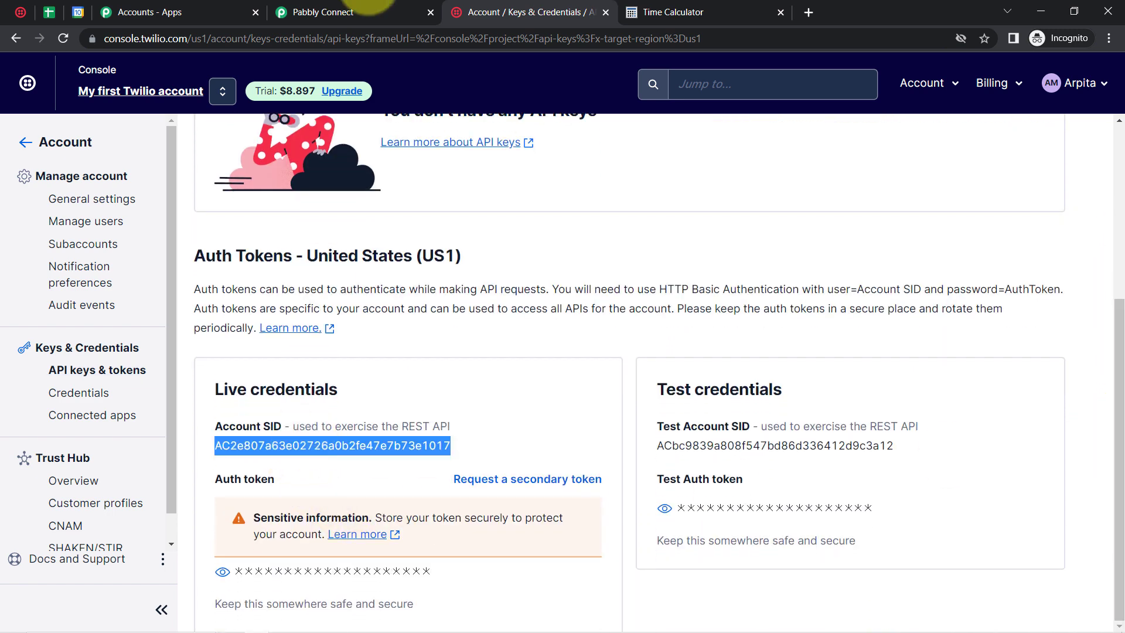
Step: Paste the live Account SID into both Account SID fields of Twilio #3
left_click(351, 12)
left_click(604, 282)
key("ctrl+v")
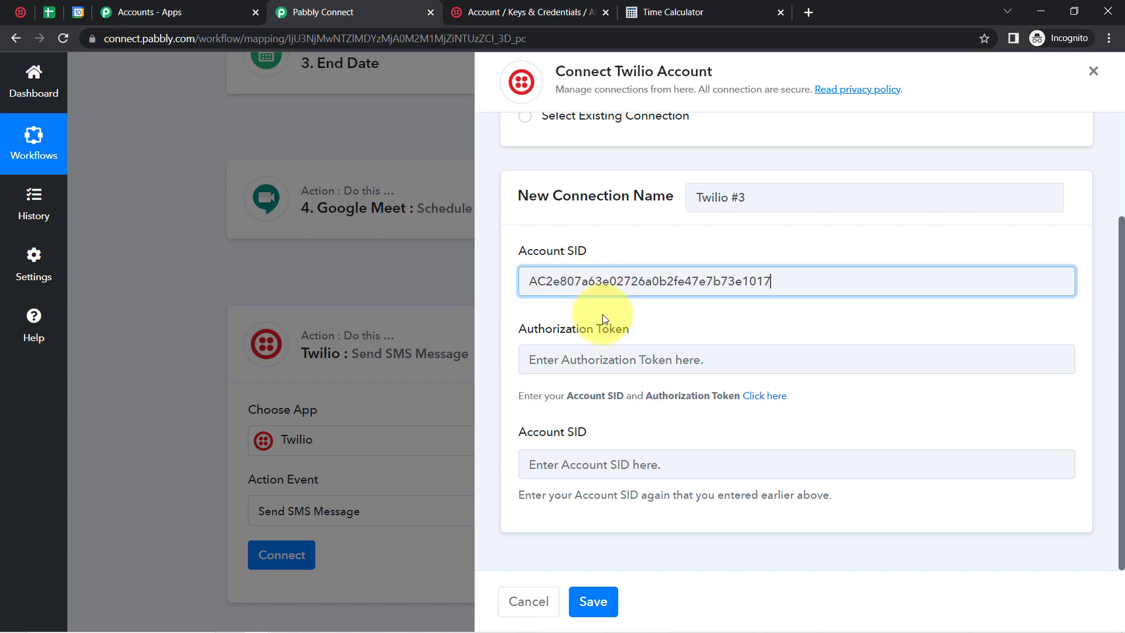
left_click(596, 462)
key("ctrl+v")
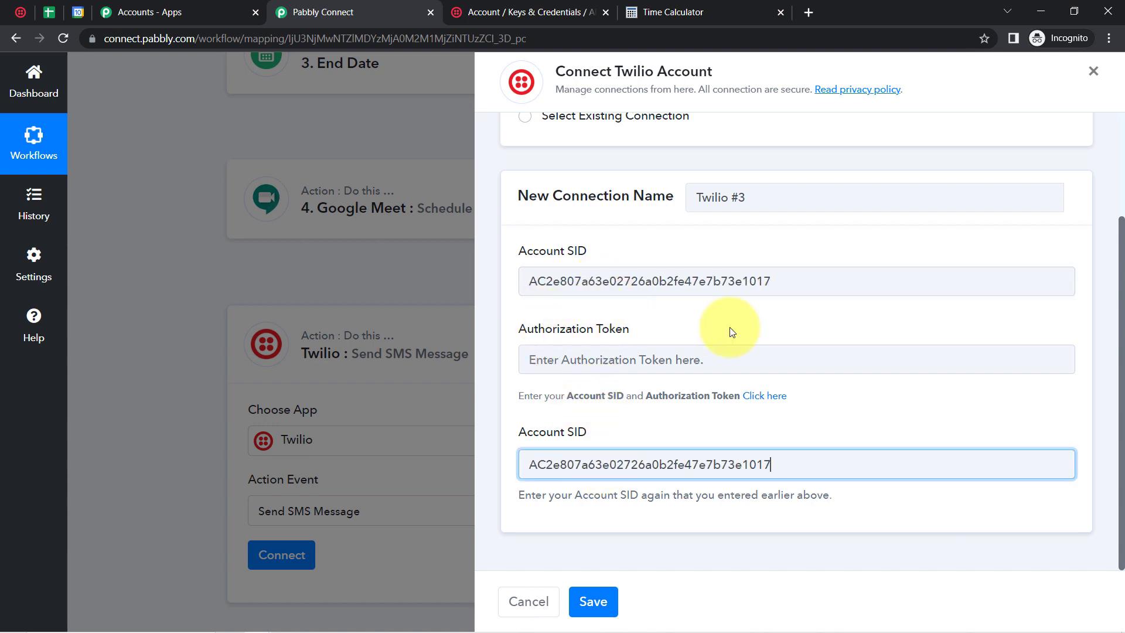
Step: Copy the revealed live auth token into Authorization Token and save the connection
left_click(527, 12)
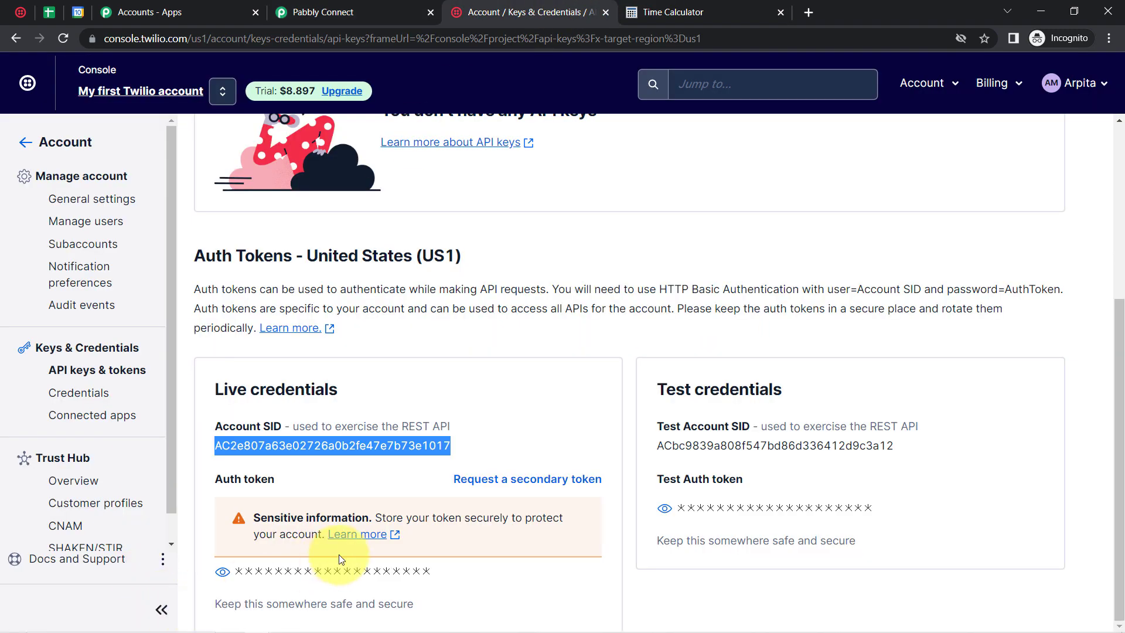
left_click(222, 571)
double_click(263, 572)
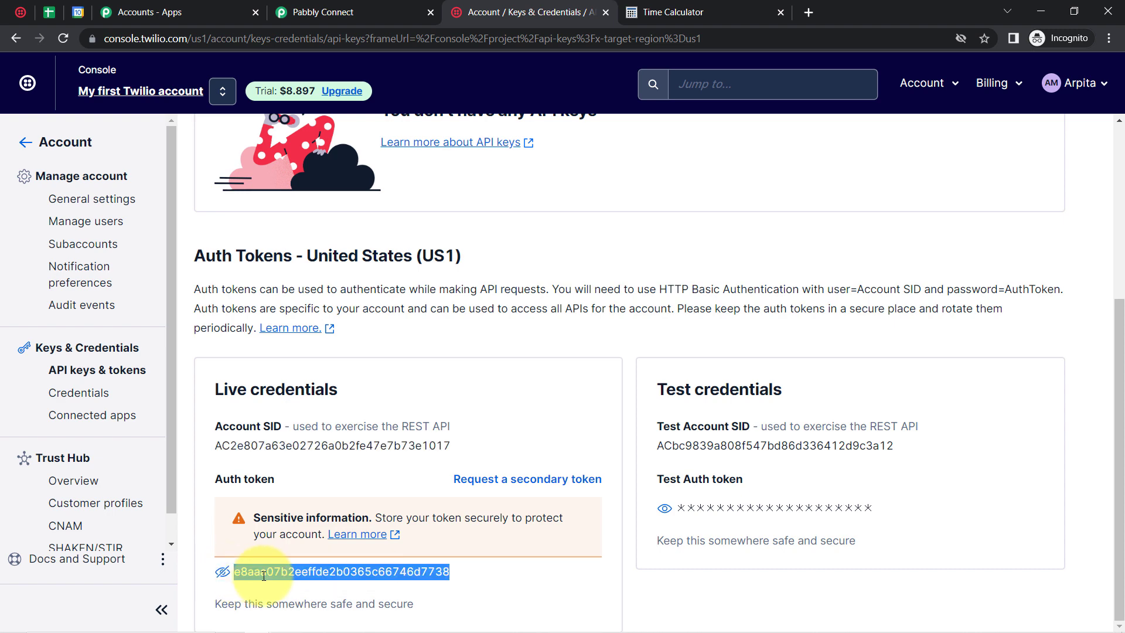
left_click(331, 11)
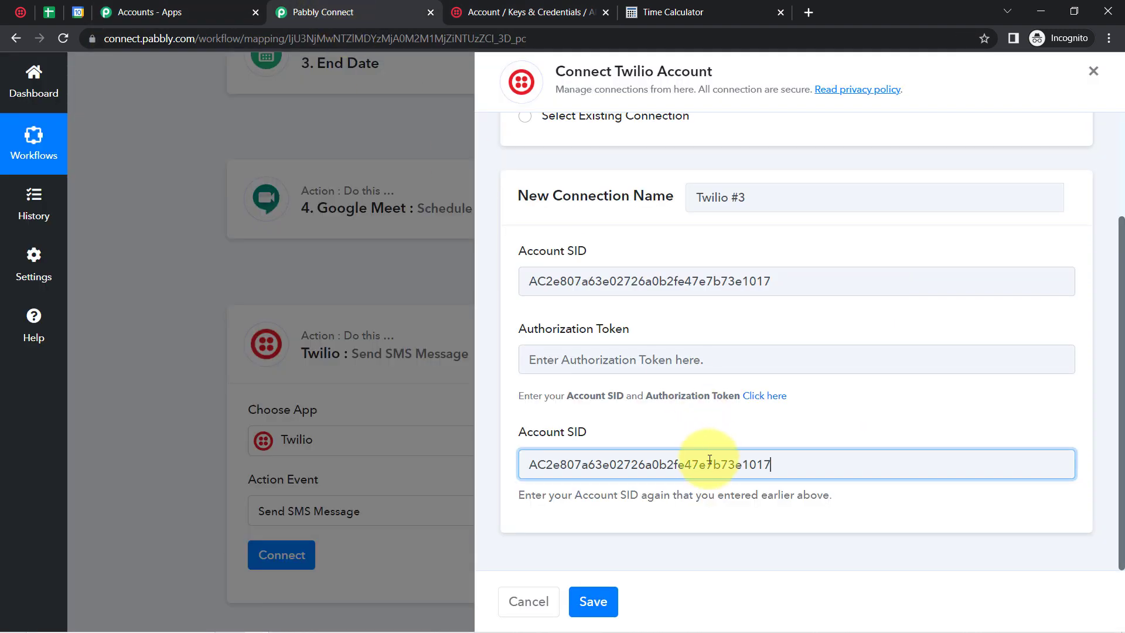
left_click(618, 354)
key("ctrl+v")
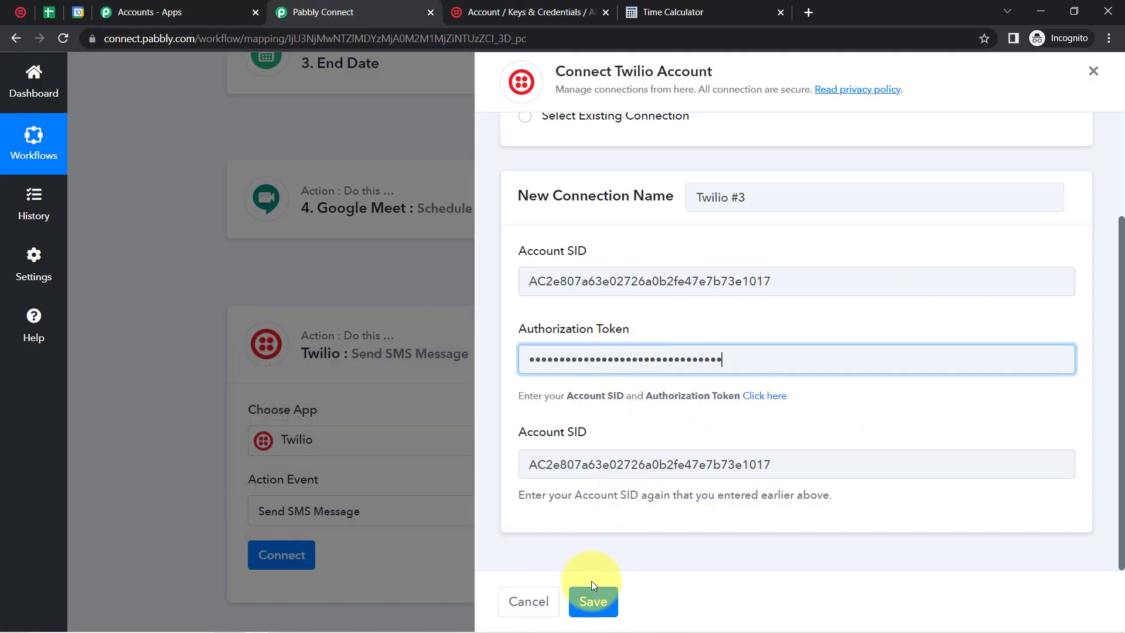
left_click(593, 601)
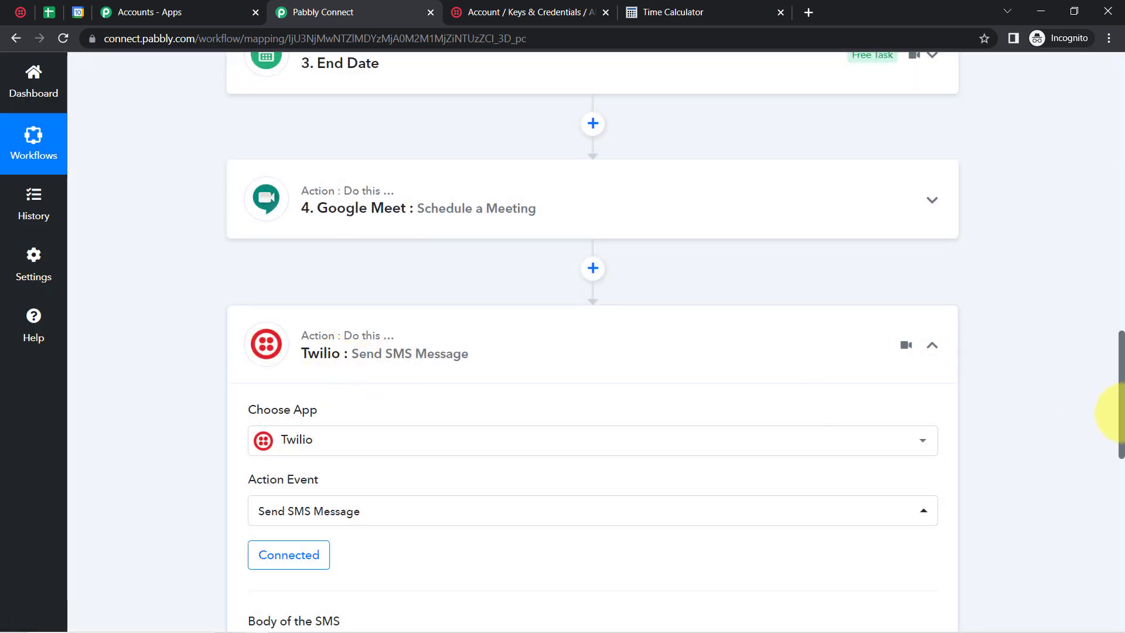
Step: Start Body of the SMS with a 'Hello' greeting and search previous-step data for 'name'
left_click_drag(1121, 412, 1121, 434)
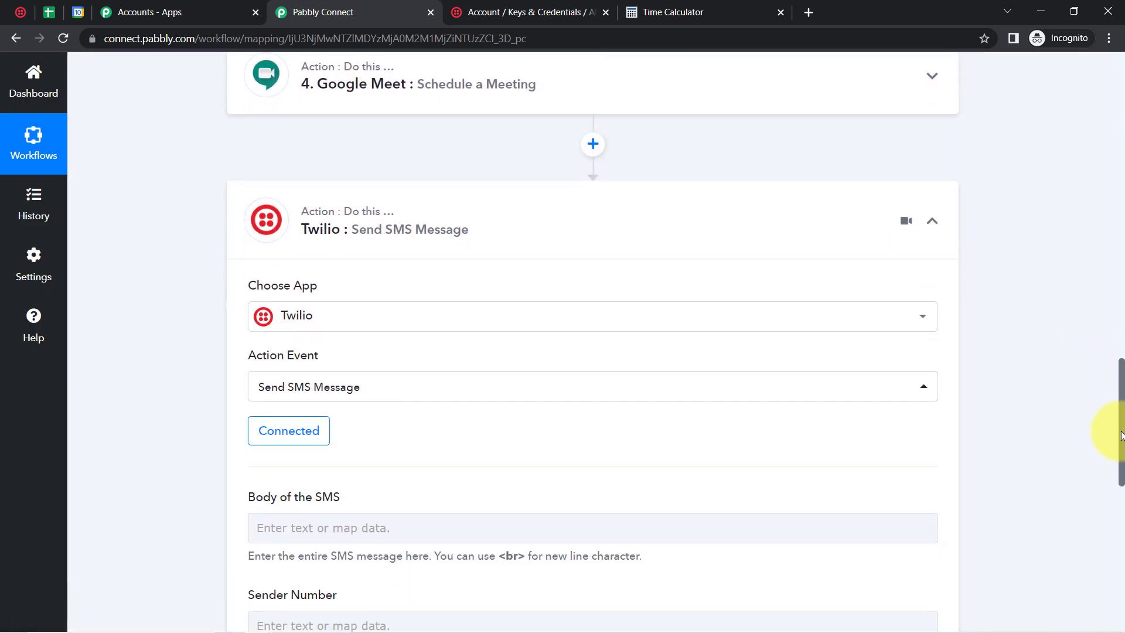
left_click_drag(1121, 435, 1120, 499)
left_click_drag(340, 205, 287, 207)
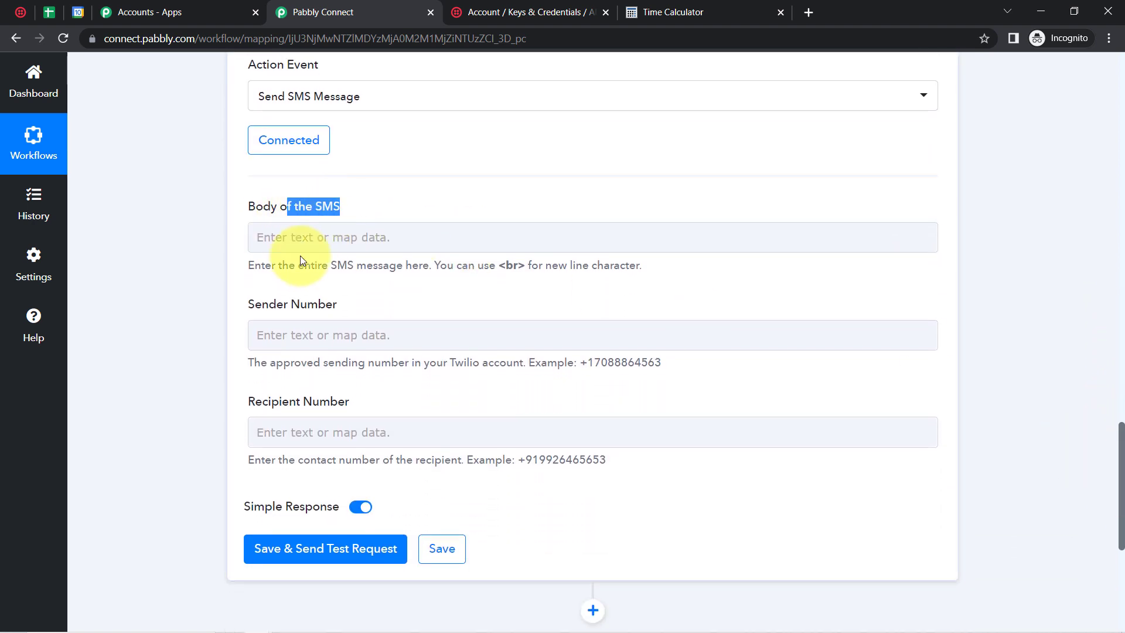
left_click(264, 237)
type("Hi")
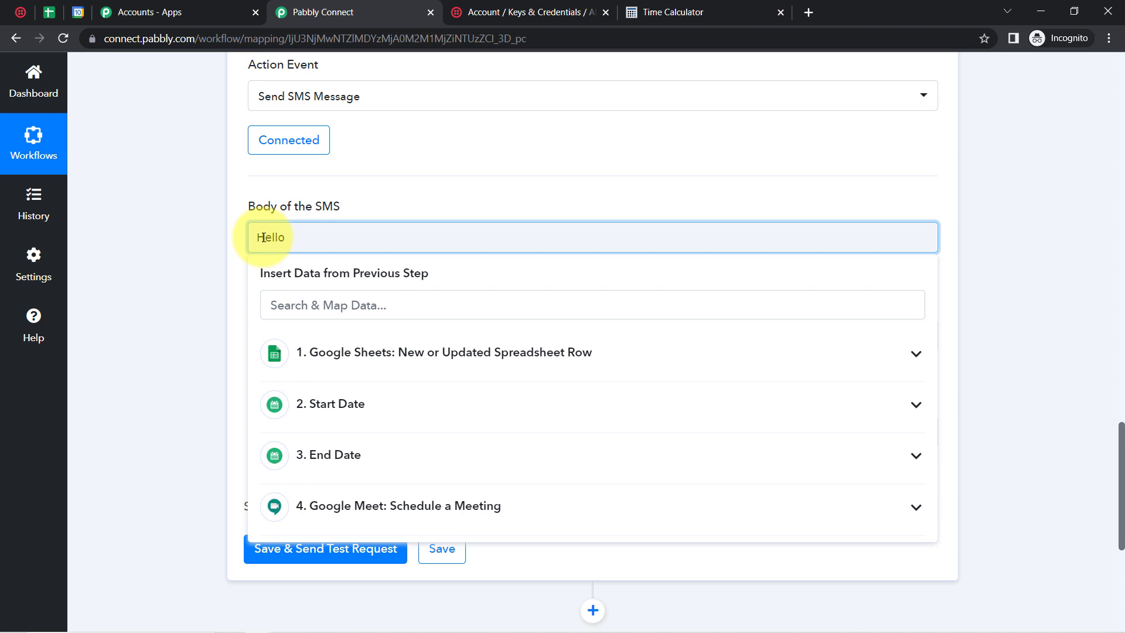
left_click(289, 303)
type("nam")
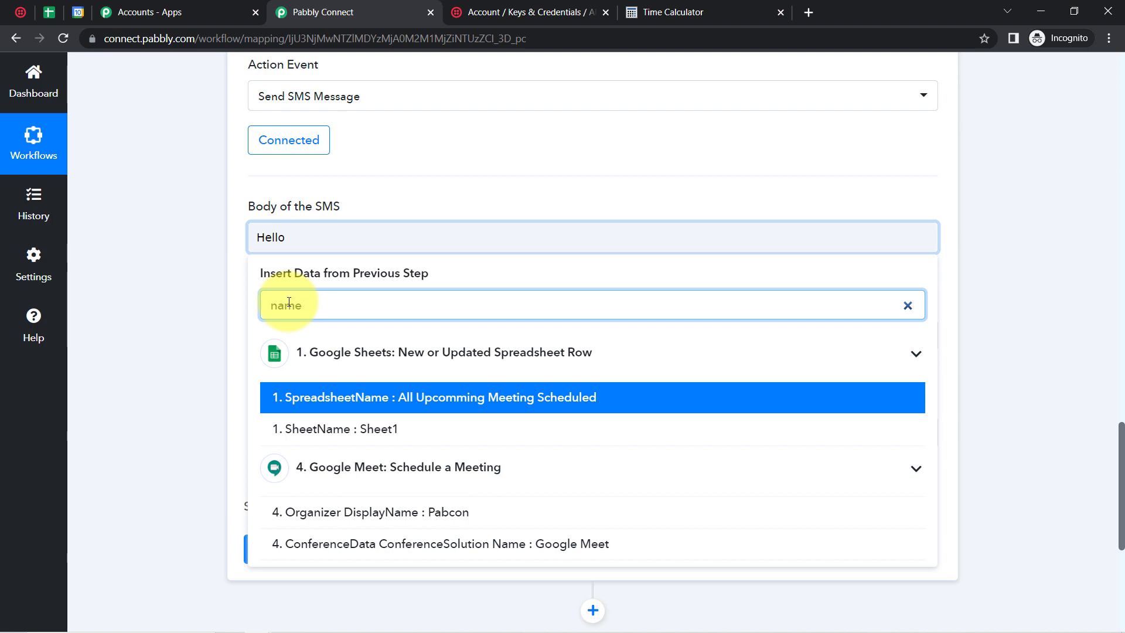
type("e")
left_click(50, 14)
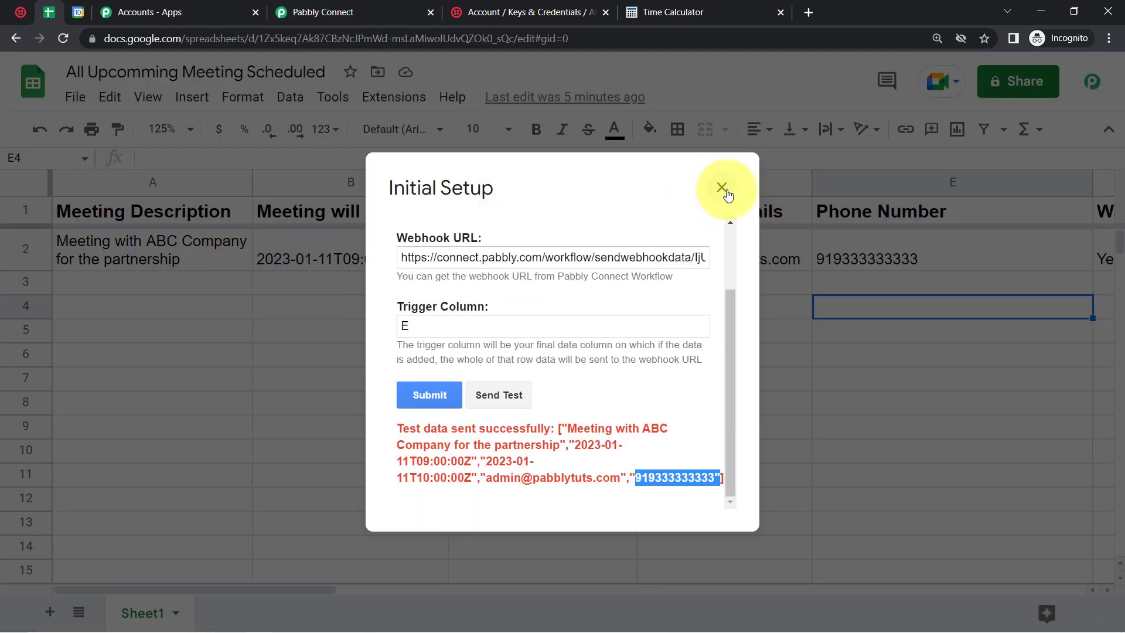
left_click(722, 188)
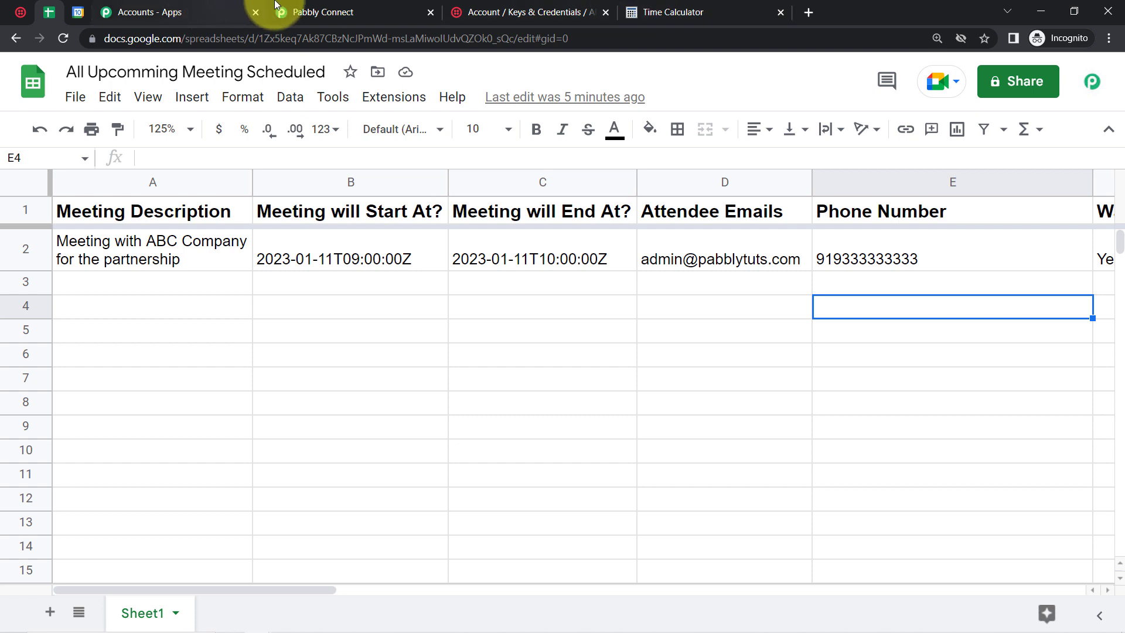
left_click(290, 14)
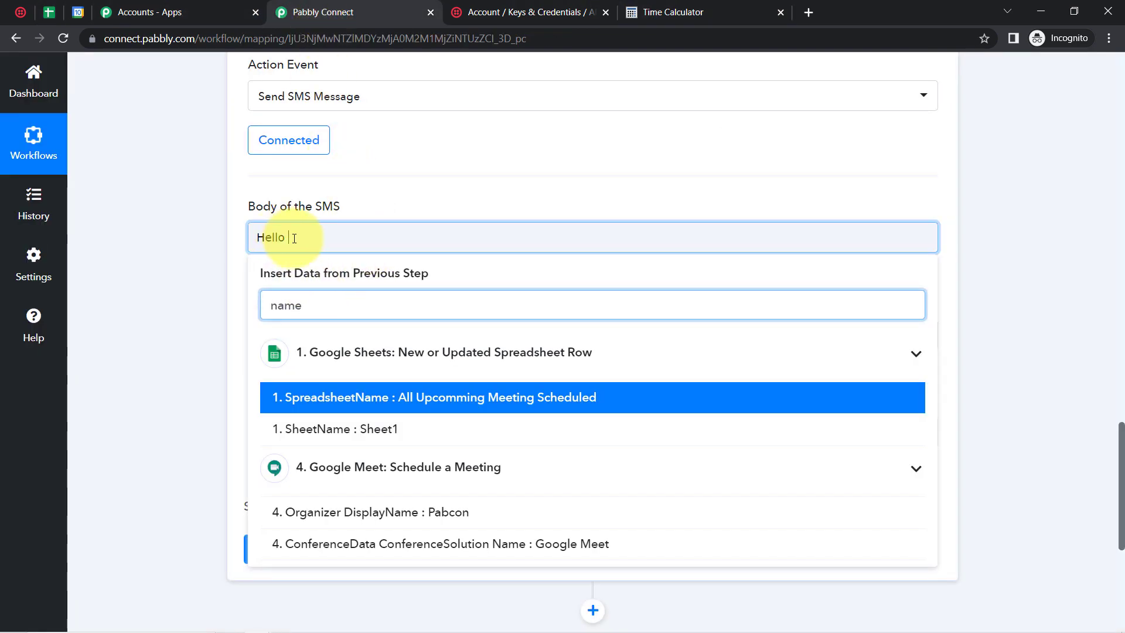
Step: Replace the placeholder name after Hello with the mapped Attendee Emails field
left_click(312, 235)
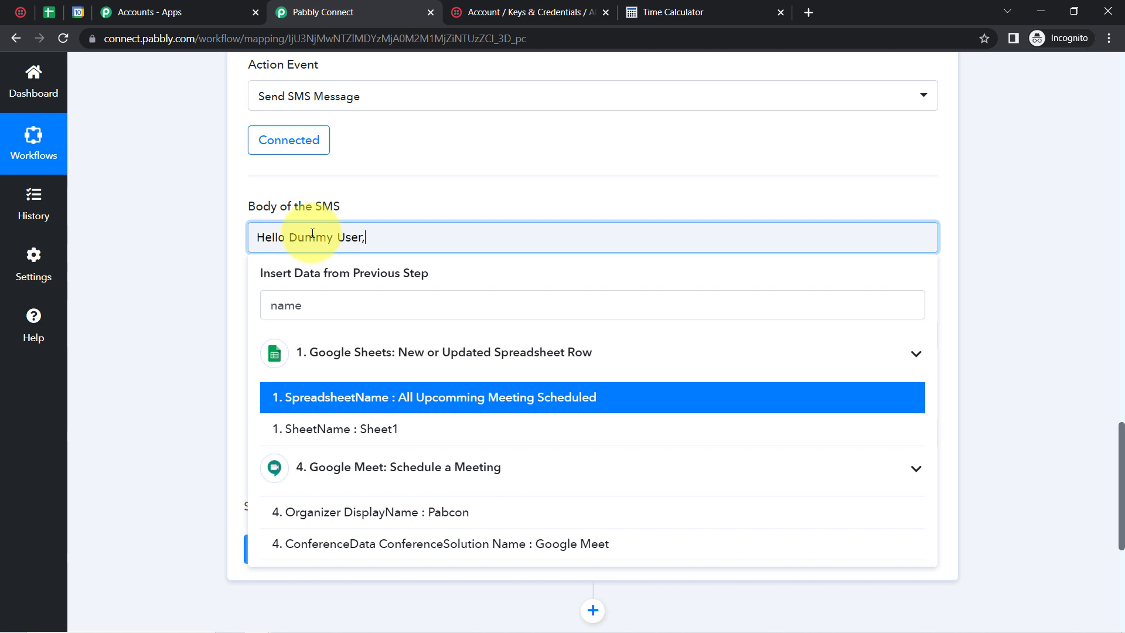
key("Return")
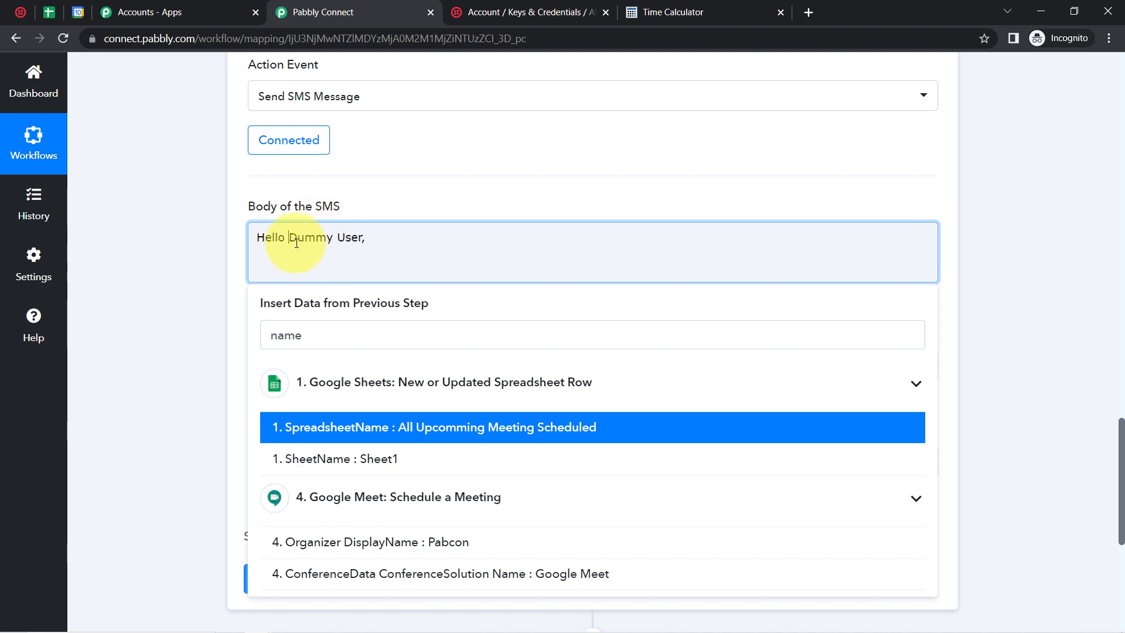
left_click_drag(297, 242, 353, 240)
left_click(364, 238)
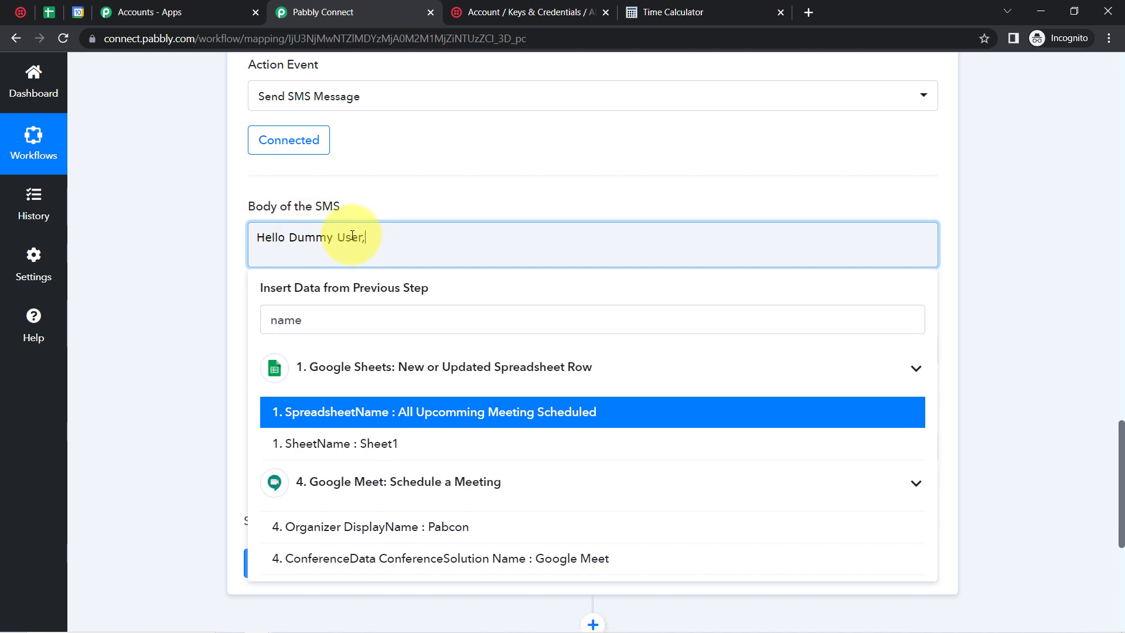
left_click_drag(291, 238, 347, 238)
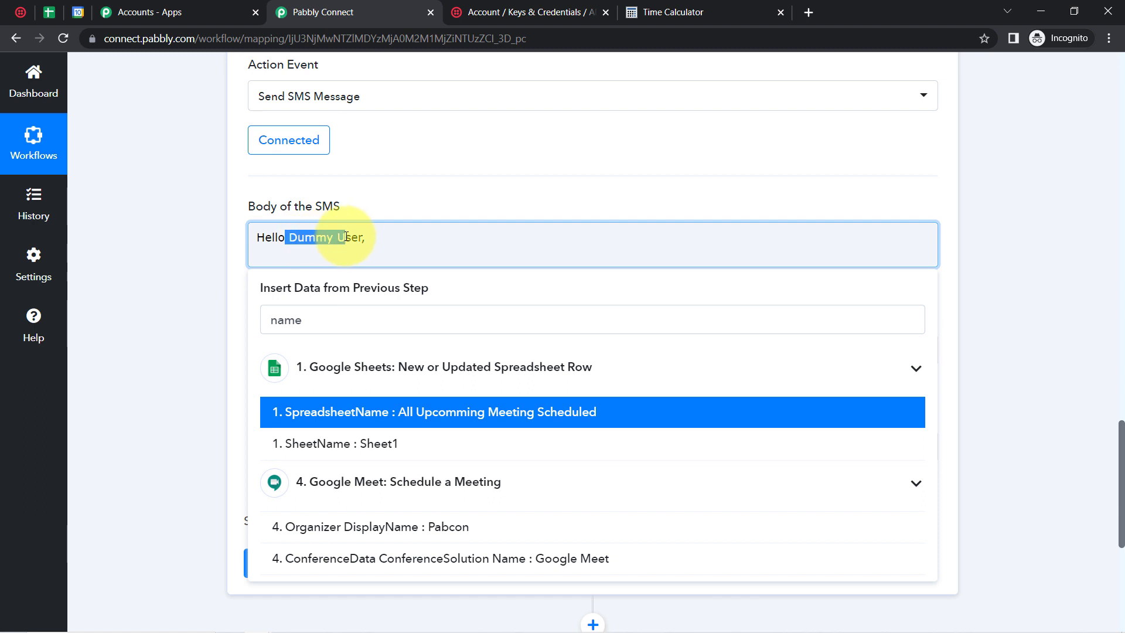
left_click(347, 234)
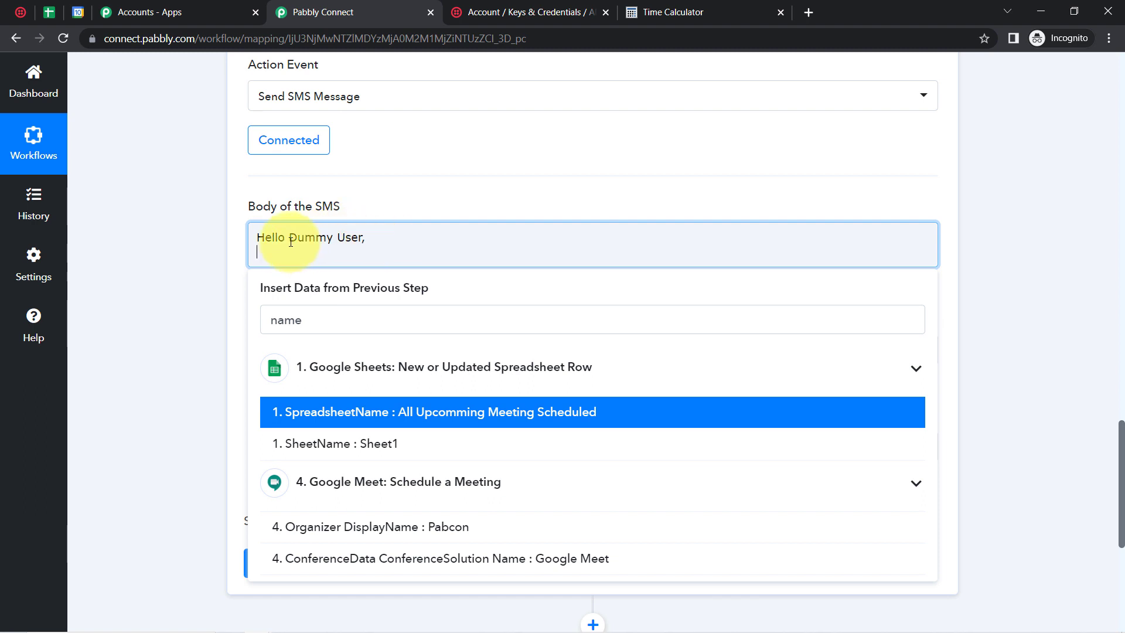
double_click(377, 328)
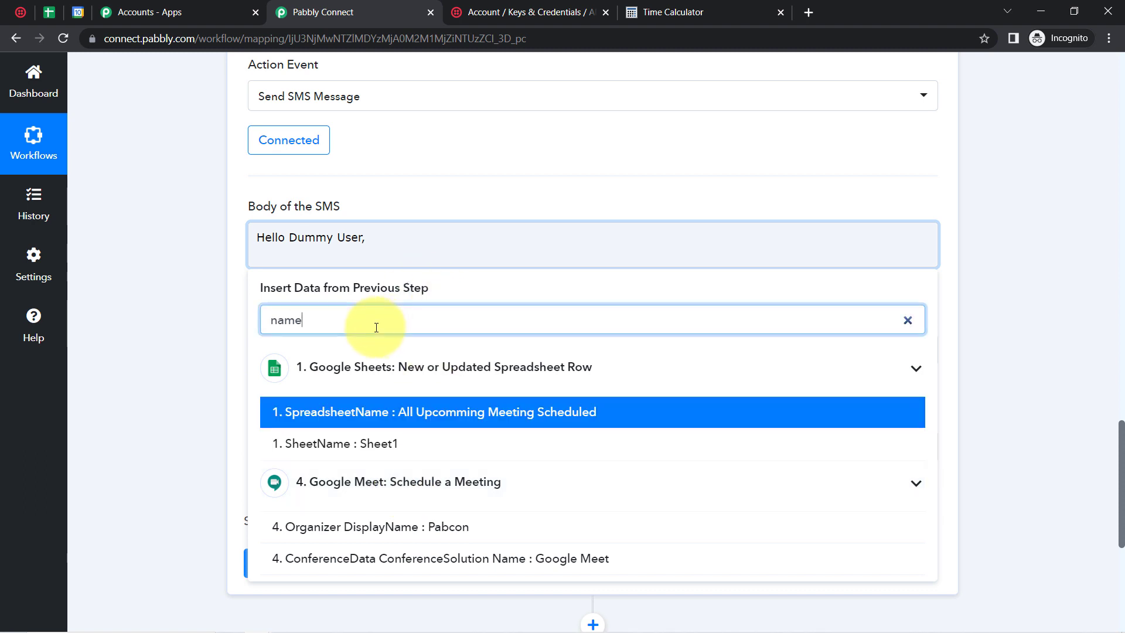
type("@")
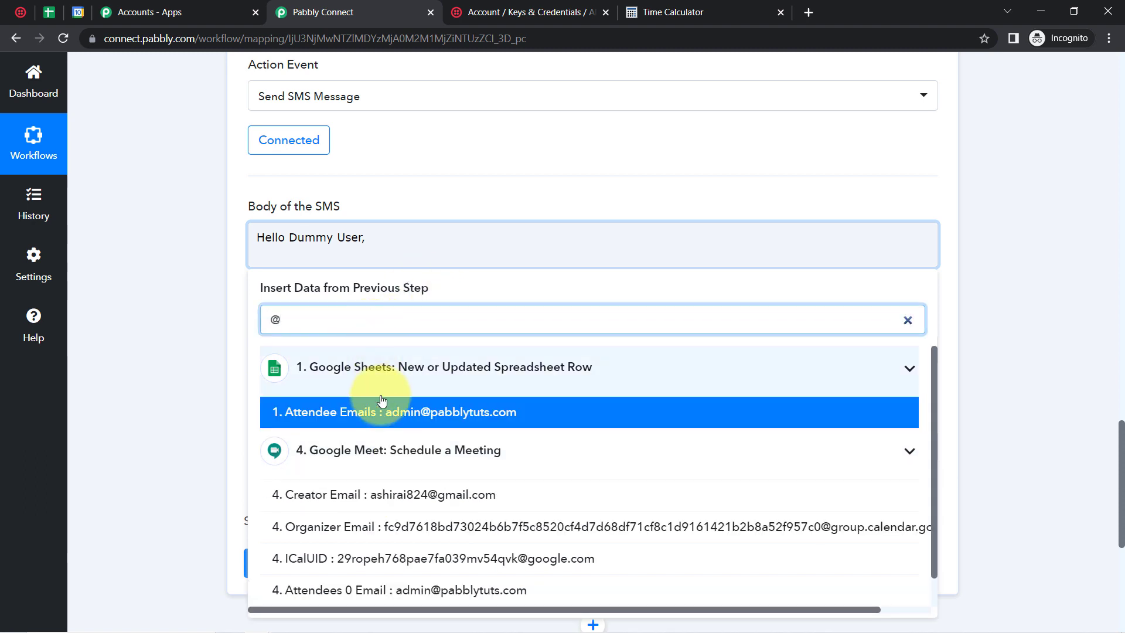
left_click(395, 410)
left_click(378, 264)
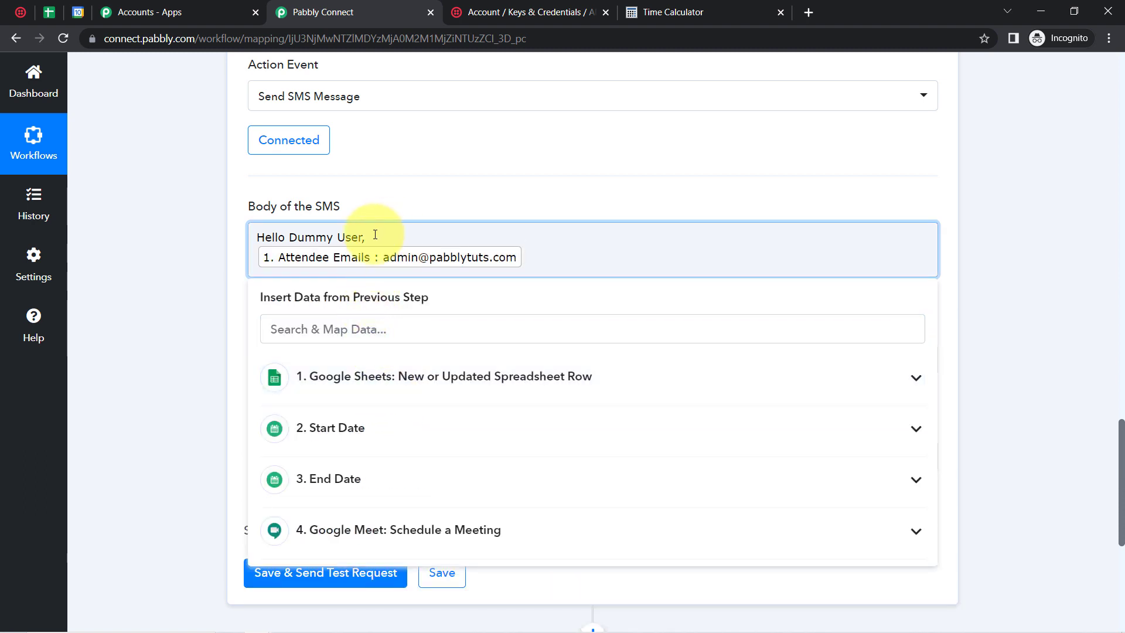
key("BackSpace")
key("BackSpace")
key("BackSpace")
key("BackSpace")
key("BackSpace")
key("BackSpace")
key("BackSpace")
key("BackSpace")
key("BackSpace")
key("BackSpace")
key("BackSpace")
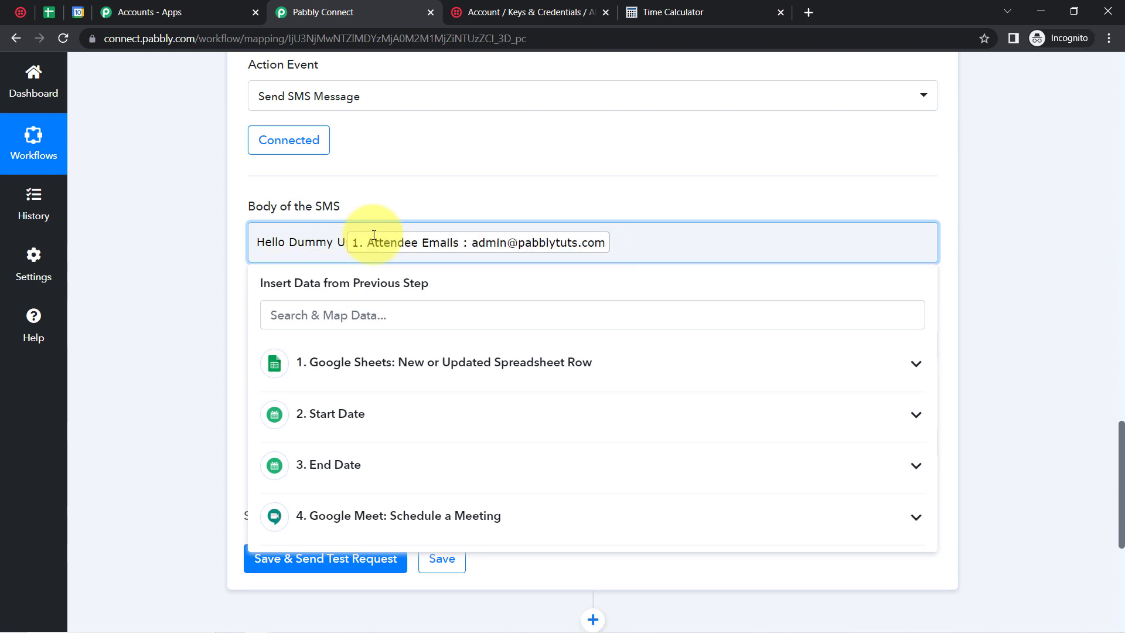
key("BackSpace")
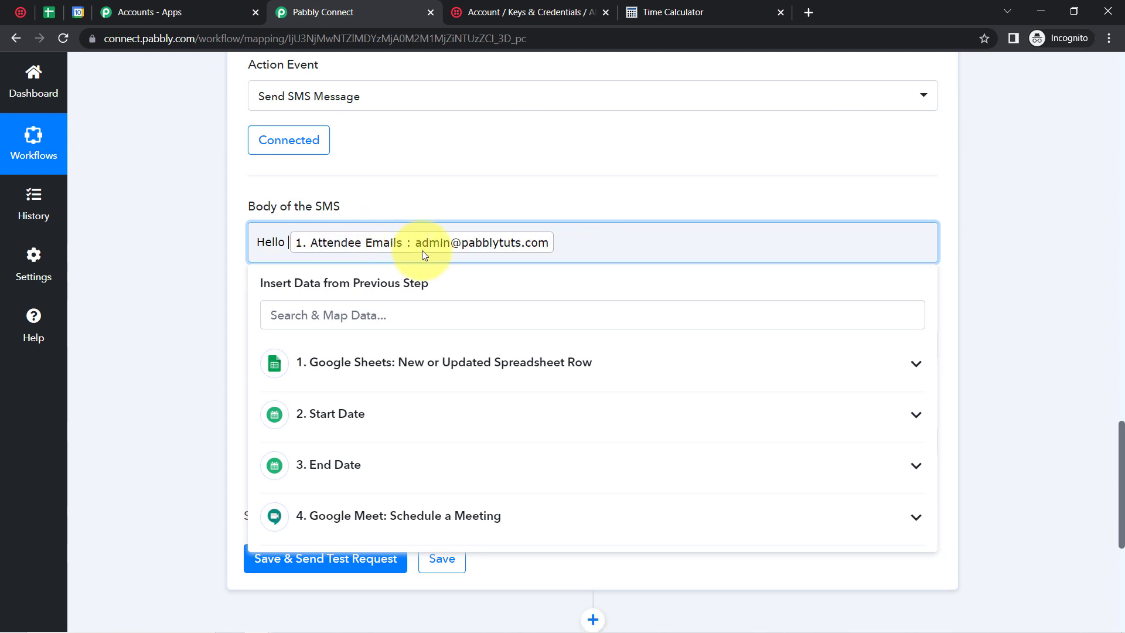
Step: Remove the extra blank lines around 'Here are the meeting details:' and expand the Google Sheets fields
left_click(558, 244)
key("Return")
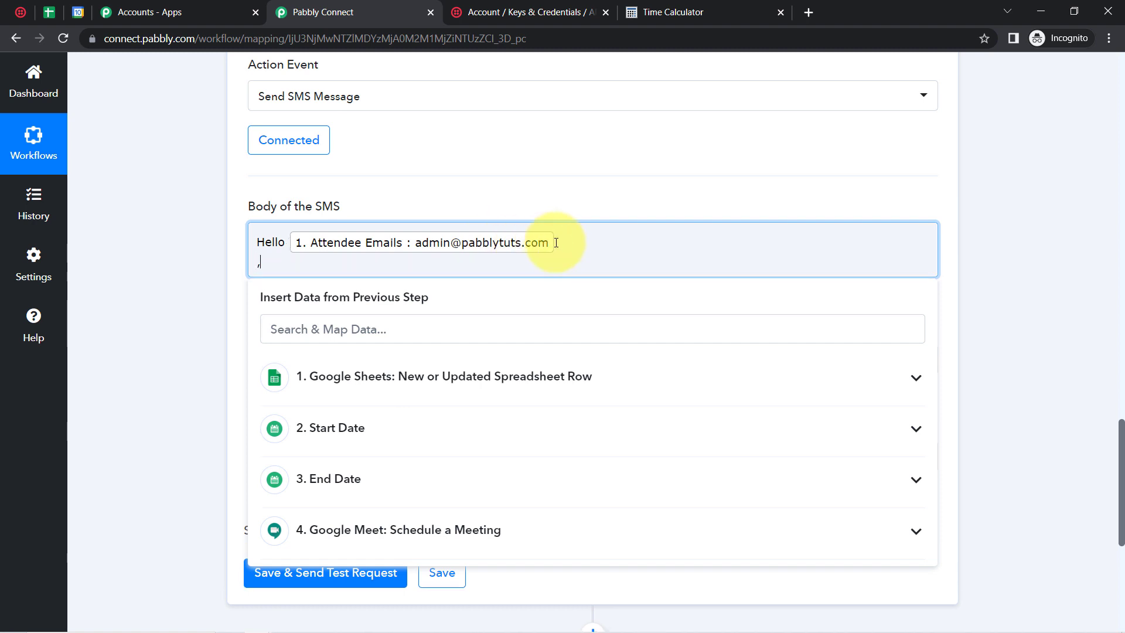
key("BackSpace")
key("Return")
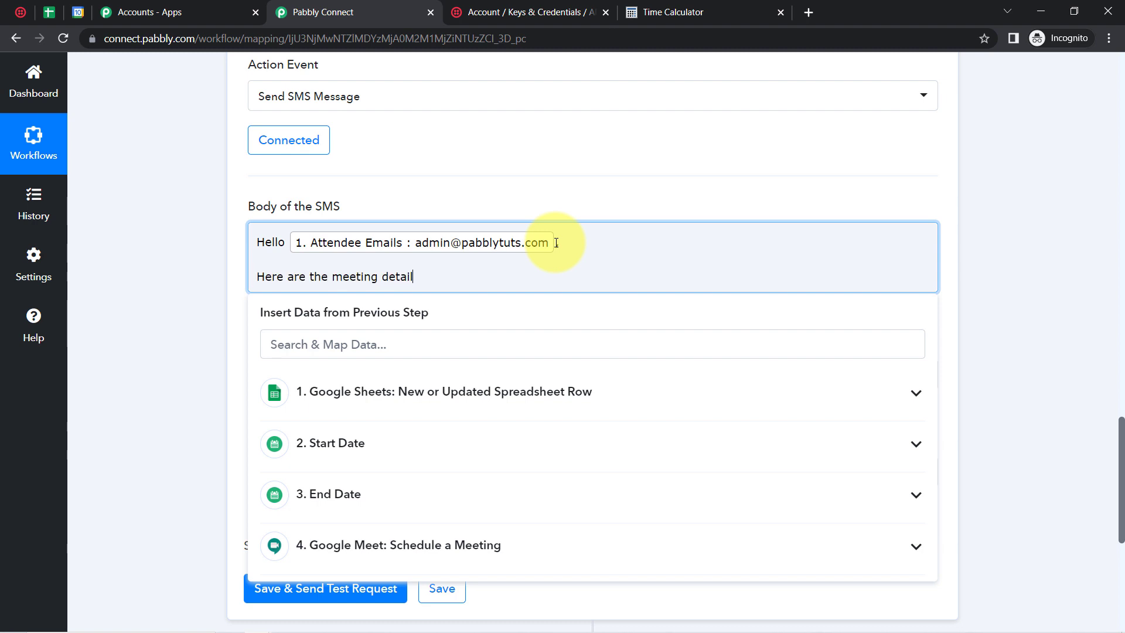
key("Return")
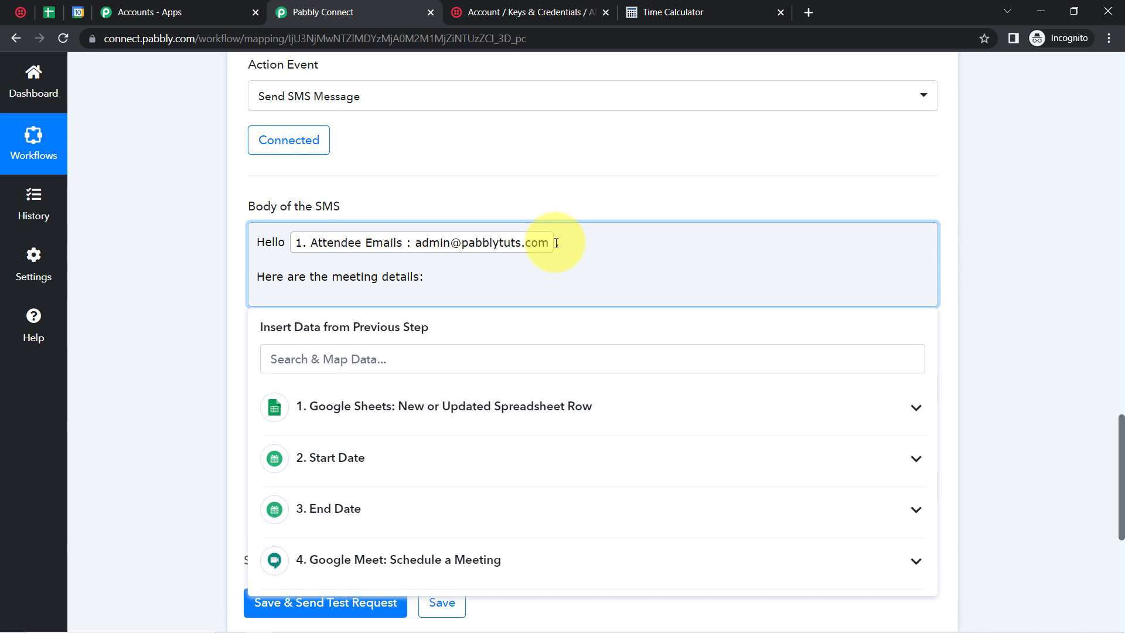
key("BackSpace")
key("Return")
key("Return")
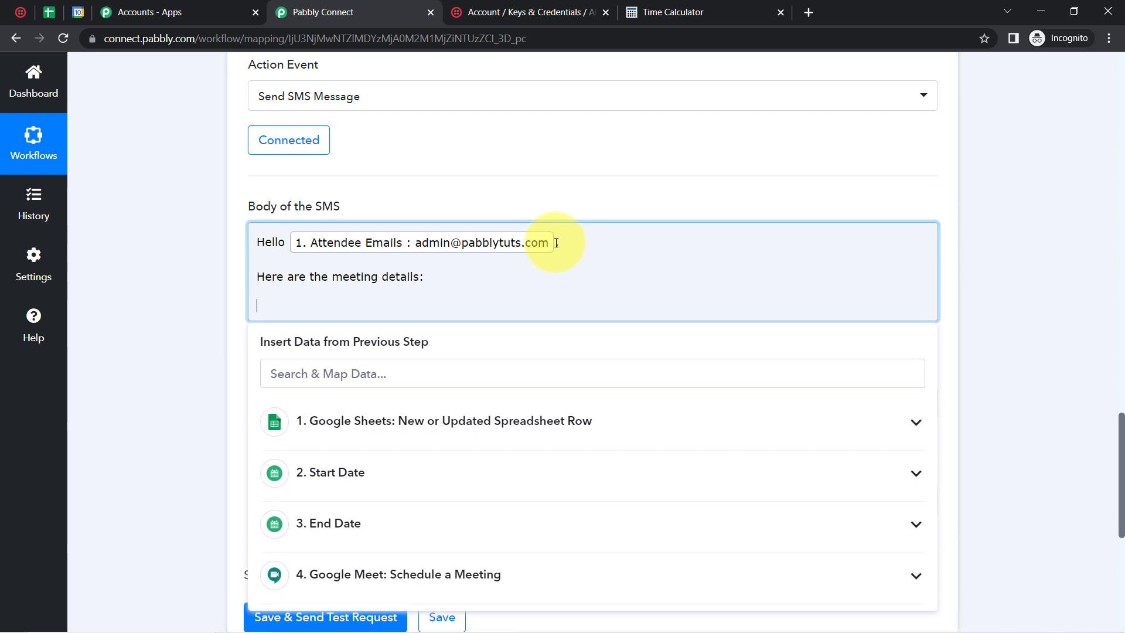
key("BackSpace")
key("BackSpace")
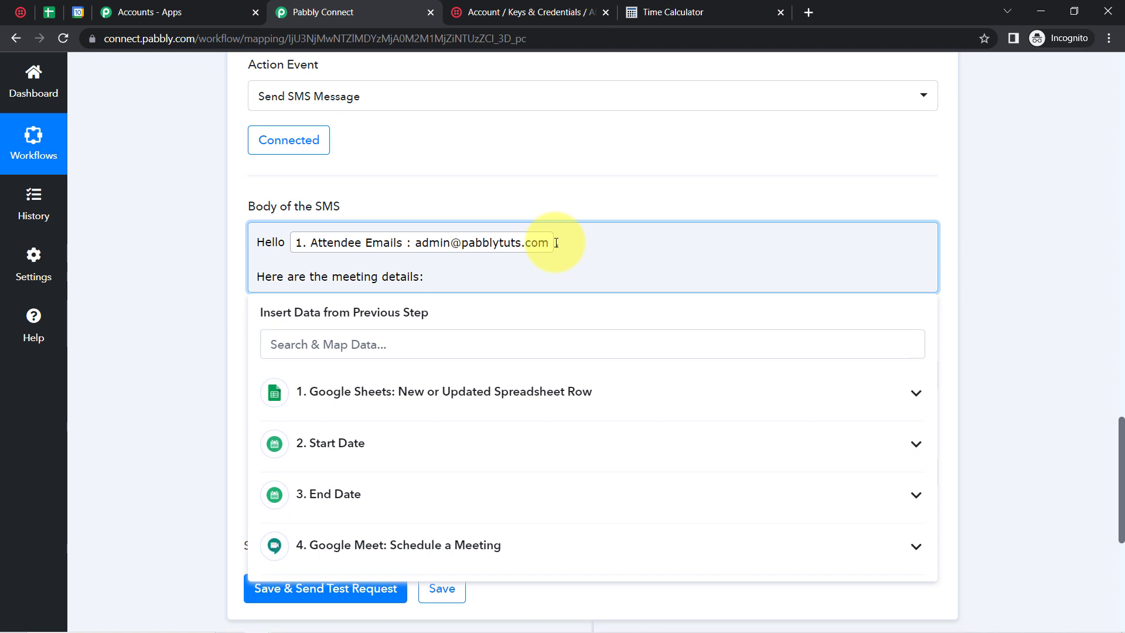
left_click(503, 394)
left_click_drag(933, 397, 902, 523)
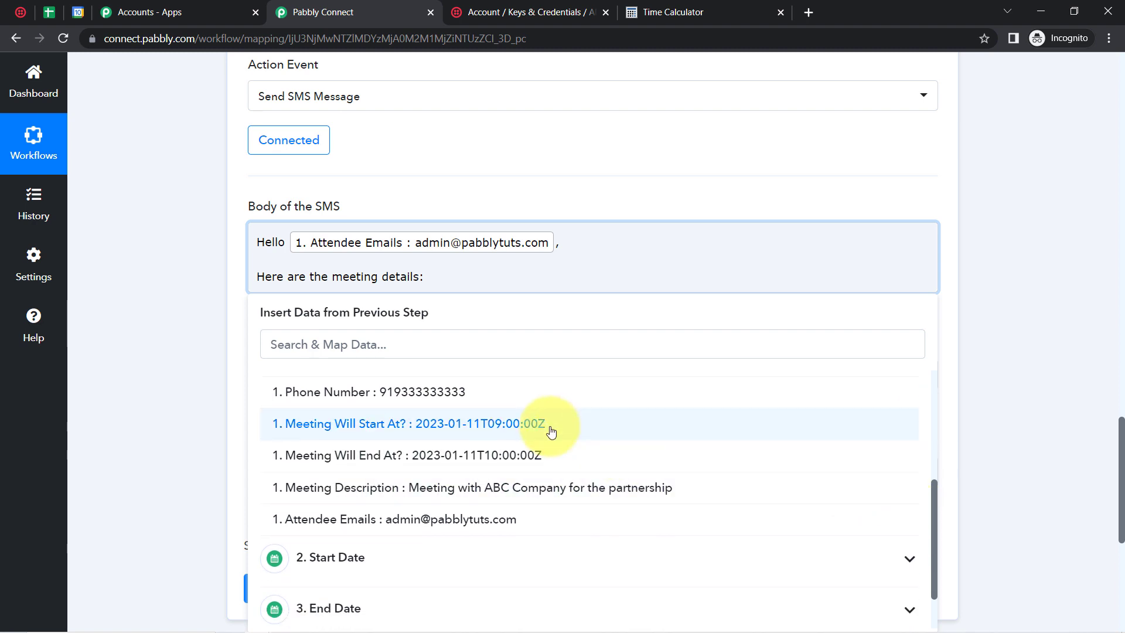
Step: Map Meeting Will Start At? and Meeting Description into the SMS body, ending with the join-link line
left_click(547, 430)
key("Return")
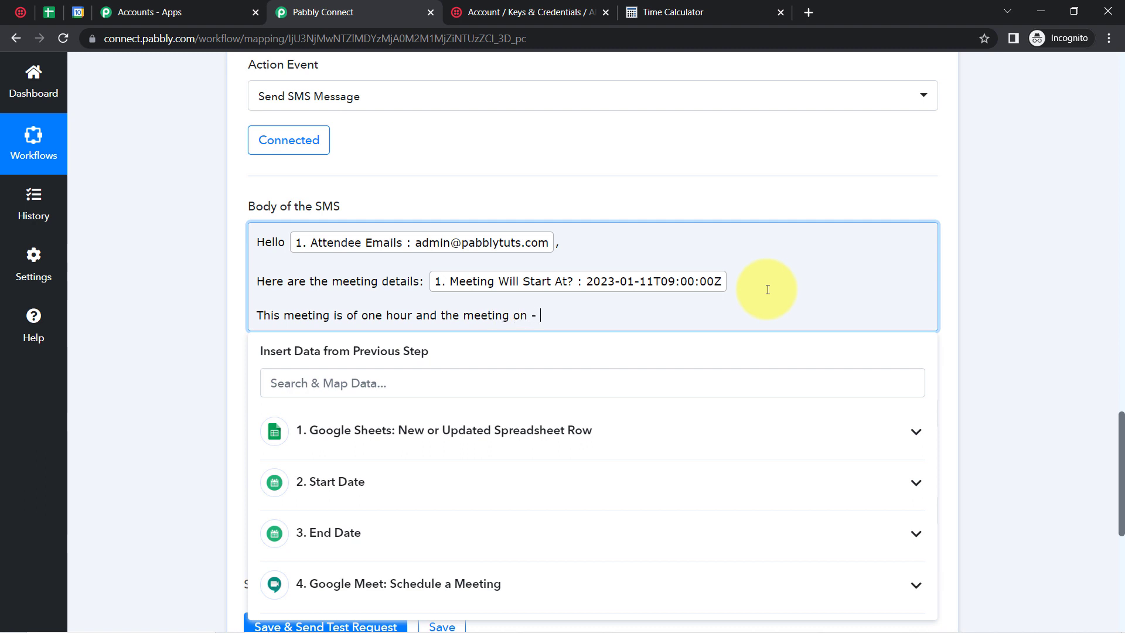
left_click(455, 384)
type("desc")
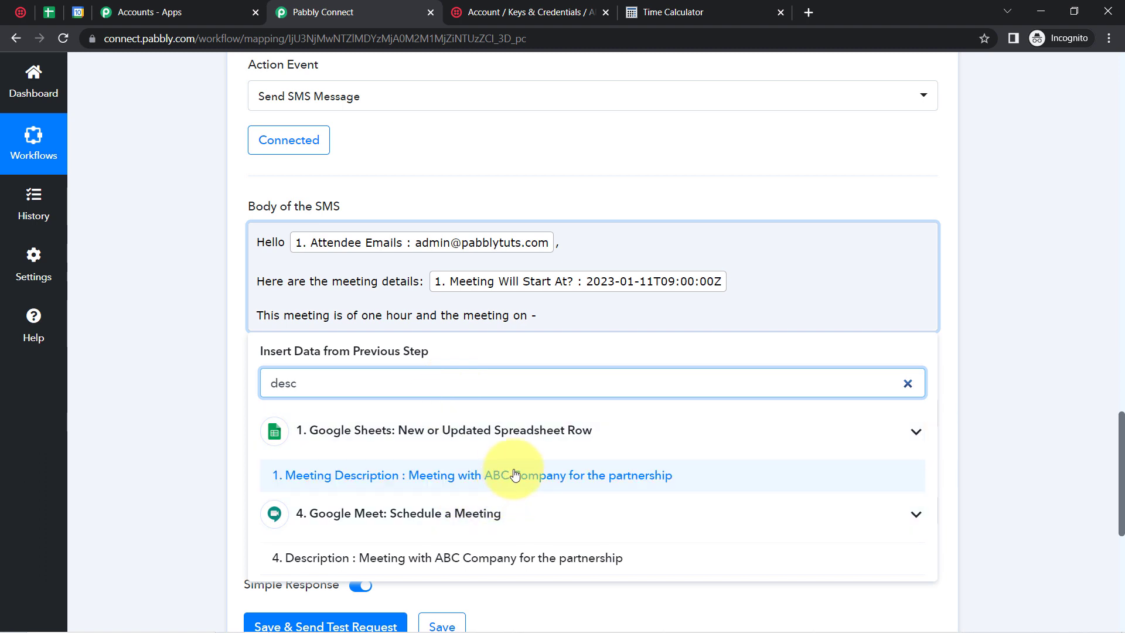
left_click(710, 475)
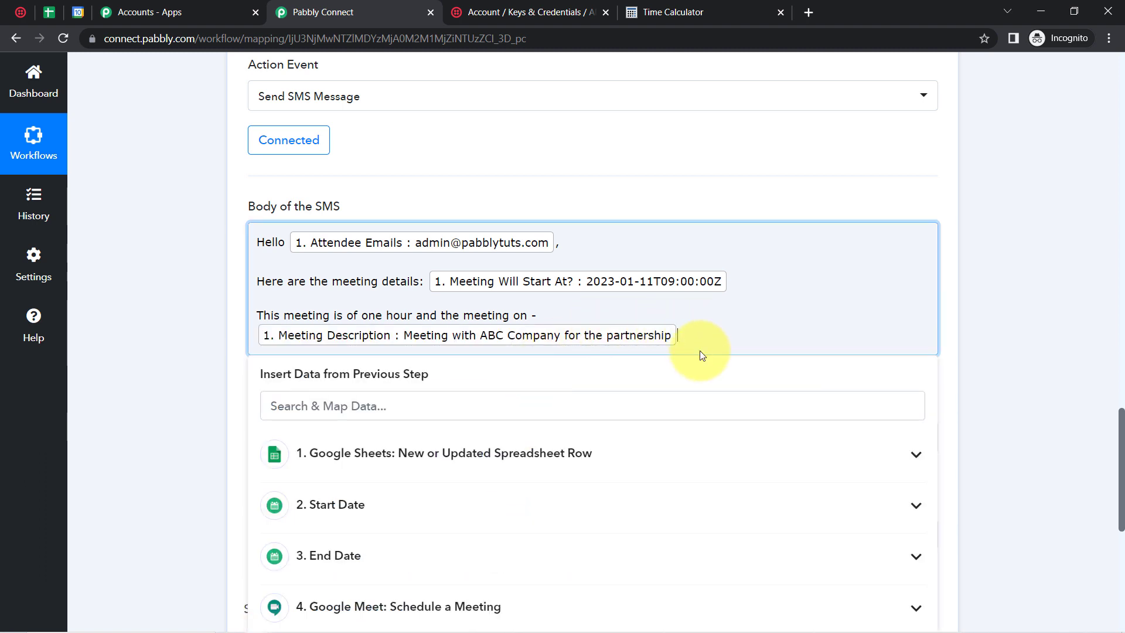
key("Return")
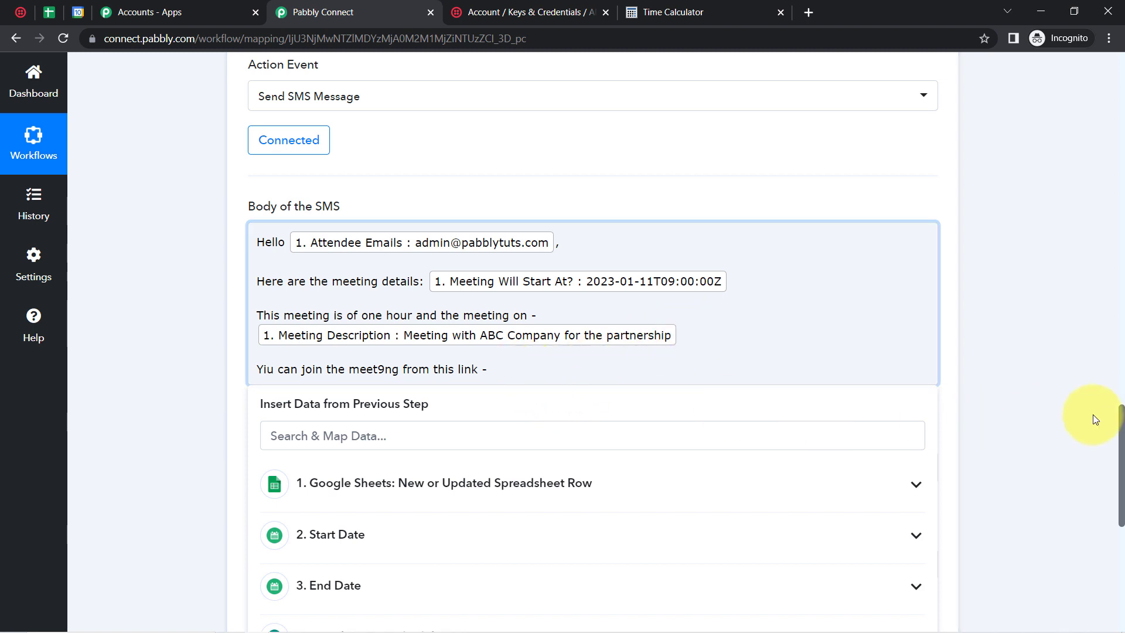
left_click(1076, 460)
left_click_drag(1117, 460, 1091, 350)
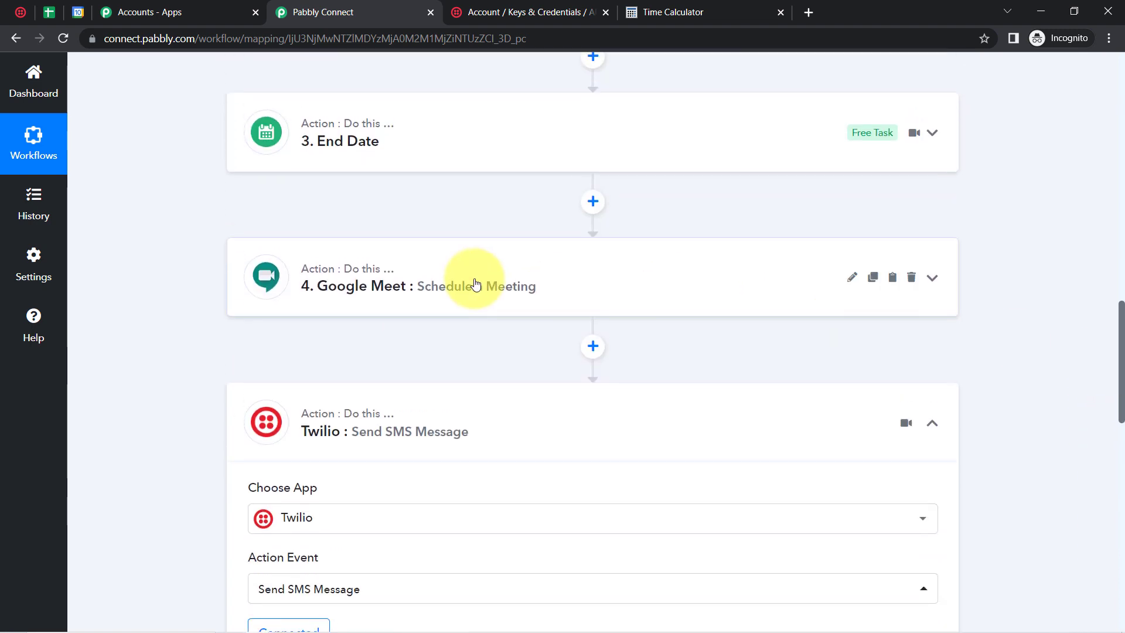
Step: Open the HangoutLink URL from the Google Meet step's test response in a new tab
left_click(469, 283)
left_click_drag(1121, 249, 1119, 431)
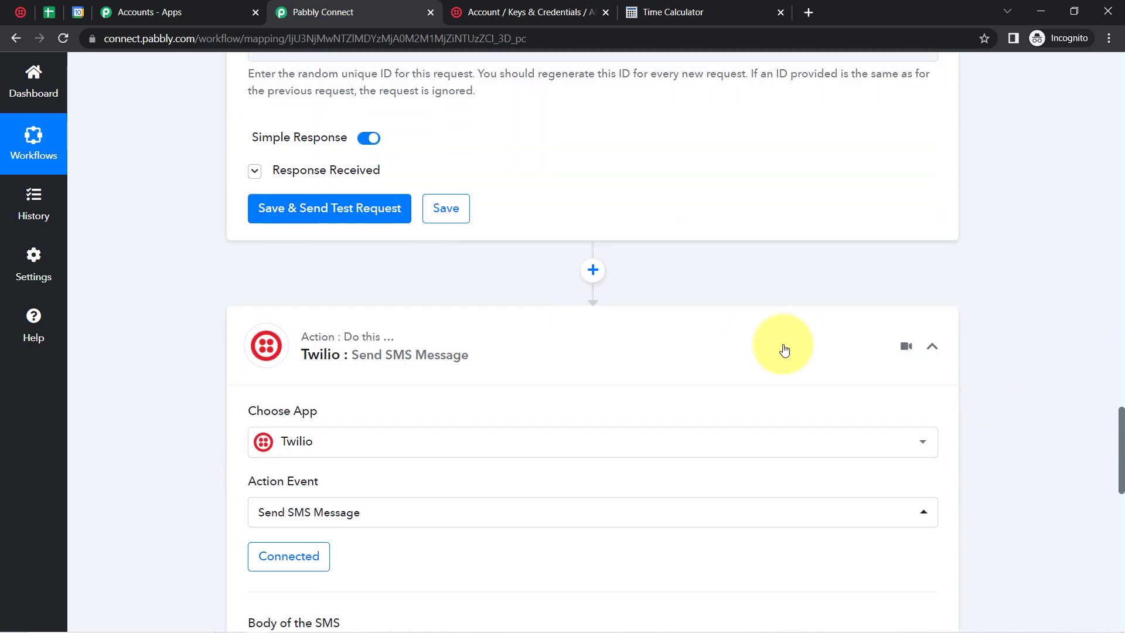
left_click(253, 170)
scroll(1116, 386, "down", 1)
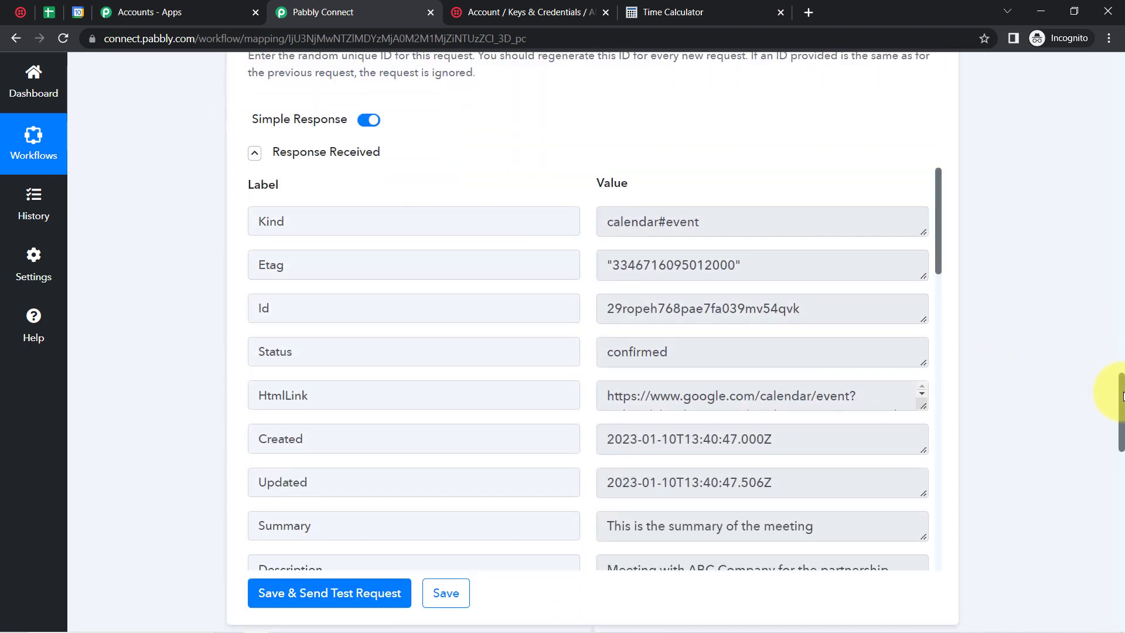
left_click_drag(941, 185, 924, 397)
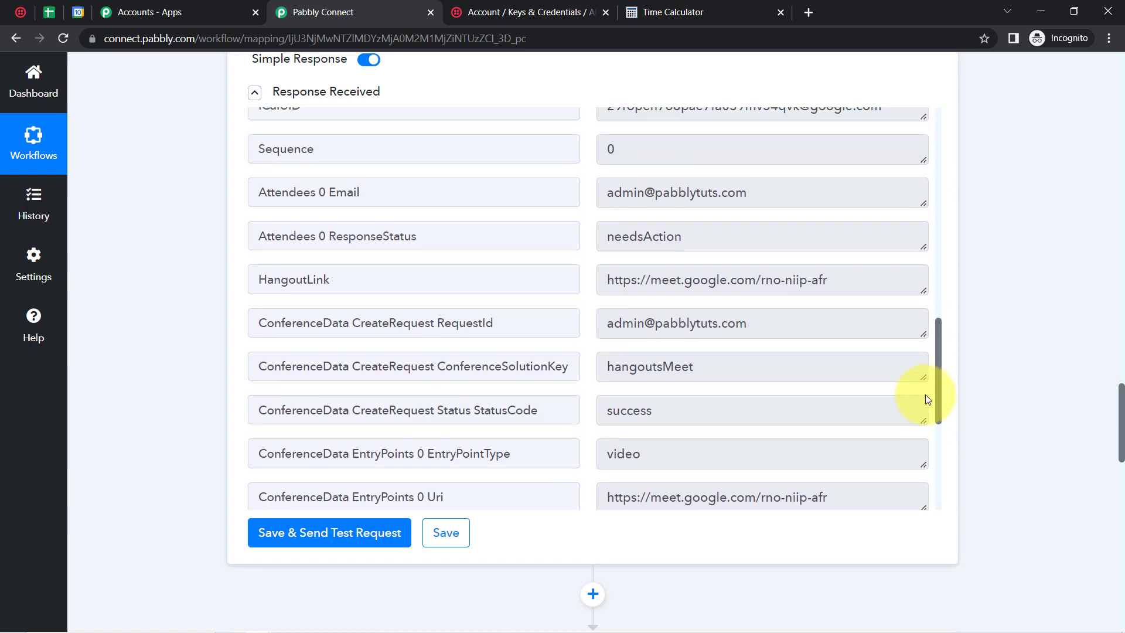
left_click(707, 287)
triple_click(706, 287)
right_click(774, 293)
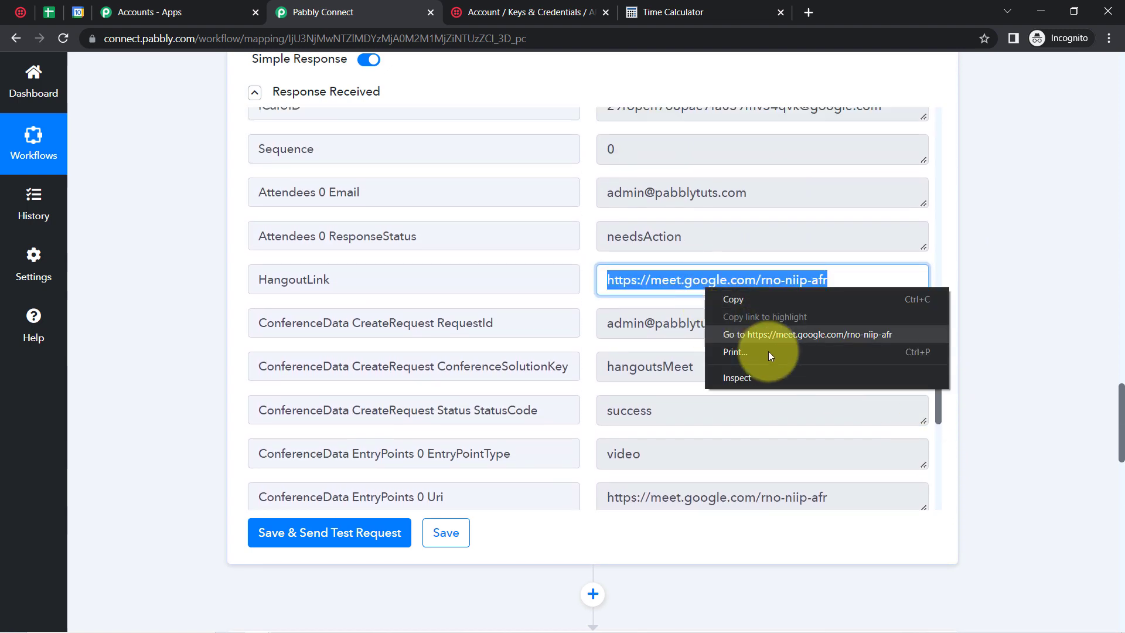
left_click(765, 337)
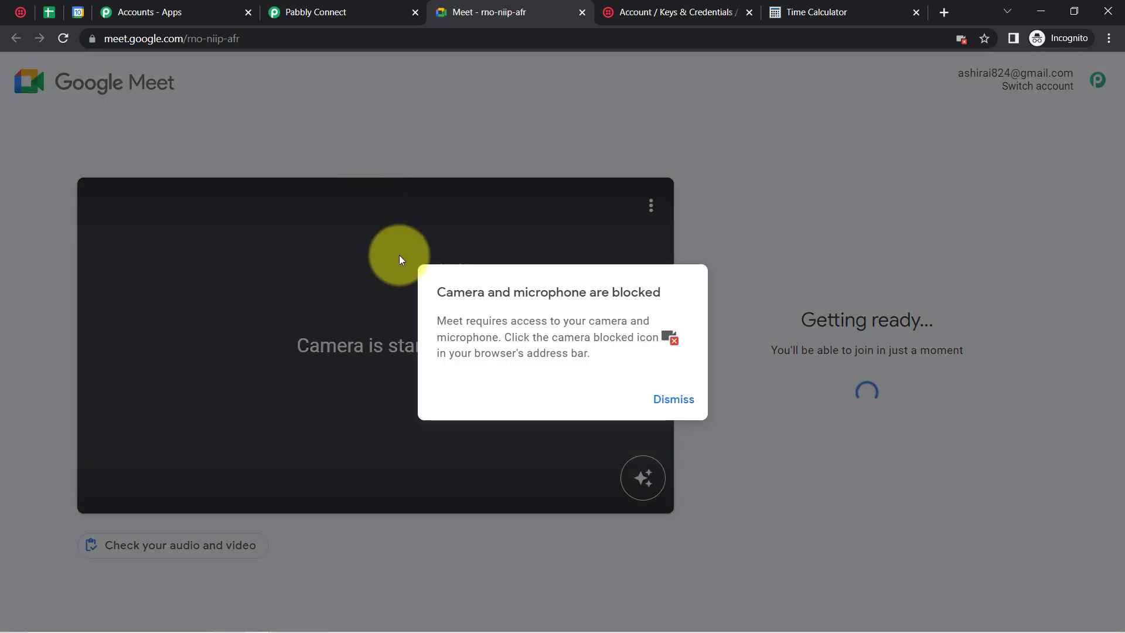
left_click(582, 12)
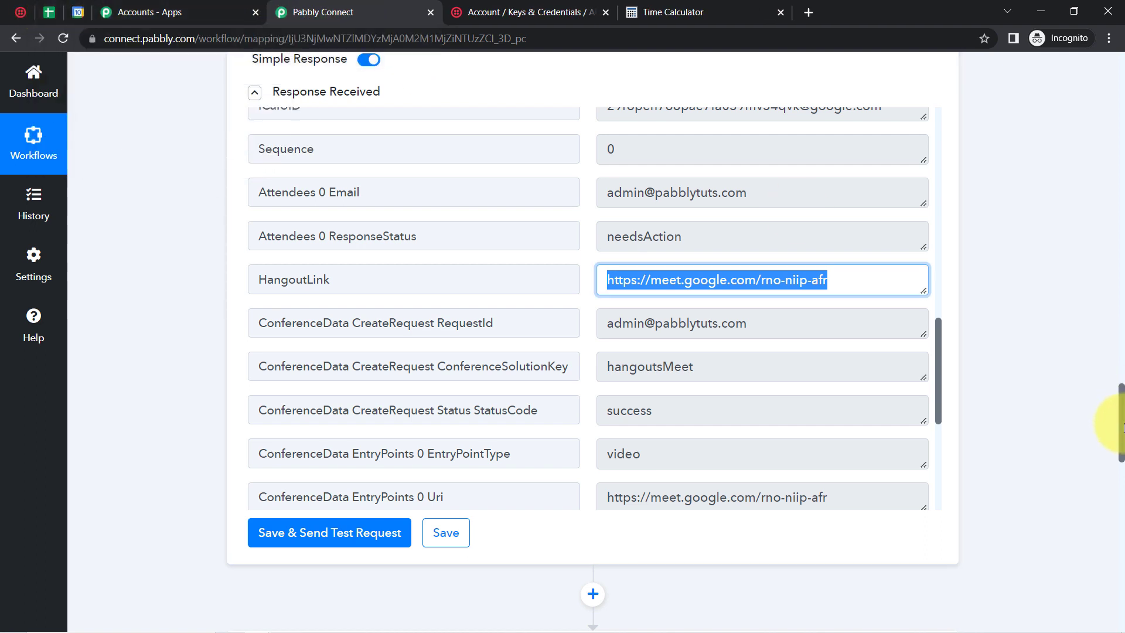
Step: Map 4. HangoutLink into the SMS body's join-link line
left_click_drag(1121, 427, 957, 557)
left_click(525, 321)
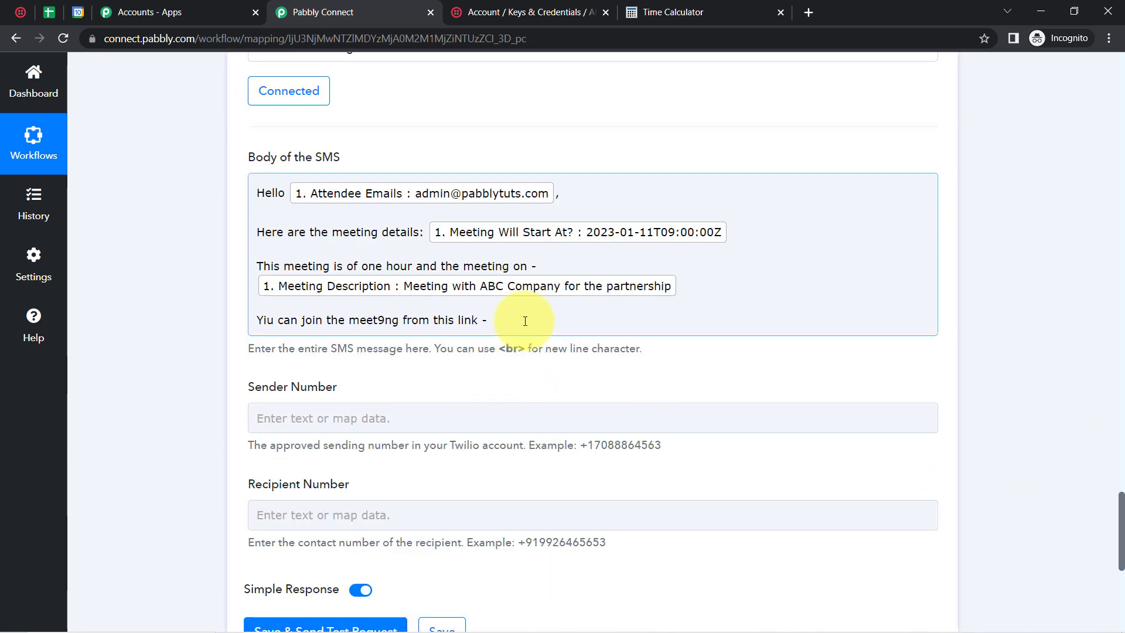
left_click(517, 320)
left_click(402, 384)
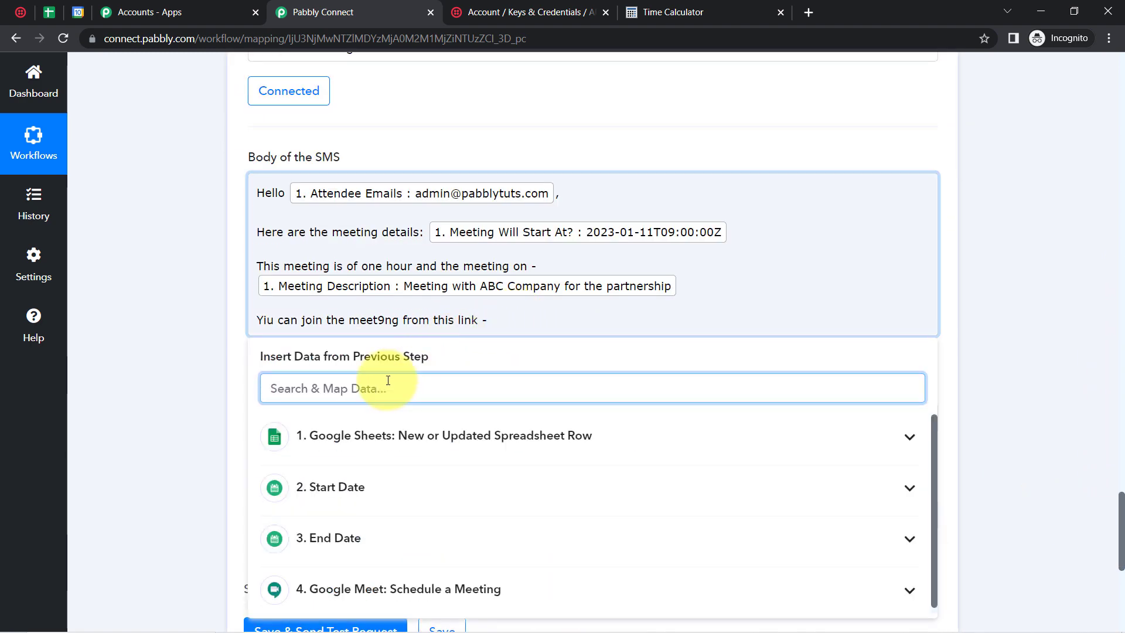
type("hang")
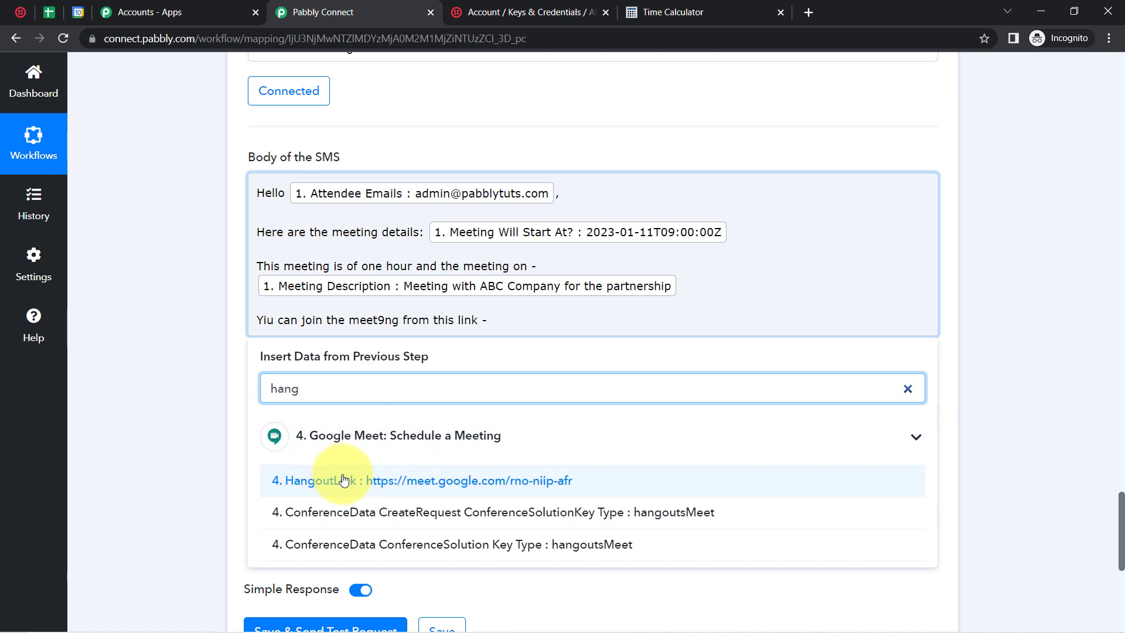
left_click(343, 481)
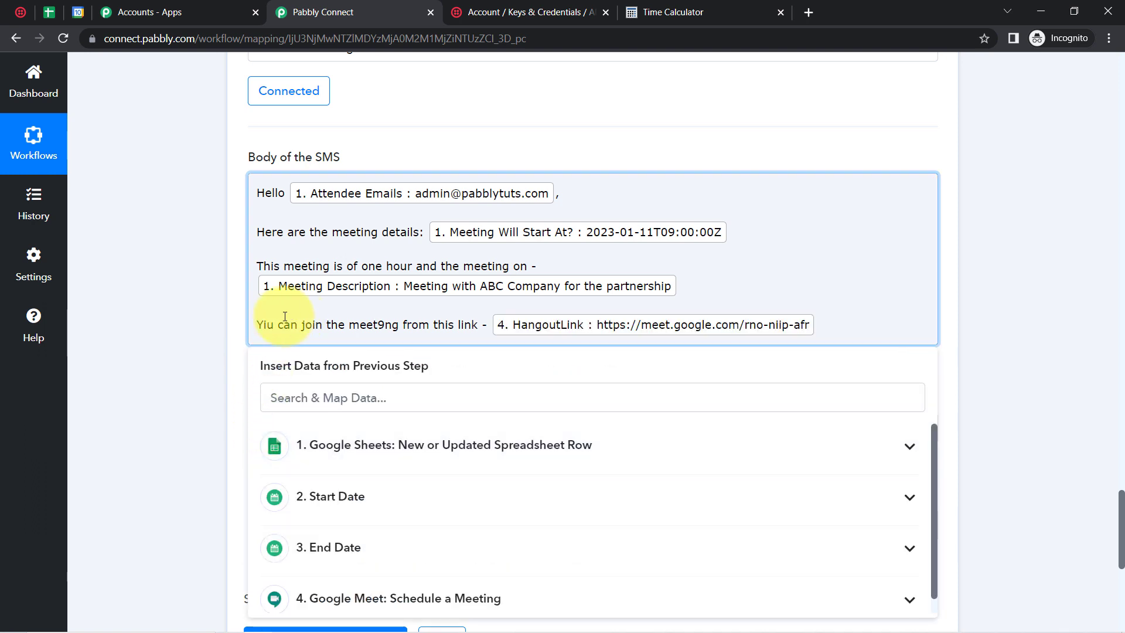
Step: Correct 'Yiu' to 'You' and label the start time with 'Meeting will start at:'
left_click(267, 330)
key("BackSpace")
type("o")
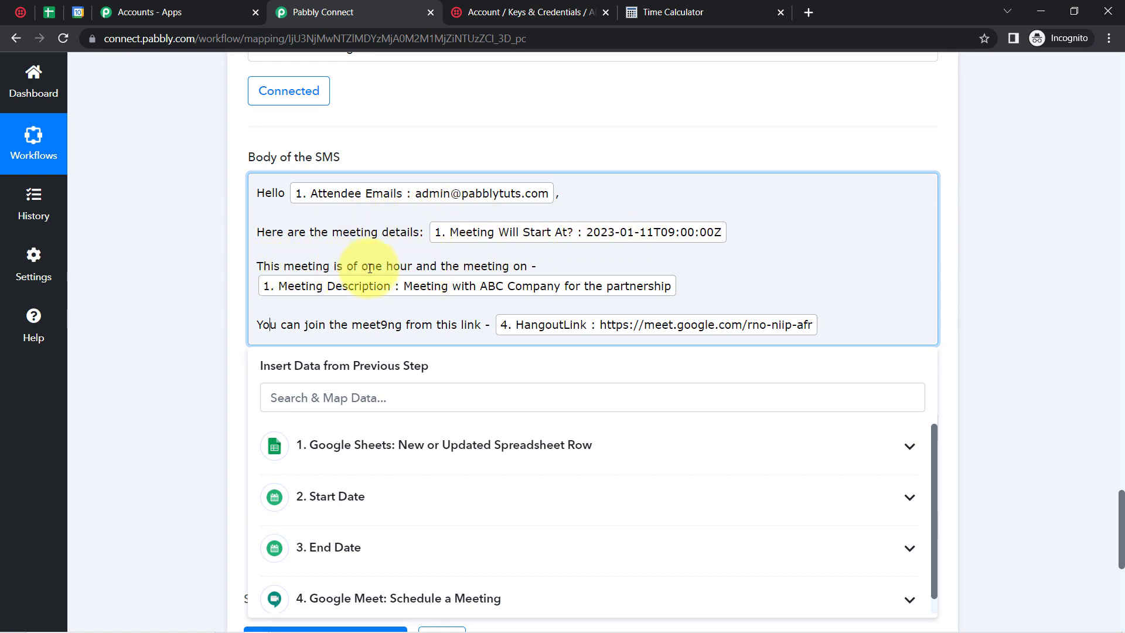
left_click(425, 233)
key("Return")
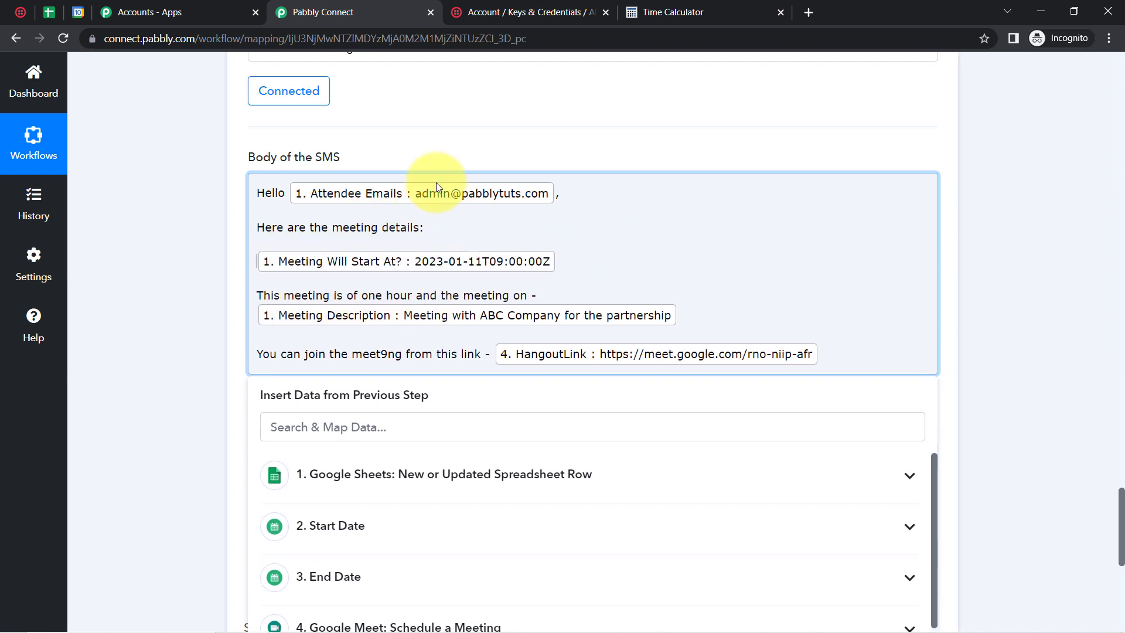
type("Meeting will s")
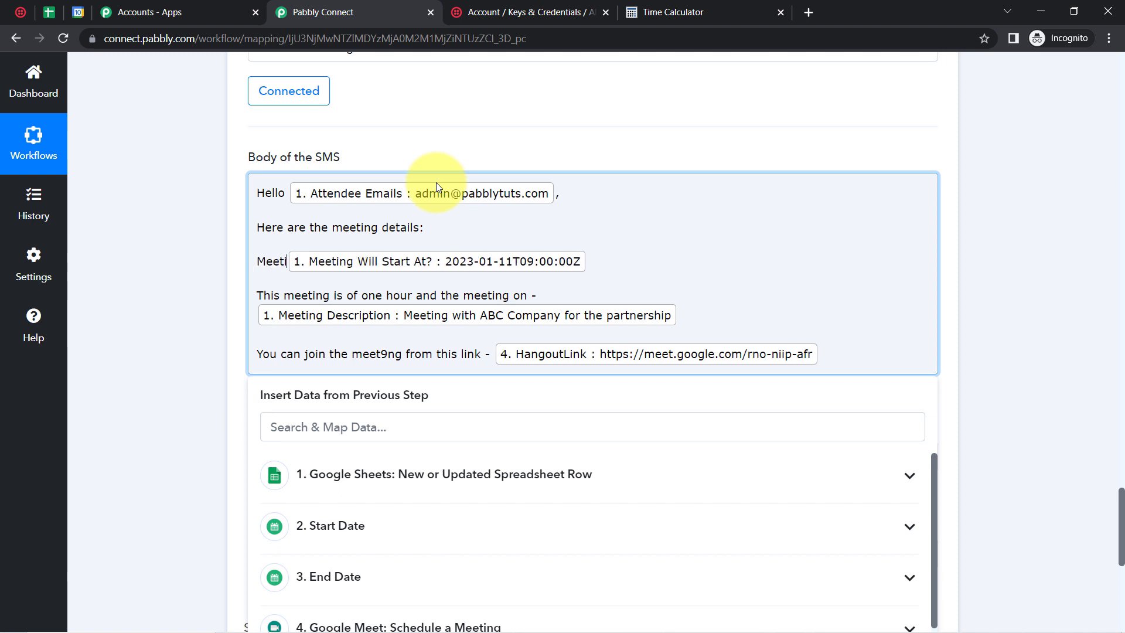
type("tart at")
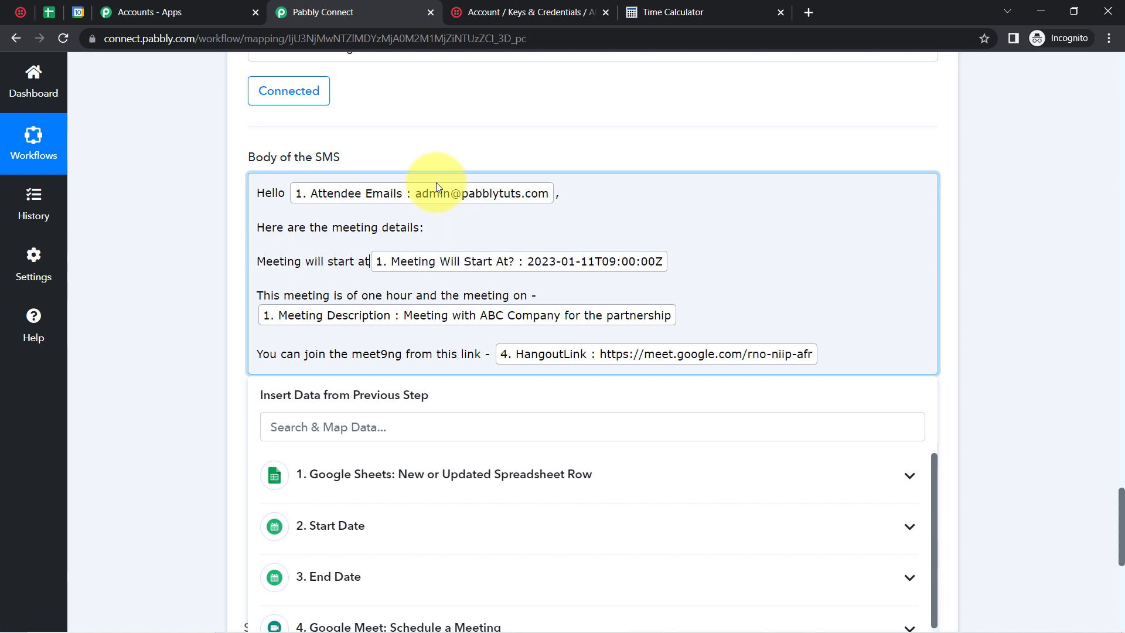
type(":")
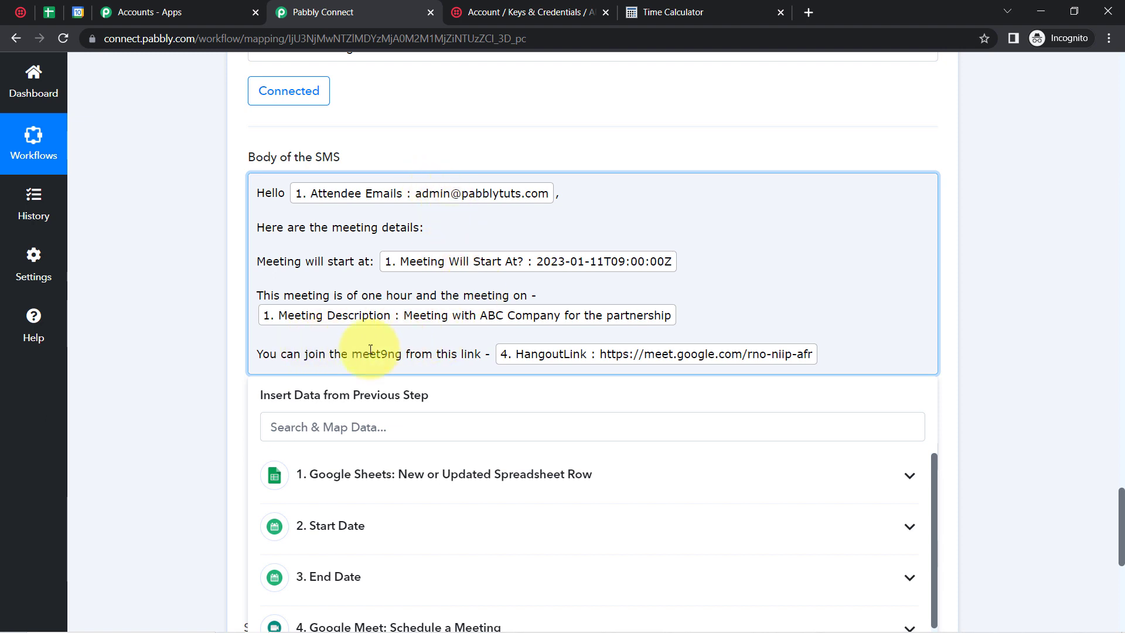
Step: Correct 'meet9ng' to 'meeting' and add a closing line after the link
left_click(387, 360)
key("BackSpace")
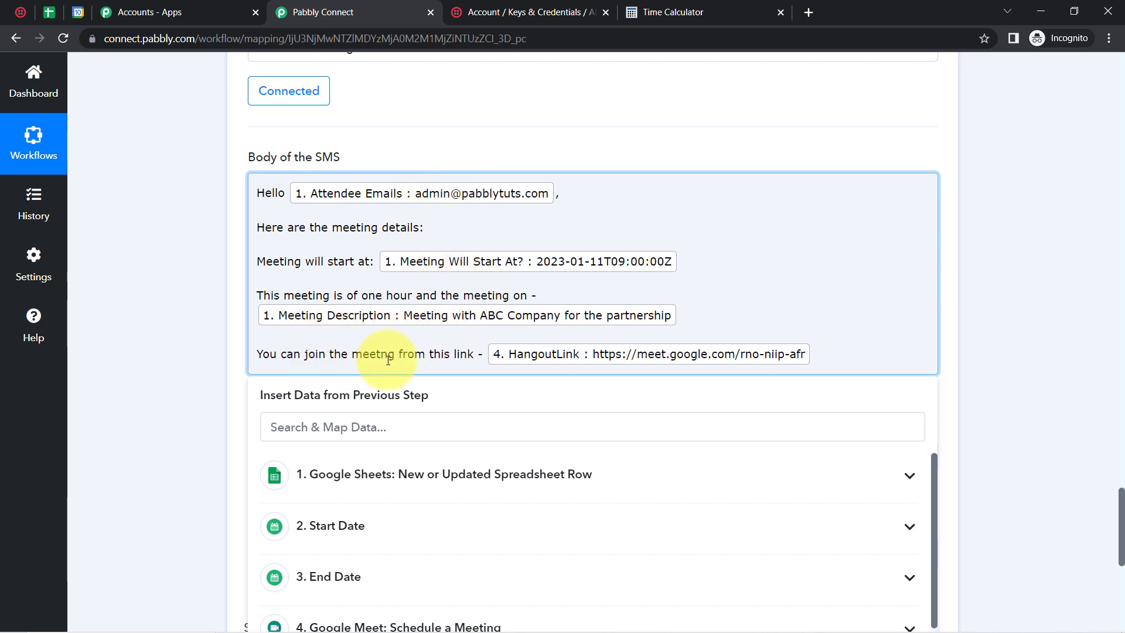
type("i")
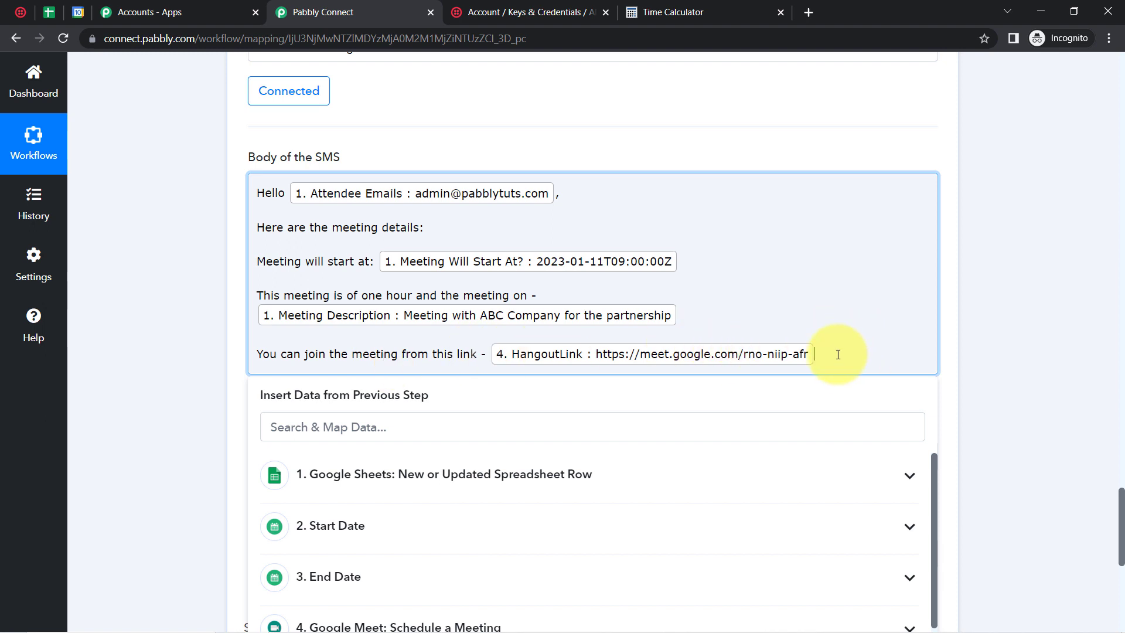
key("Return")
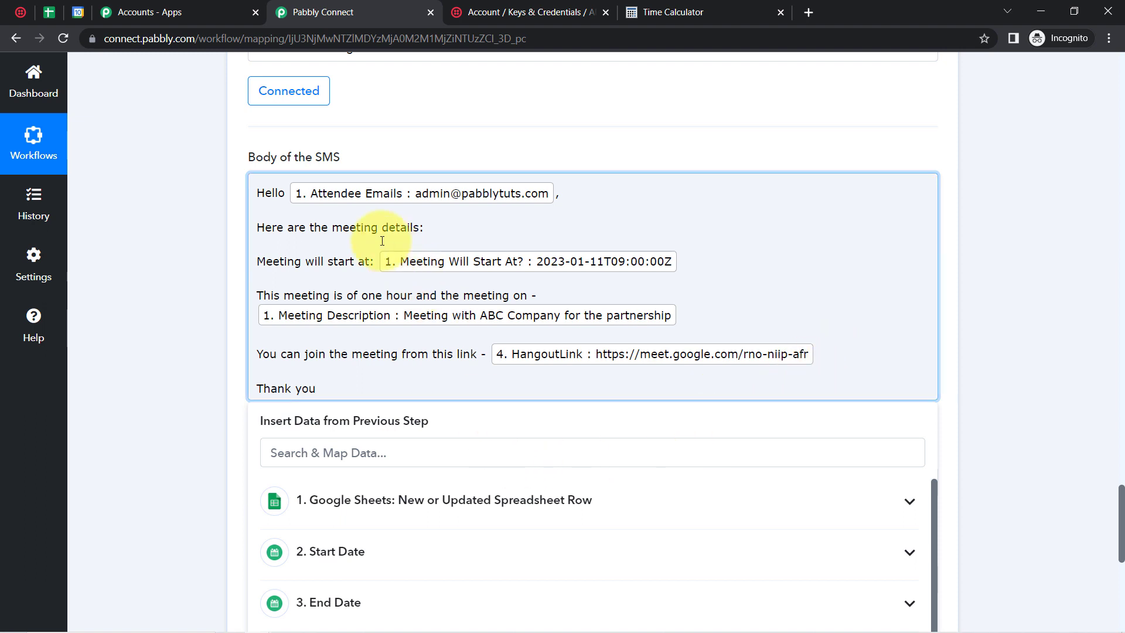
left_click(166, 319)
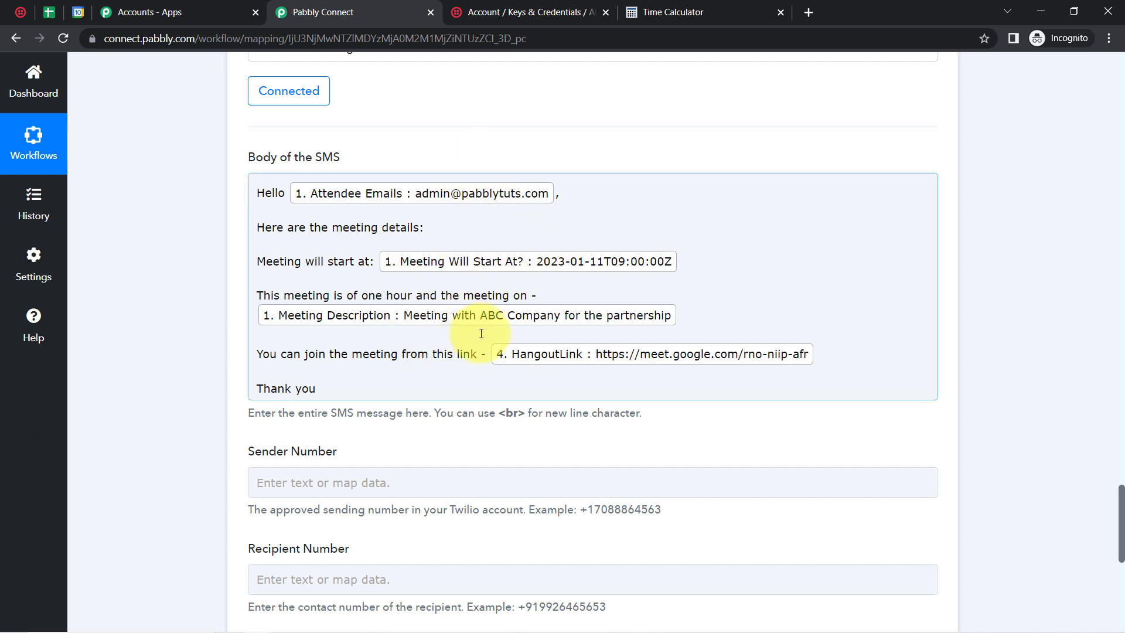
left_click_drag(1120, 510, 1106, 538)
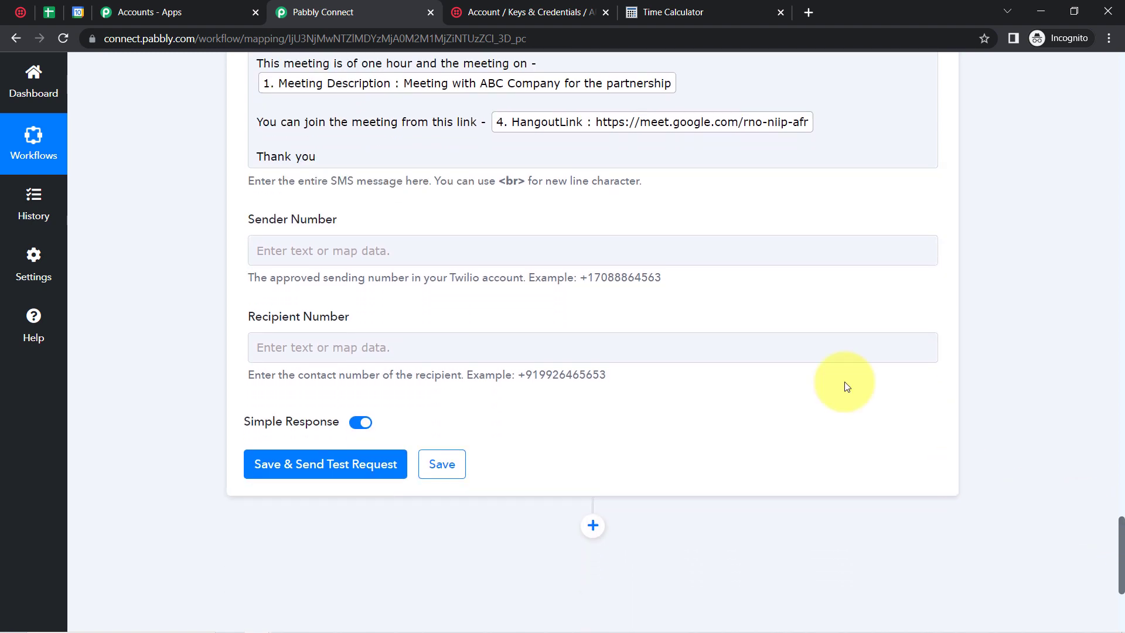
Step: Copy the Twilio account's phone number into the SMS step's Sender Number field
left_click(530, 6)
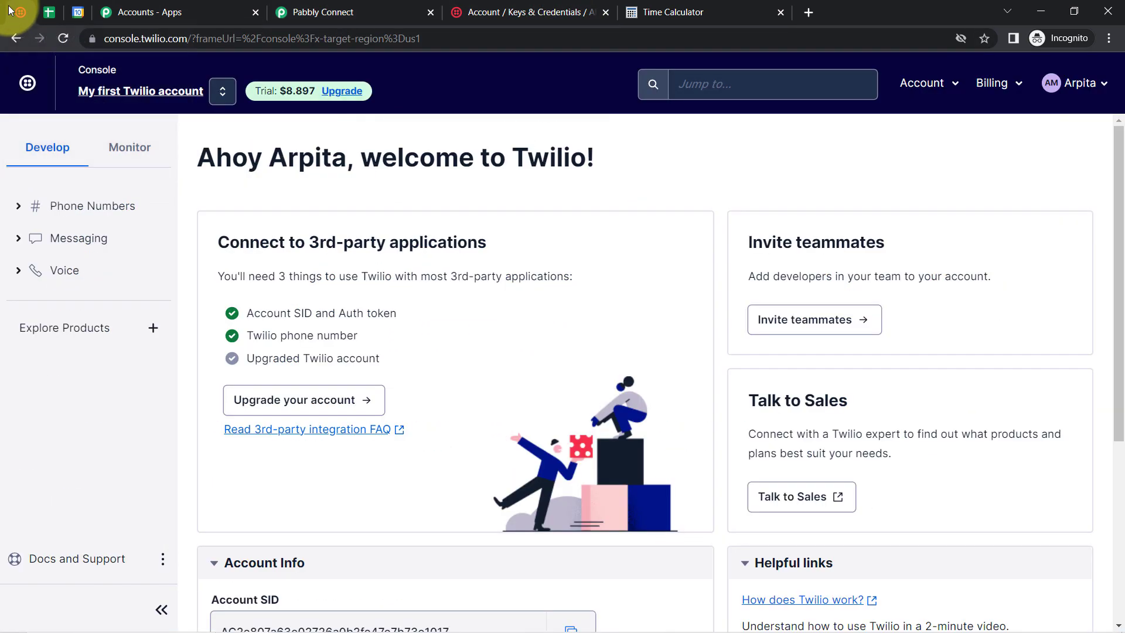
left_click_drag(1118, 261, 1108, 520)
triple_click(313, 505)
key("ctrl+c")
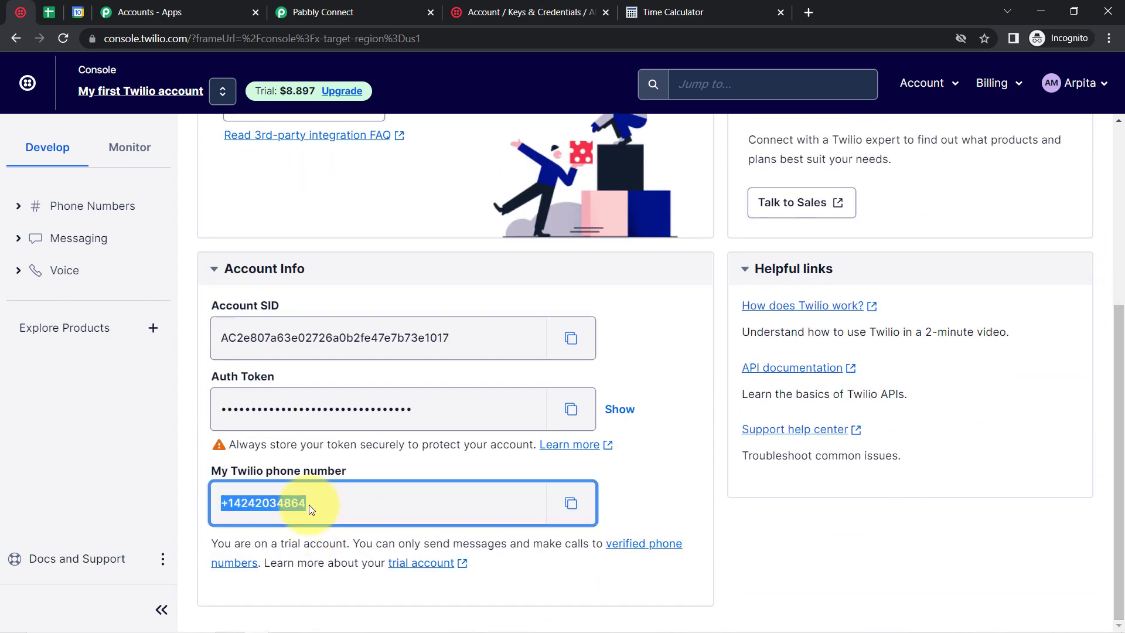
left_click(304, 13)
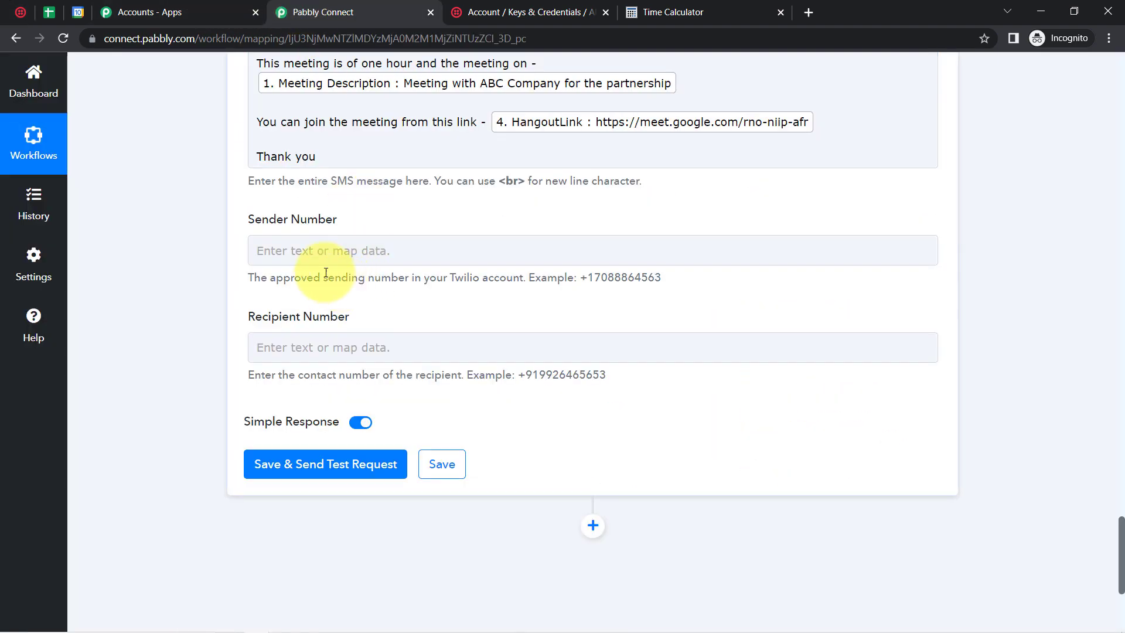
left_click(296, 251)
key("ctrl+v")
left_click(168, 361)
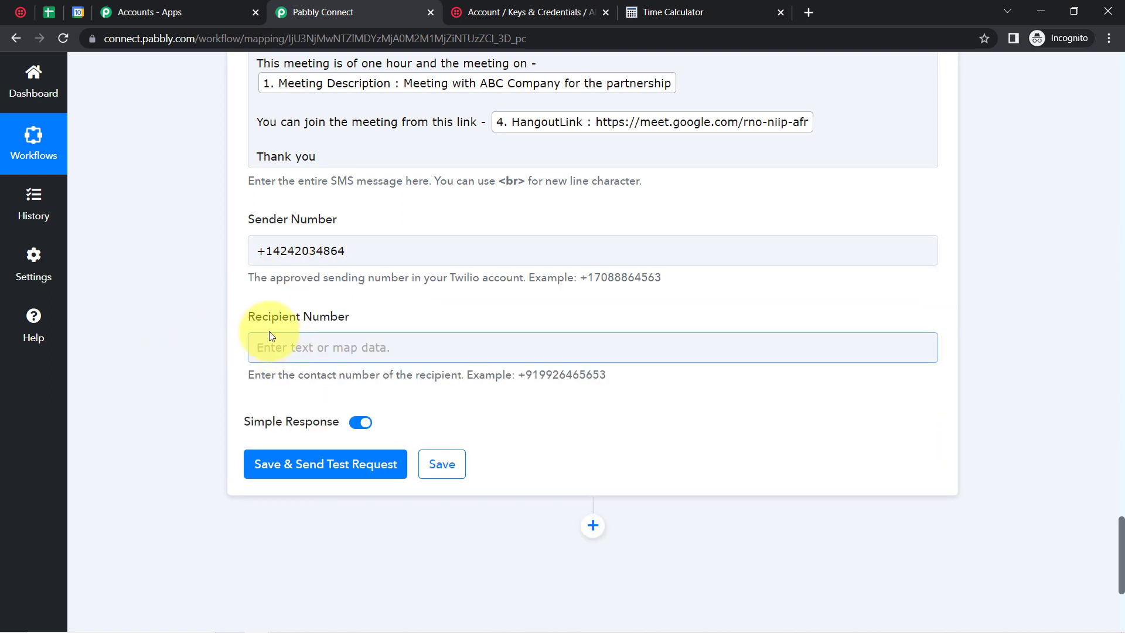
Step: Point out the empty Recipient Number field and its example number format
left_click_drag(268, 319, 434, 320)
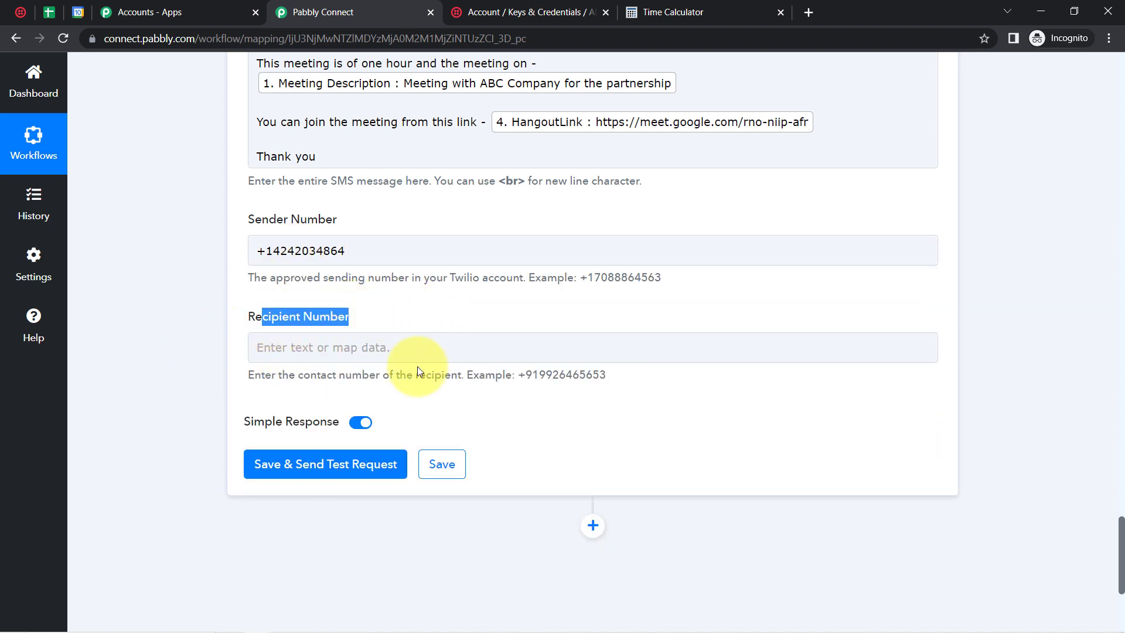
left_click_drag(515, 374, 613, 387)
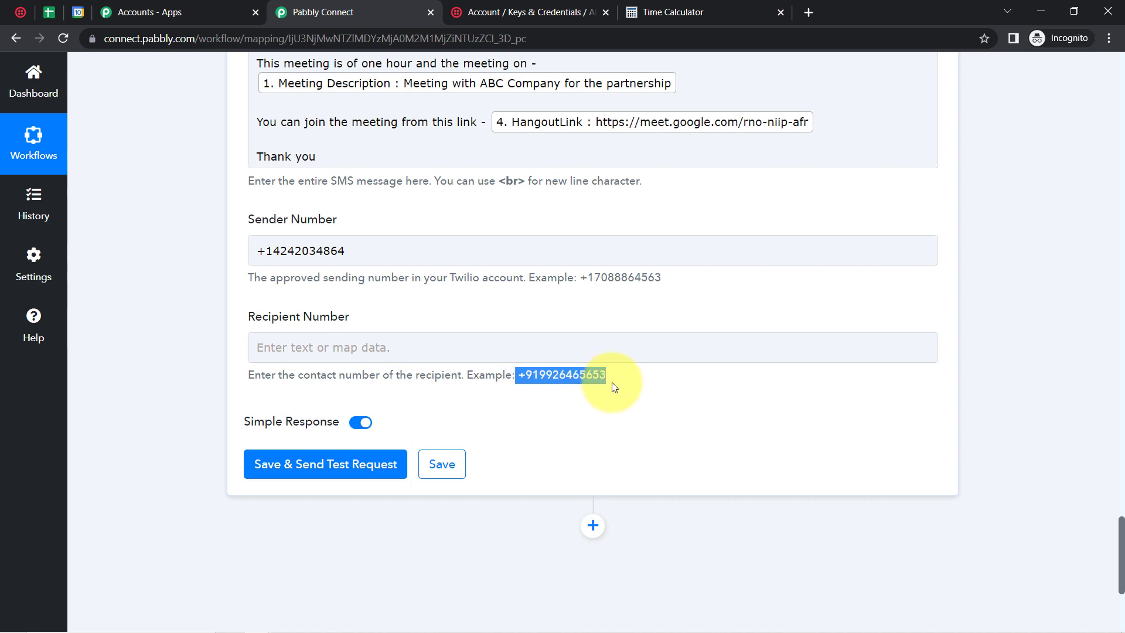
left_click(48, 12)
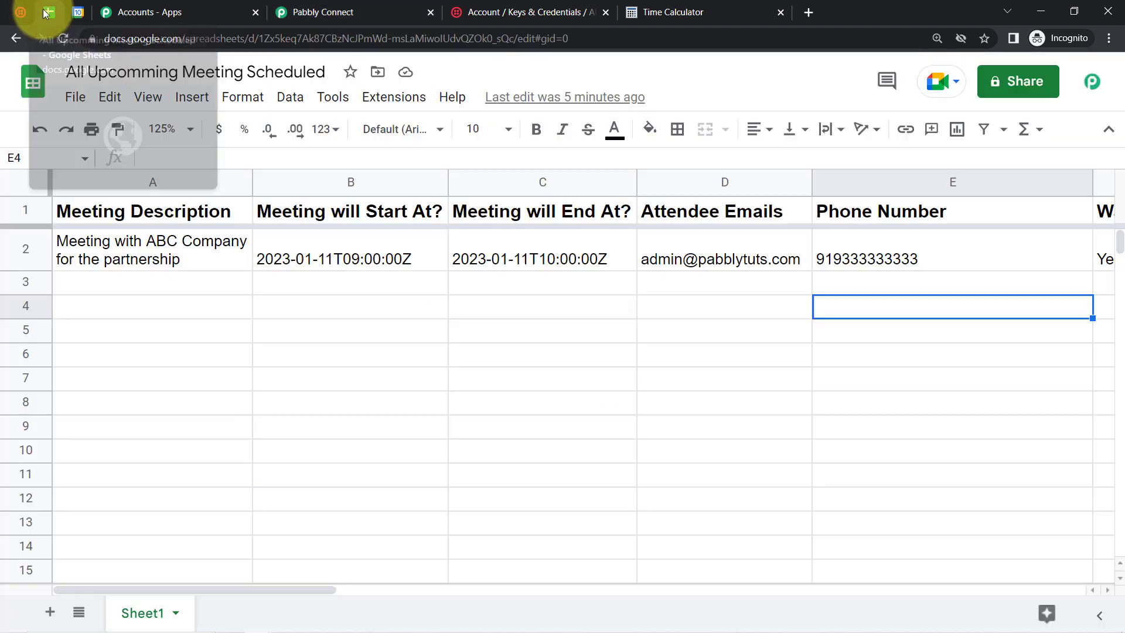
Step: Map the sheet's '1. Phone Number' field into Recipient Number, found by searching 'numb'
left_click(894, 179)
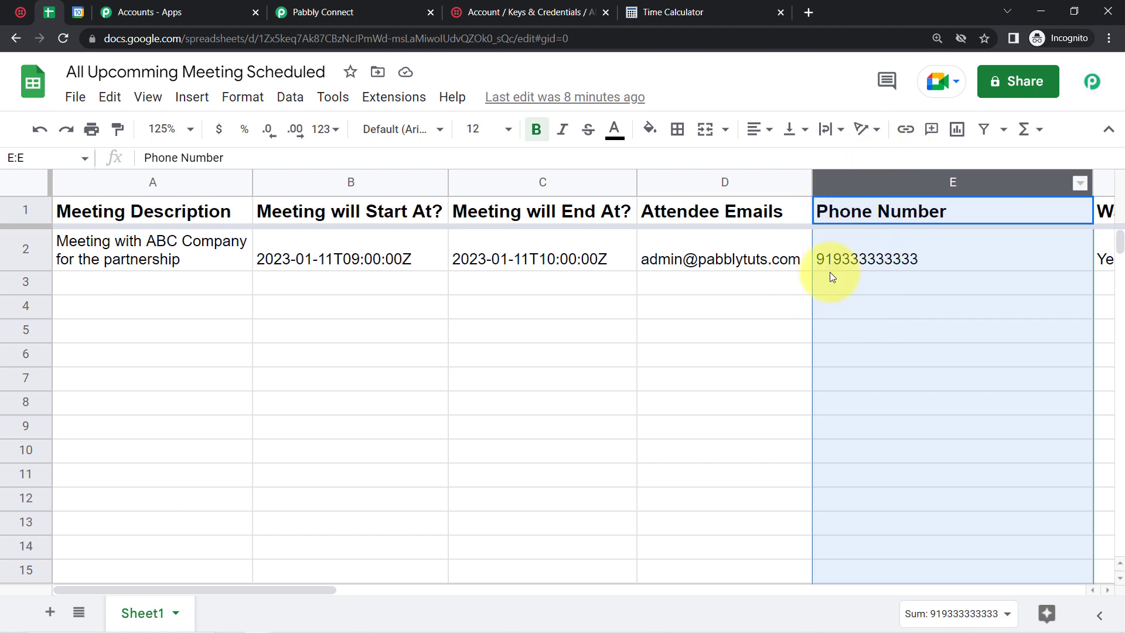
left_click(348, 5)
left_click(328, 347)
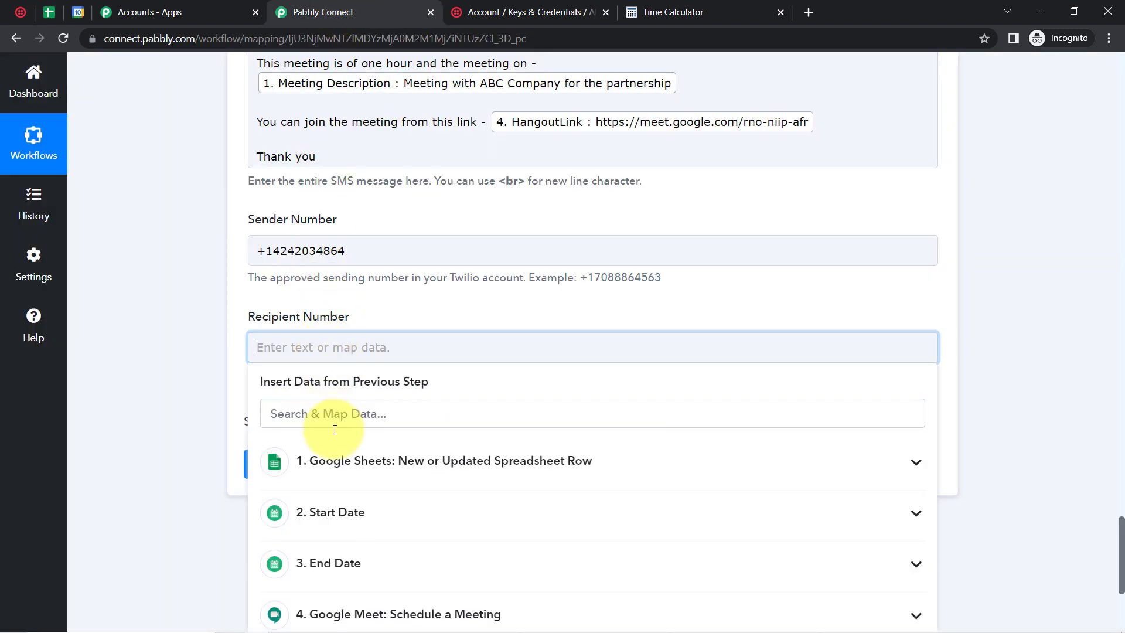
left_click(315, 412)
type("numb")
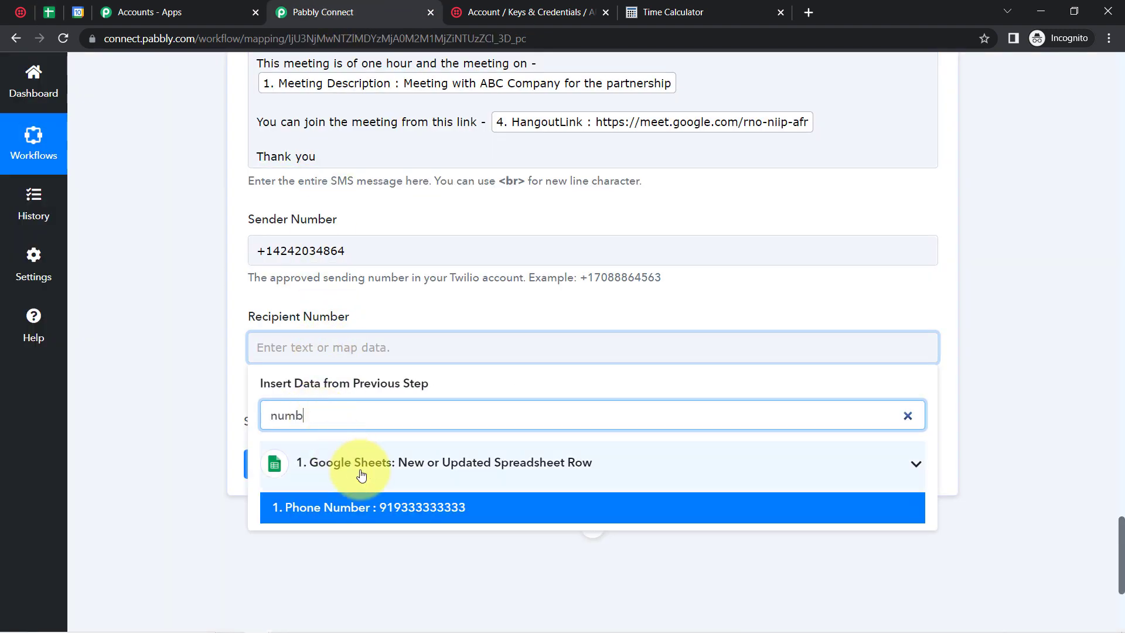
left_click(377, 506)
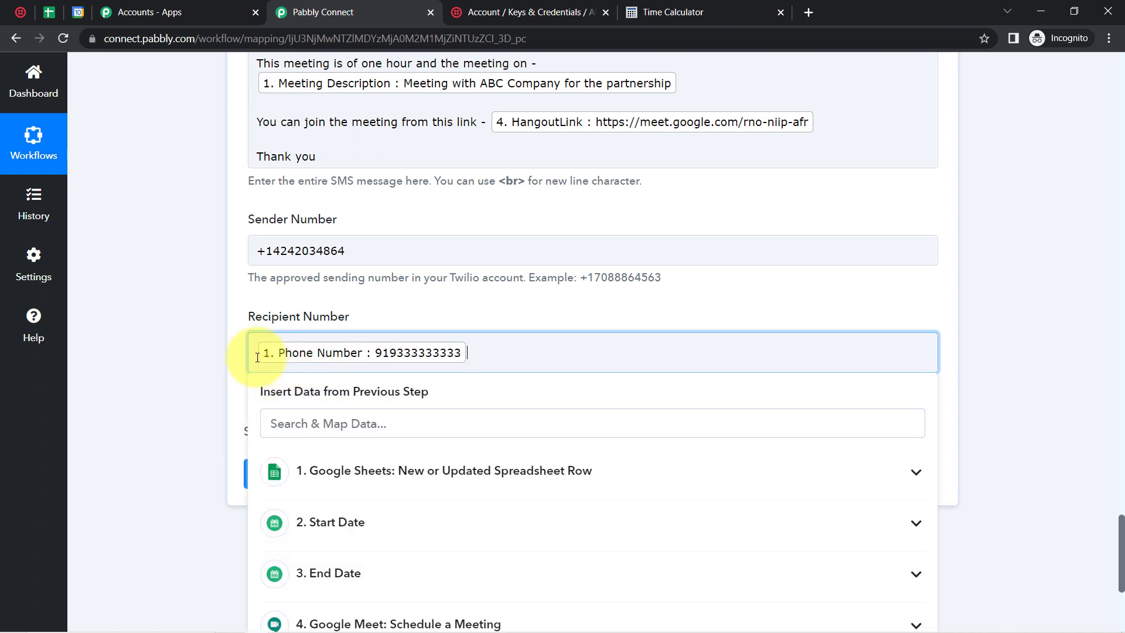
Step: Prefix the mapped Phone Number with '+' to match the country-code format
left_click(255, 360)
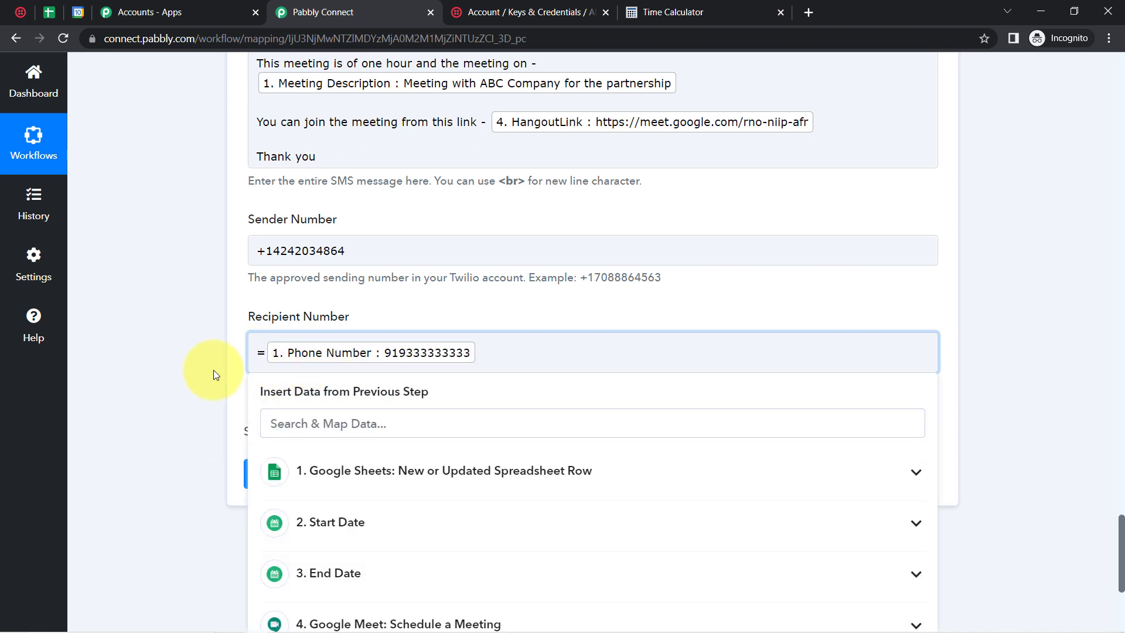
type("+")
left_click(208, 374)
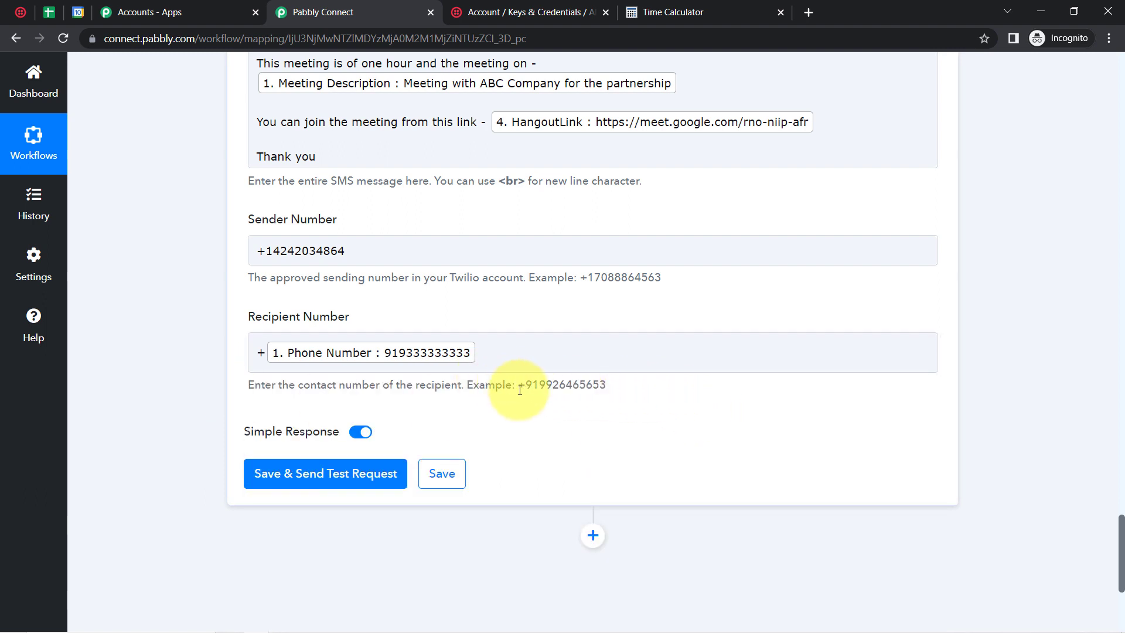
left_click_drag(519, 384, 593, 384)
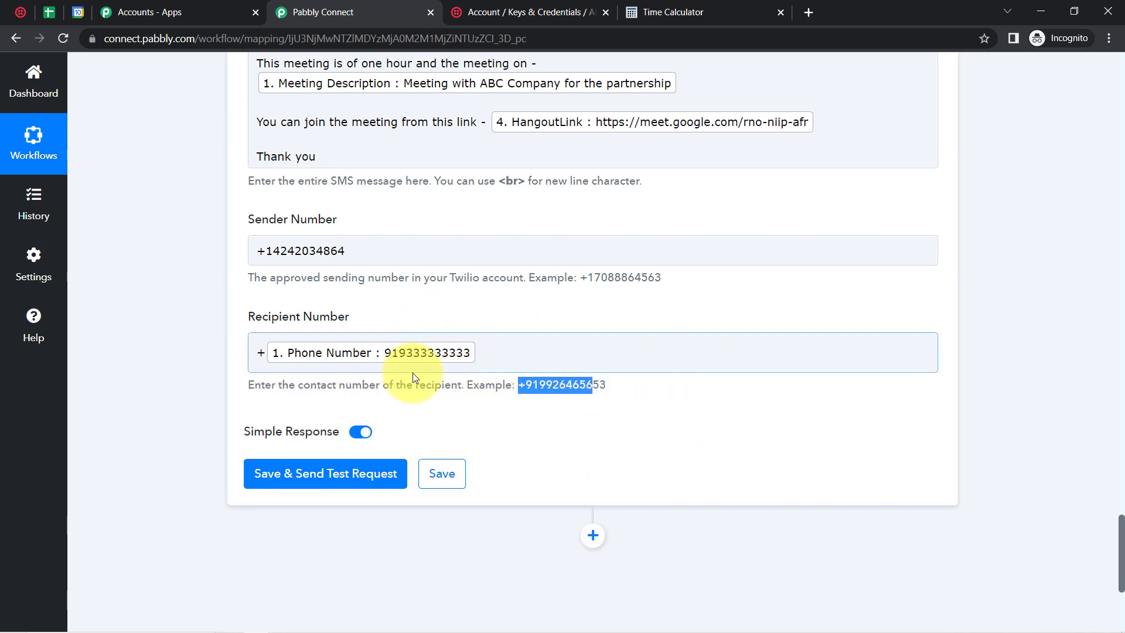
left_click(161, 377)
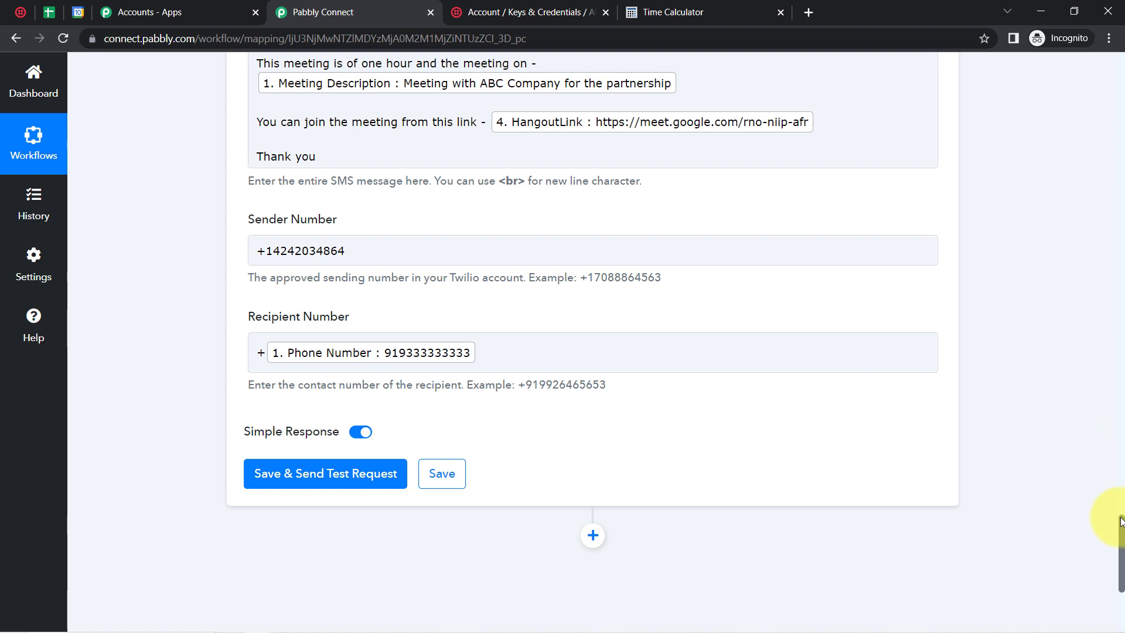
scroll(1120, 524, "down", 3)
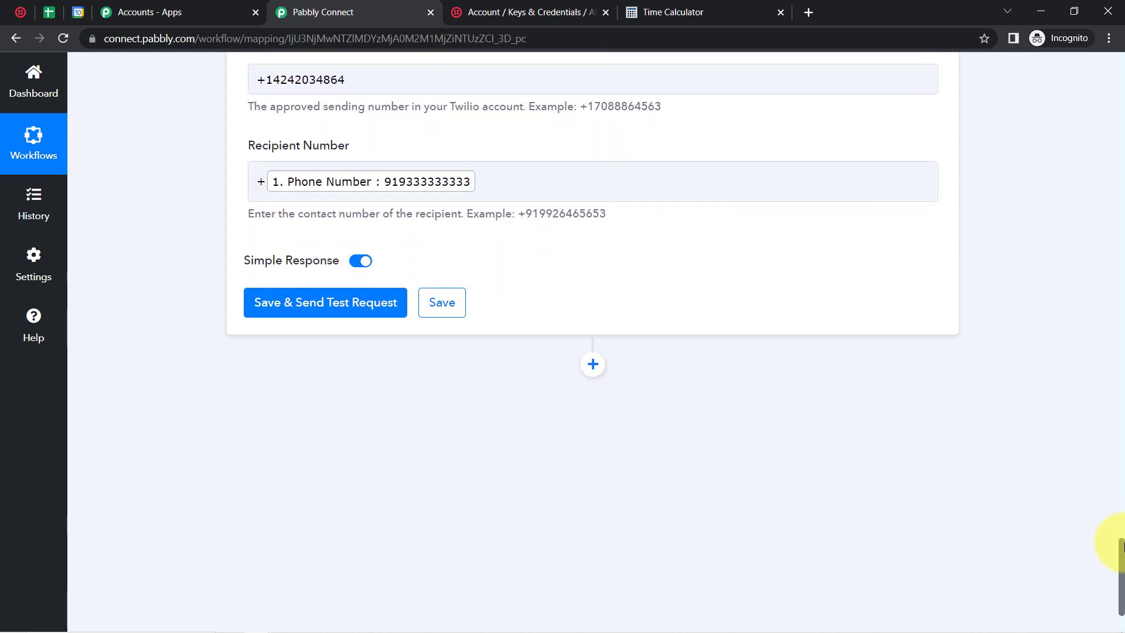
Step: Test the SMS step, then remove the Phone Number token and retest, getting error 21211
left_click(346, 308)
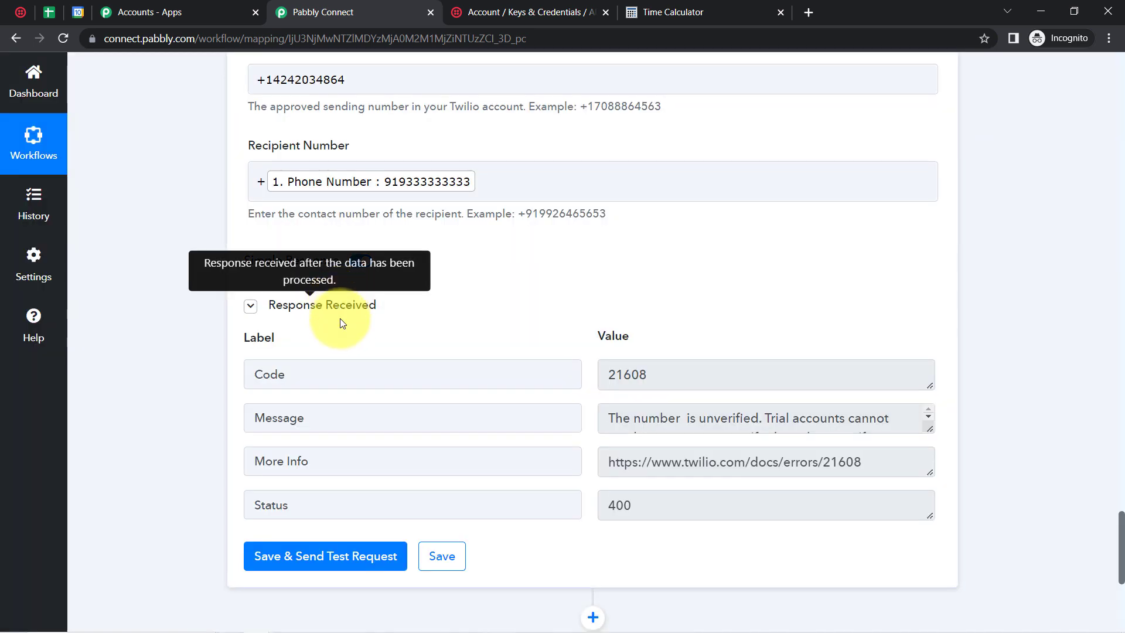
left_click_drag(683, 419, 792, 418)
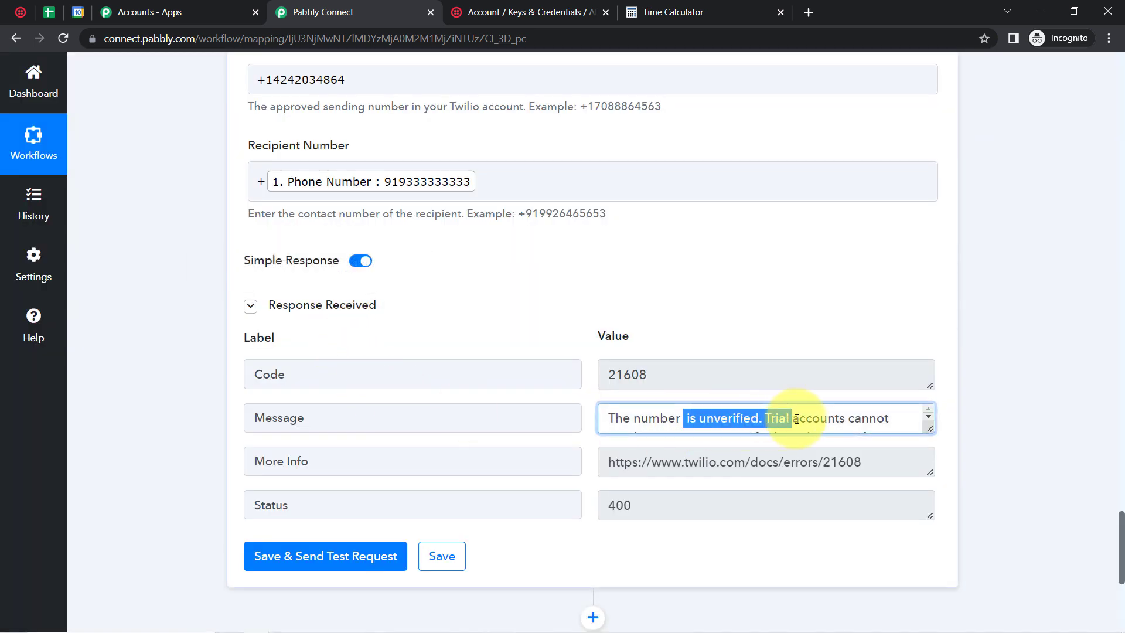
left_click(496, 177)
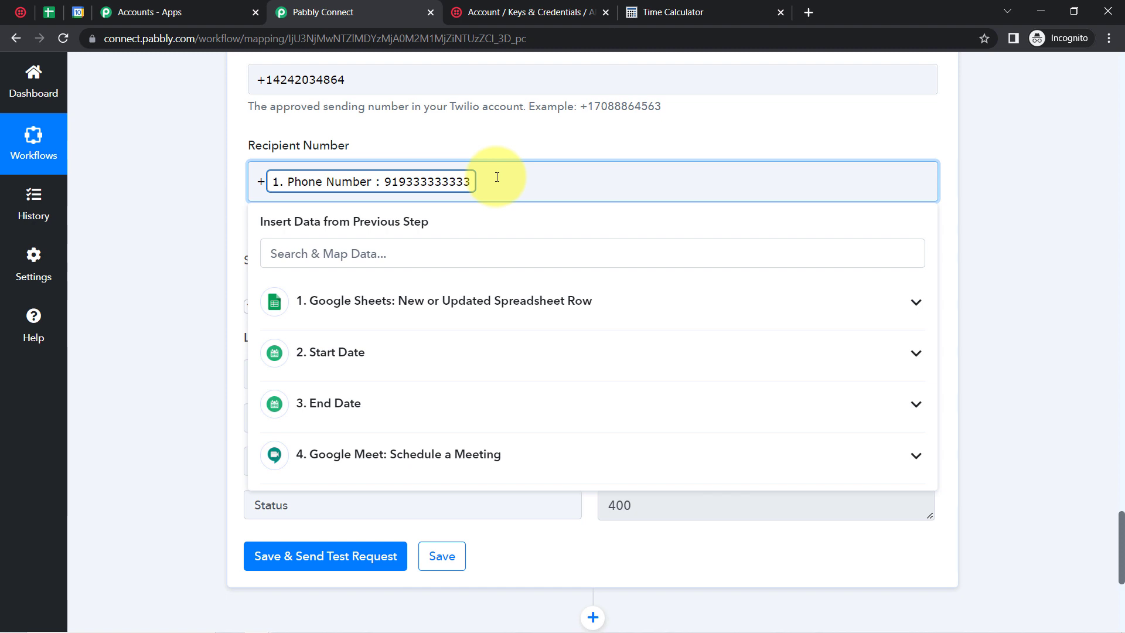
key("BackSpace")
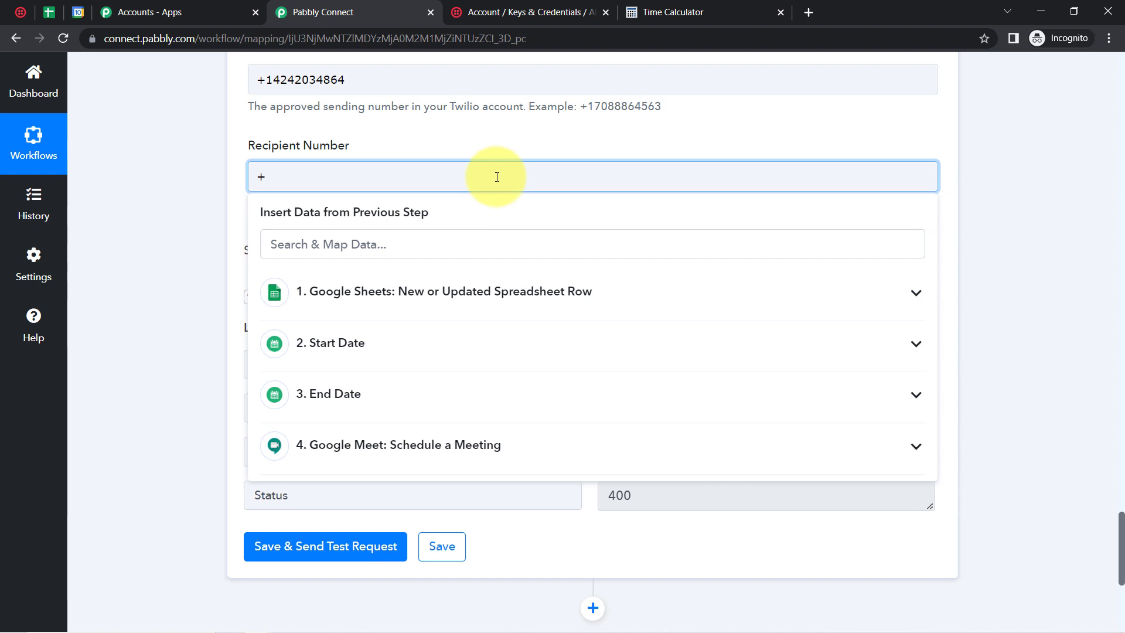
left_click(1007, 490)
scroll(1007, 490, "down", 4)
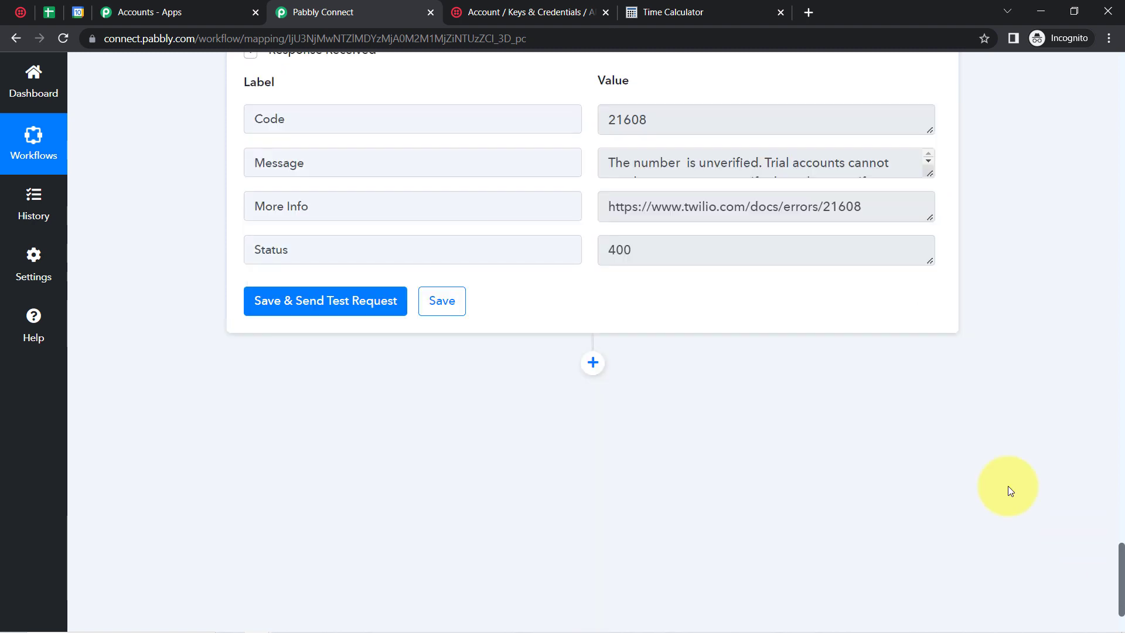
left_click(339, 300)
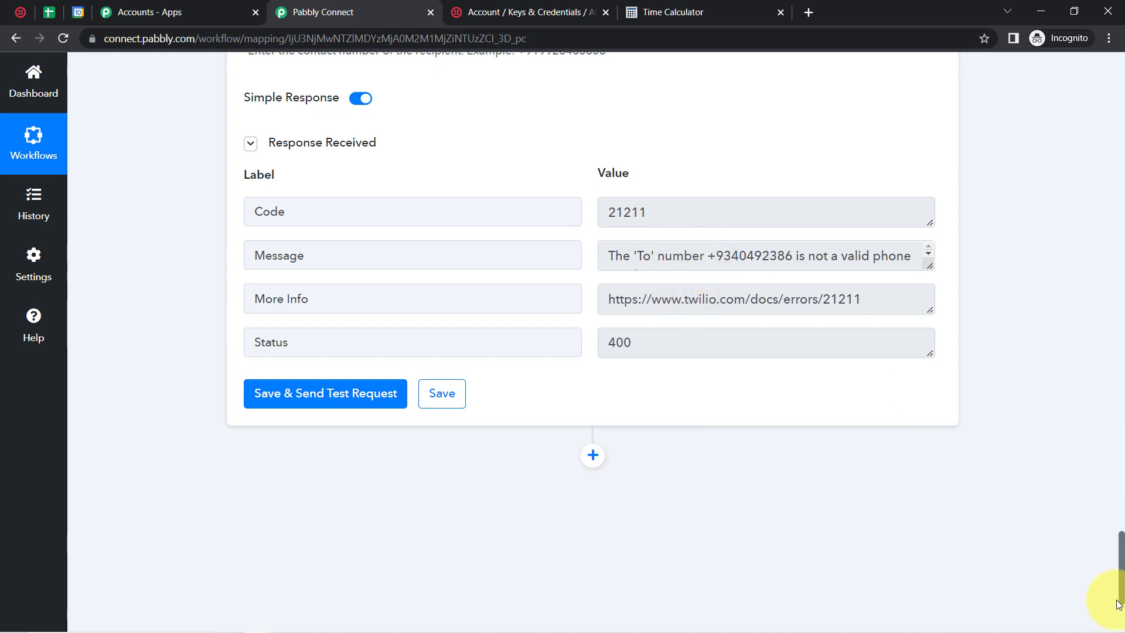
left_click_drag(1118, 531, 1107, 360)
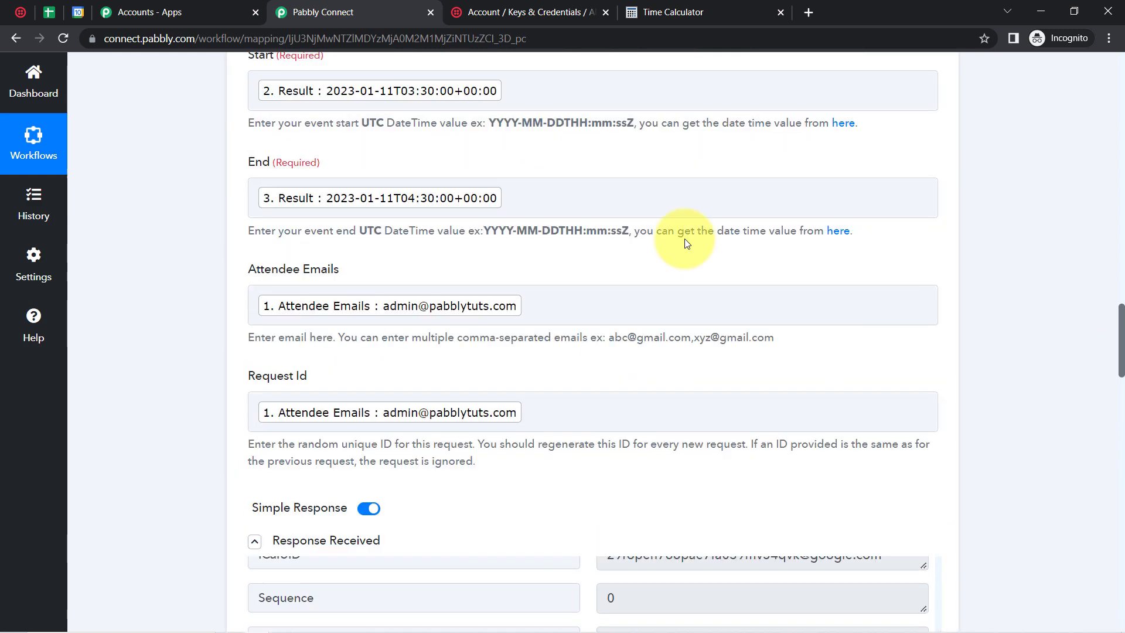
Step: Read the Simple Response label's tooltip, then go back to the meeting spreadsheet
mouse_move(332, 508)
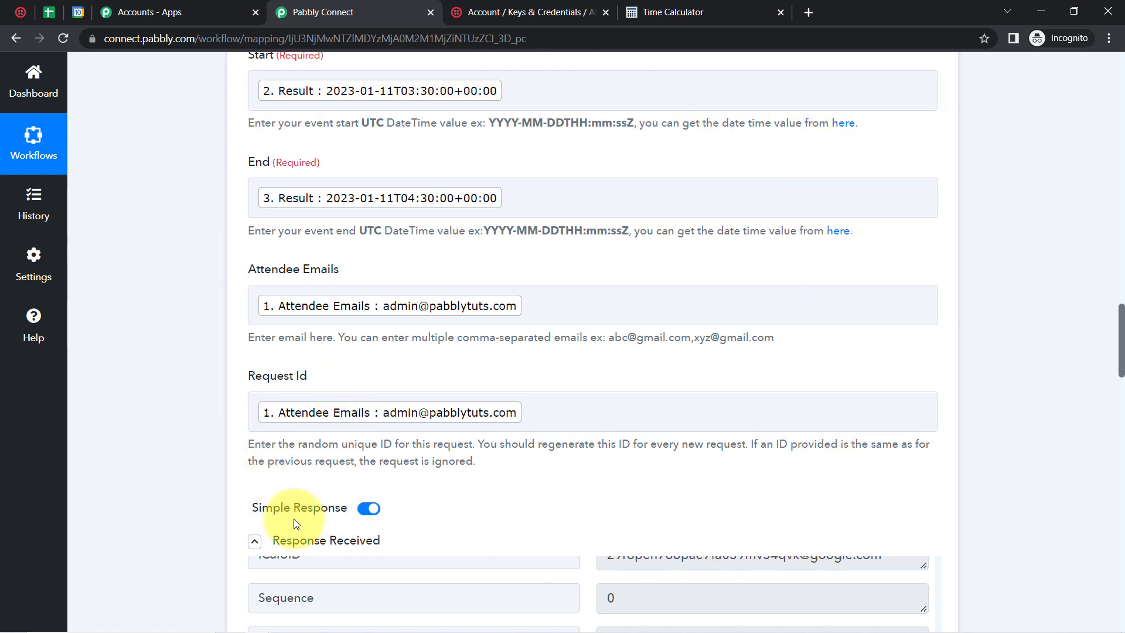
mouse_move(293, 511)
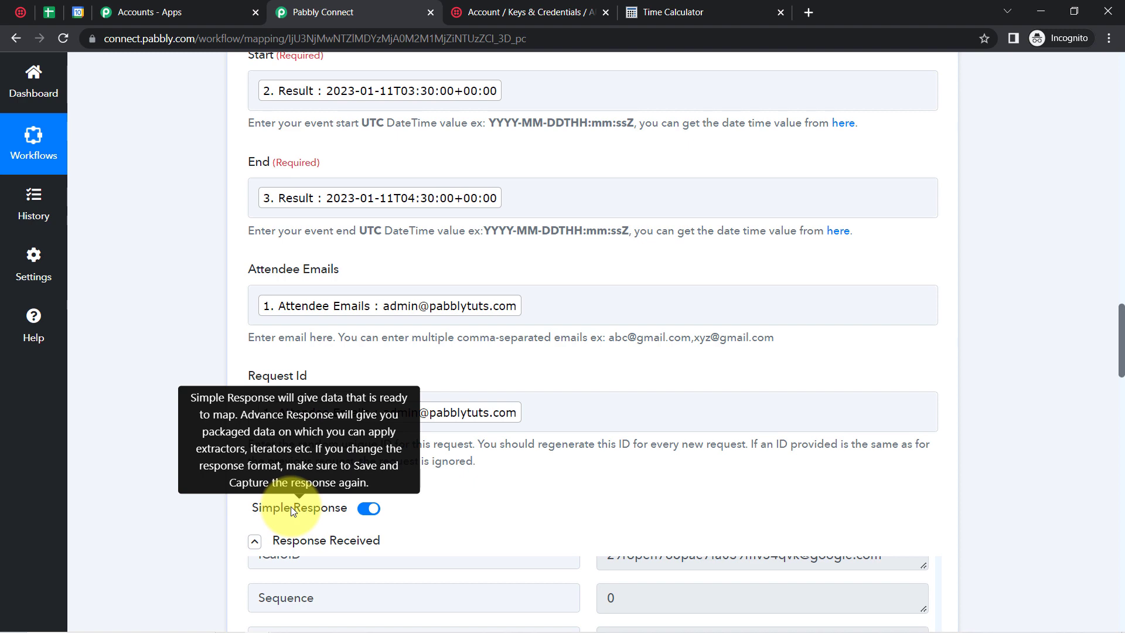
left_click(52, 12)
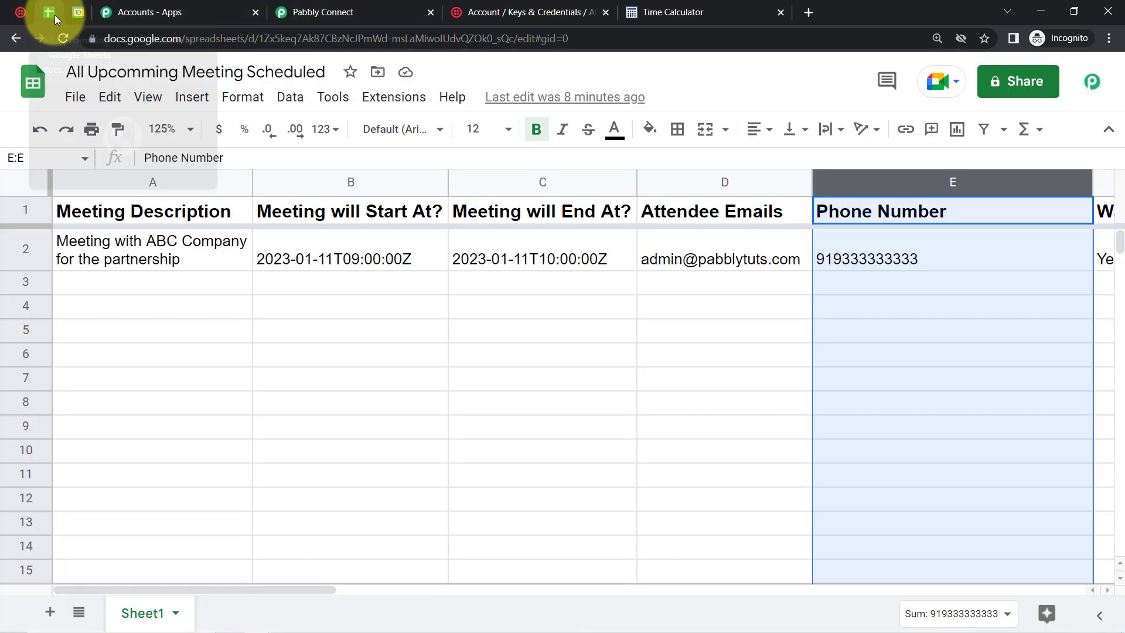
Step: Select row 3 and run the Pabbly Connect Webhooks add-on from Extensions
left_click_drag(176, 280, 352, 284)
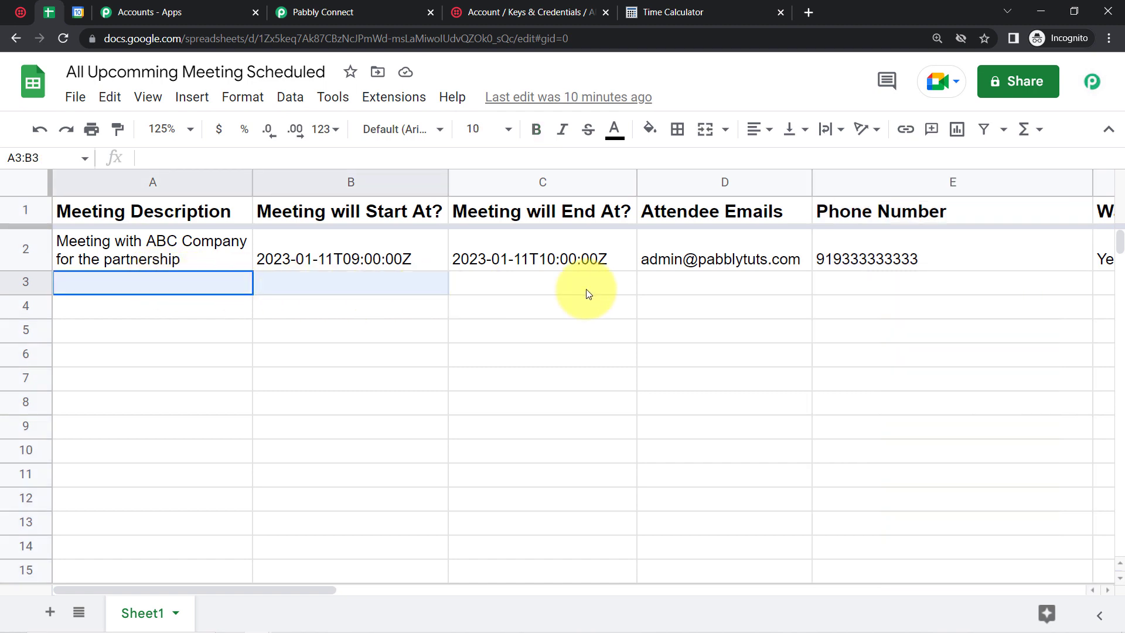
left_click_drag(586, 289, 1037, 276)
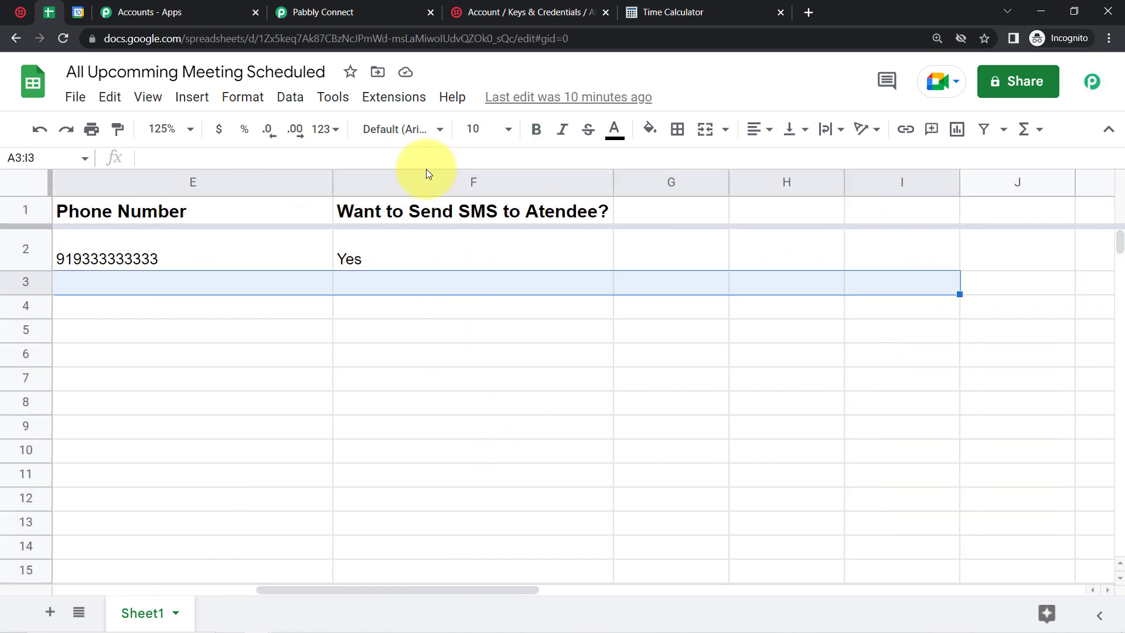
left_click(398, 106)
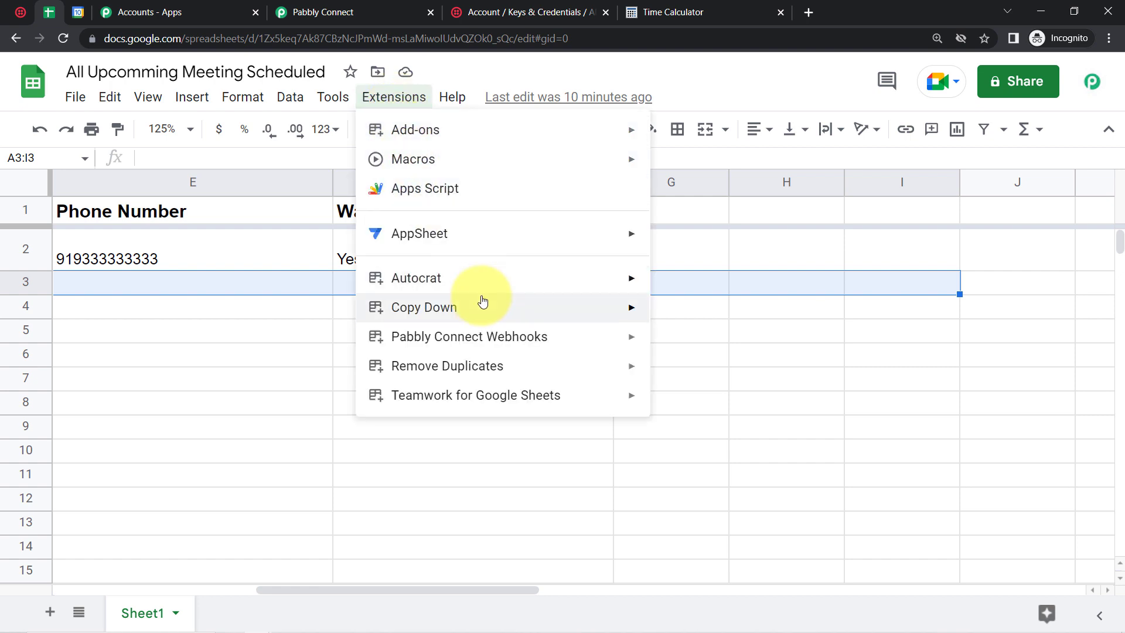
mouse_move(585, 345)
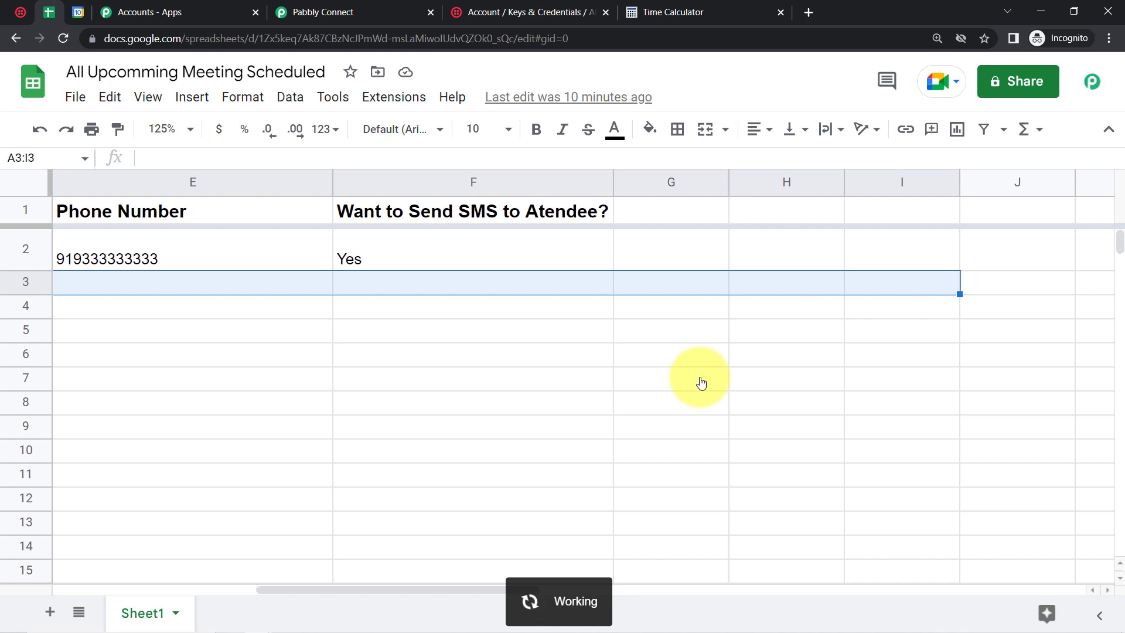
left_click(701, 383)
key("Left")
key("Left")
key("Left")
key("Left")
key("Left")
key("Left")
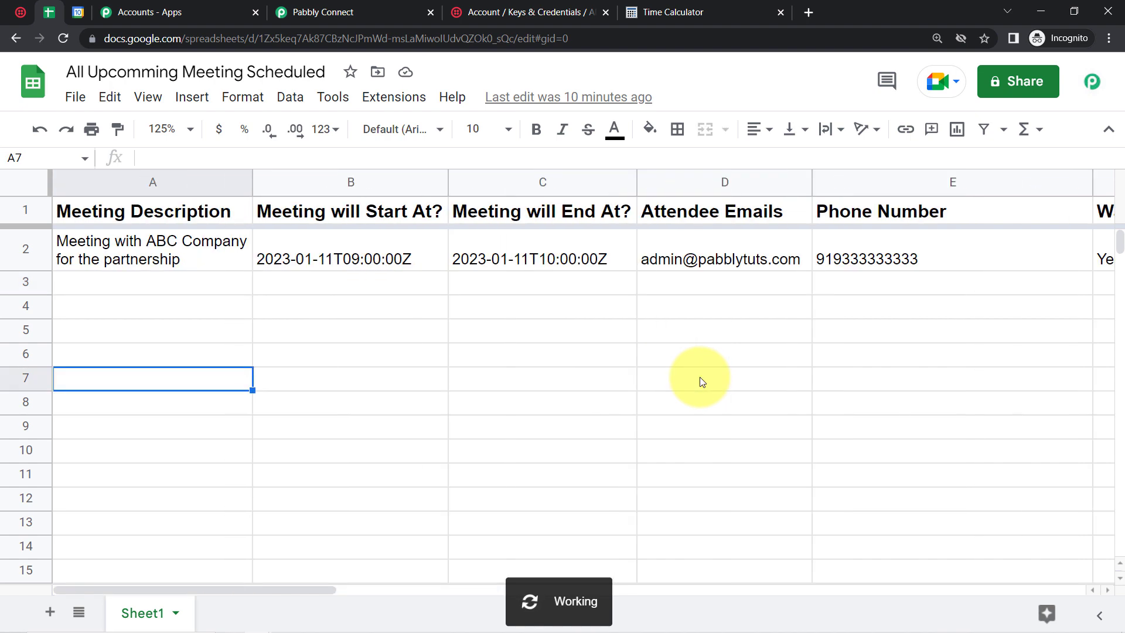
left_click_drag(240, 283, 1104, 291)
Step: Check the Pabbly Connect workflow and the calendar meeting, then point out the Phone Number column
left_click(335, 7)
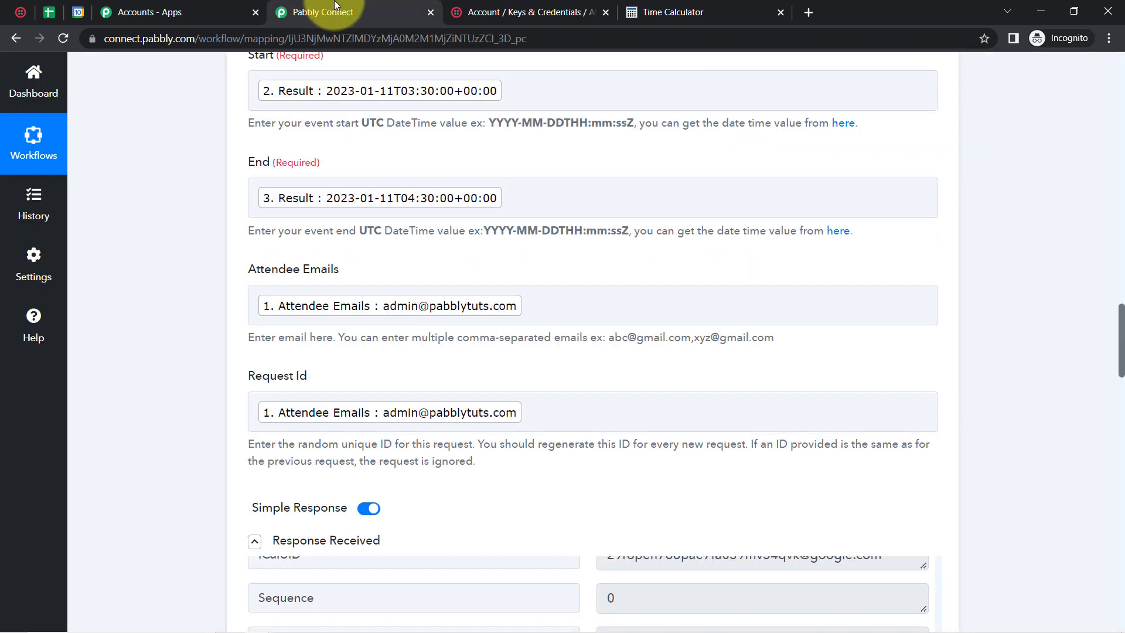
left_click(78, 12)
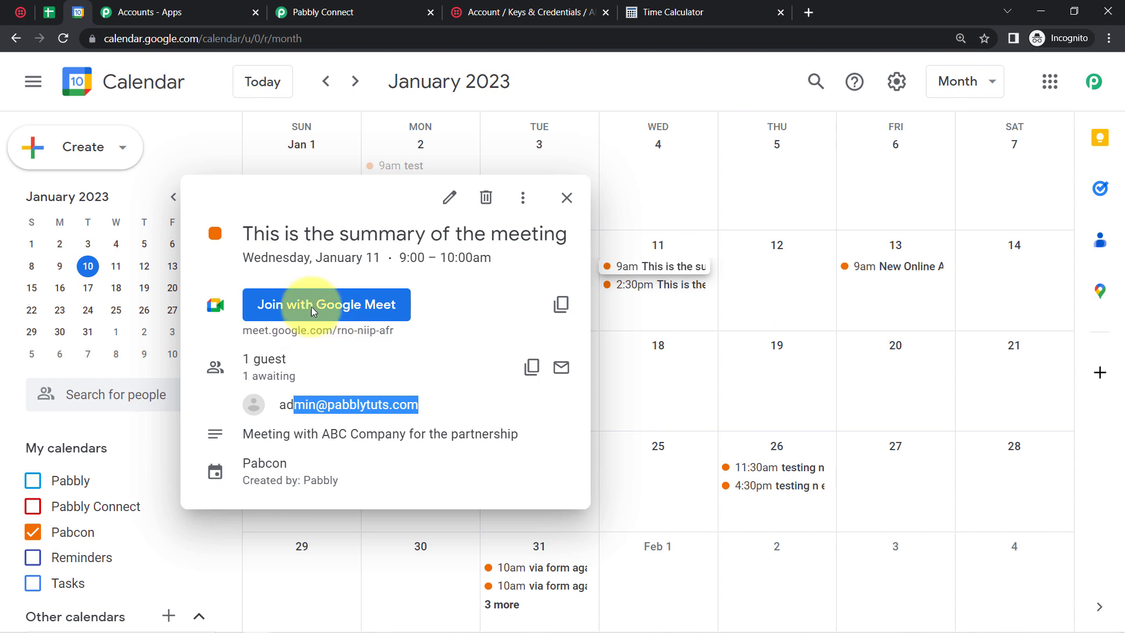
left_click(49, 12)
left_click(655, 452)
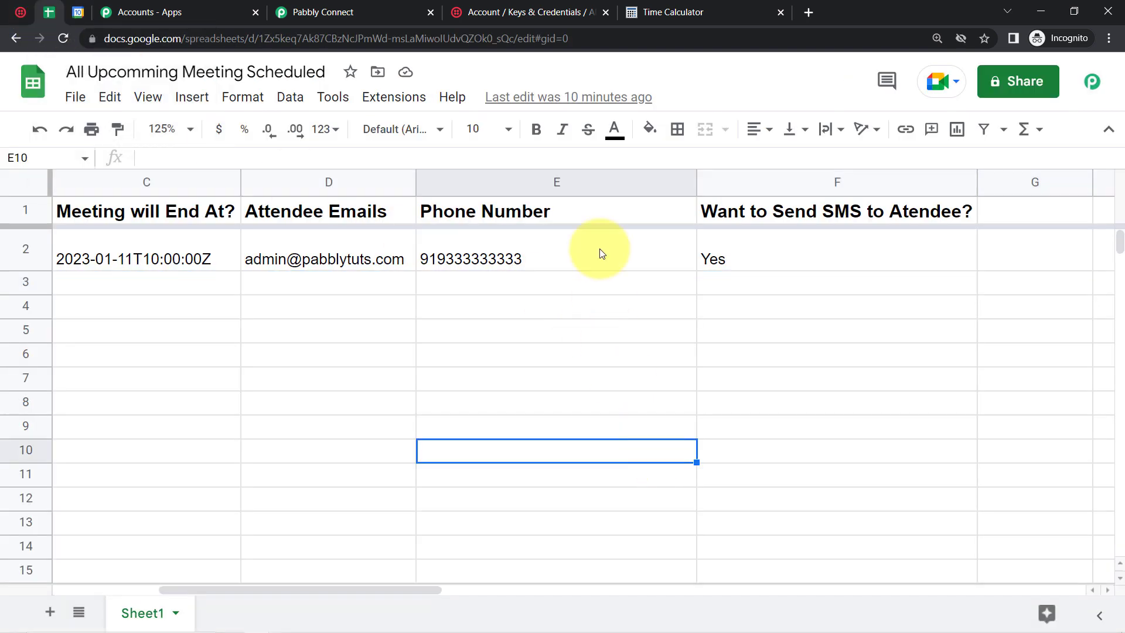
Step: Review the Phone Number and Want to Send SMS columns and the Yes in F2
left_click(557, 182)
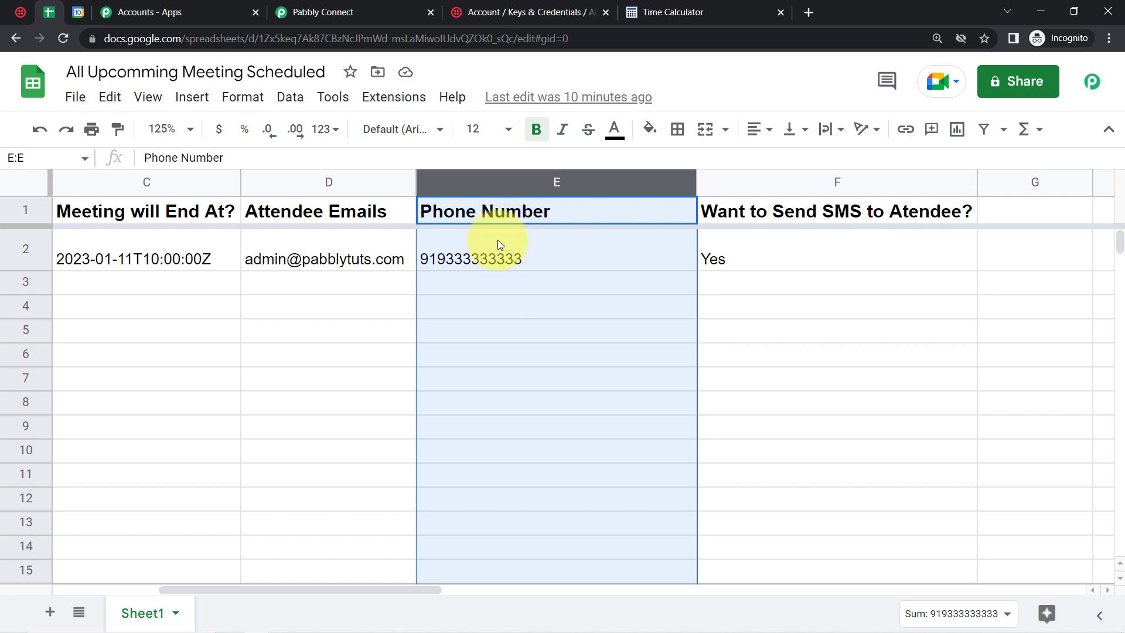
left_click(765, 345)
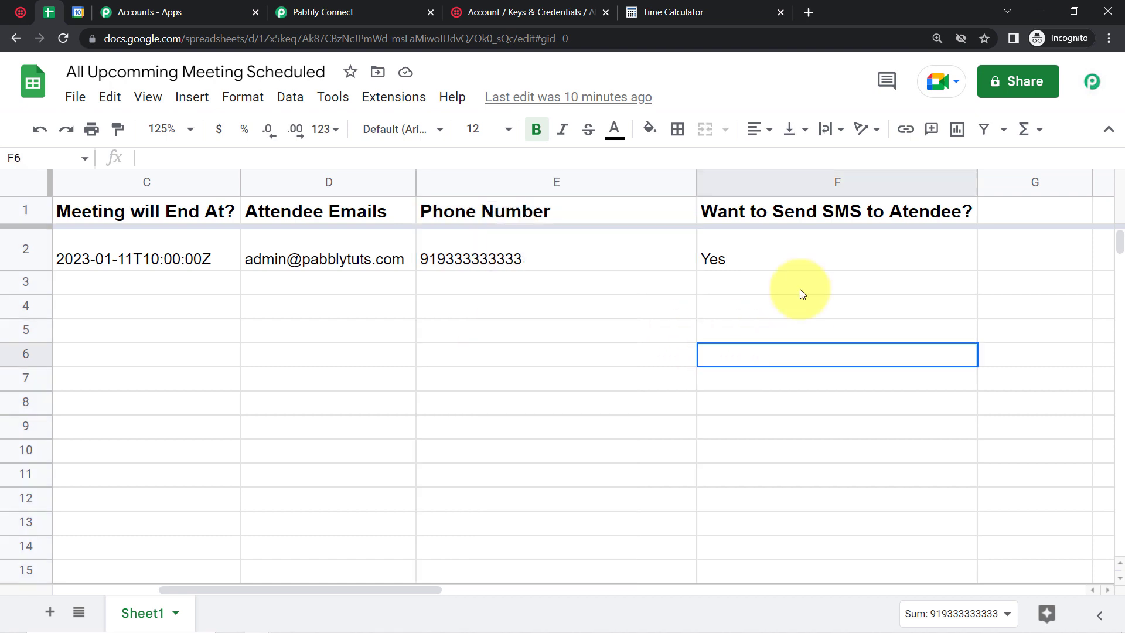
left_click(808, 183)
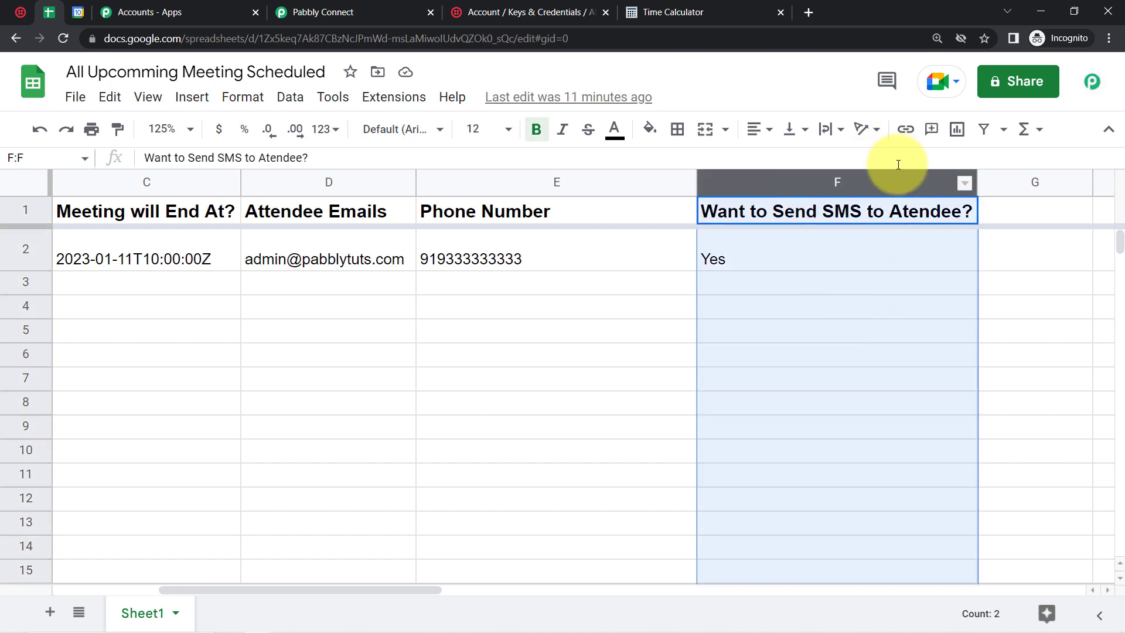
left_click(795, 307)
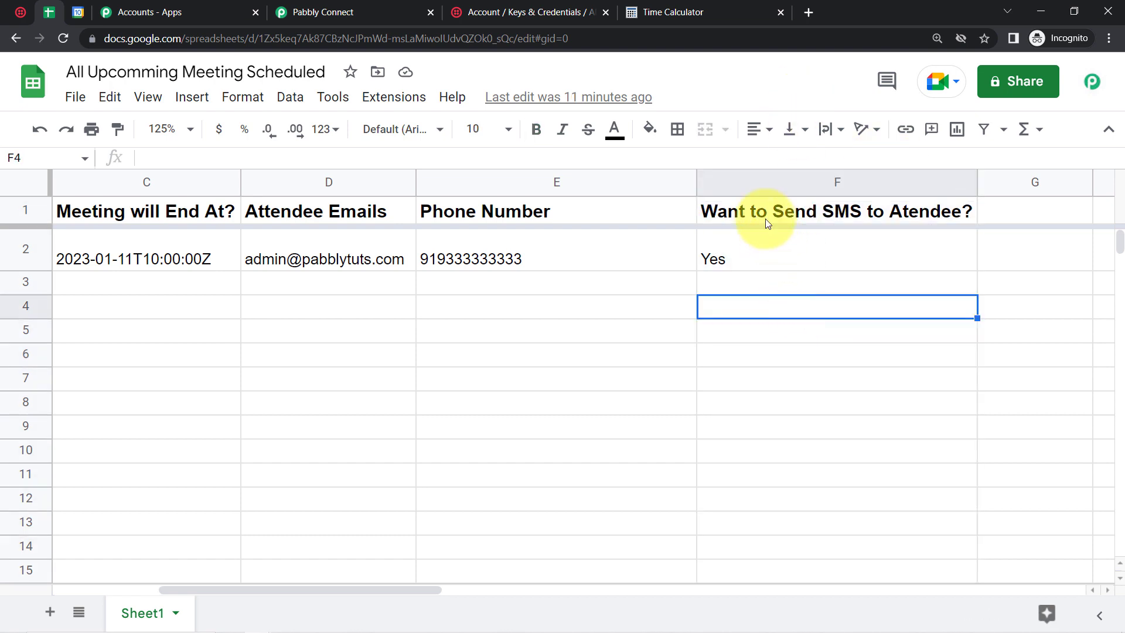
left_click(836, 221)
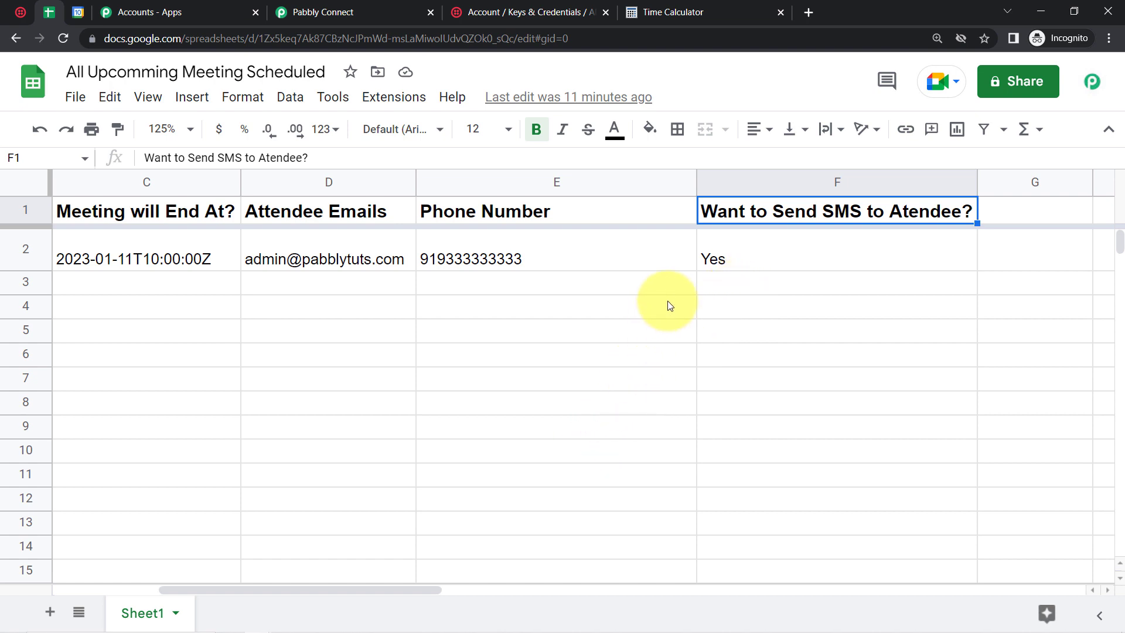
left_click(750, 182)
left_click(606, 340)
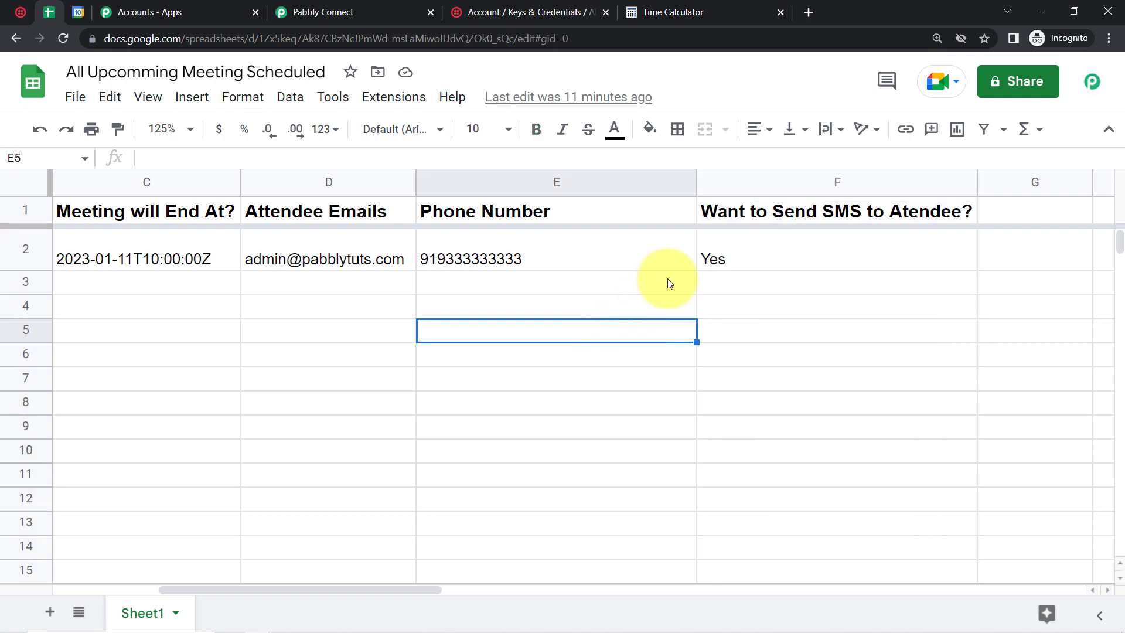
left_click(721, 253)
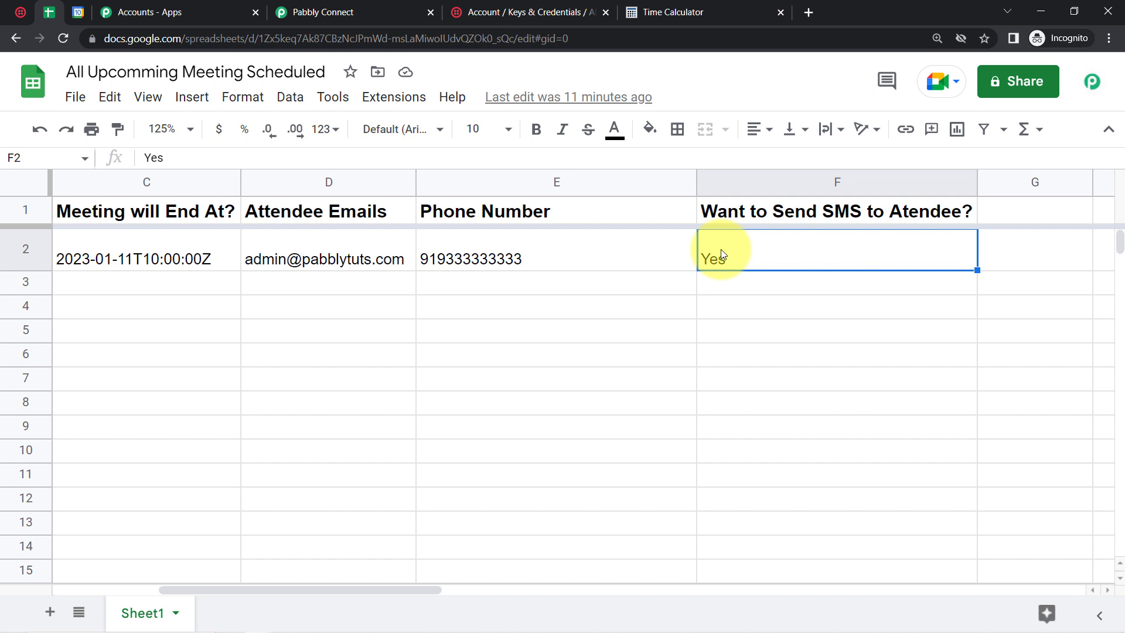
left_click(377, 13)
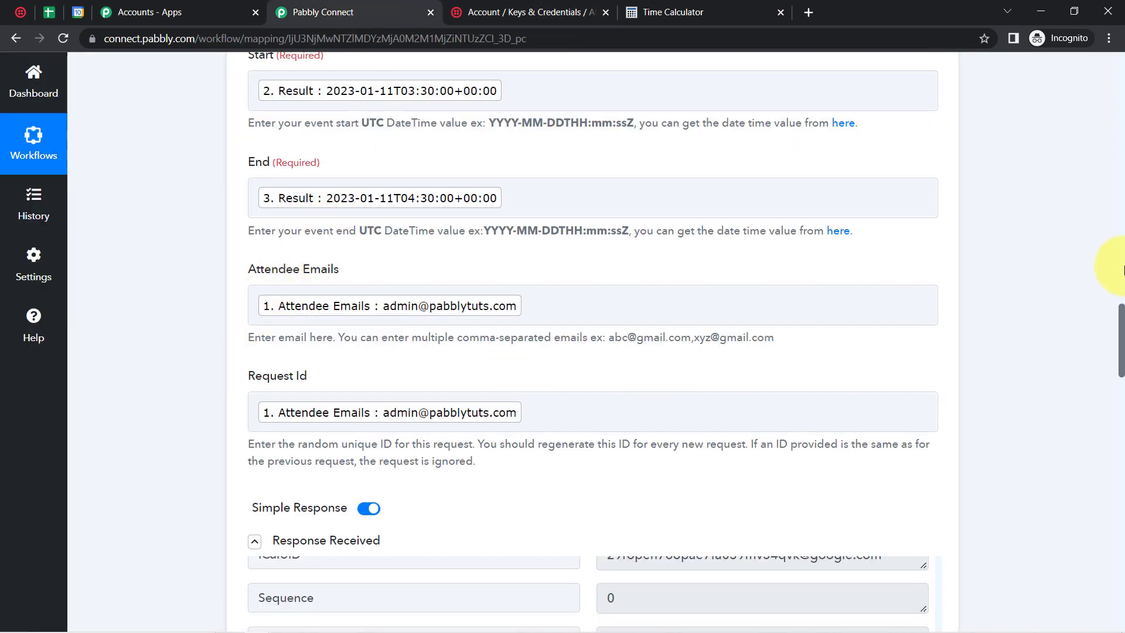
Step: Insert a new action step just above the Start Date formatter step
left_click_drag(1122, 355, 1120, 218)
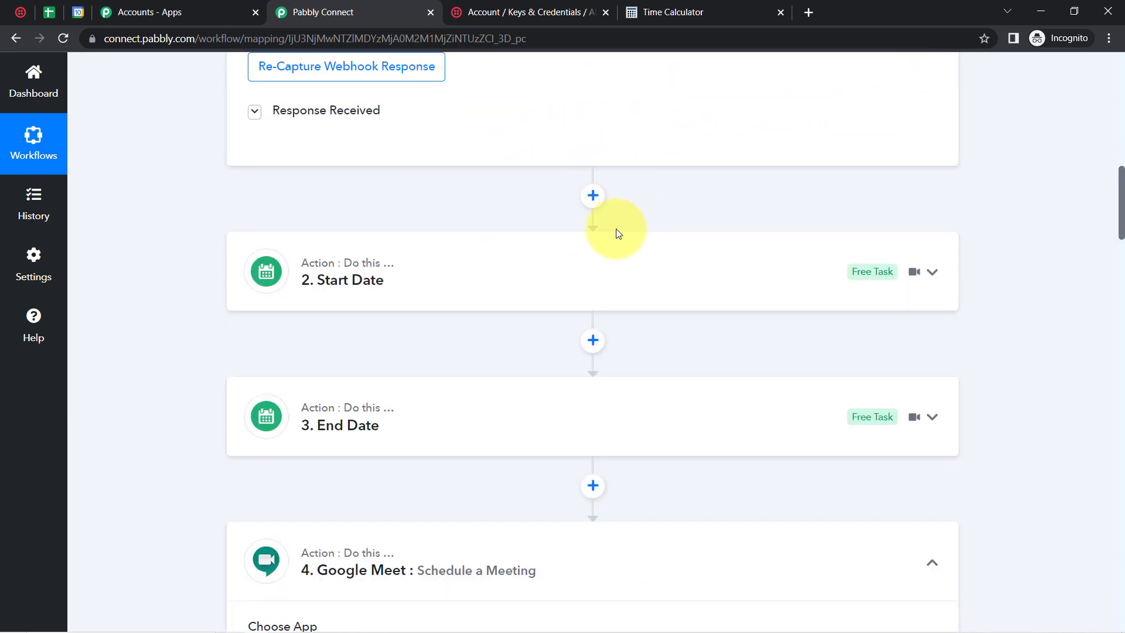
left_click(593, 196)
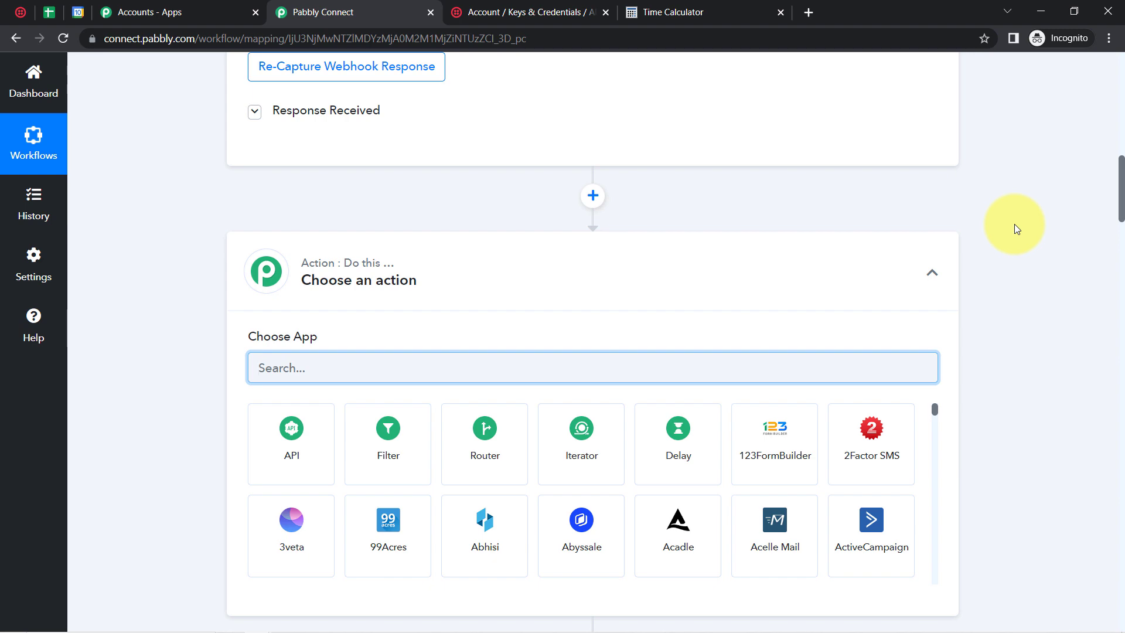
left_click_drag(1123, 176, 1119, 234)
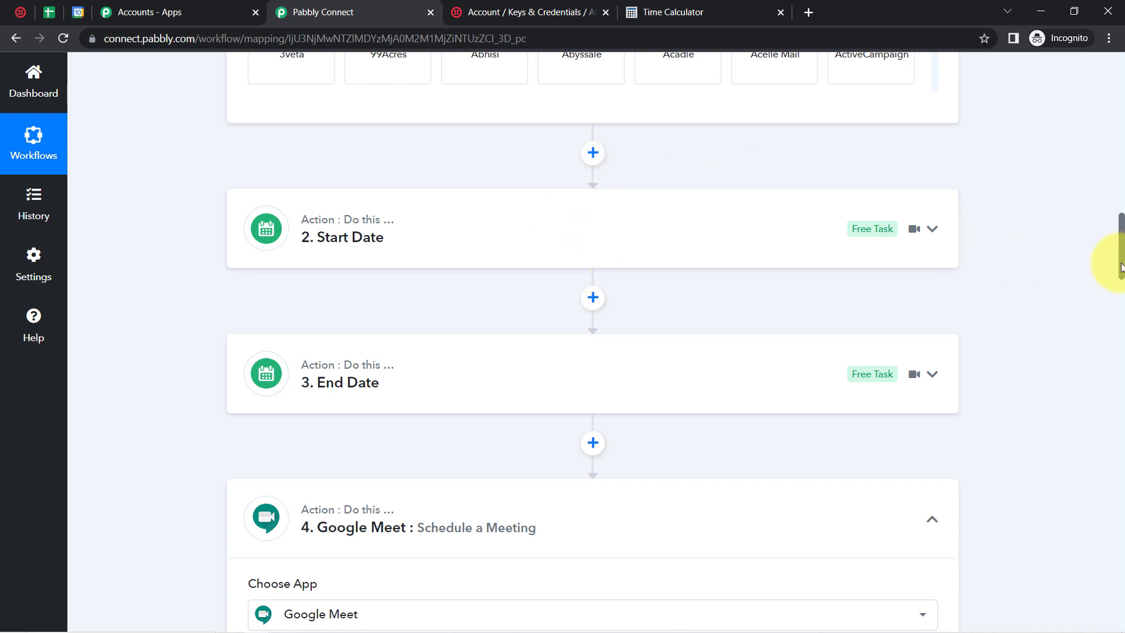
left_click_drag(1121, 267, 1116, 234)
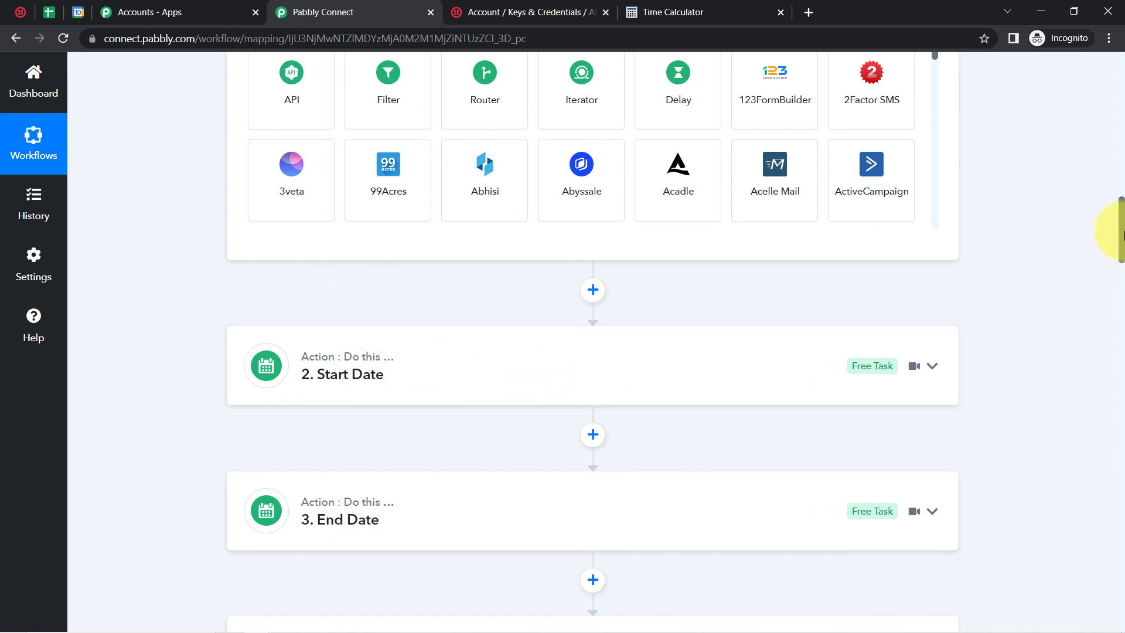
left_click_drag(1122, 233, 1116, 195)
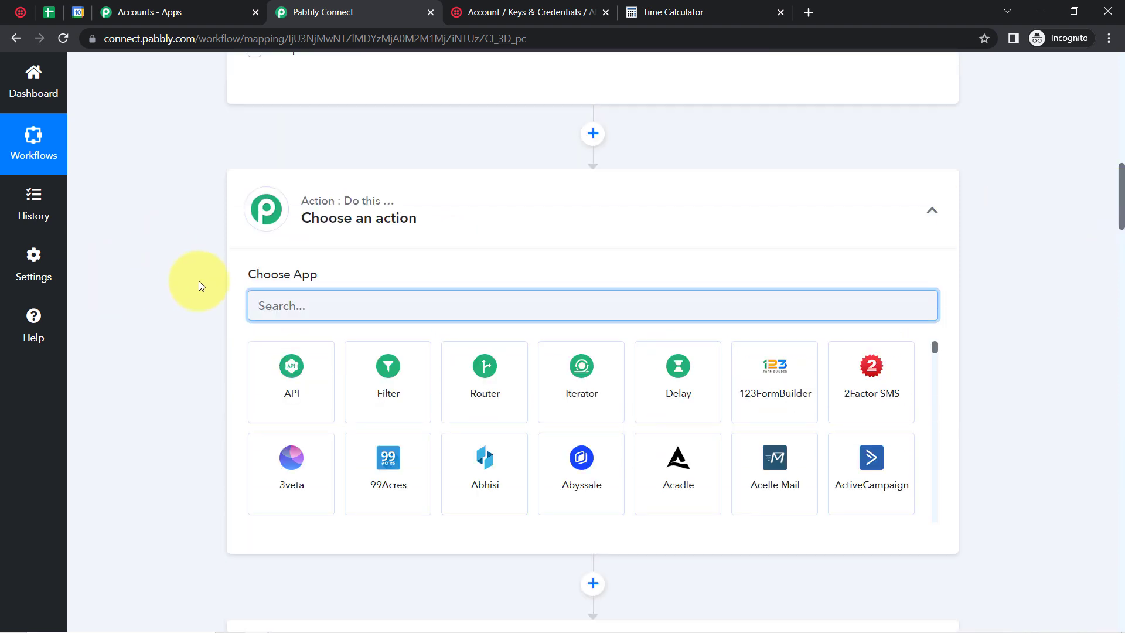
Step: Make the new step a Filter by Pabbly condition and expand the Google Sheets fields under Select Label
left_click(396, 389)
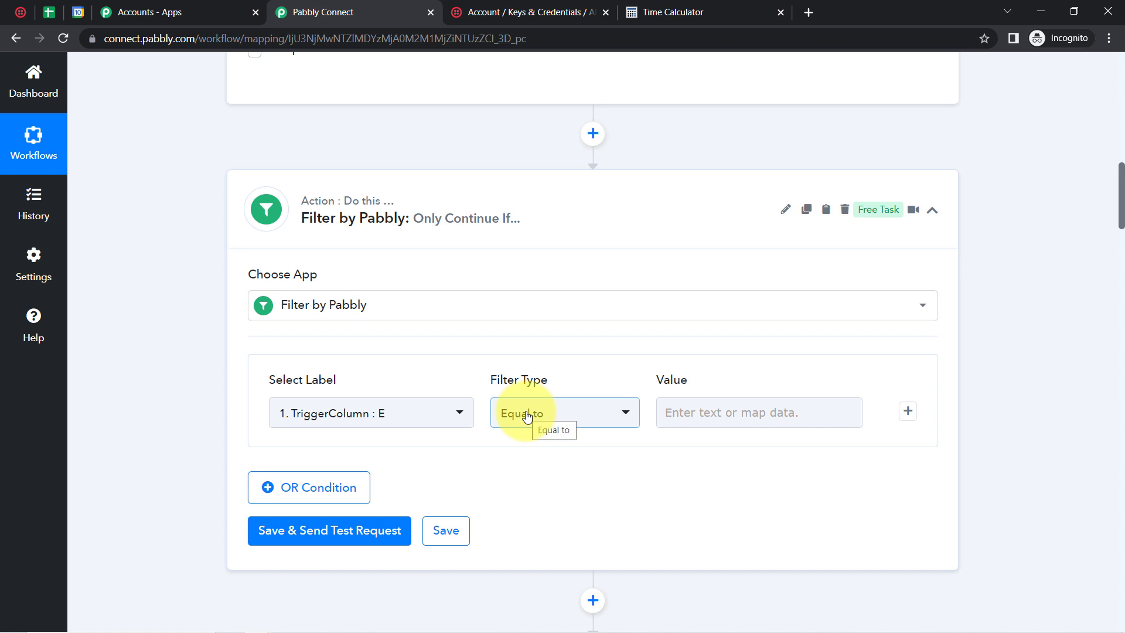
left_click(406, 413)
left_click(410, 164)
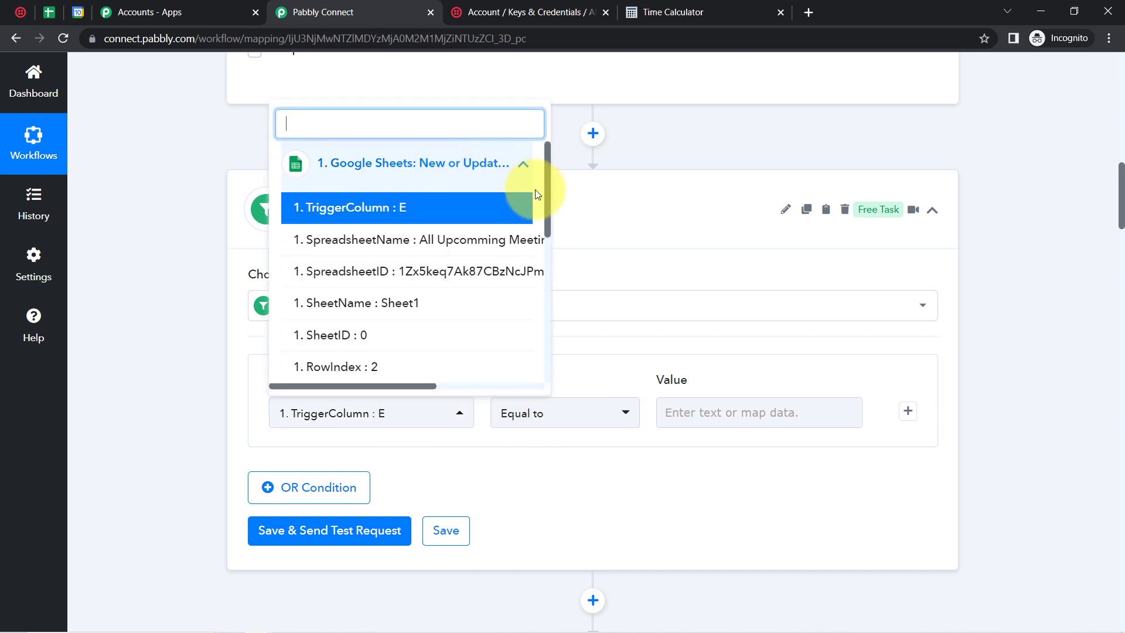
left_click_drag(547, 181, 518, 268)
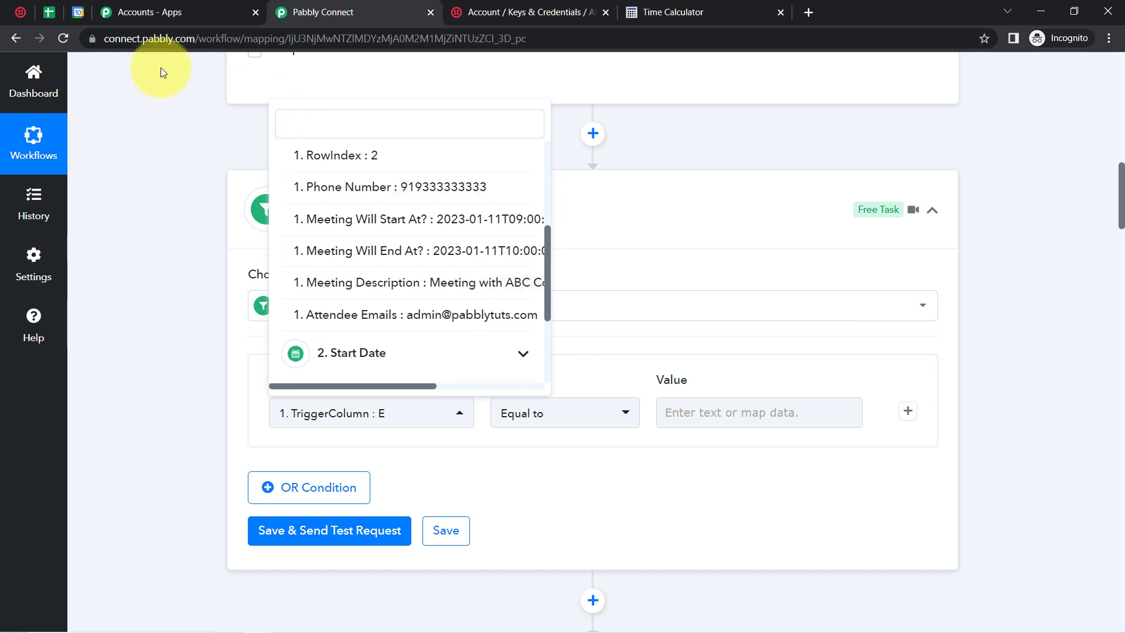
left_click(50, 11)
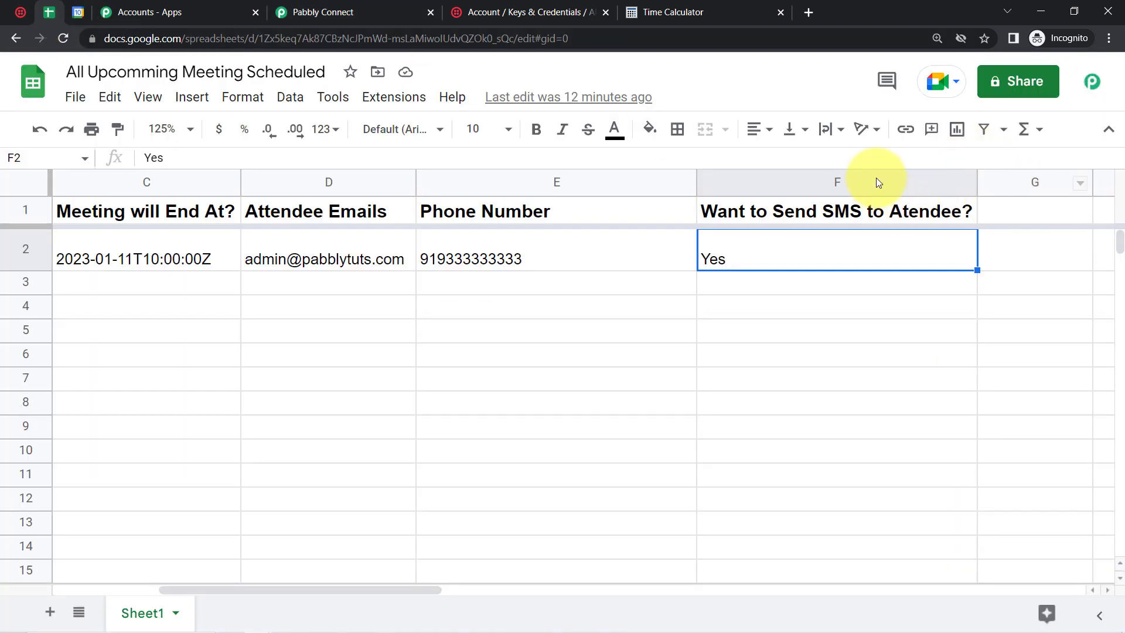
Step: Review the Trigger Column in the Pabbly Connect Webhooks Initial Setup and close it unchanged
left_click(877, 177)
left_click(589, 425)
left_click(373, 96)
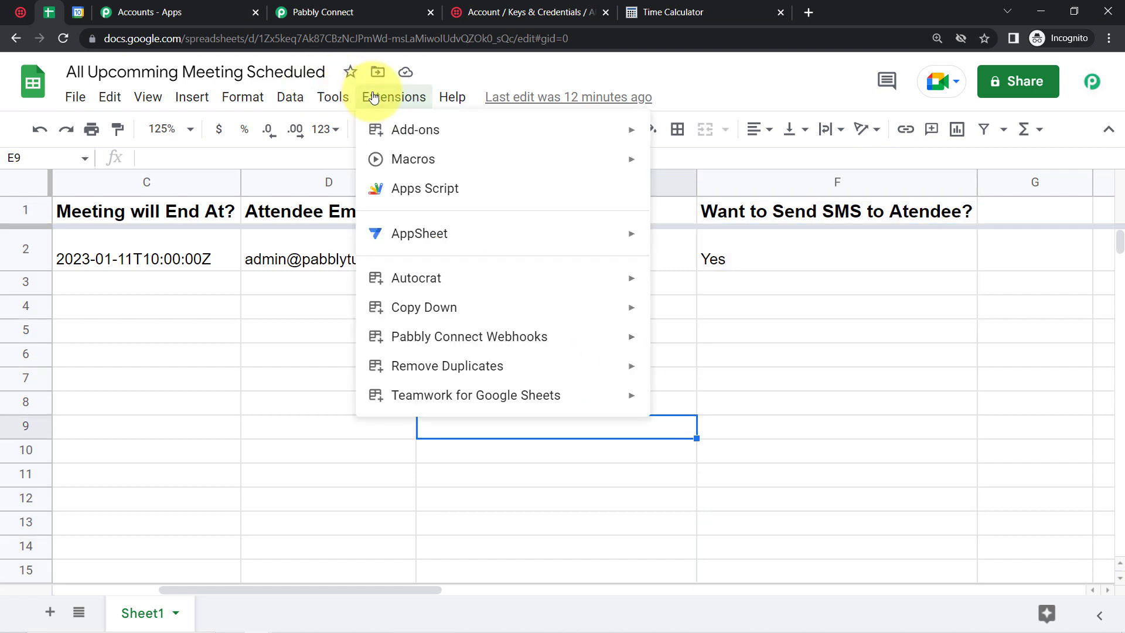
mouse_move(447, 345)
left_click(724, 344)
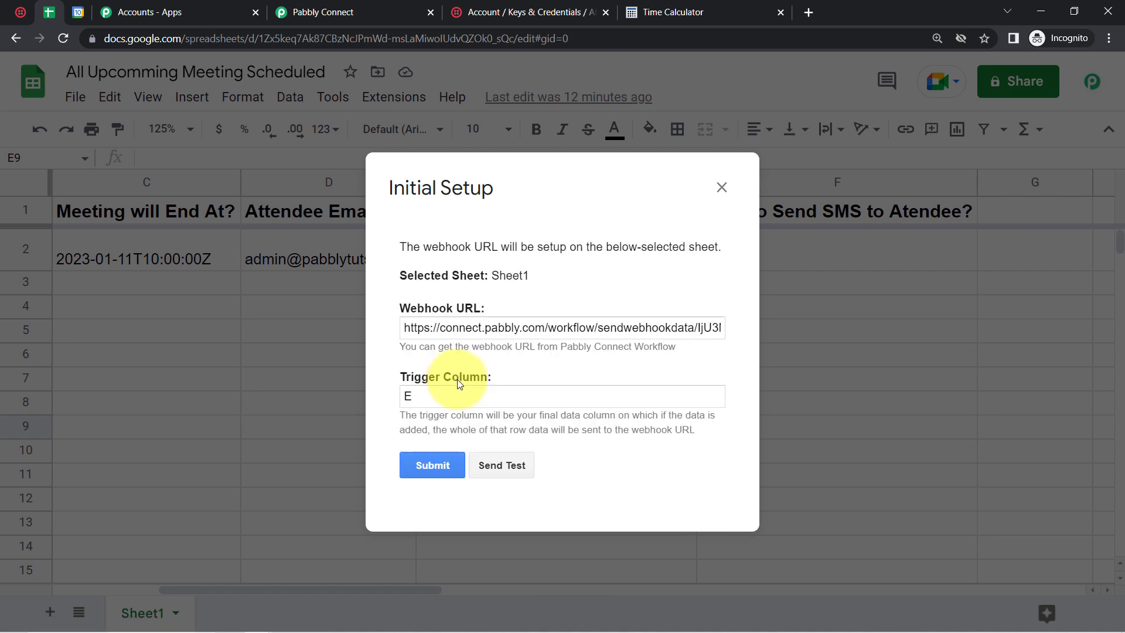
left_click_drag(440, 376, 488, 377)
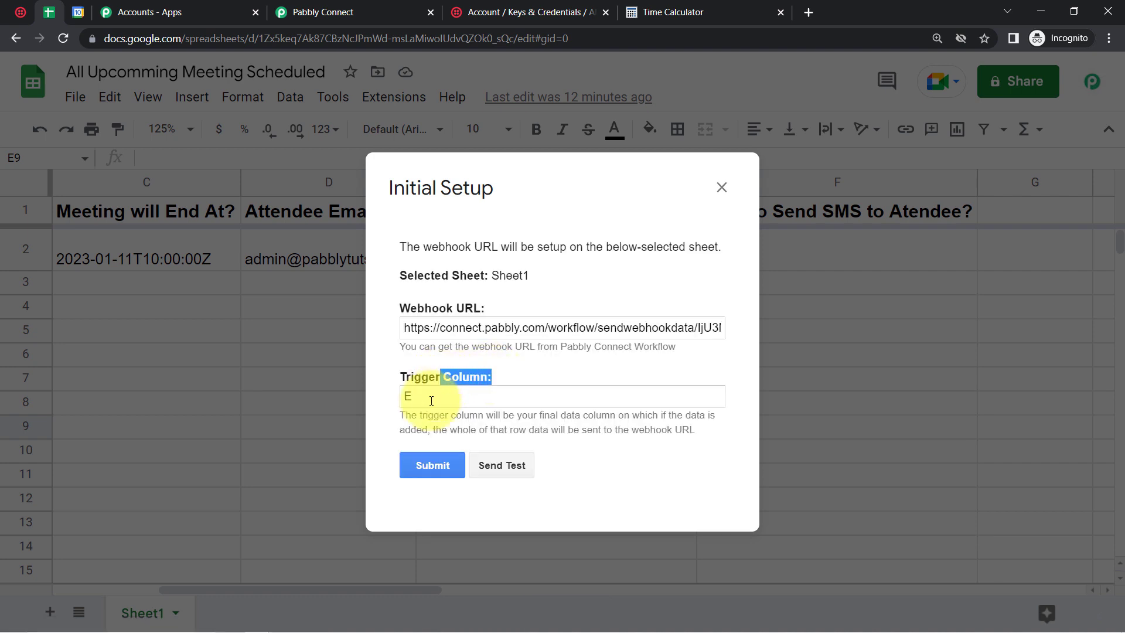
left_click_drag(511, 187, 235, 240)
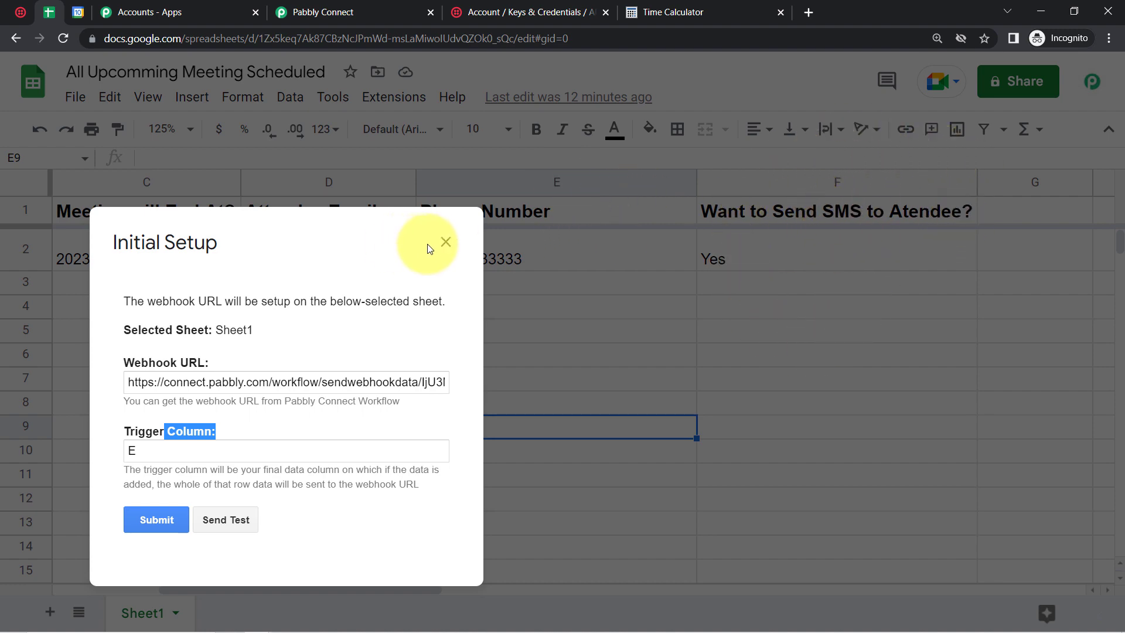
left_click(445, 242)
Step: Return to Pabbly Connect and close the open field list
left_click(282, 5)
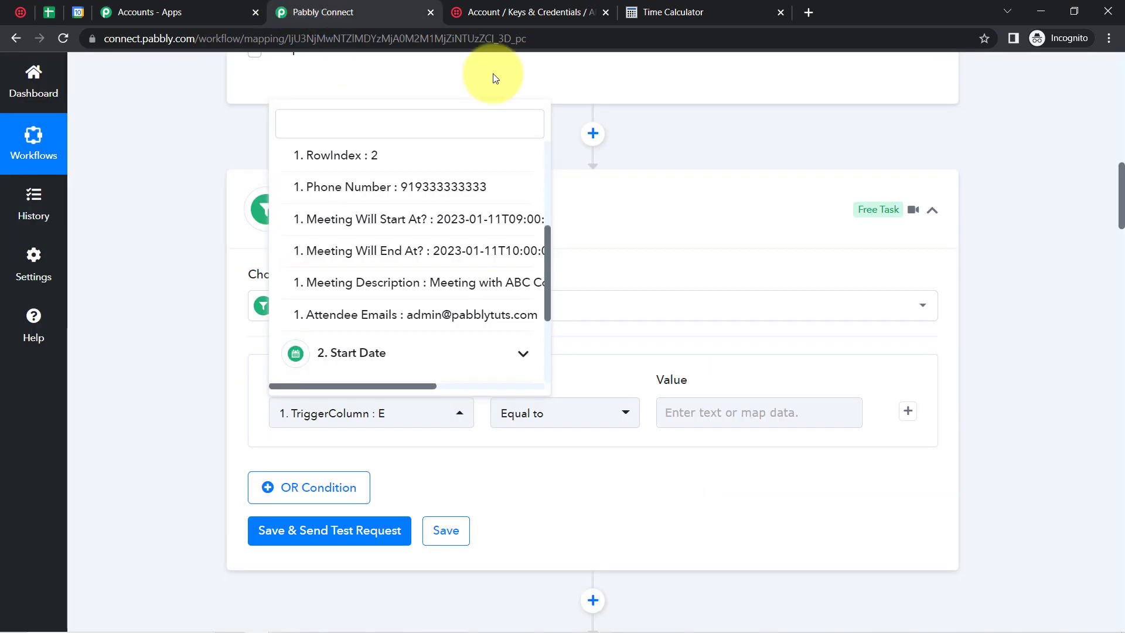
left_click(1121, 218)
left_click_drag(1120, 218, 1106, 198)
Step: Confirm recapturing the webhook response, then change the add-on's trigger column from E to F
left_click(325, 212)
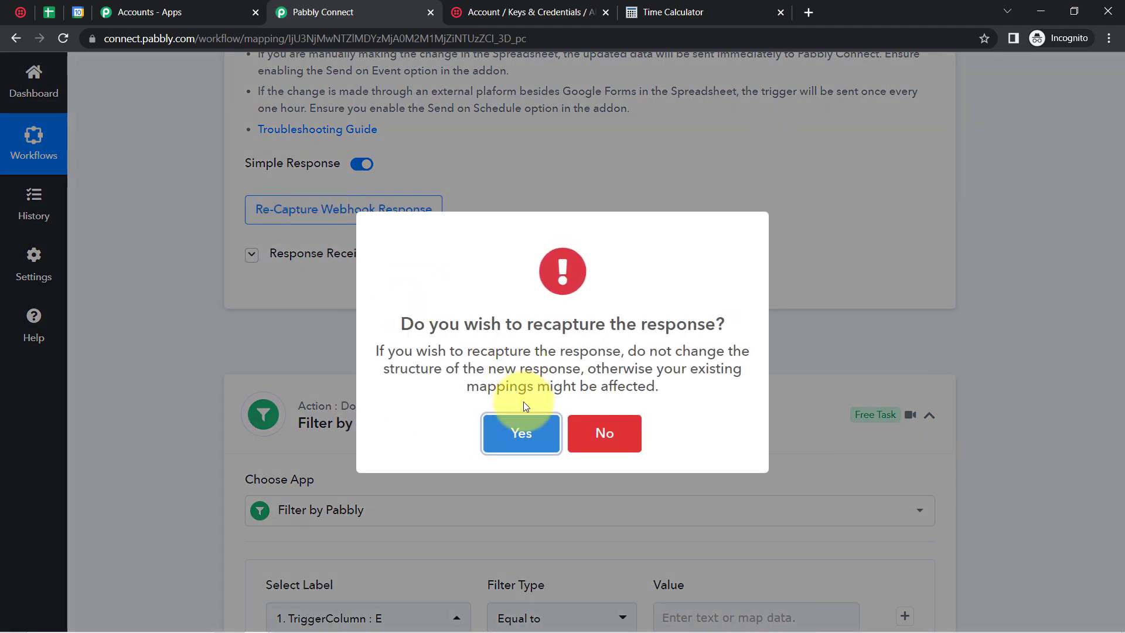
left_click(517, 432)
left_click(48, 12)
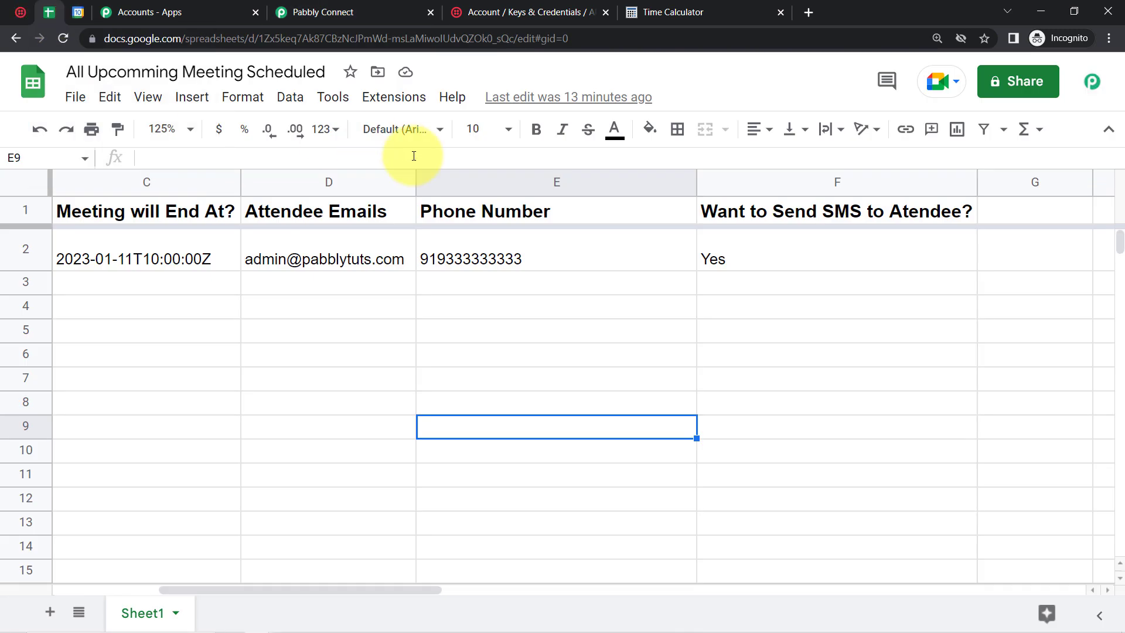
left_click(391, 99)
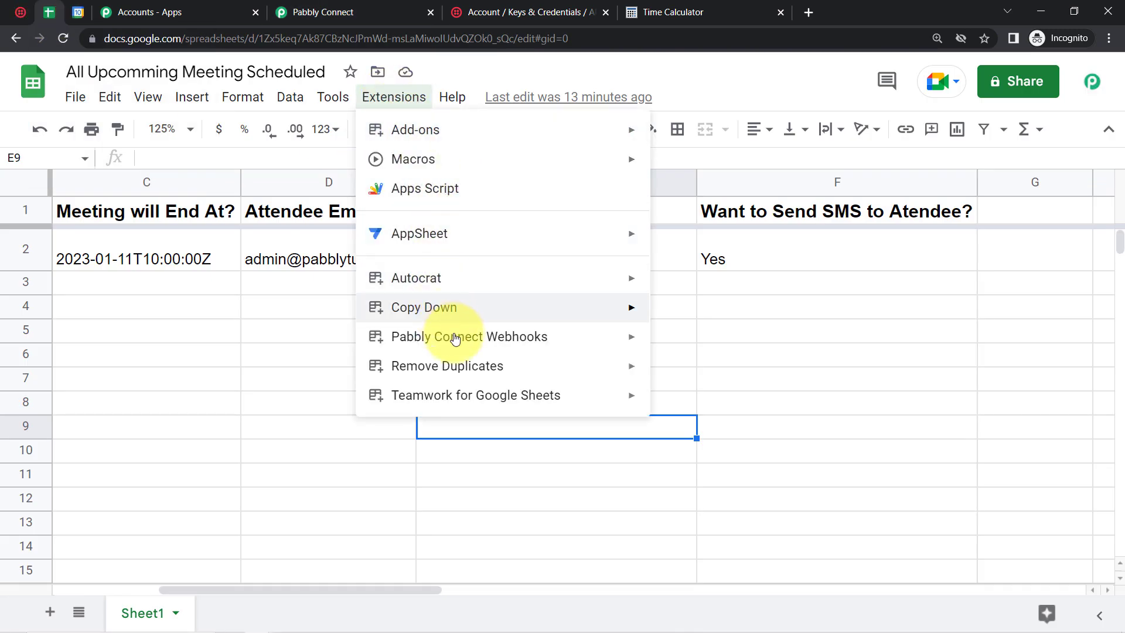
mouse_move(547, 333)
left_click(725, 345)
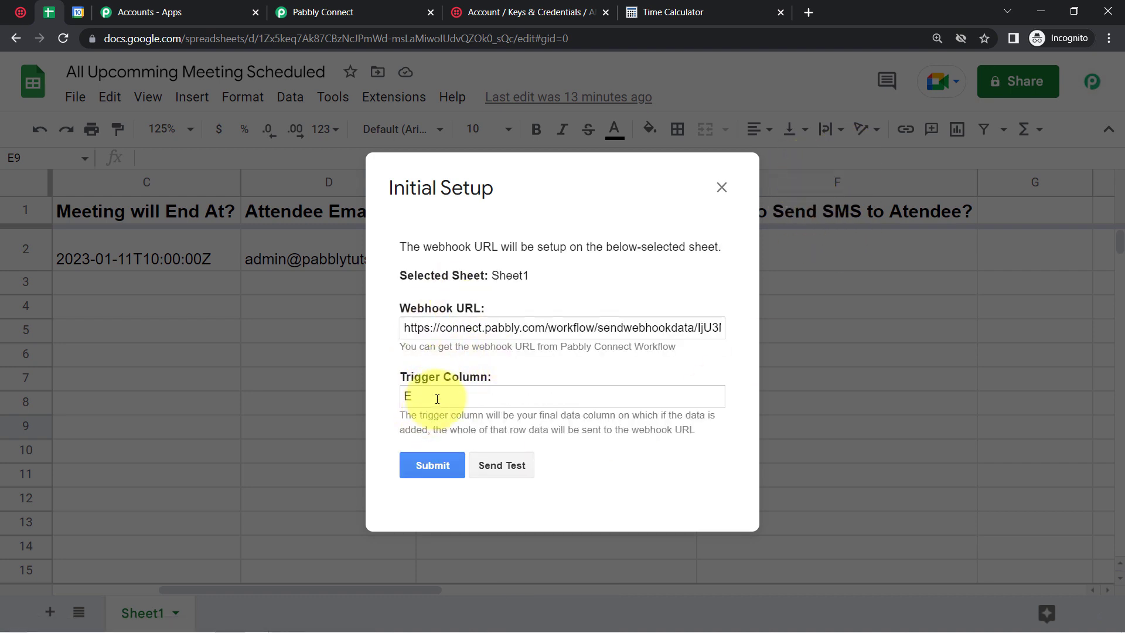
left_click_drag(428, 397, 357, 403)
type("F")
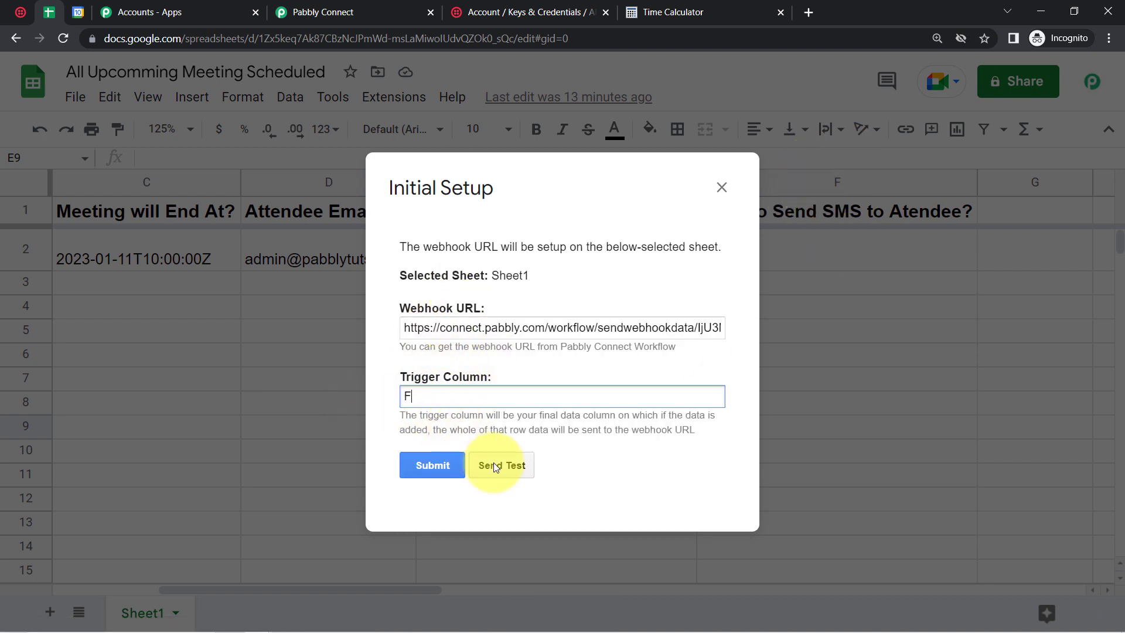
Step: Send test data and save the webhook setup, capturing a response that includes the SMS answer Yes
left_click(497, 466)
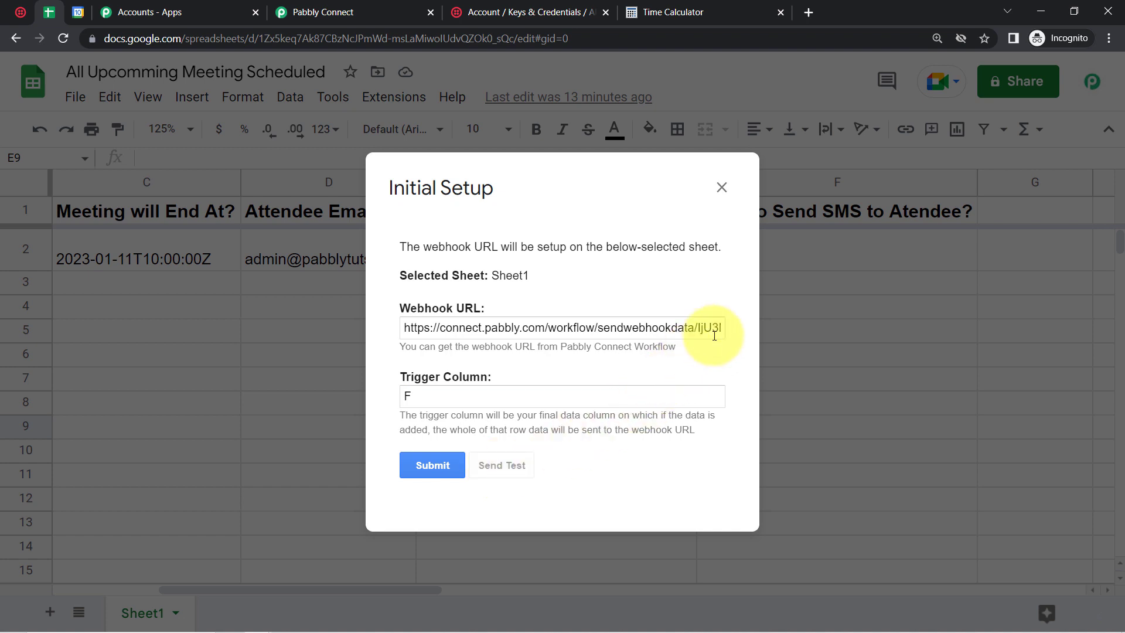
left_click_drag(733, 316, 426, 385)
left_click(426, 385)
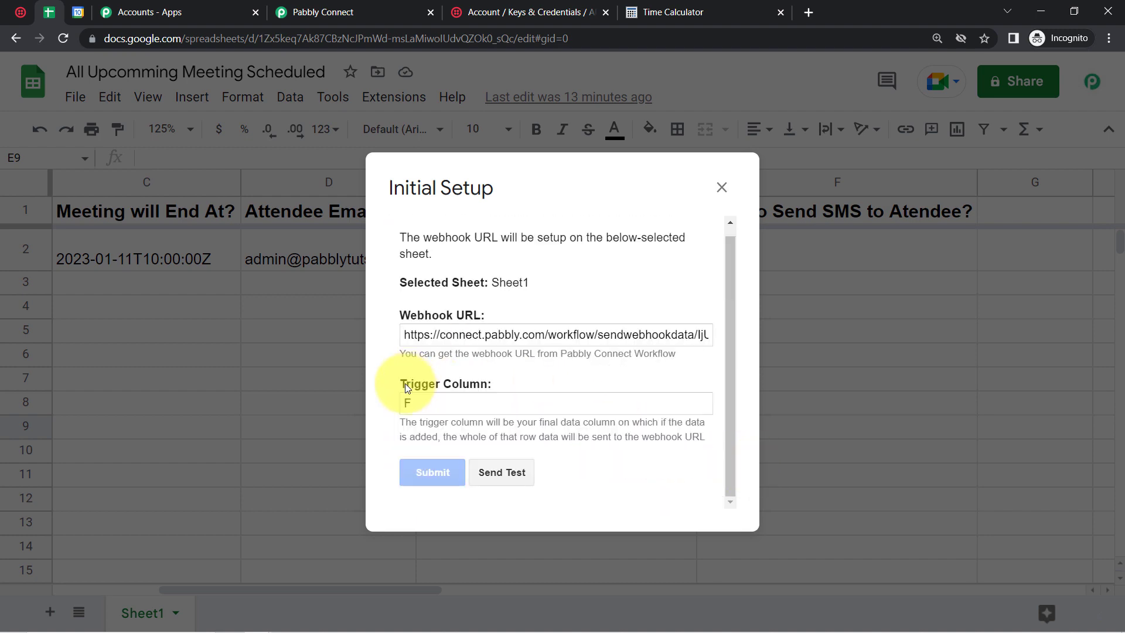
left_click(723, 190)
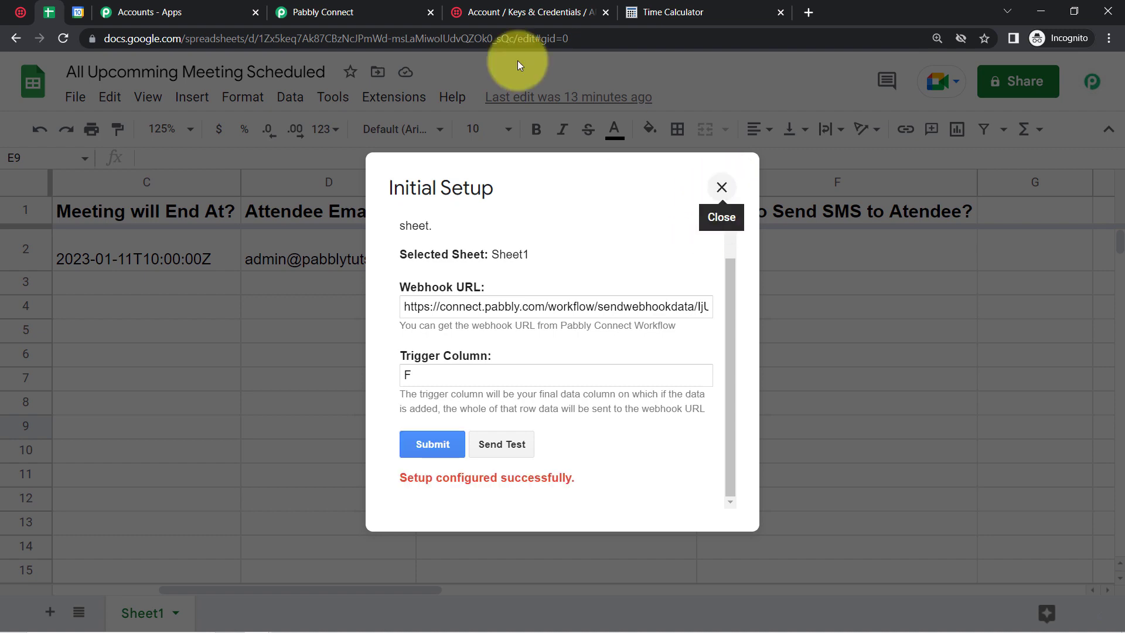
left_click(364, 12)
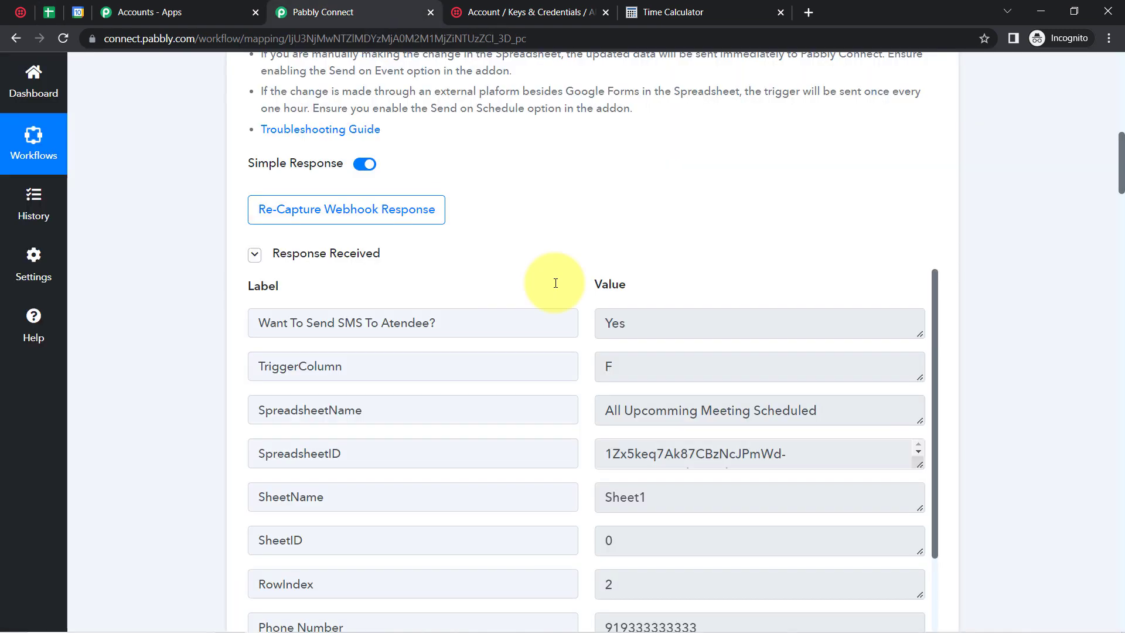
Step: Collapse the trigger's response fields and insert a Filter by Pabbly step after the Google Sheets trigger
double_click(683, 322)
left_click_drag(1120, 145, 1120, 156)
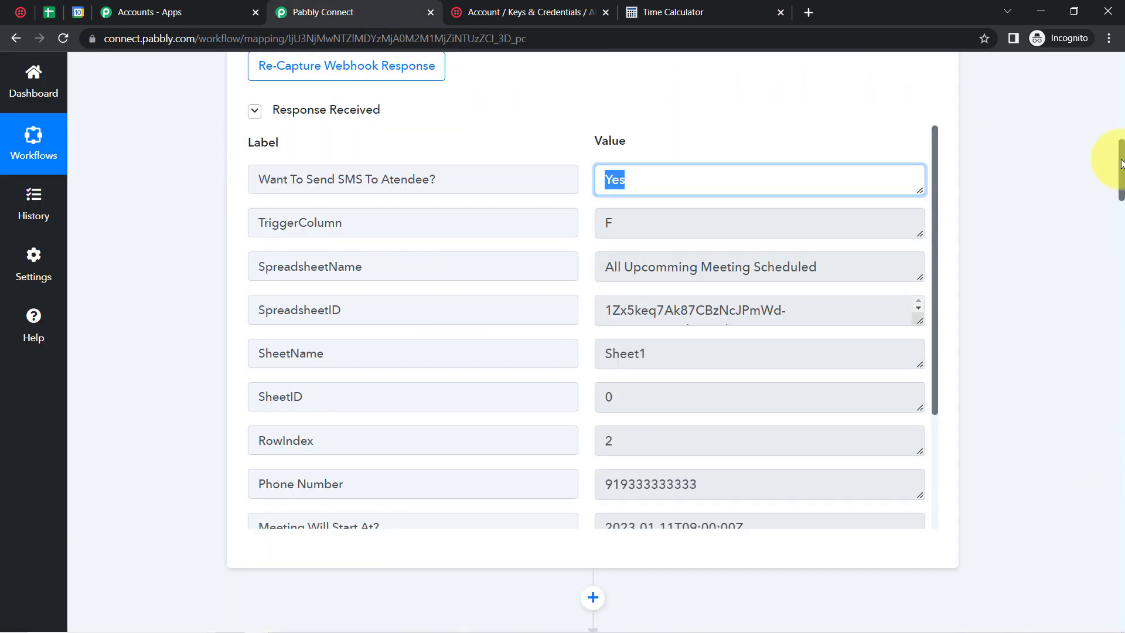
left_click(68, 39)
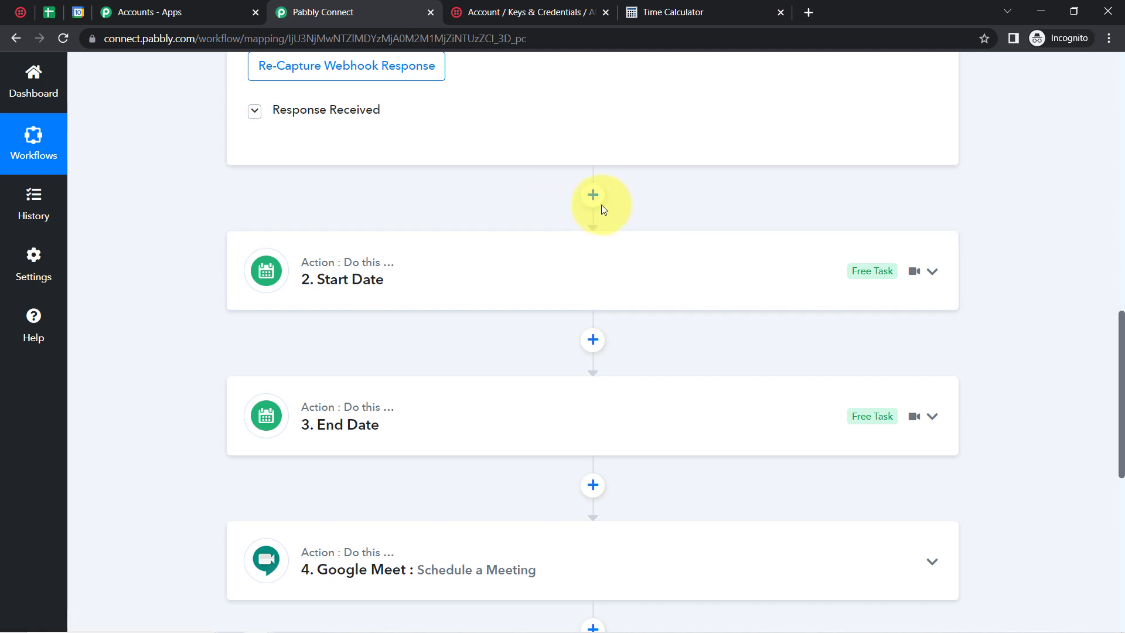
left_click(592, 197)
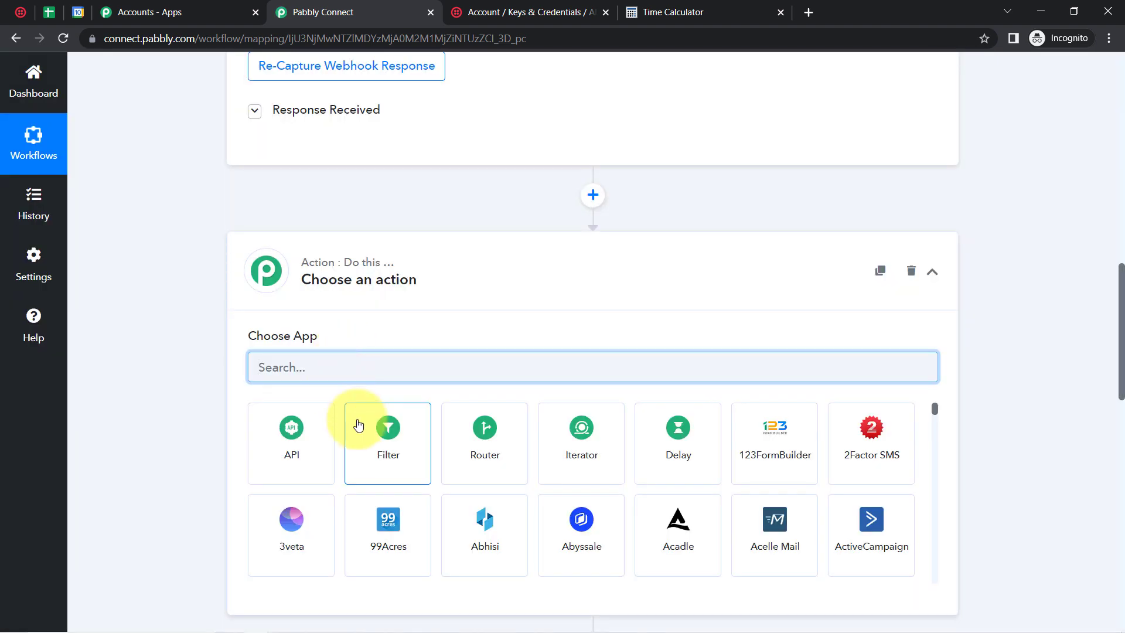
left_click(359, 425)
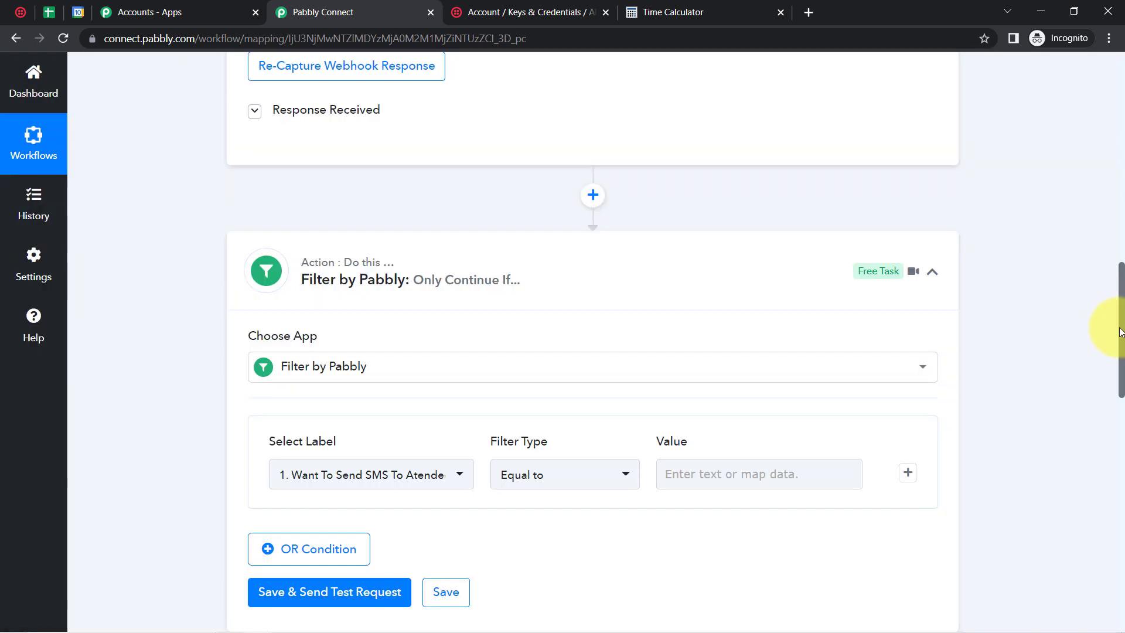
Step: Set the filter to Want To Send SMS To Atendee? Equal to Yes, then save and send a test
left_click_drag(1116, 319, 1115, 372)
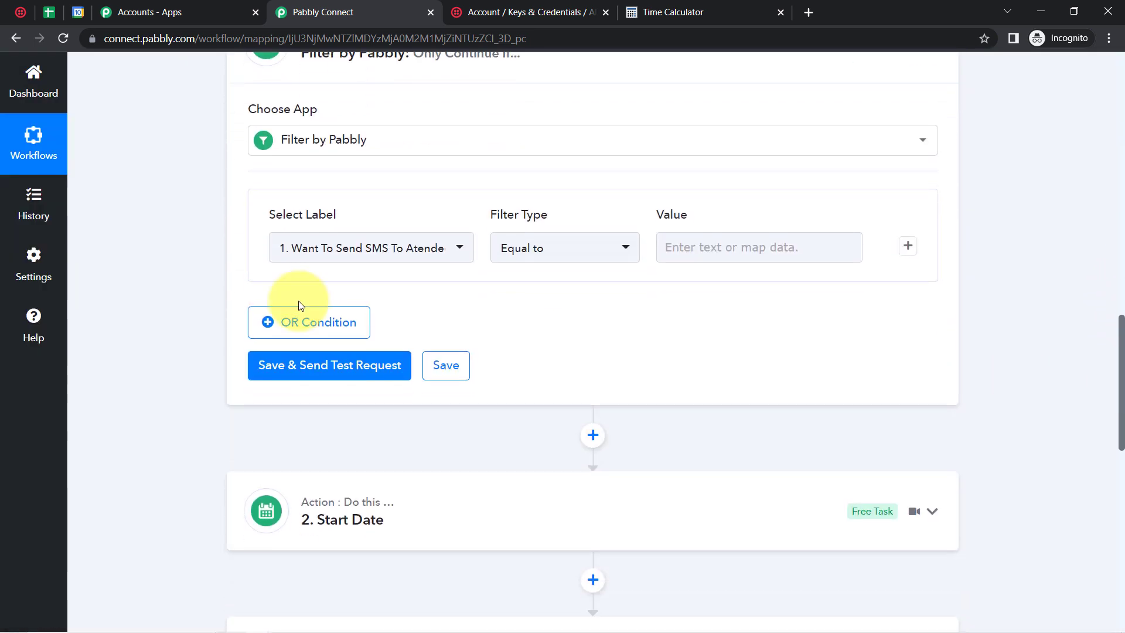
left_click(371, 251)
left_click(368, 326)
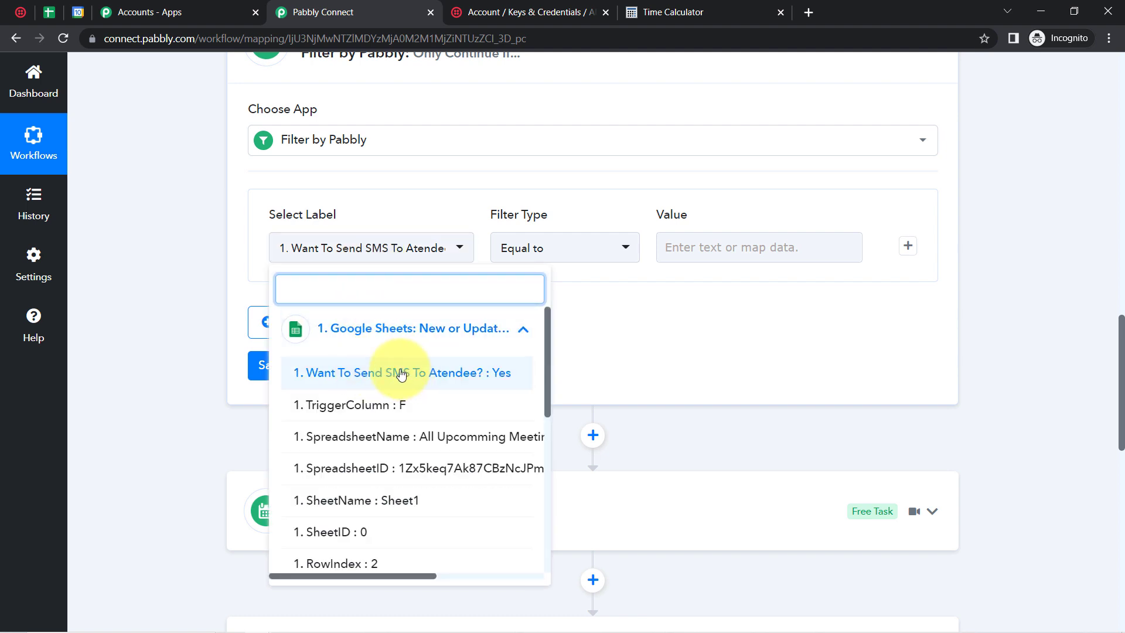
left_click(314, 380)
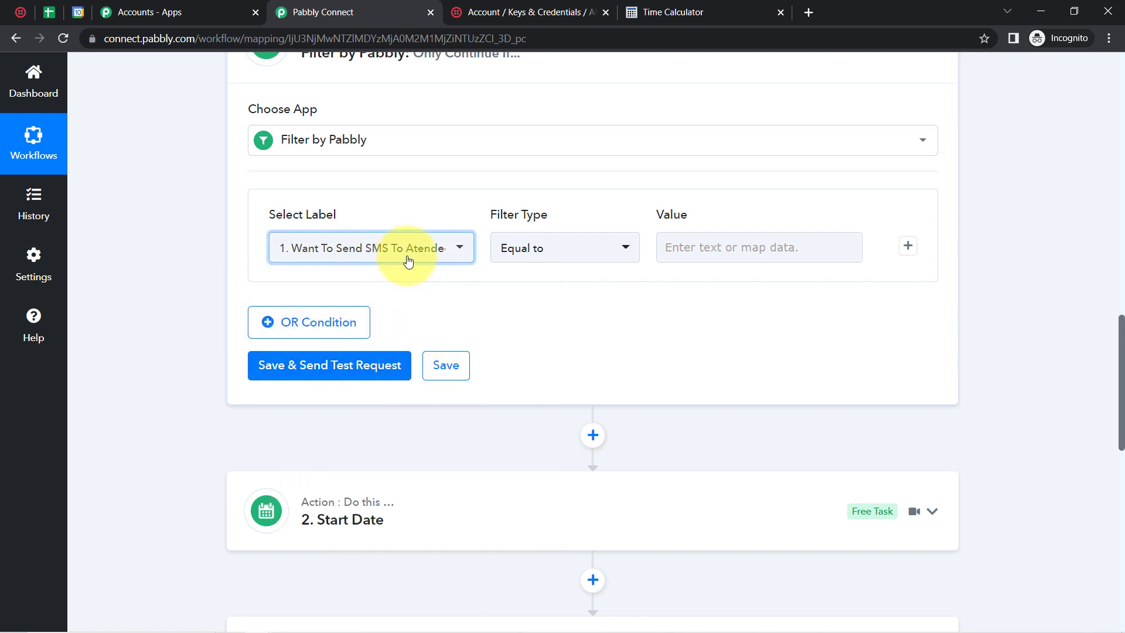
left_click(680, 248)
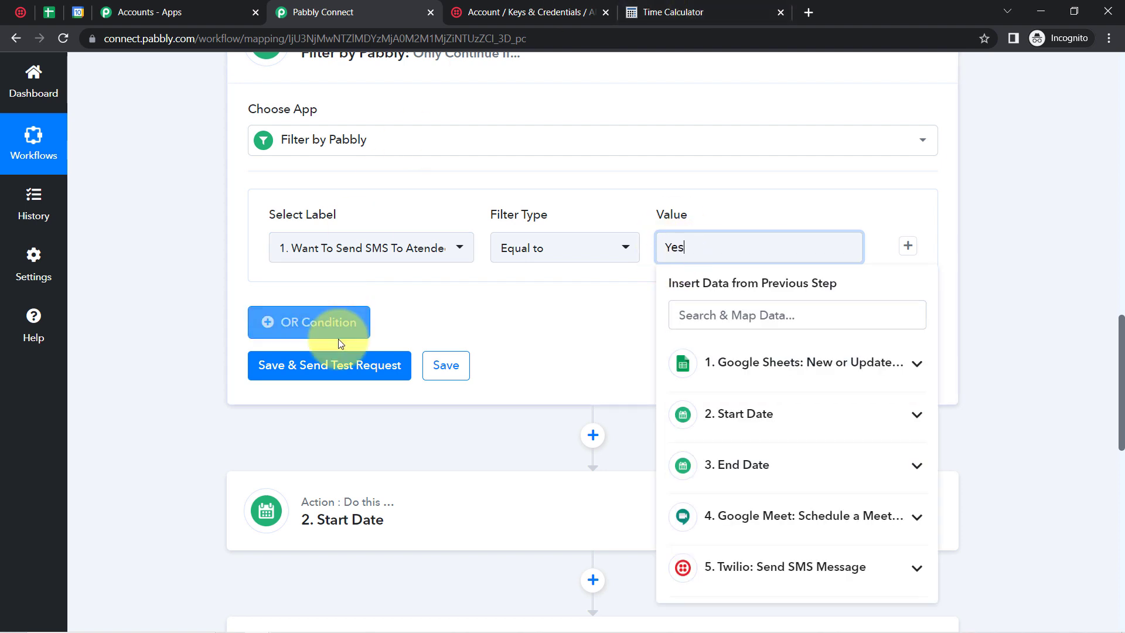
left_click(333, 370)
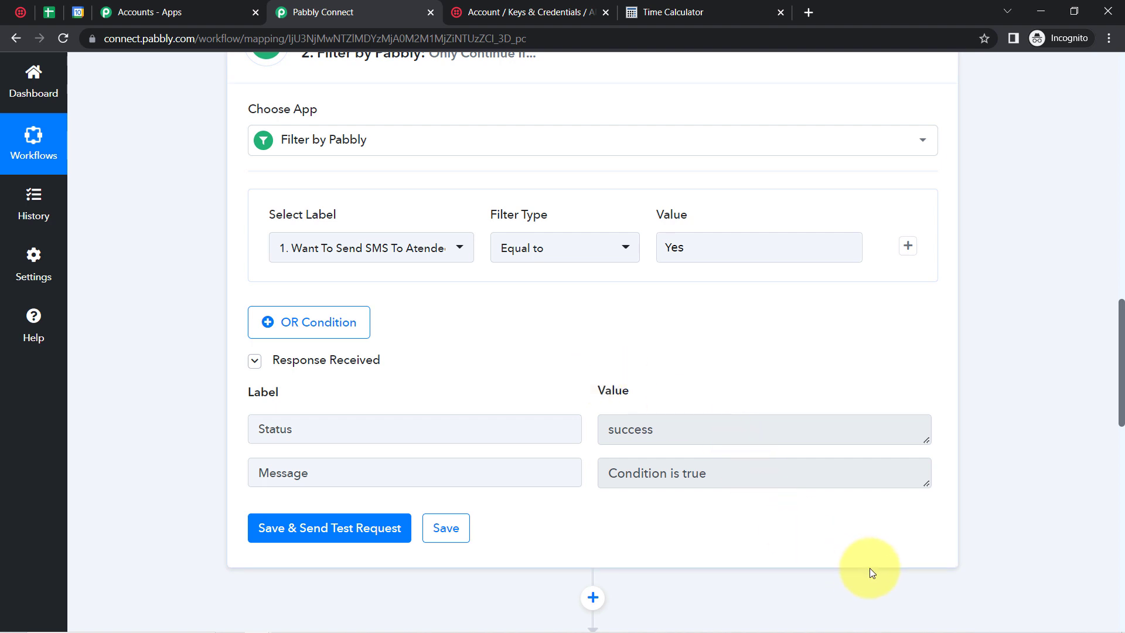
Step: Verify the test response shows 'Condition is true' and the comparison value is Yes
left_click_drag(728, 468, 566, 497)
left_click(620, 514)
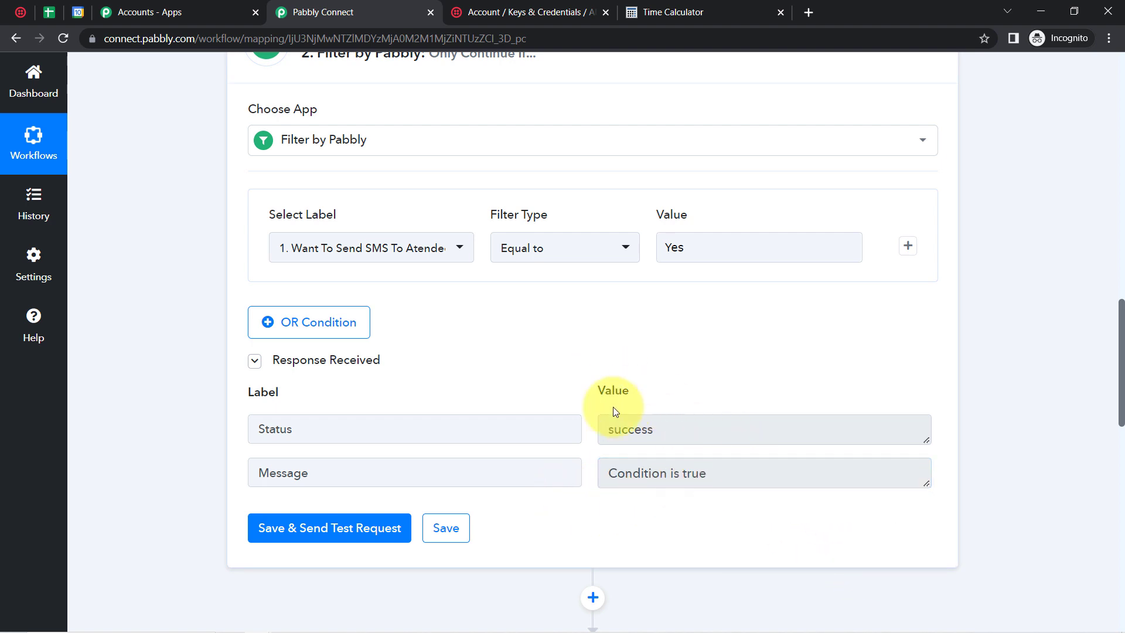
mouse_move(1120, 321)
left_mouse_down()
mouse_move(1121, 507)
mouse_move(1119, 340)
left_mouse_up()
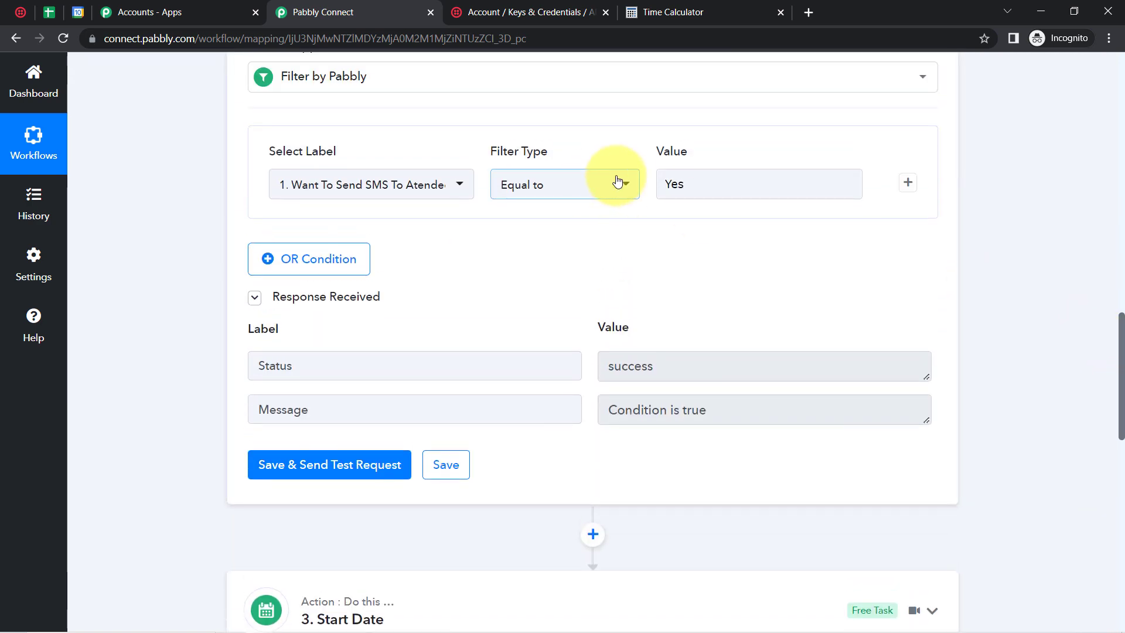
double_click(668, 183)
left_click(532, 271)
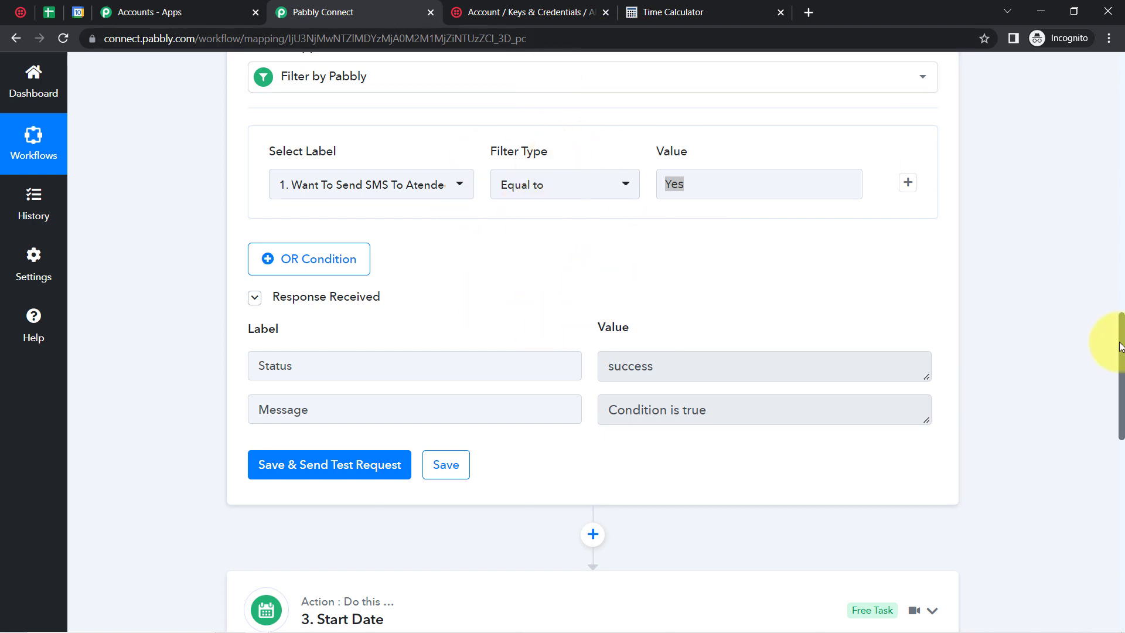
left_click_drag(1122, 352, 1122, 55)
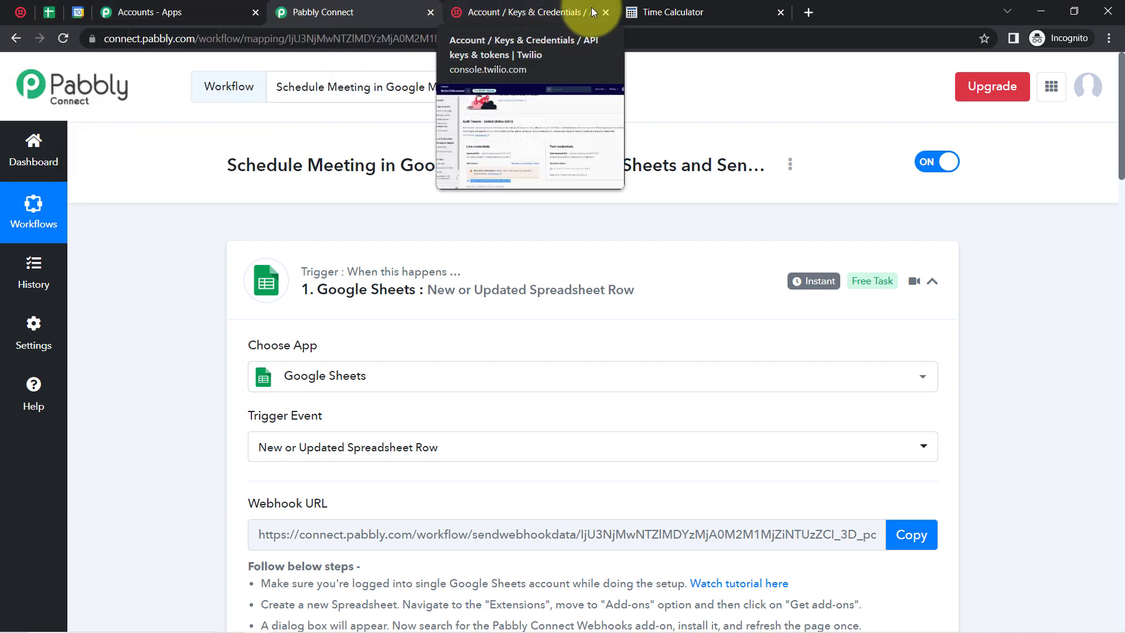
Step: Collapse the Google Sheets trigger and Filter steps in the workflow
left_click(557, 13)
left_click(340, 12)
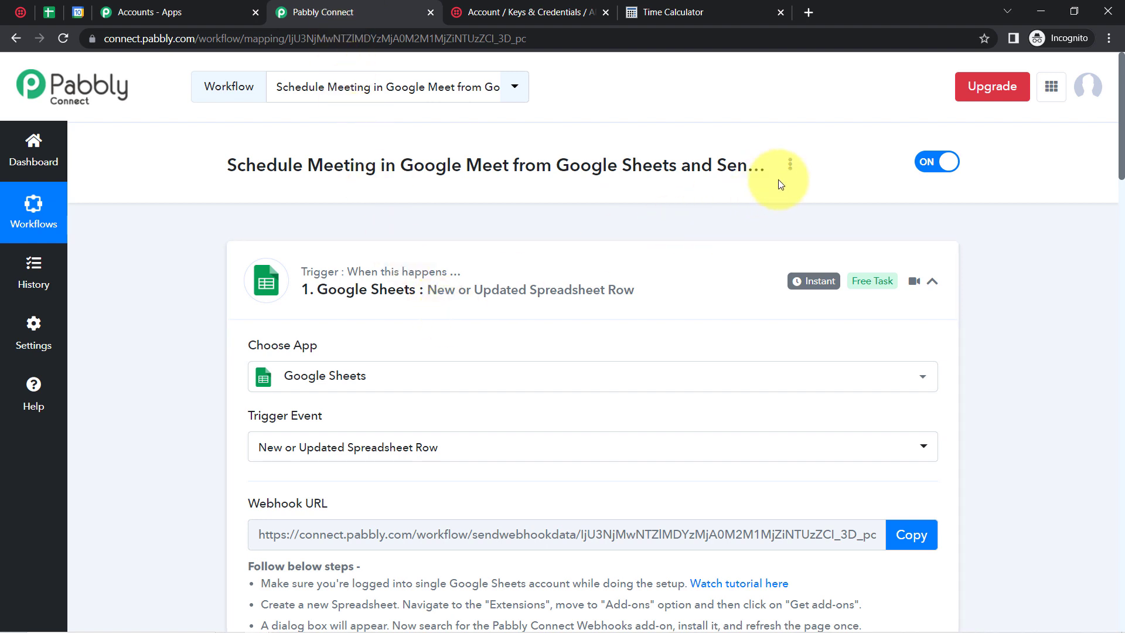
left_click(549, 289)
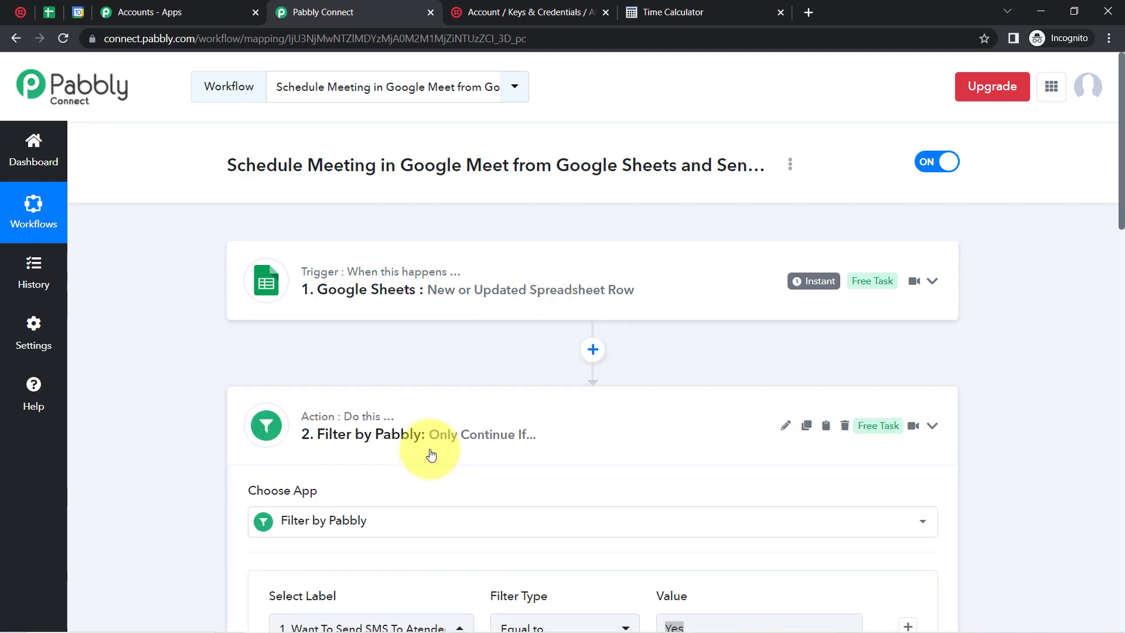
left_click(431, 455)
scroll(466, 490, "down", 6)
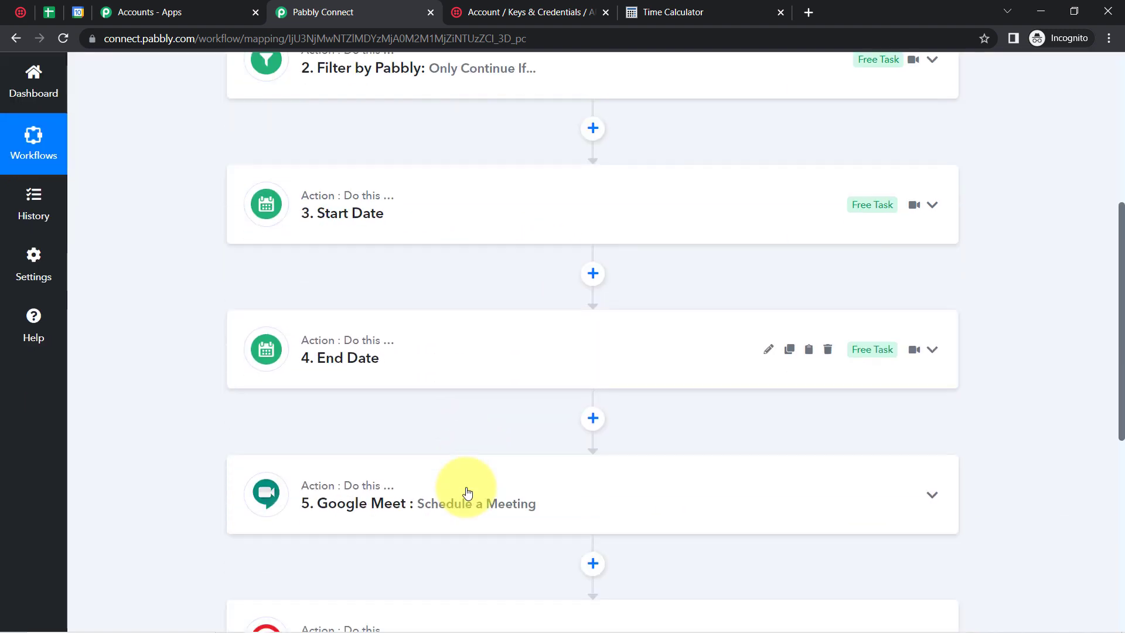
left_click_drag(1120, 284, 1105, 126)
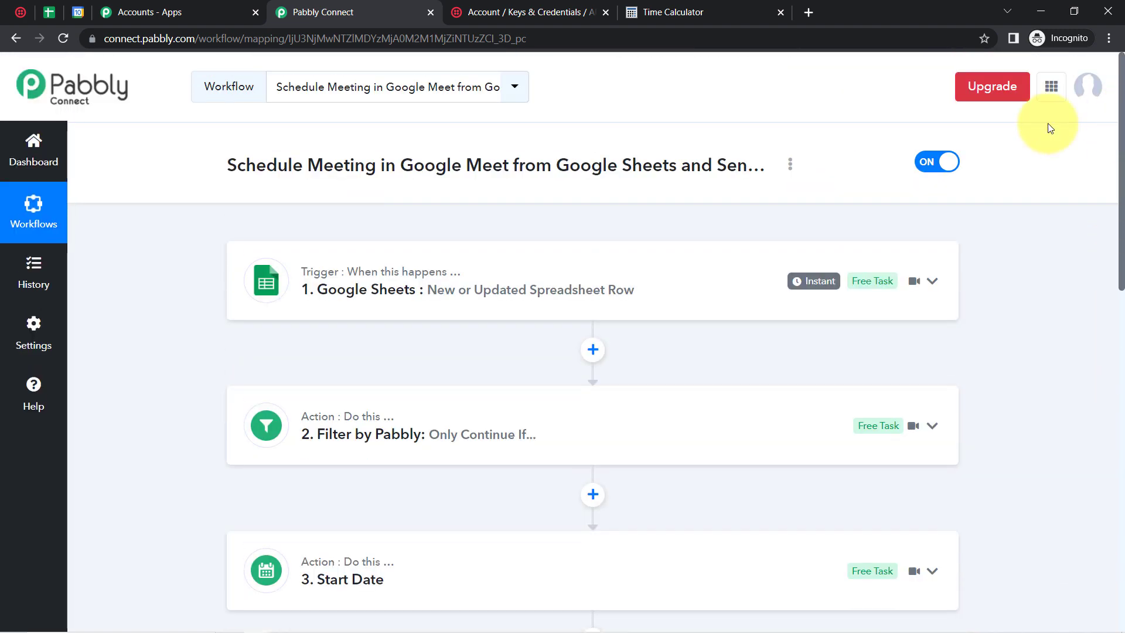
Step: Generate the workflow's share link from its options menu and select the full URL
left_click(790, 166)
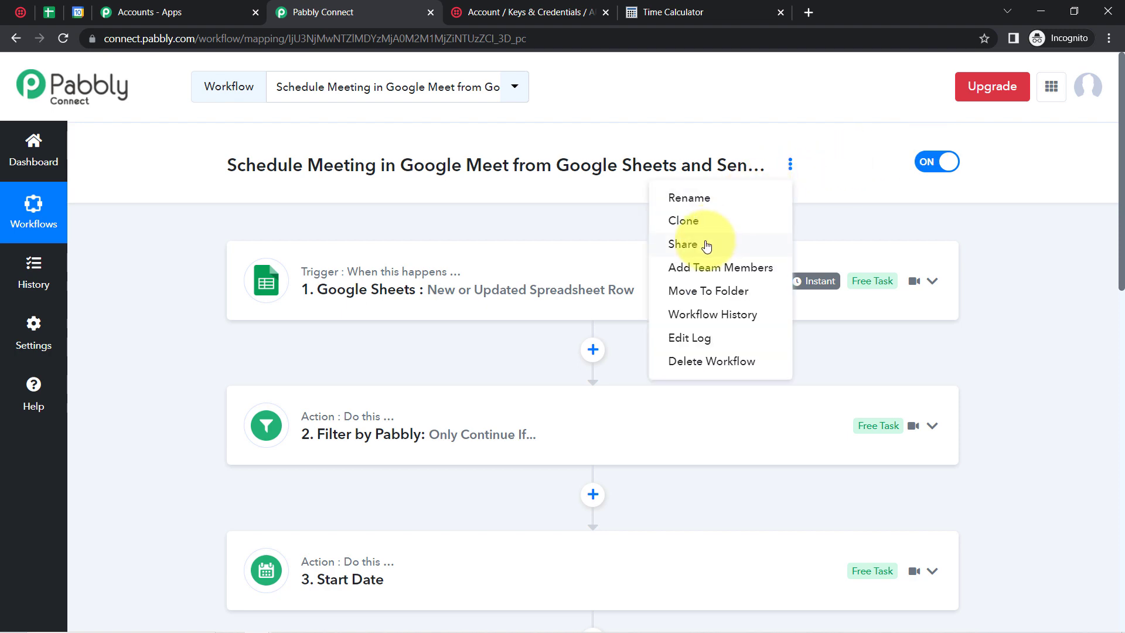
left_click(708, 244)
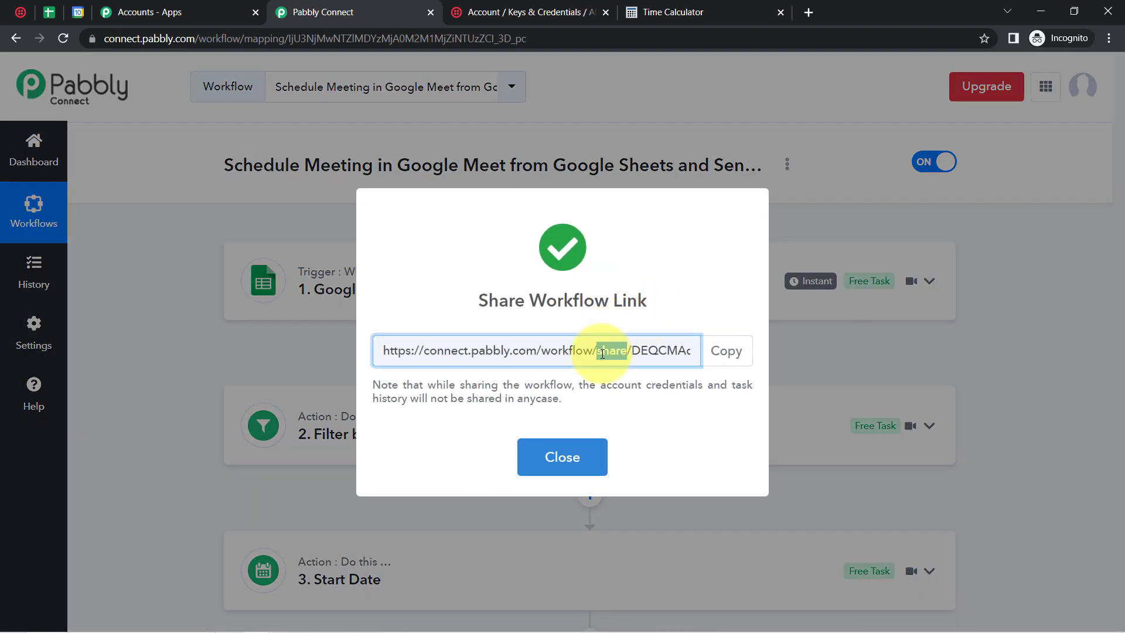
triple_click(616, 352)
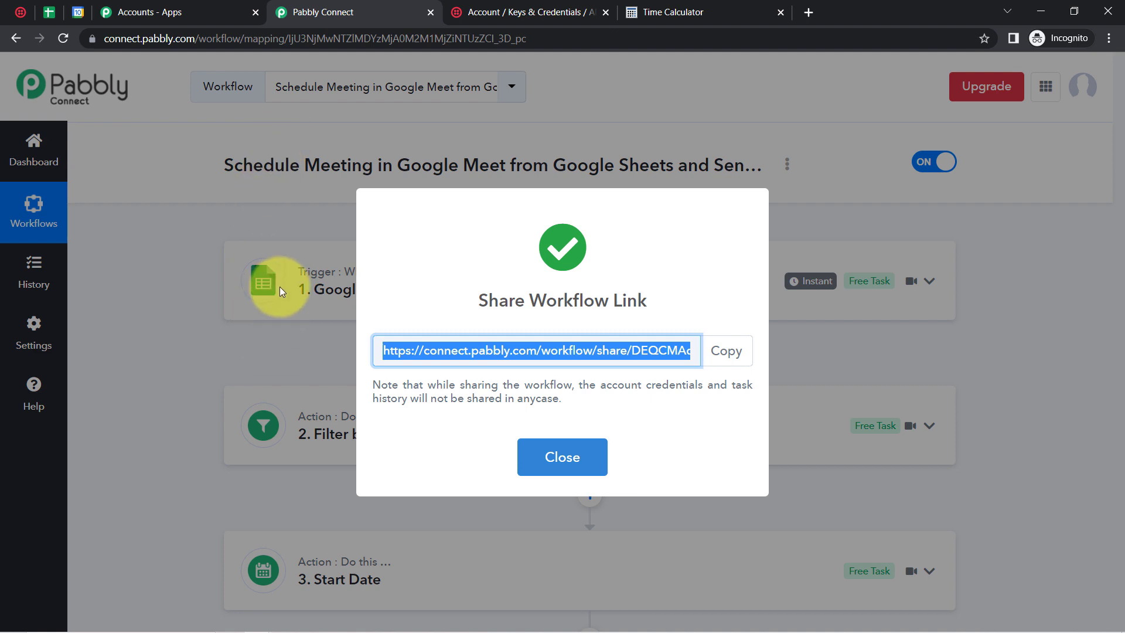
triple_click(460, 356)
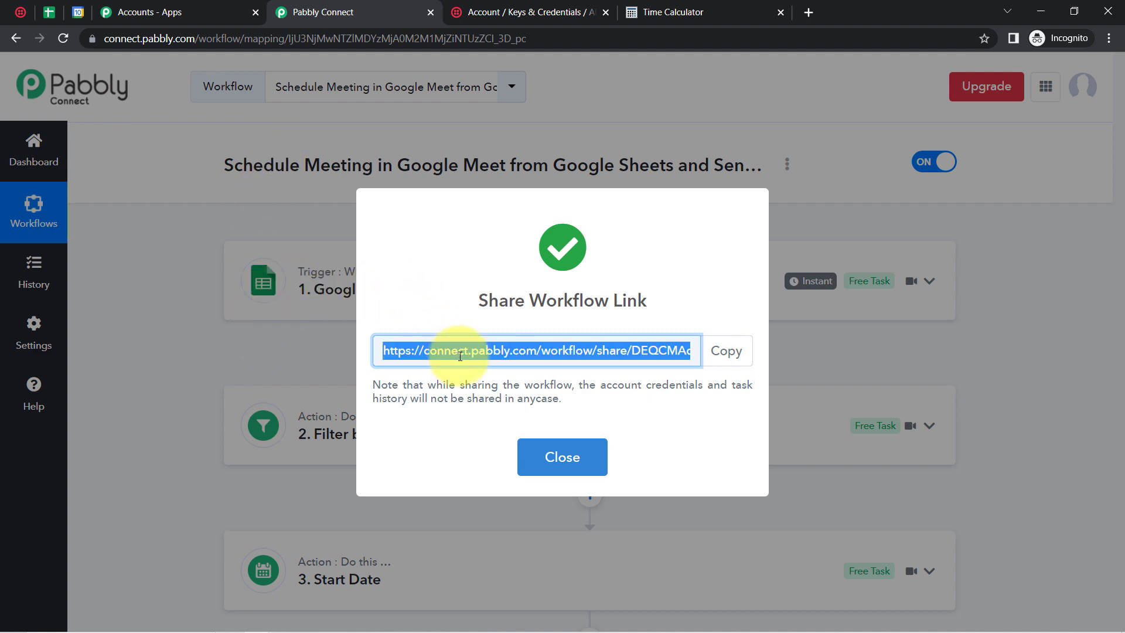